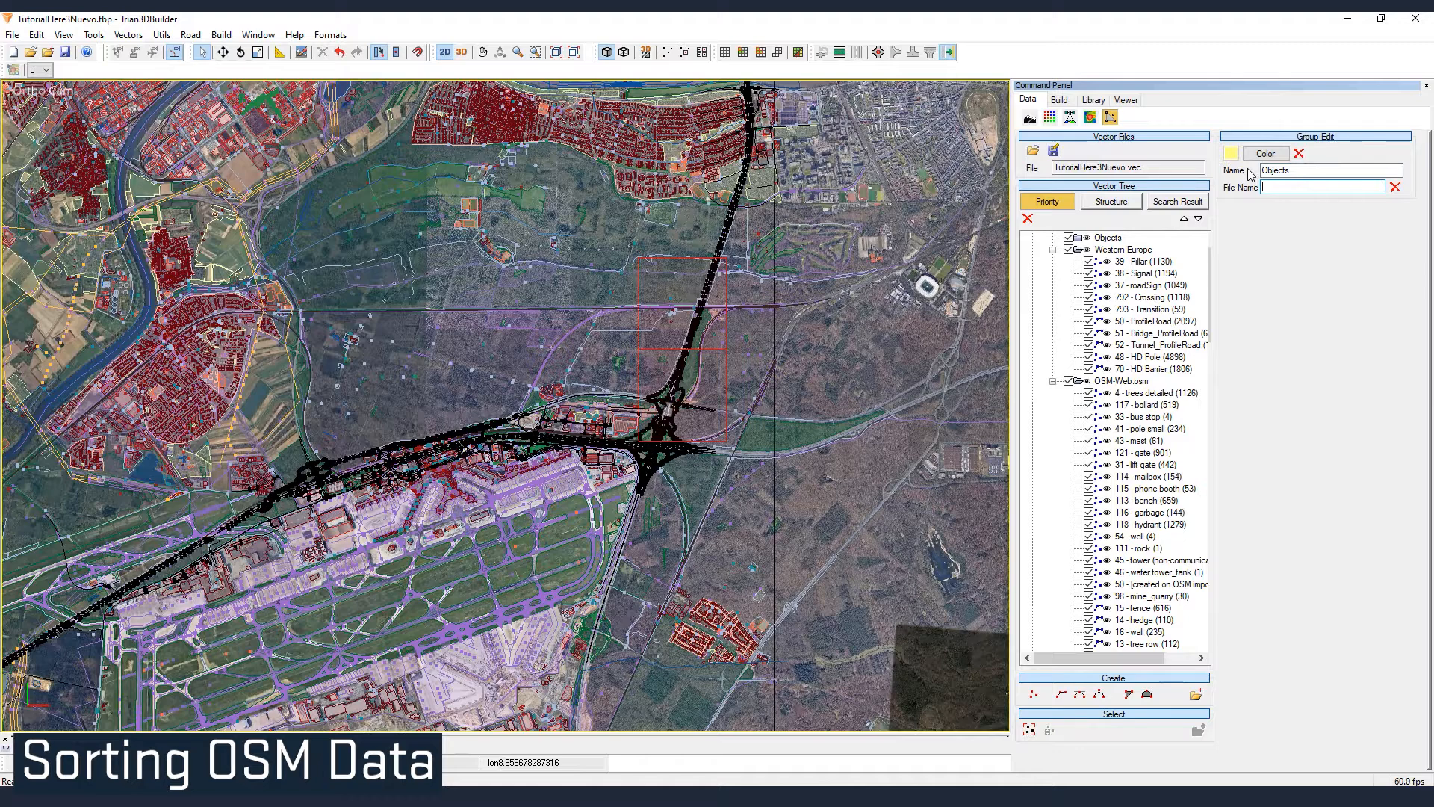
# - Move the OSM-Web.osm layers from 4 - trees detailed through 28 - pipeline into the Objects group
pyautogui.click(1053, 250)
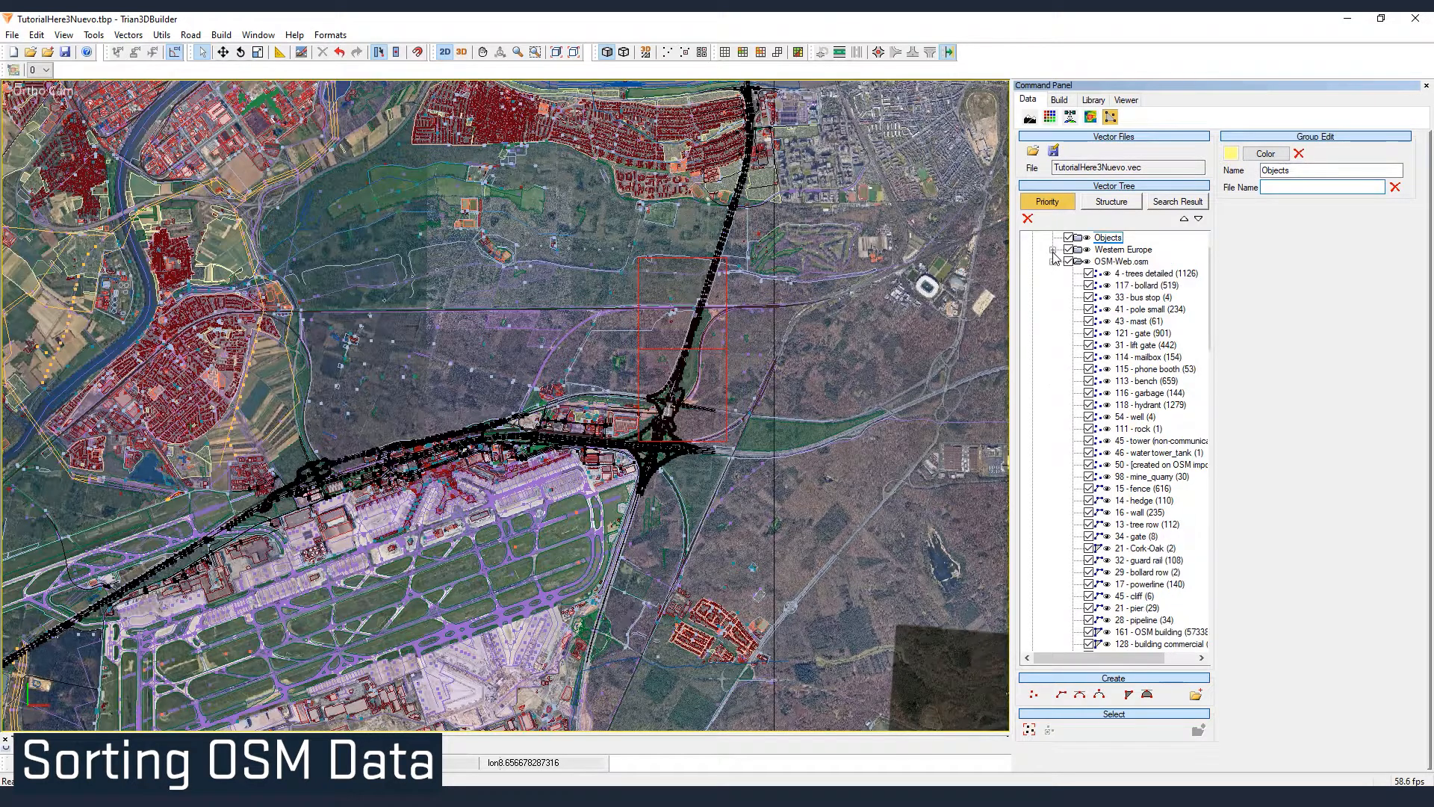
pyautogui.click(1147, 273)
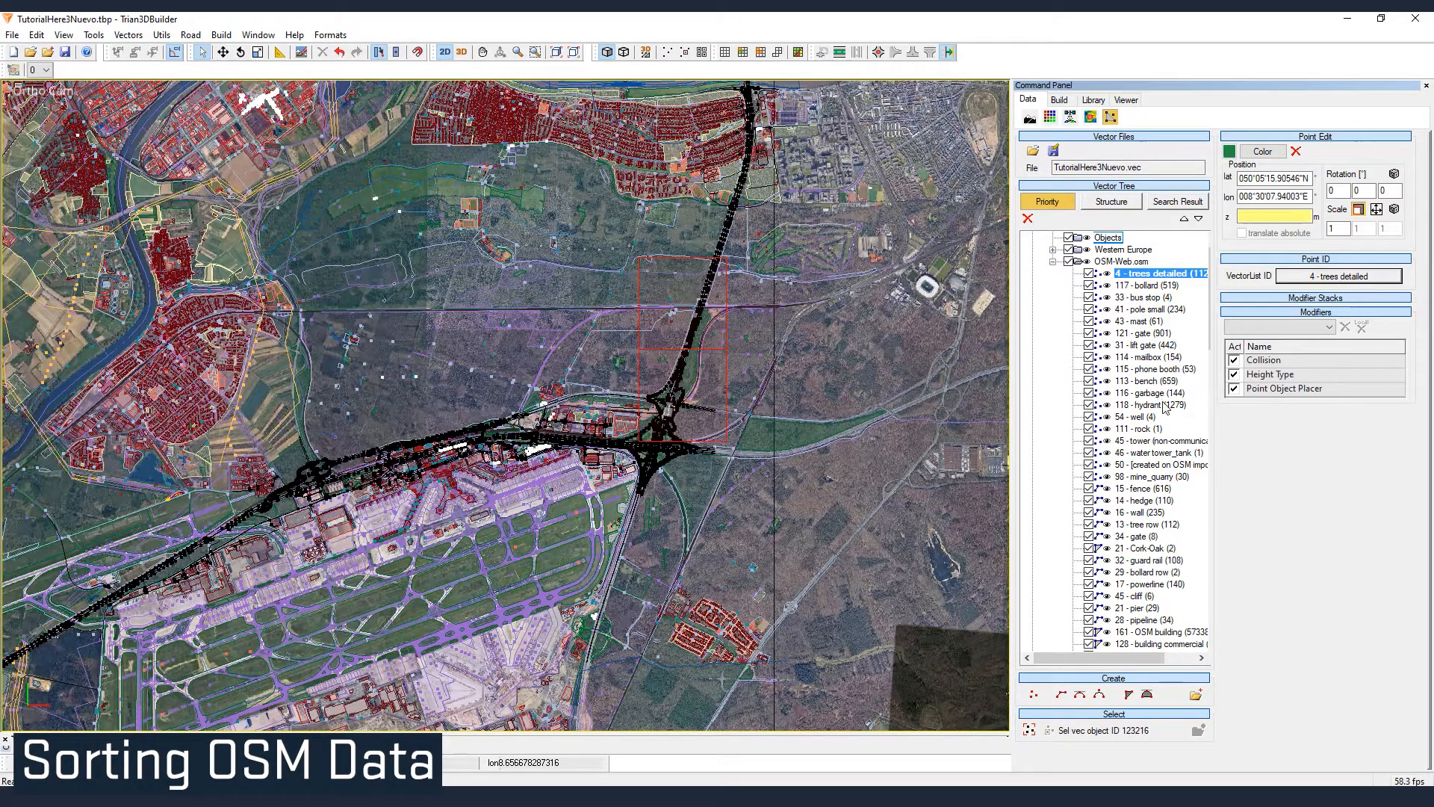
pyautogui.scroll(-2, 1162, 604)
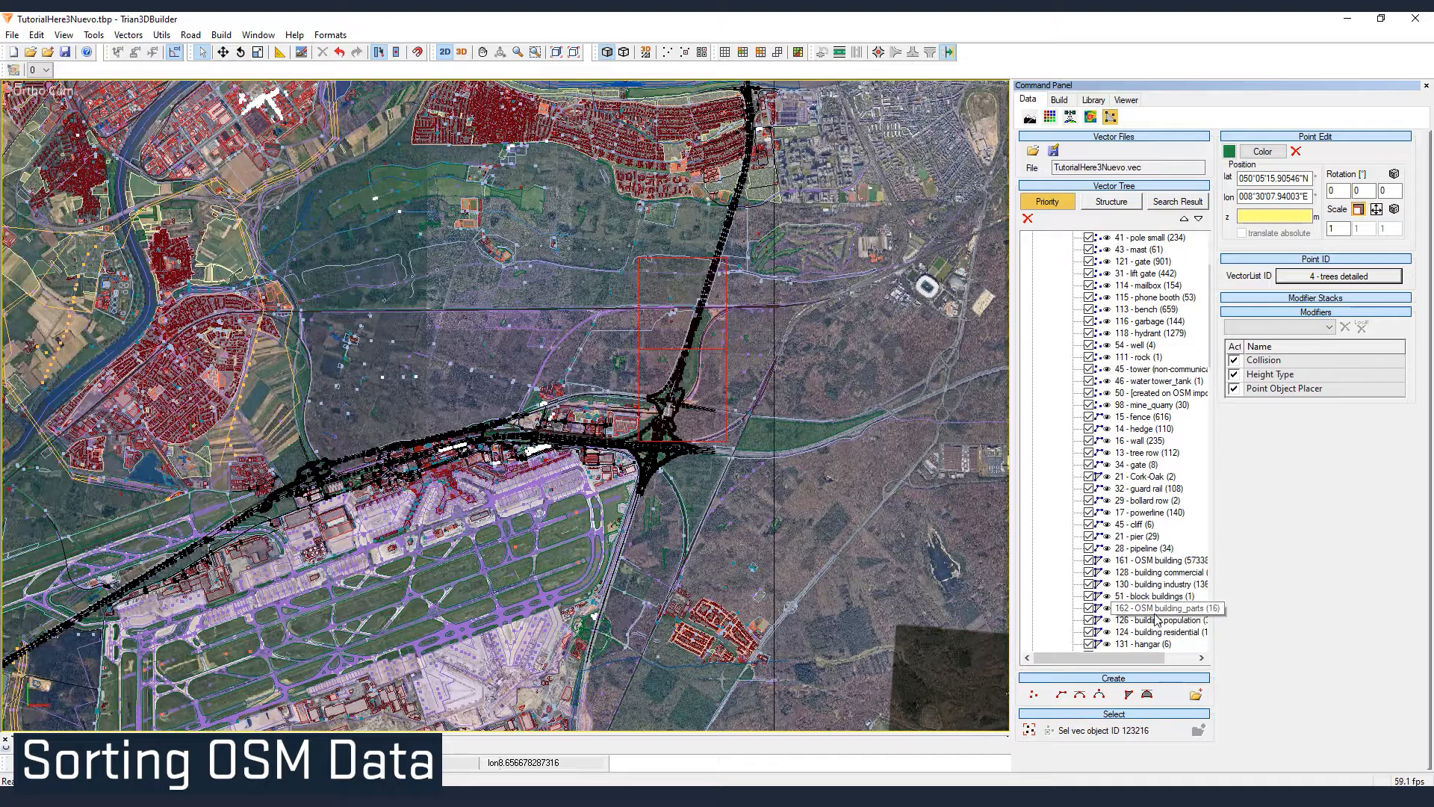
pyautogui.keyDown('shift'); pyautogui.click(1150, 551); pyautogui.keyUp('shift')
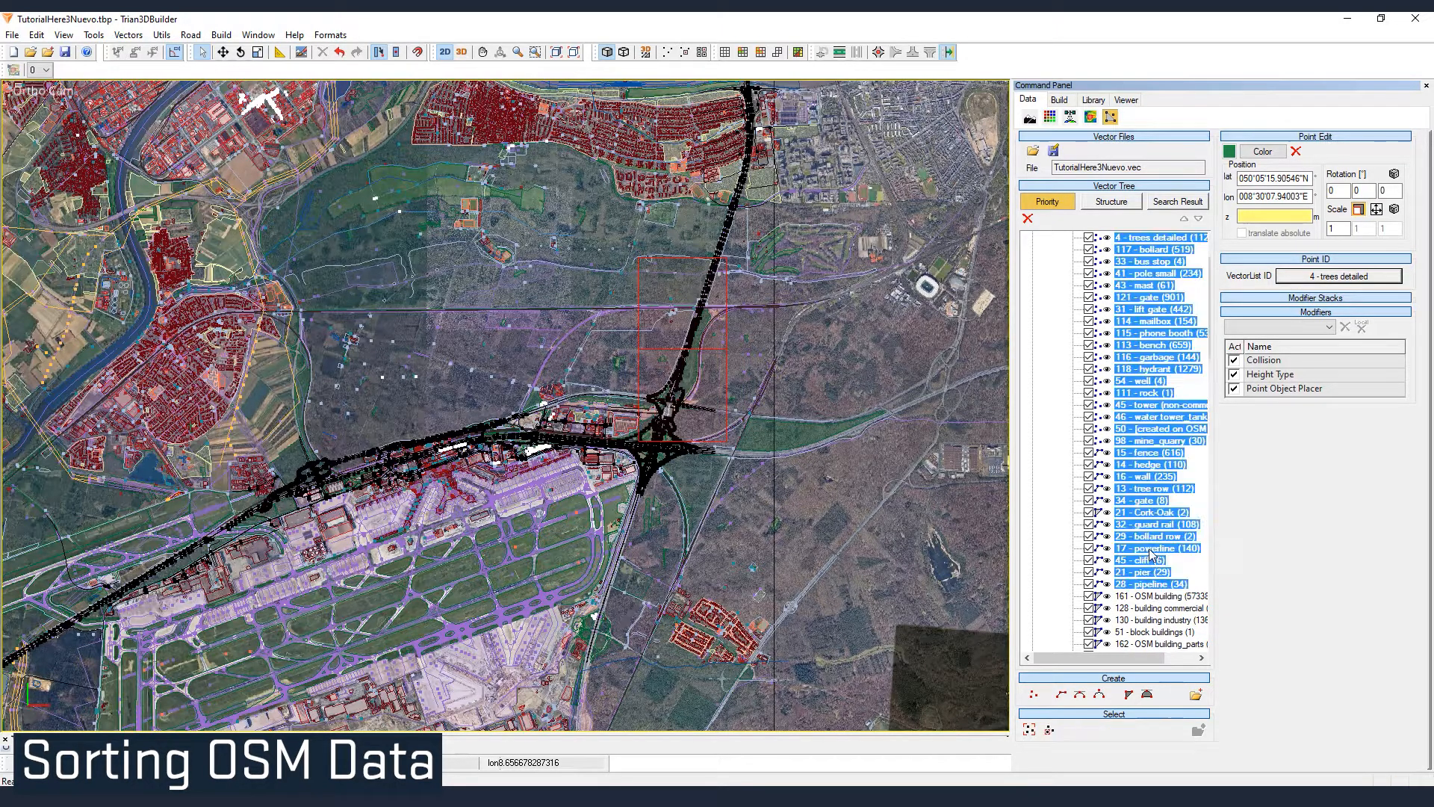
pyautogui.scroll(2, 1149, 340)
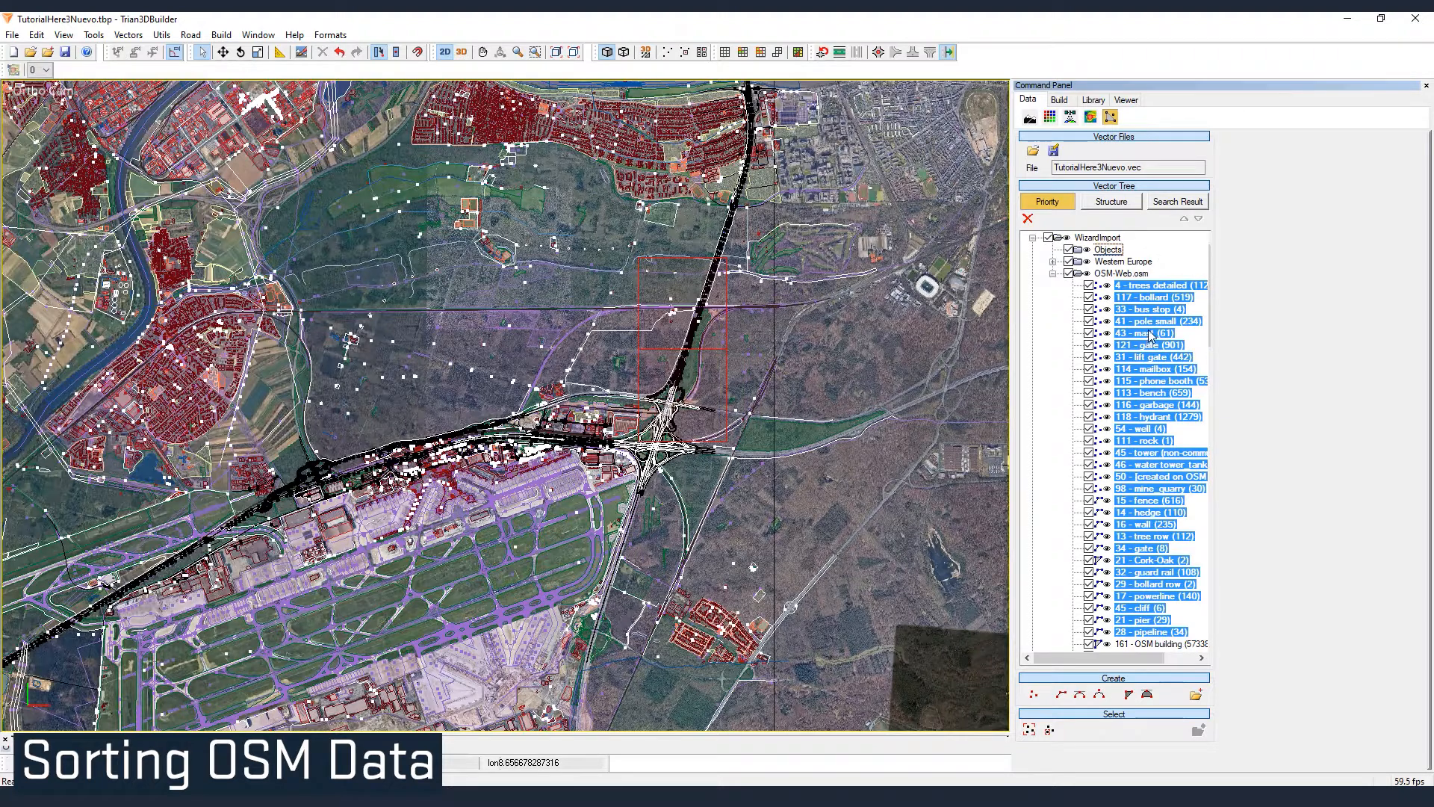
pyautogui.moveTo(1152, 290); pyautogui.dragTo(1106, 248)
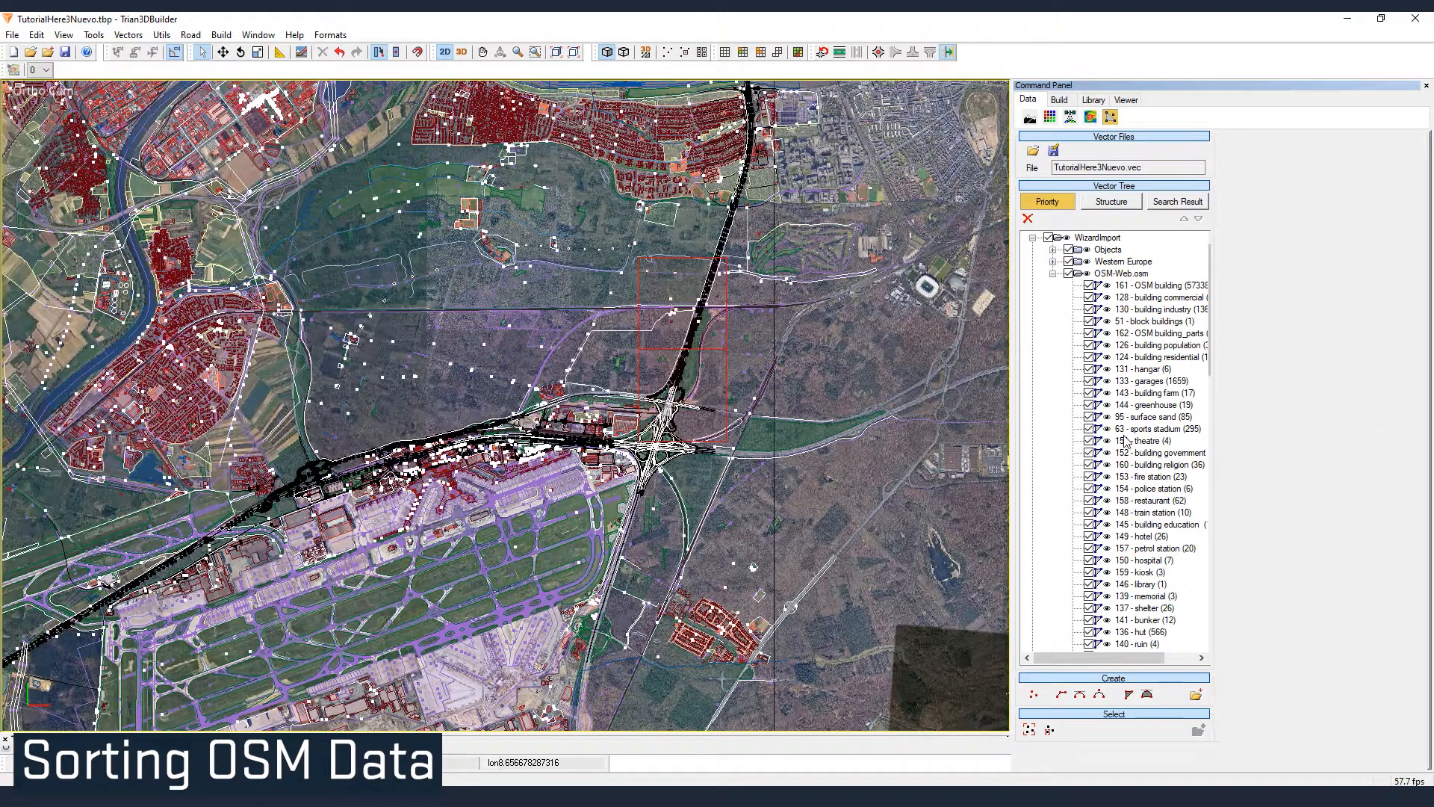
# - Create a new vector group inside WizardImport and name it Buildings
pyautogui.click(1113, 237)
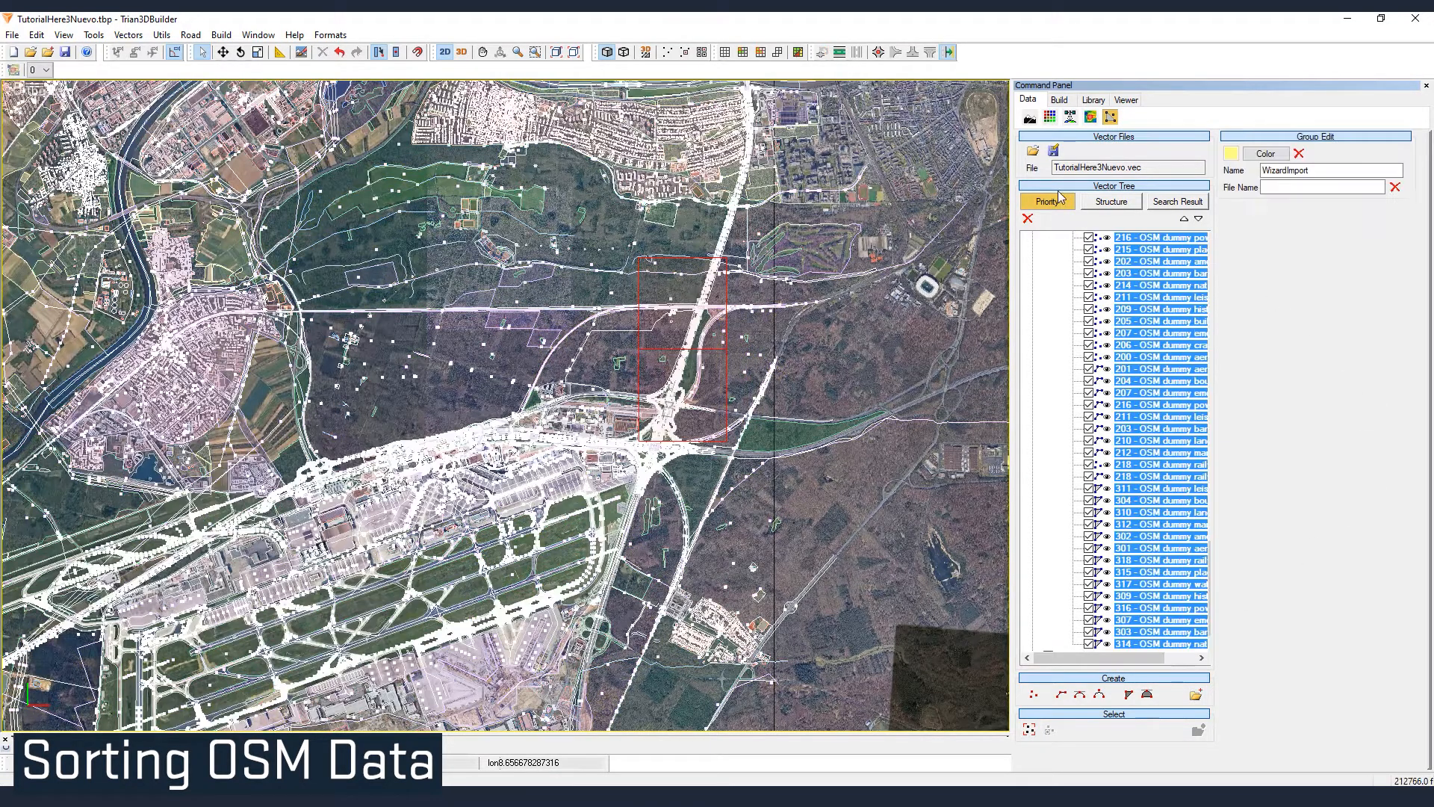
pyautogui.click(1196, 694)
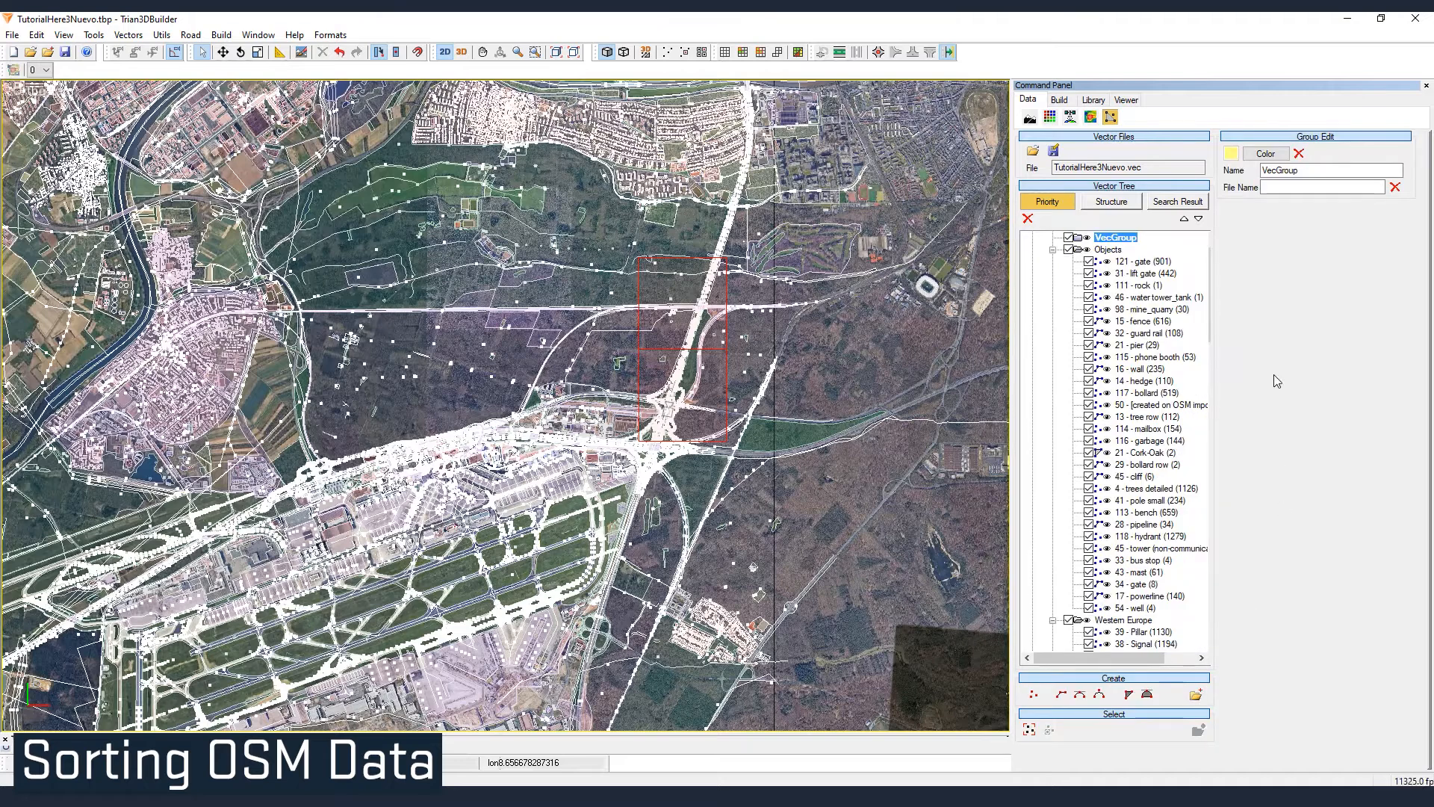
pyautogui.moveTo(1303, 170); pyautogui.dragTo(1257, 167)
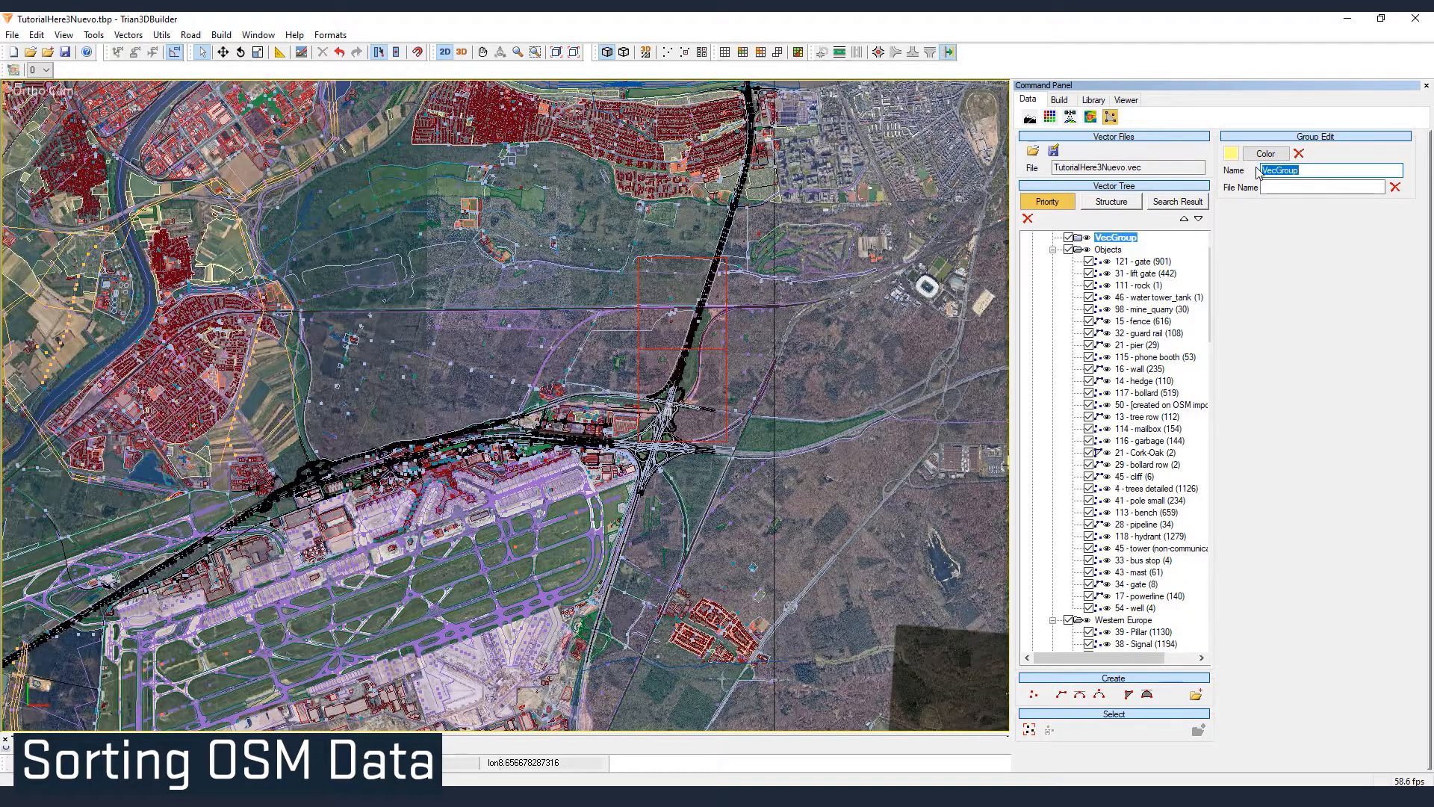
pyautogui.write('Buildings')
pyautogui.press('Tab')
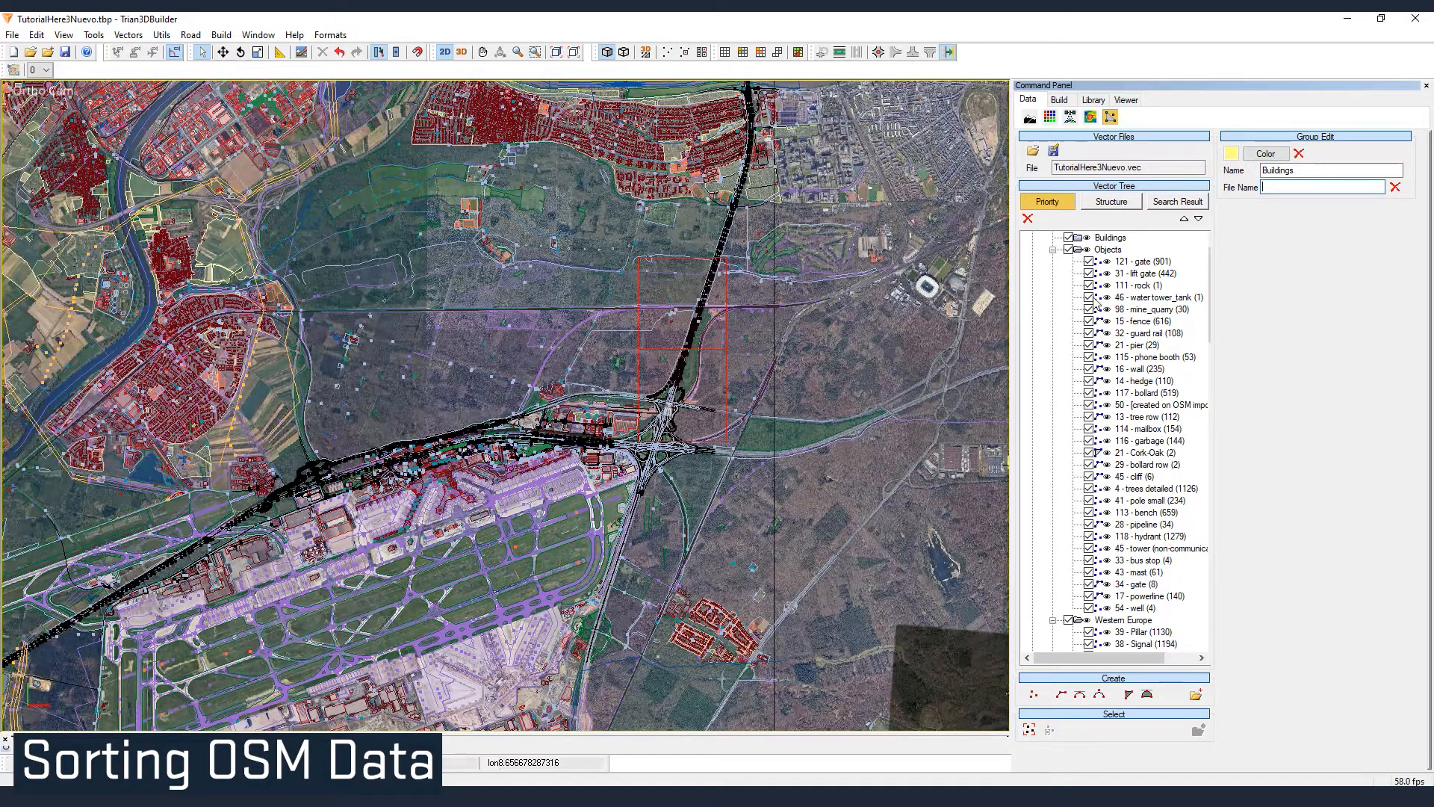
# - Move the OSM layers from 161 - OSM building through 142 - generator into Buildings, and the selected land and water surface layers into Surfaces
pyautogui.click(1053, 251)
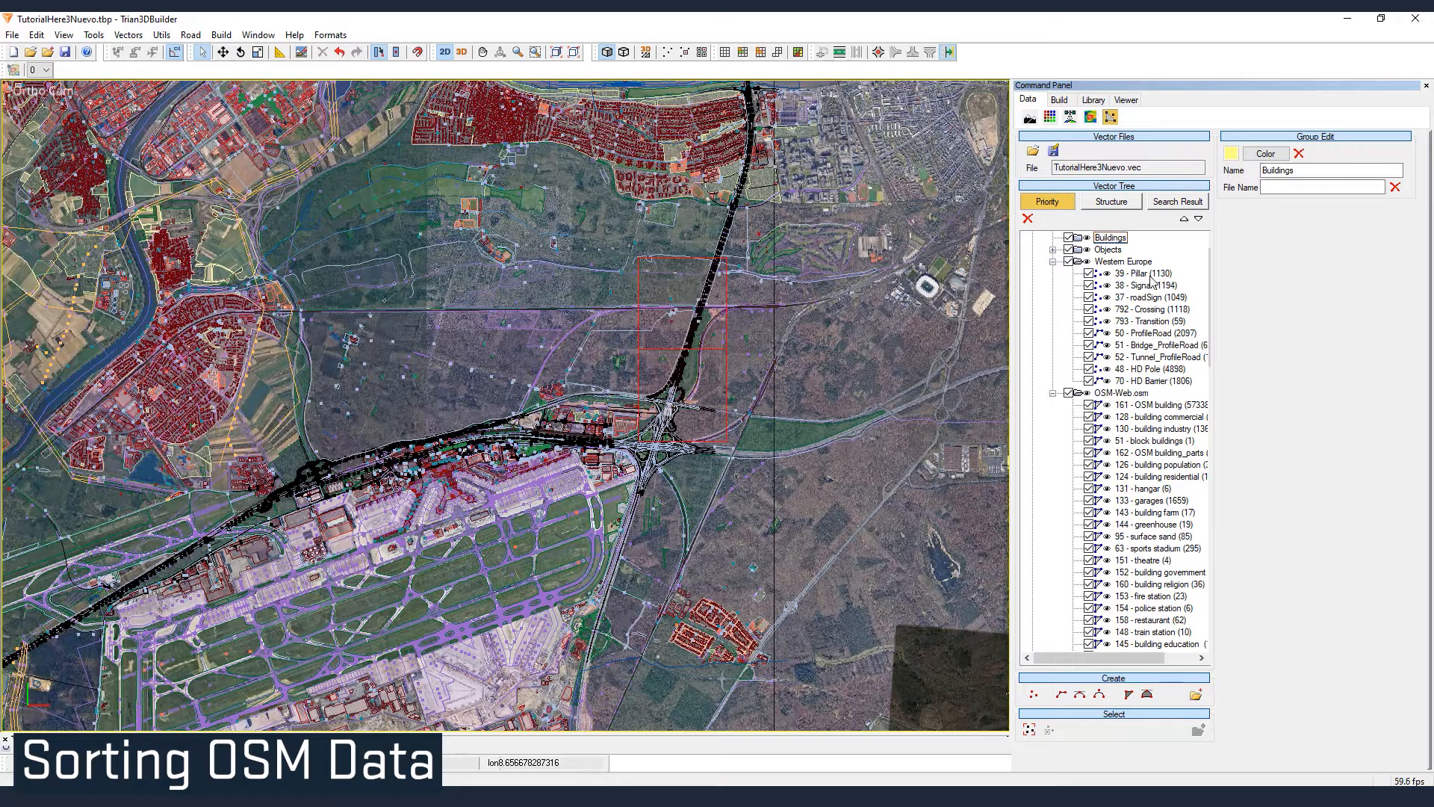
pyautogui.click(1054, 262)
pyautogui.click(1162, 285)
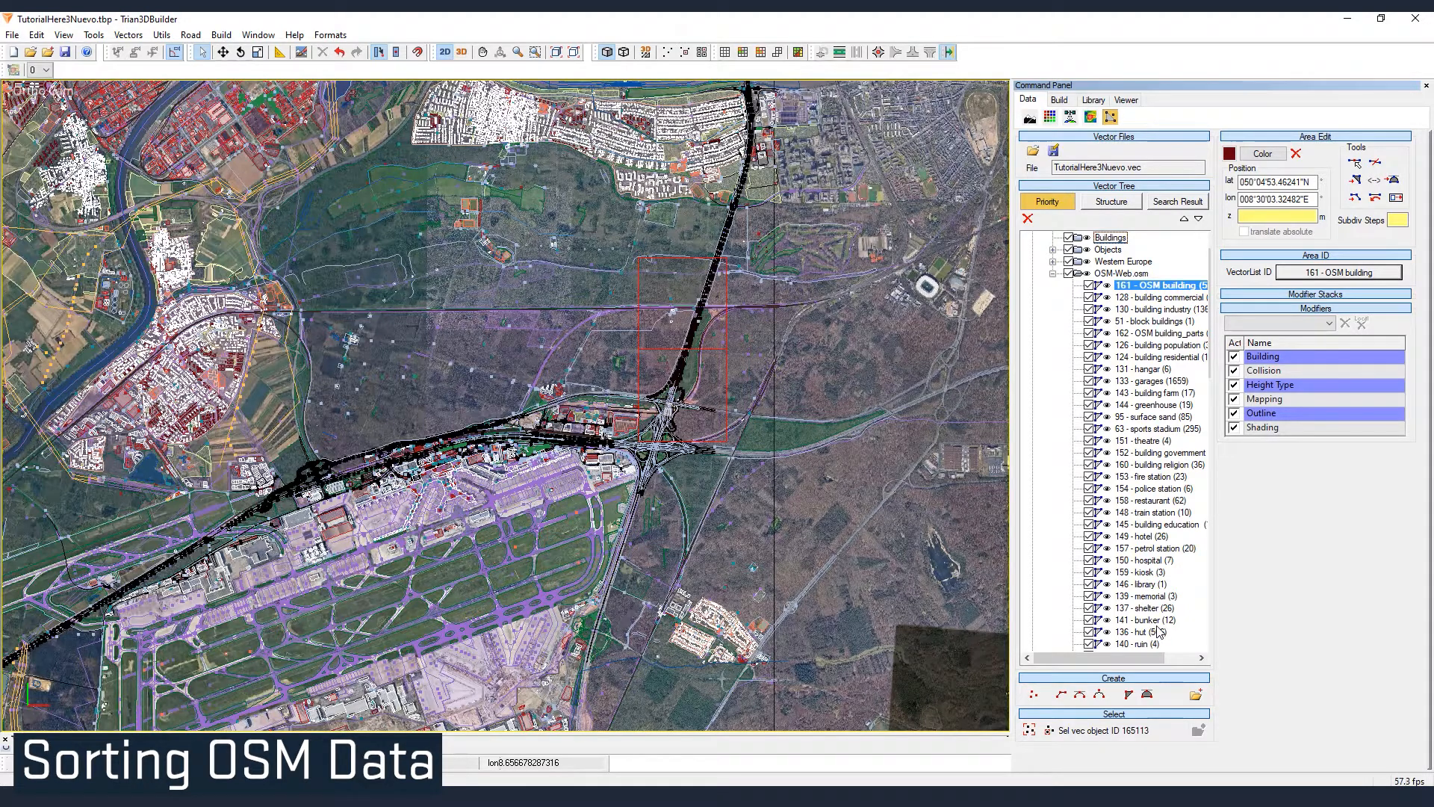
pyautogui.scroll(-1, 1158, 631)
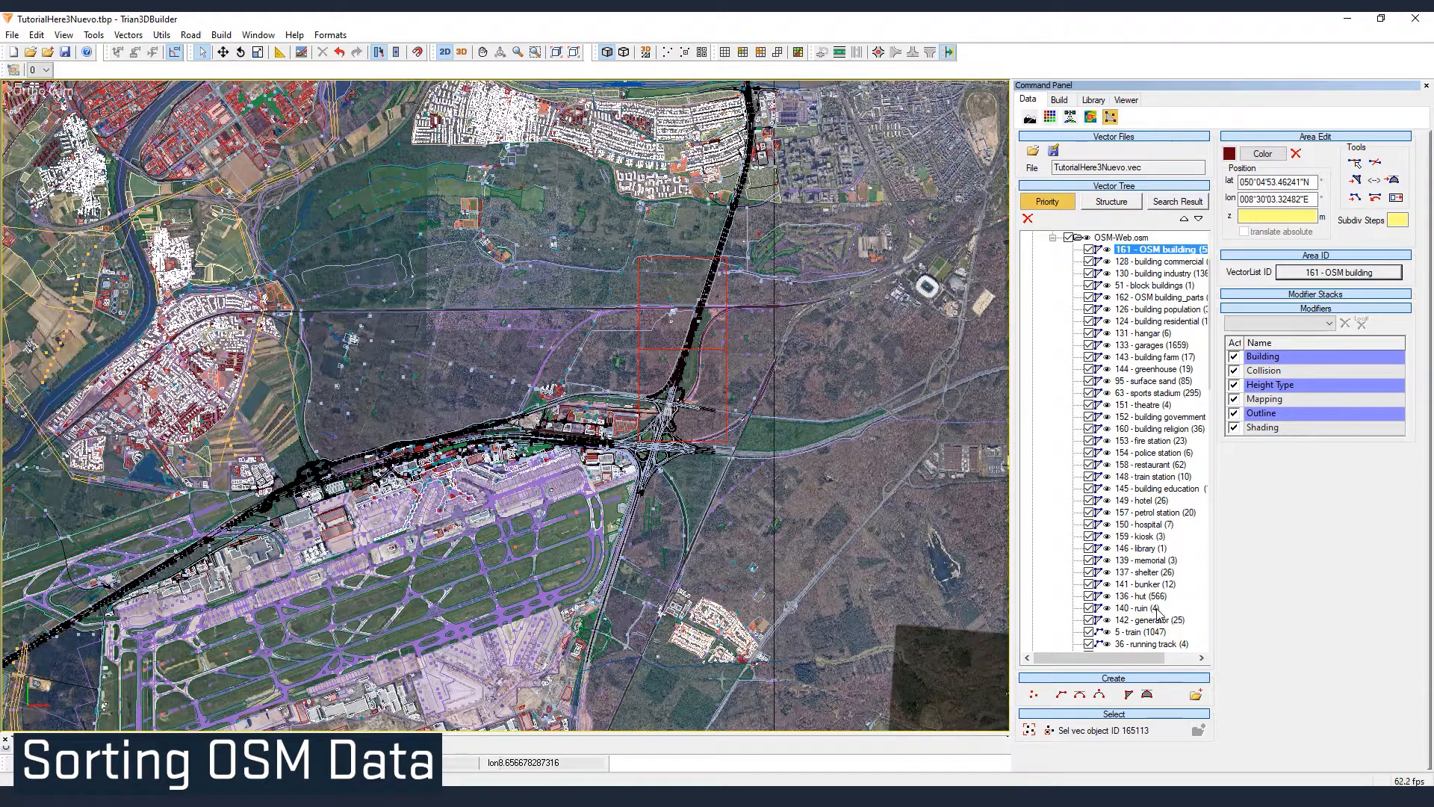
pyautogui.keyDown('shift'); pyautogui.click(1157, 609); pyautogui.keyUp('shift')
pyautogui.scroll(2, 1159, 611)
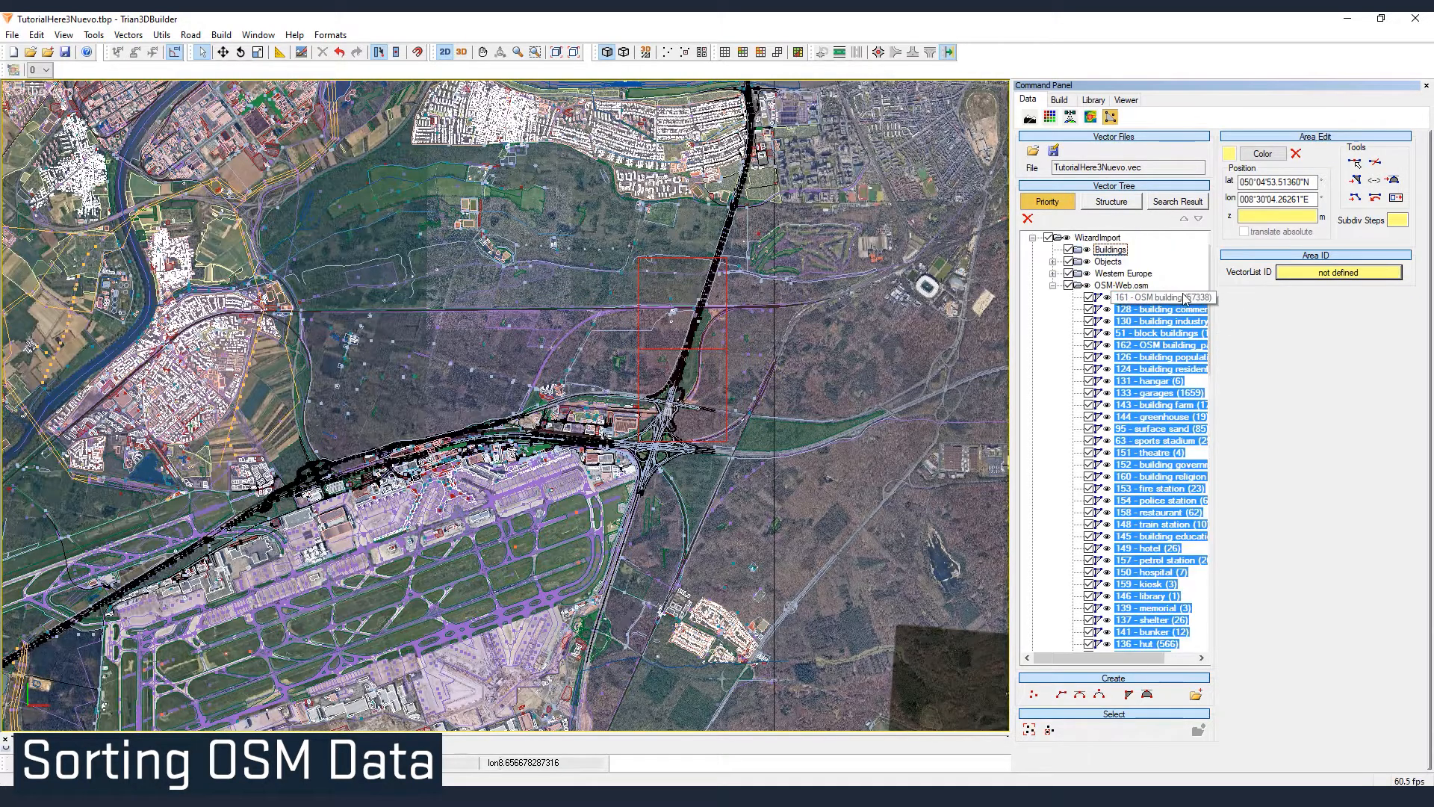
pyautogui.moveTo(1183, 299); pyautogui.dragTo(1113, 251)
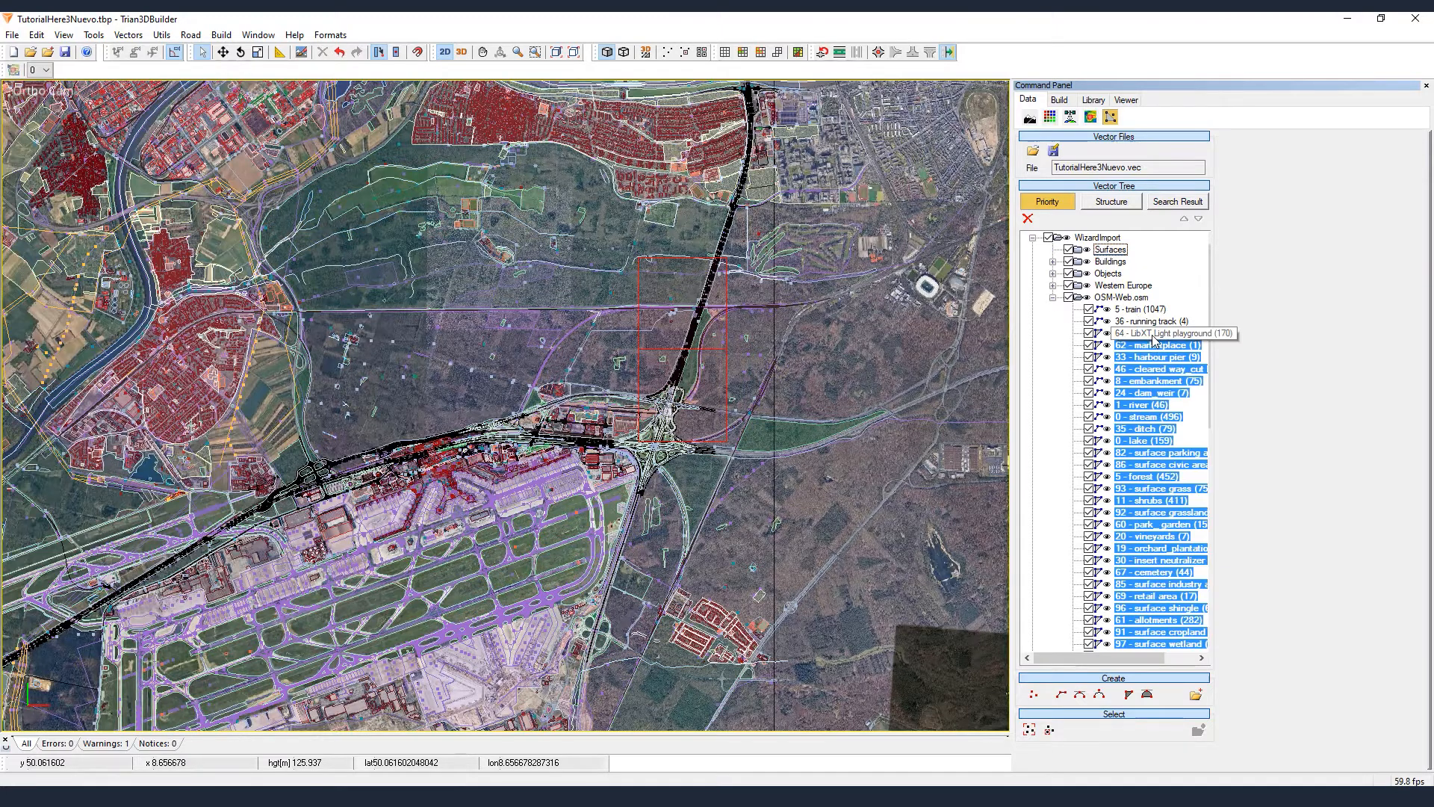
pyautogui.moveTo(1153, 336); pyautogui.dragTo(1105, 254)
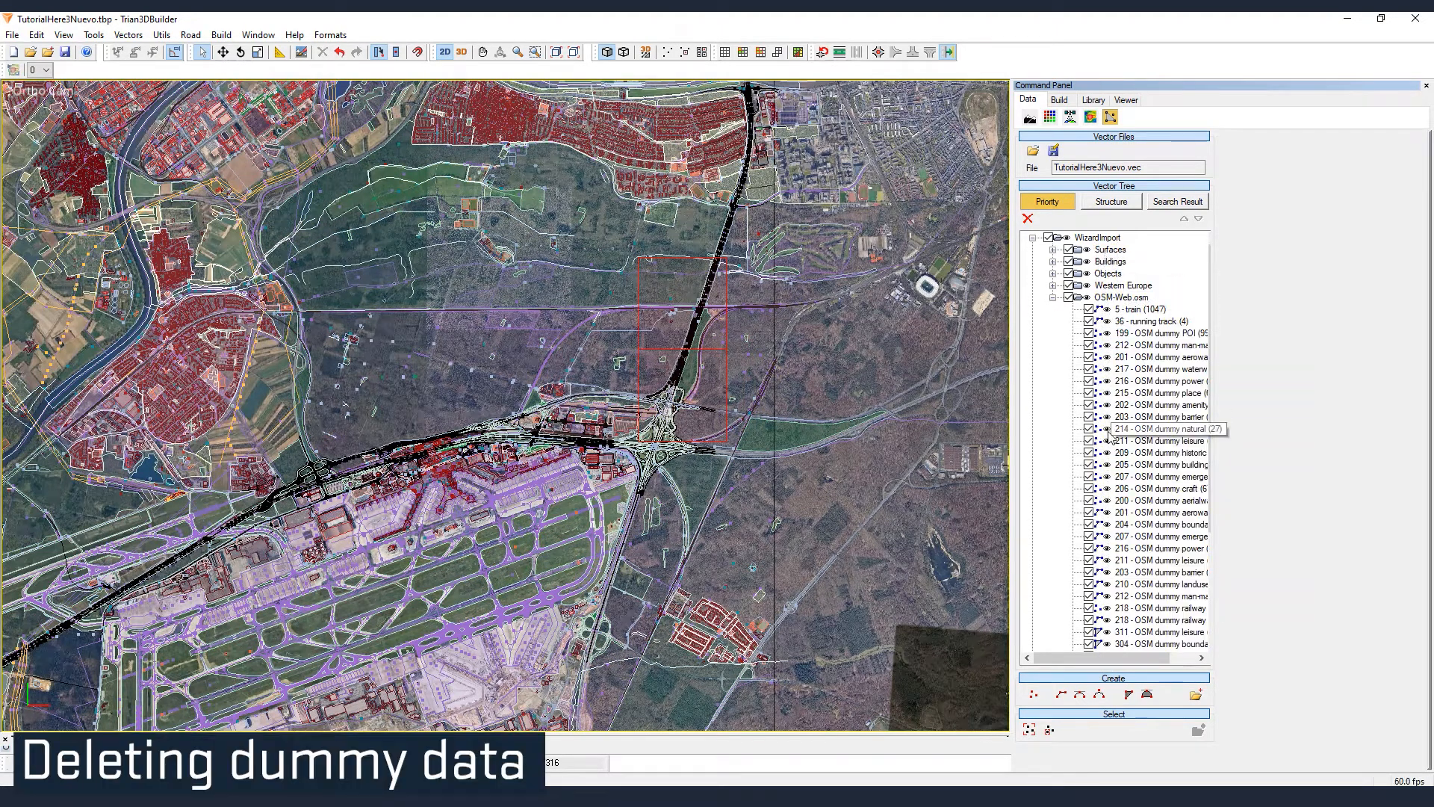
# - Move the 5 - train and 36 - running track layers out of OSM-Web.osm to the first places directly under WizardImport
pyautogui.click(1135, 310)
pyautogui.keyDown('ctrl'); pyautogui.click(1145, 322); pyautogui.keyUp('ctrl')
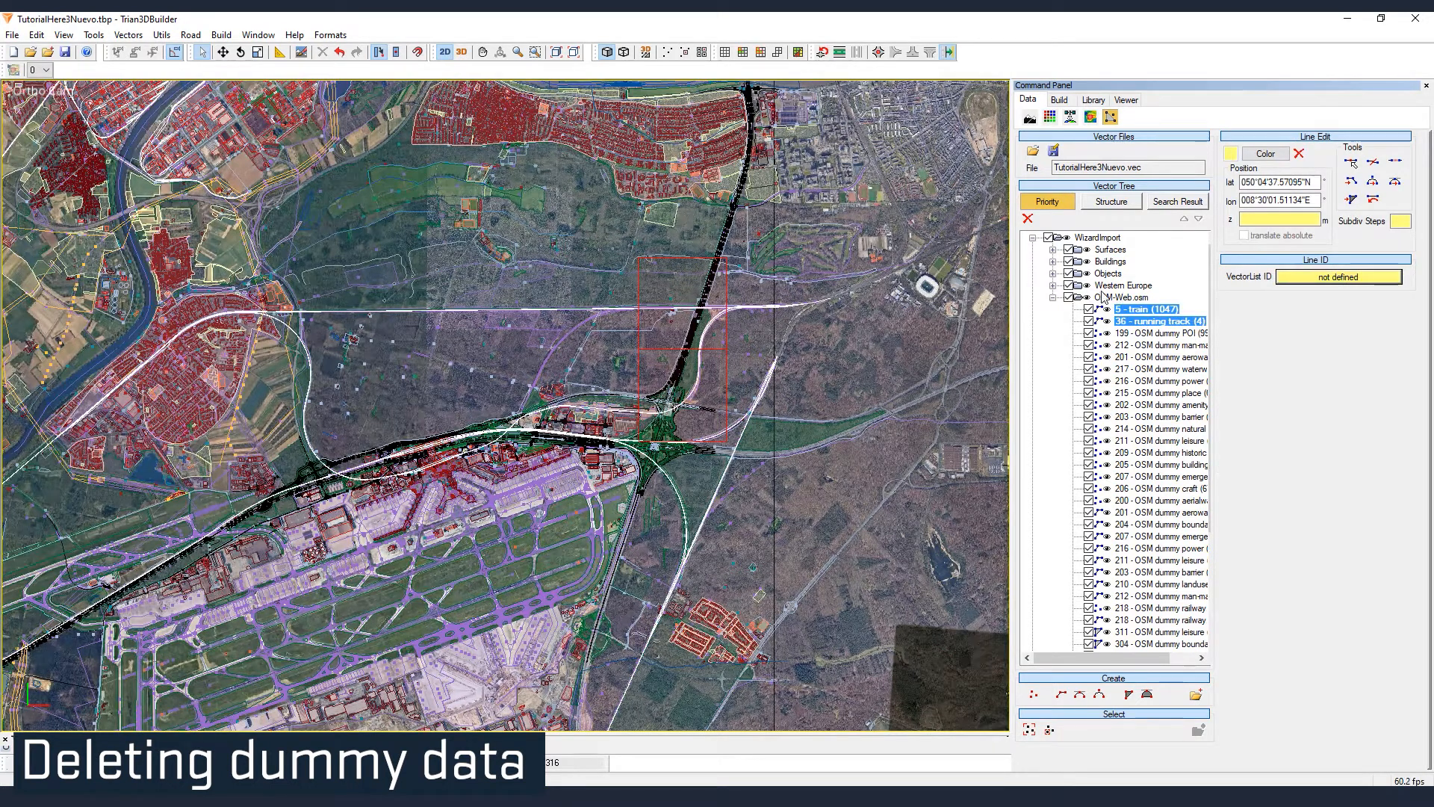
pyautogui.click(1126, 289)
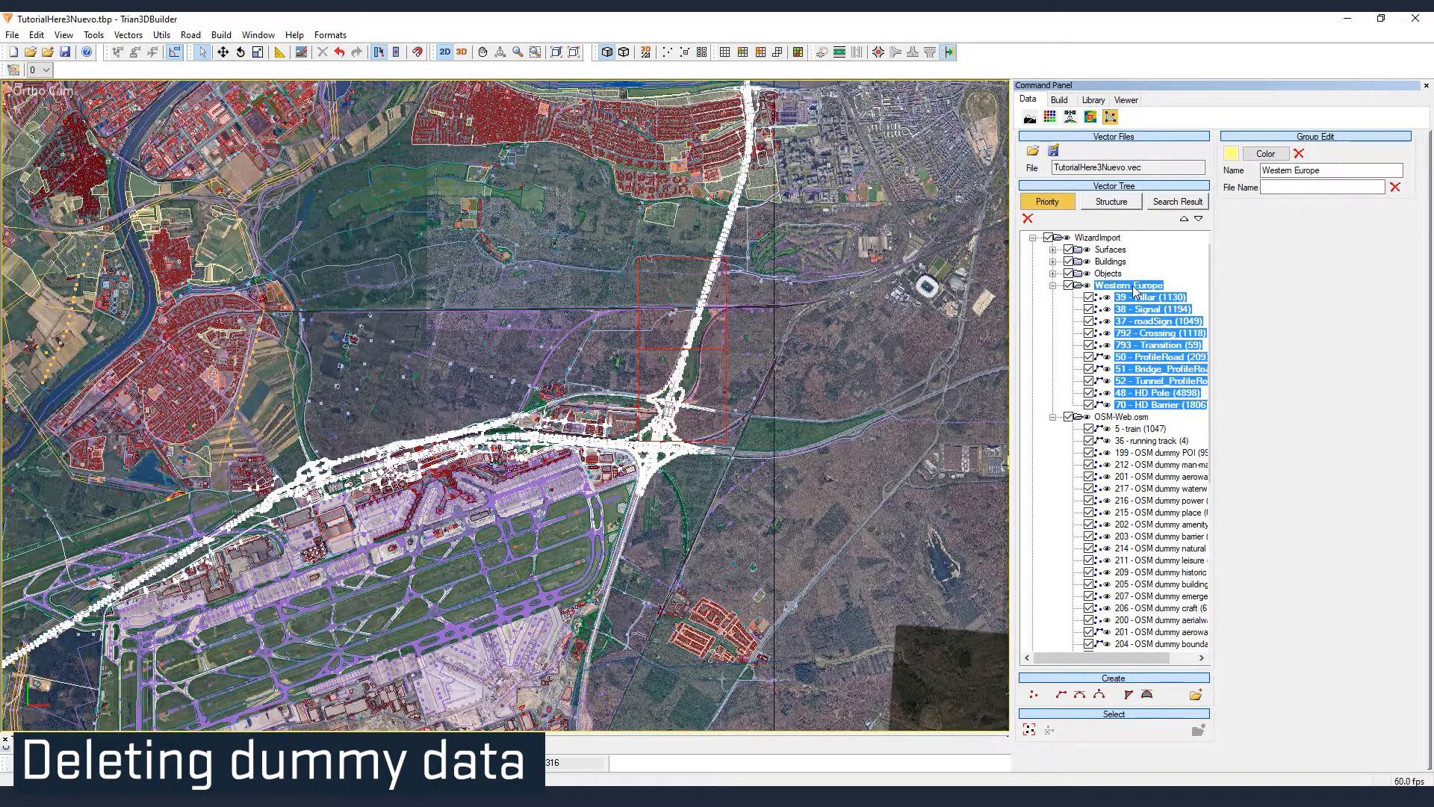
pyautogui.click(1141, 428)
pyautogui.keyDown('ctrl'); pyautogui.click(1143, 440); pyautogui.keyUp('ctrl')
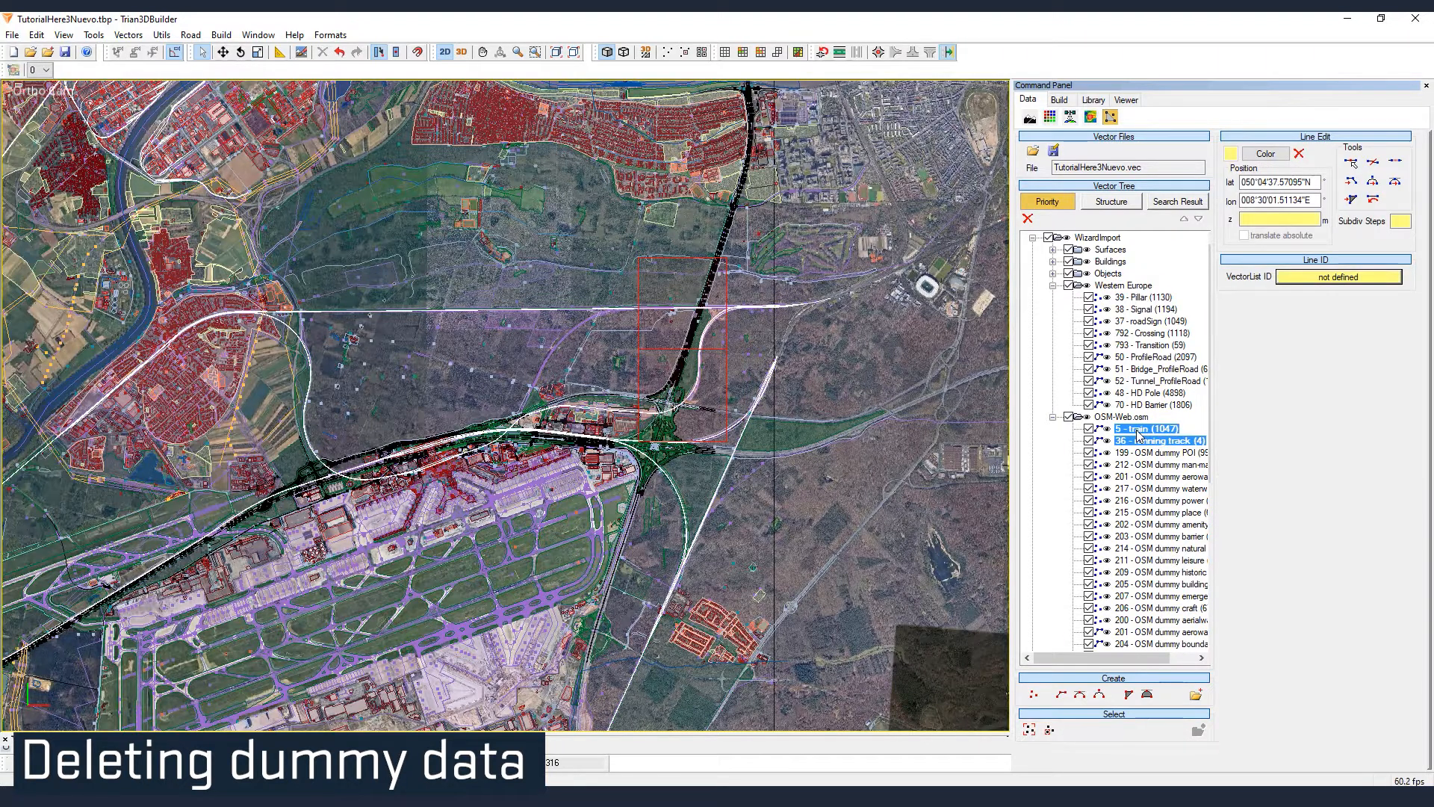
pyautogui.moveTo(1137, 433); pyautogui.dragTo(1092, 242)
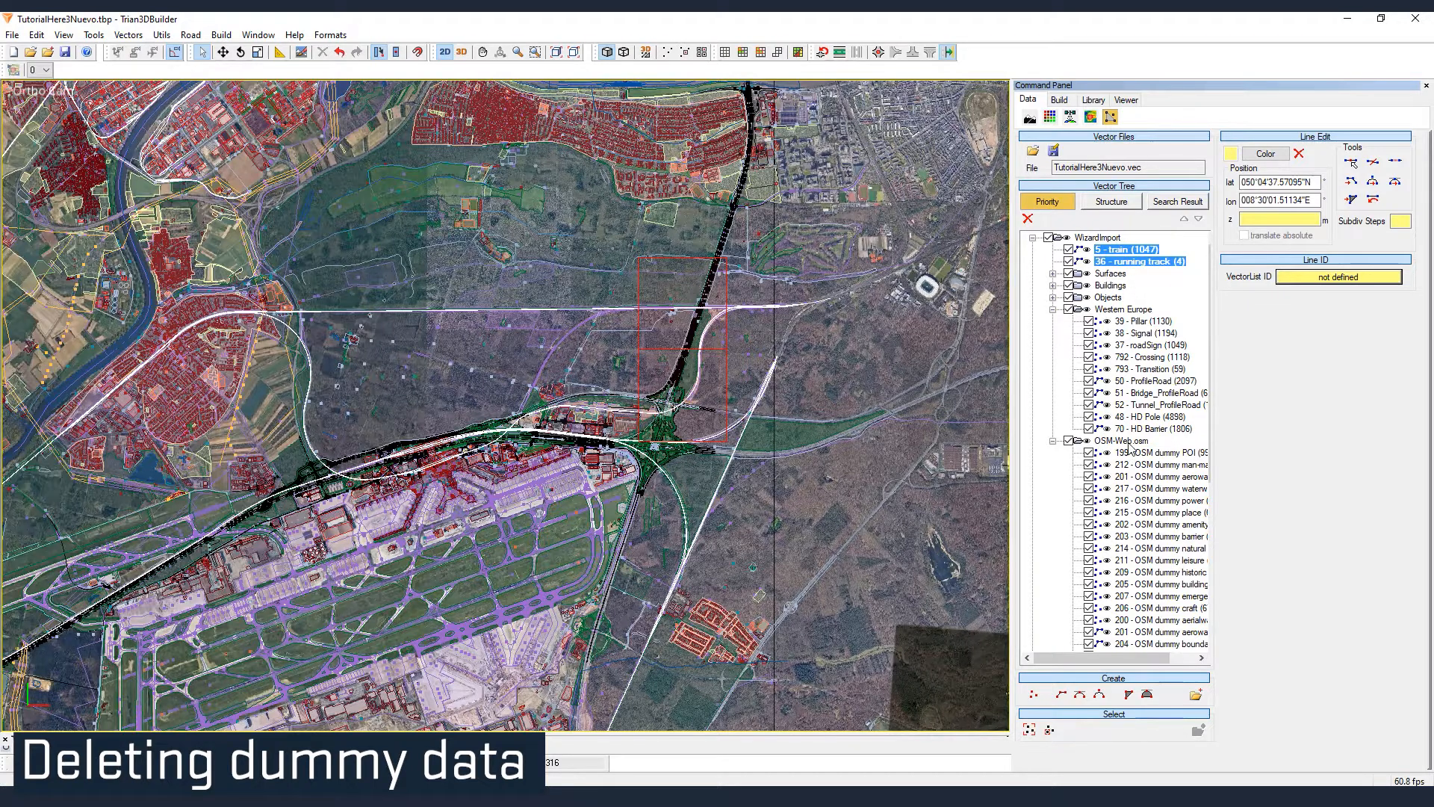
# - Delete all OSM dummy layers in OSM-Web.osm, from 199 - OSM dummy POI through 314 - OSM dummy natural
pyautogui.moveTo(1095, 662); pyautogui.dragTo(1141, 664)
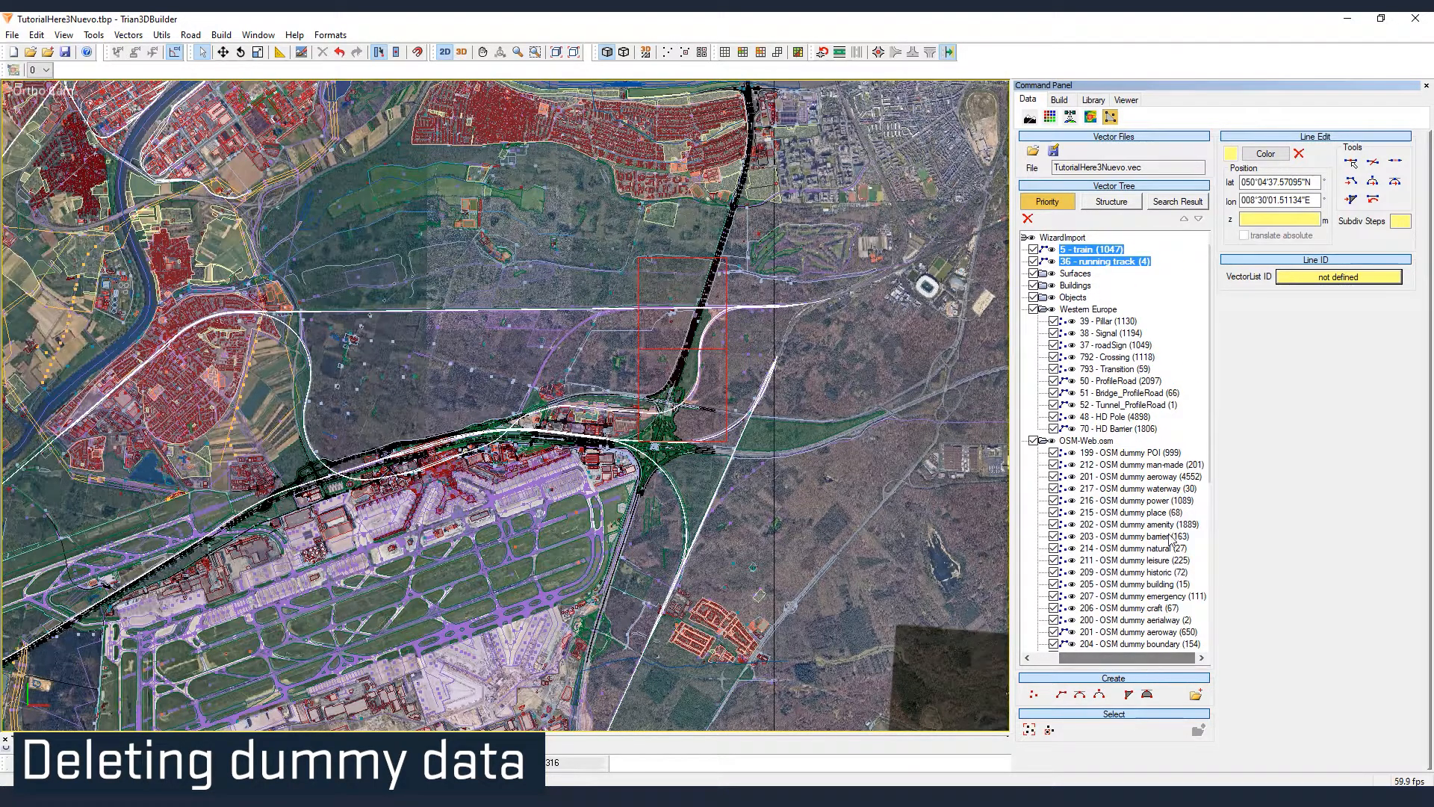
pyautogui.scroll(-8, 1174, 539)
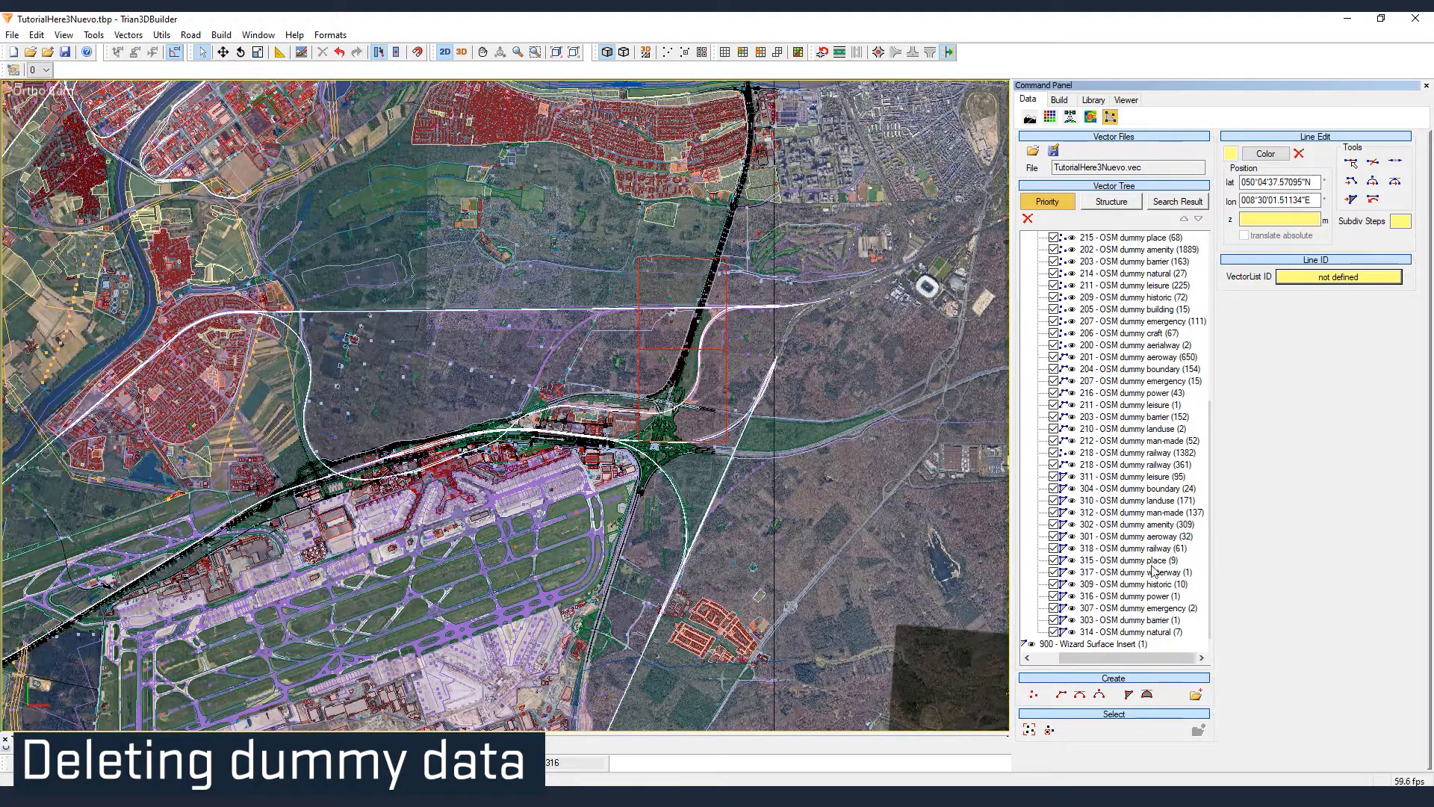
pyautogui.scroll(5, 1160, 575)
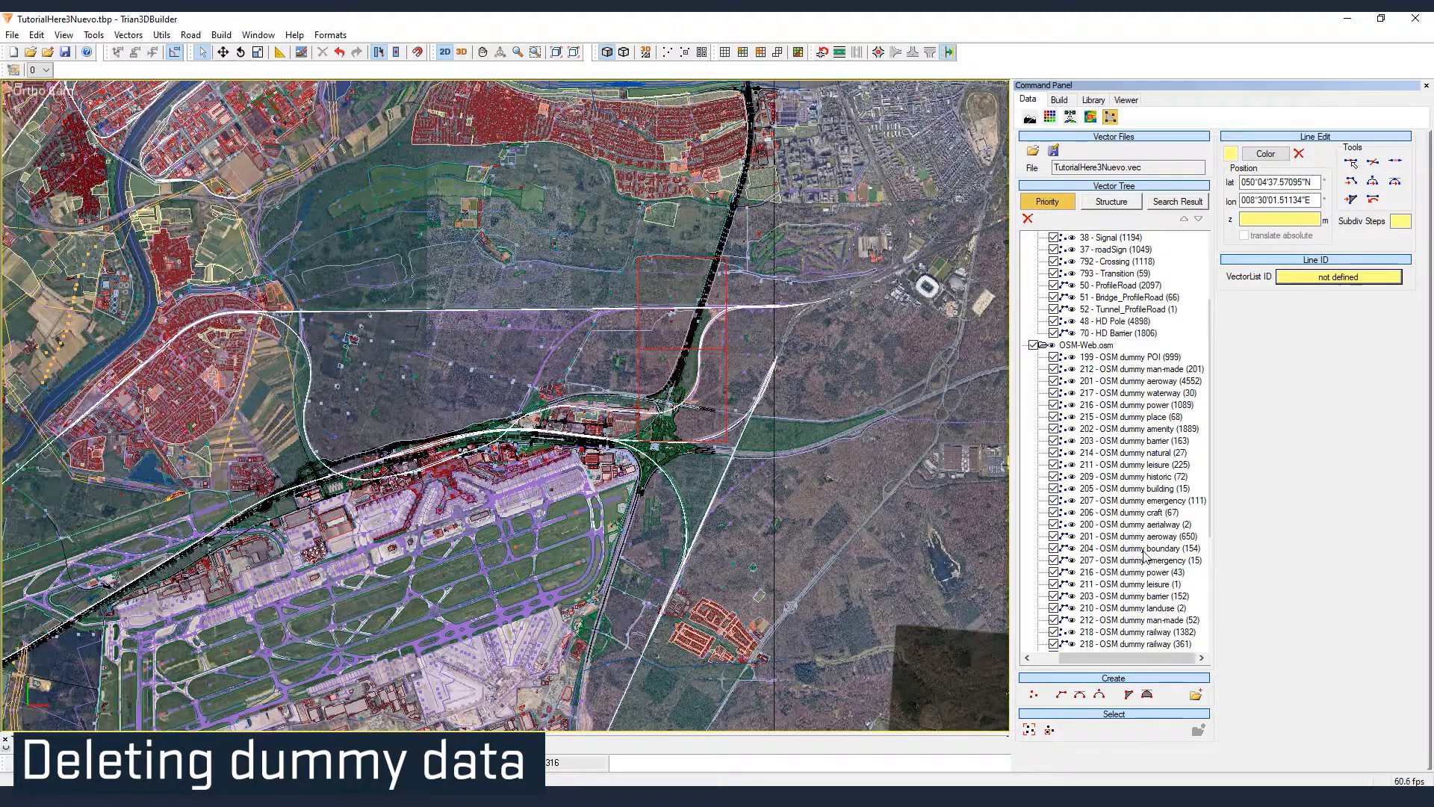
pyautogui.click(1163, 551)
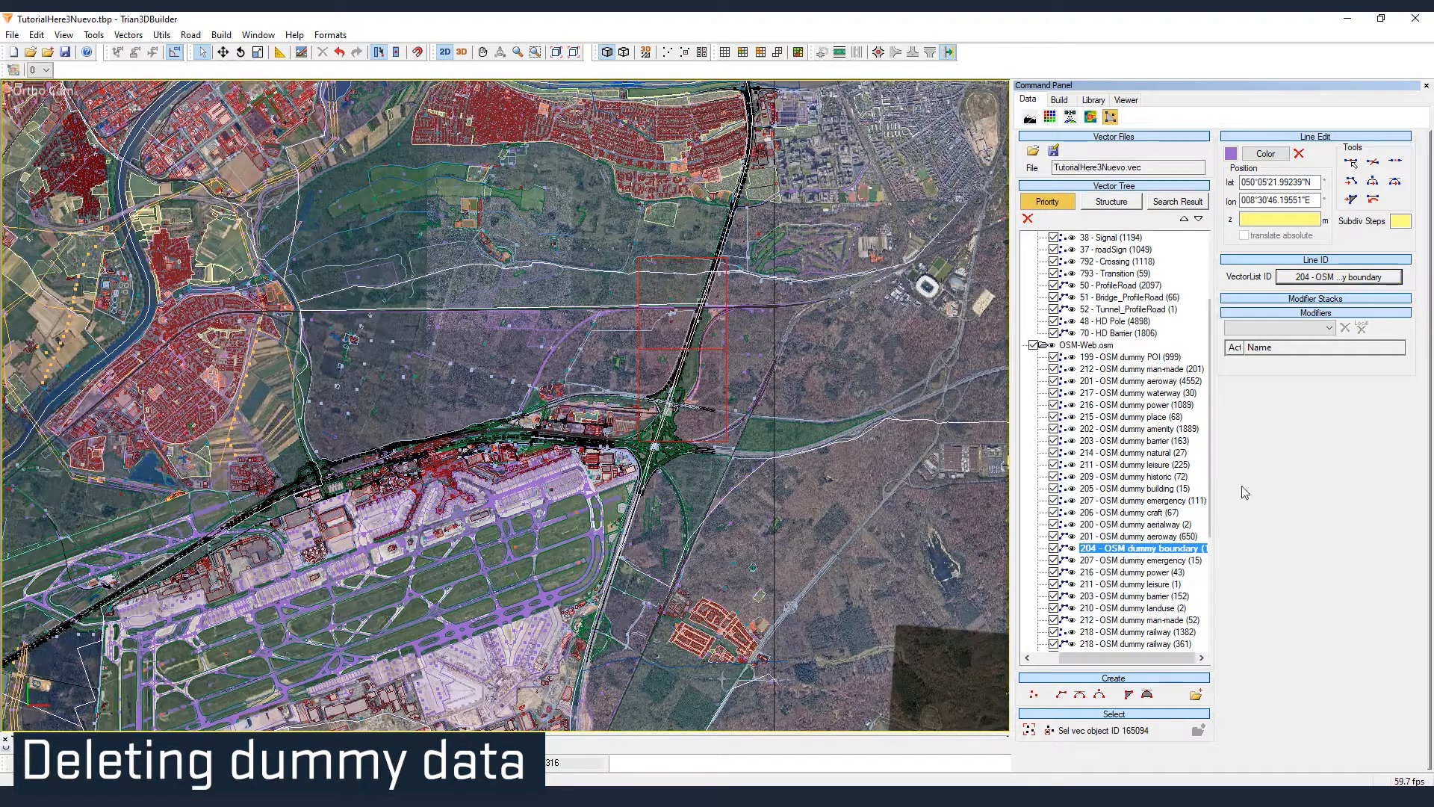
pyautogui.click(1158, 357)
pyautogui.scroll(-5, 1120, 545)
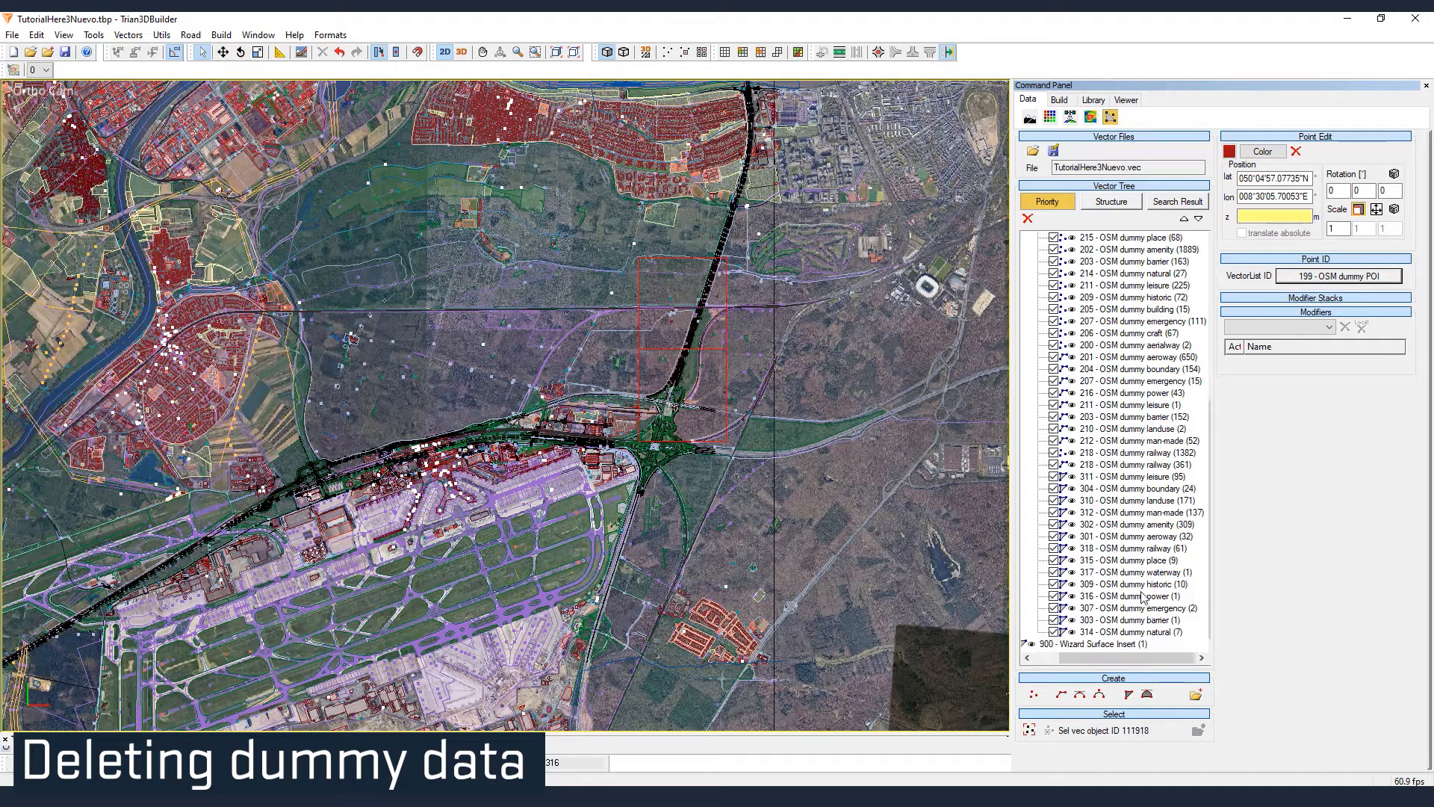
pyautogui.keyDown('shift'); pyautogui.click(1140, 632); pyautogui.keyUp('shift')
pyautogui.scroll(8, 1106, 448)
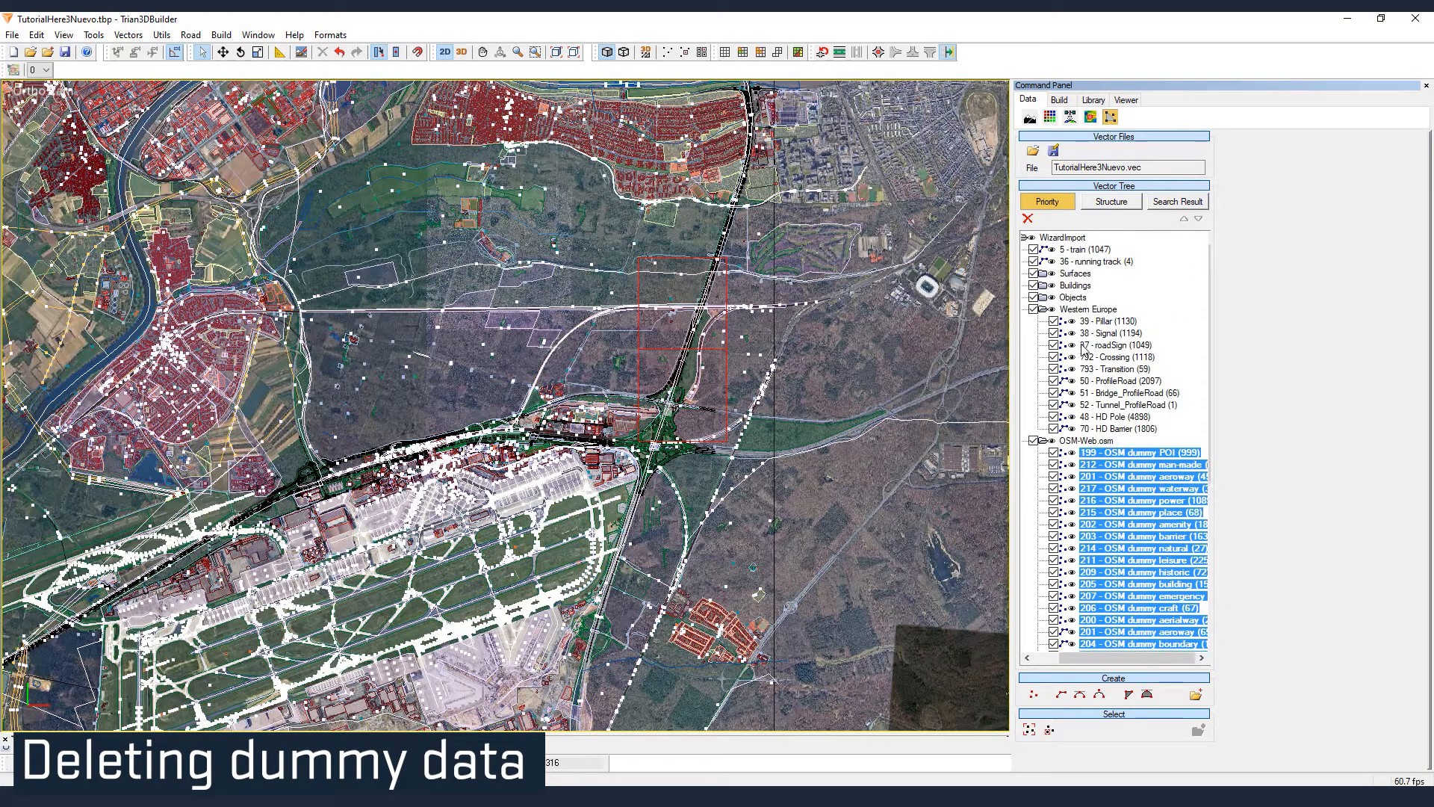
pyautogui.click(1028, 219)
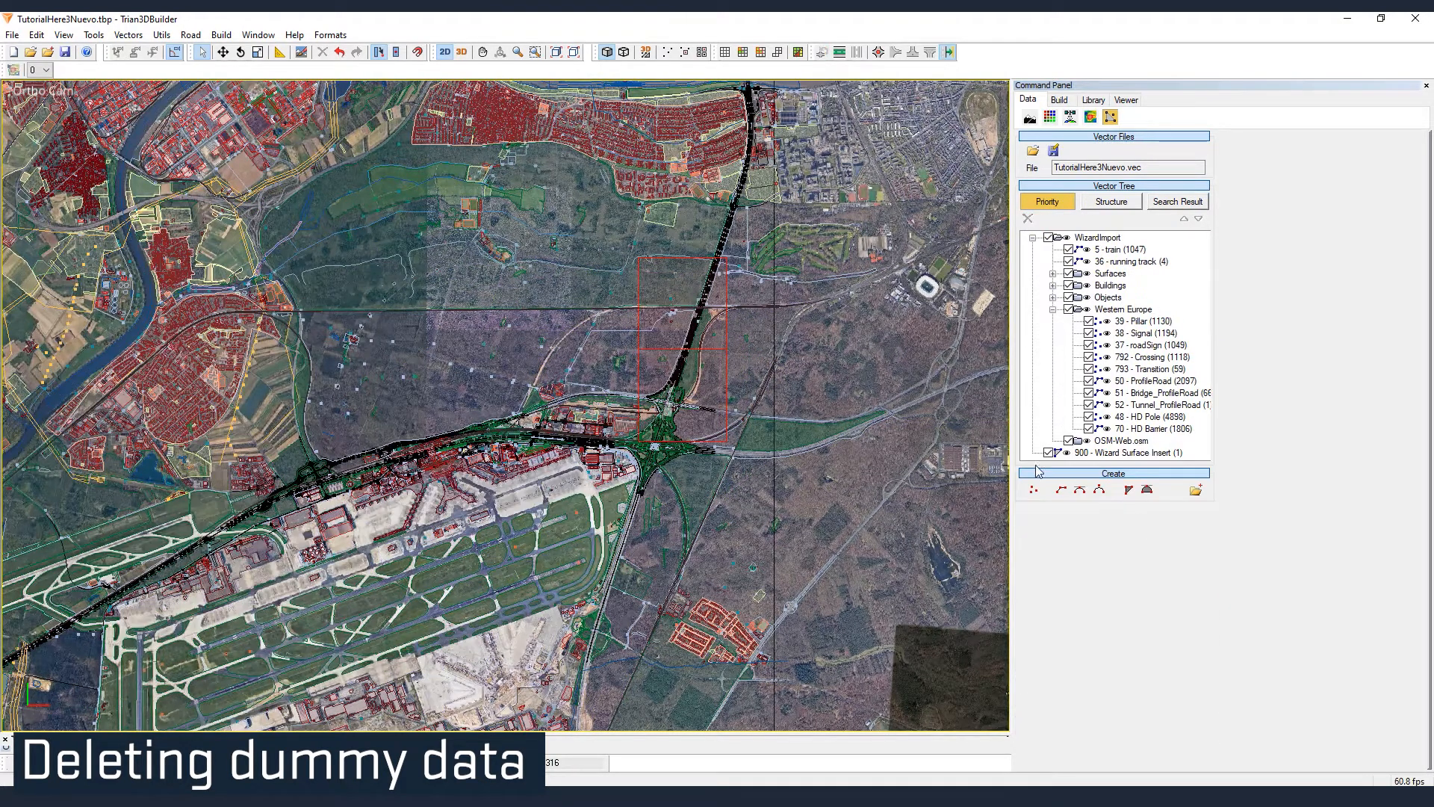
# - Raise the Objects group to the highest priority in the vector tree and move 36 - running track directly below it
pyautogui.scroll(4, 739, 314)
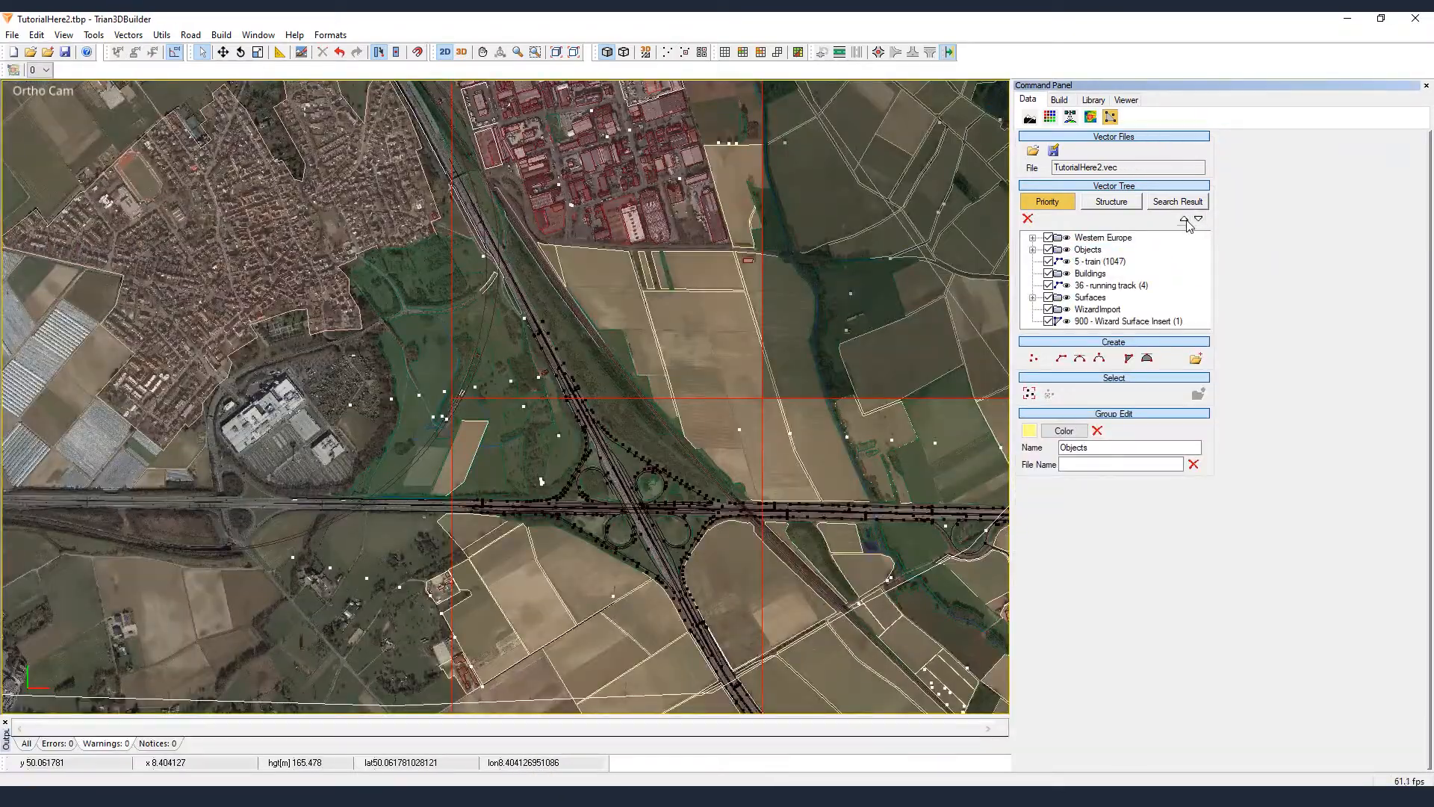
pyautogui.click(1185, 219)
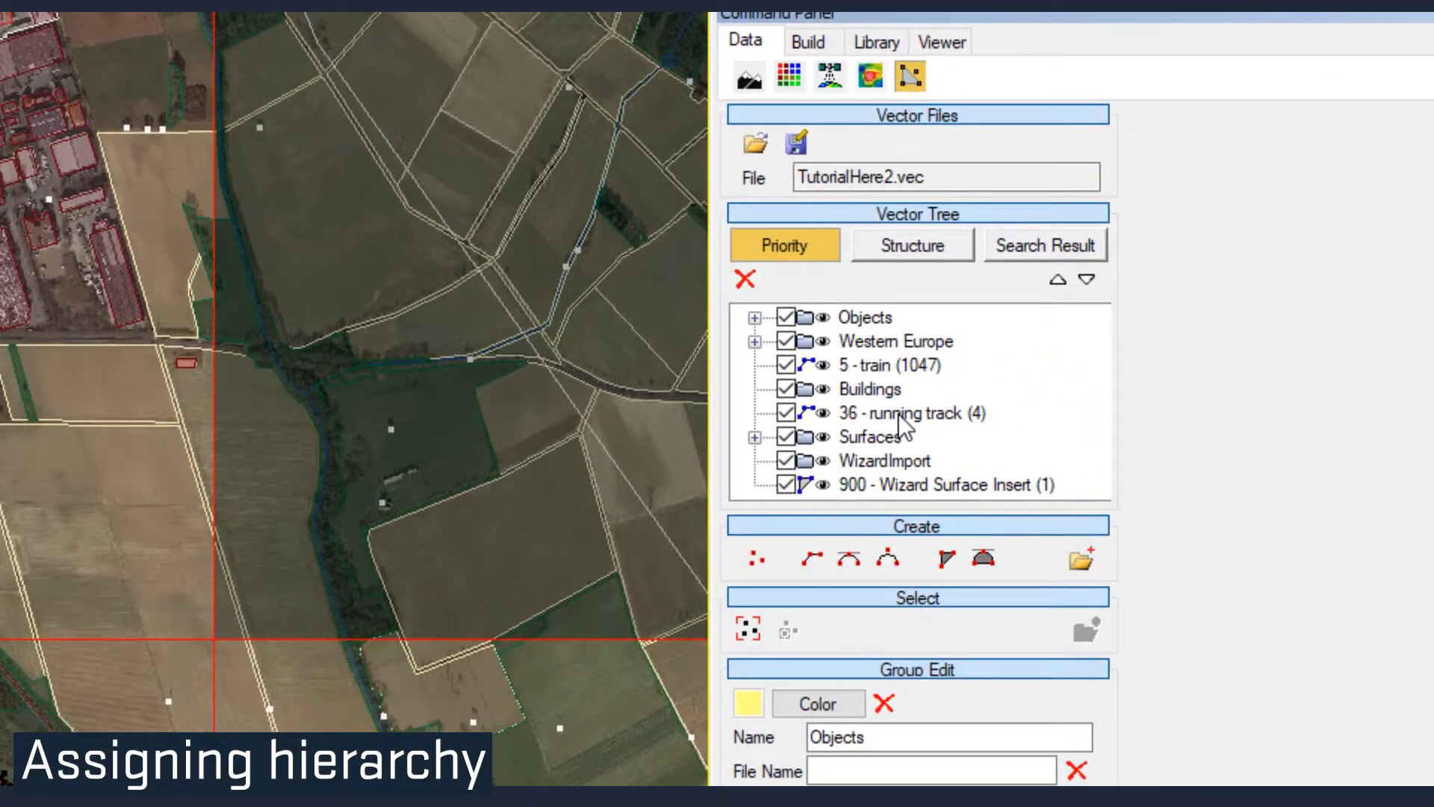
pyautogui.click(898, 414)
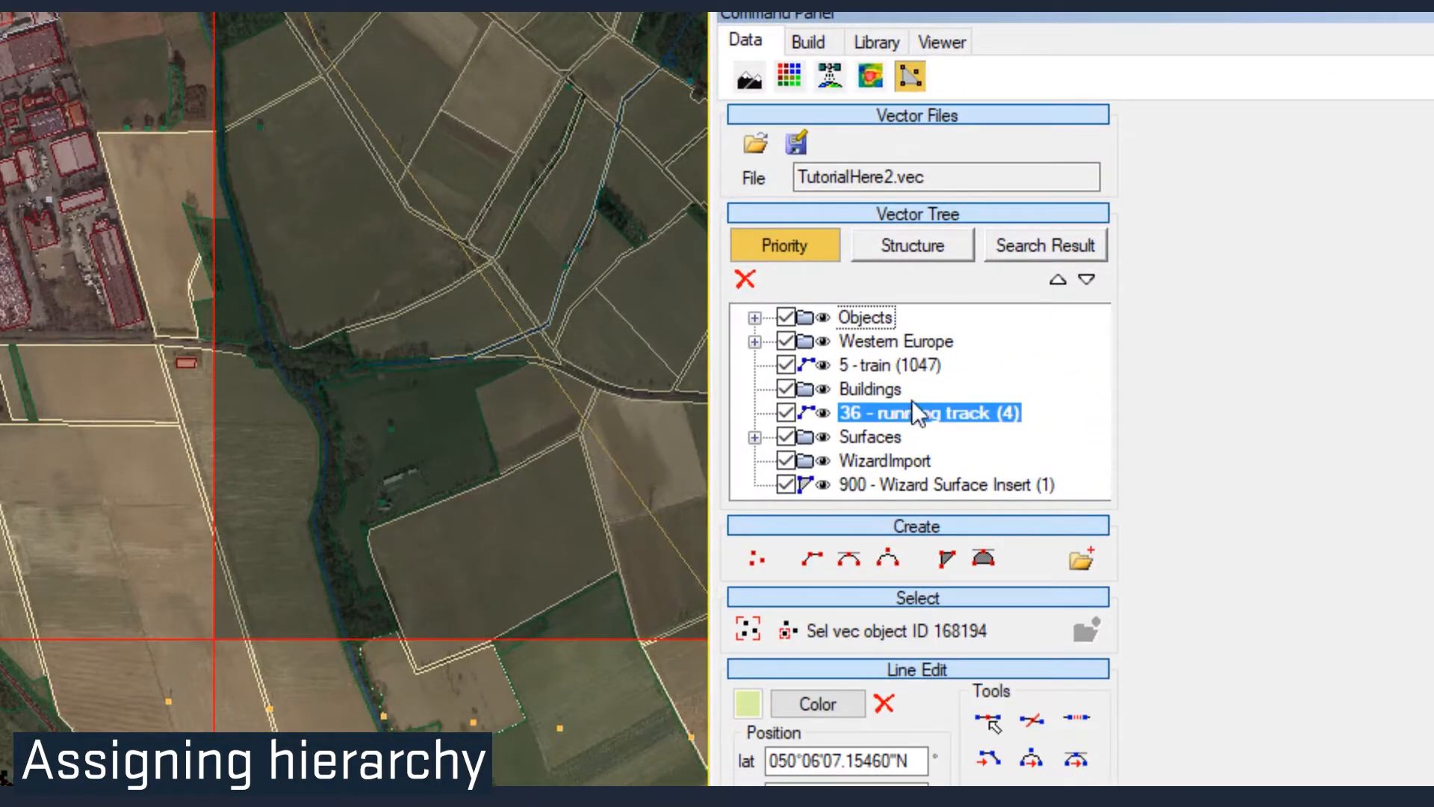
pyautogui.click(1058, 281)
pyautogui.click(1057, 283)
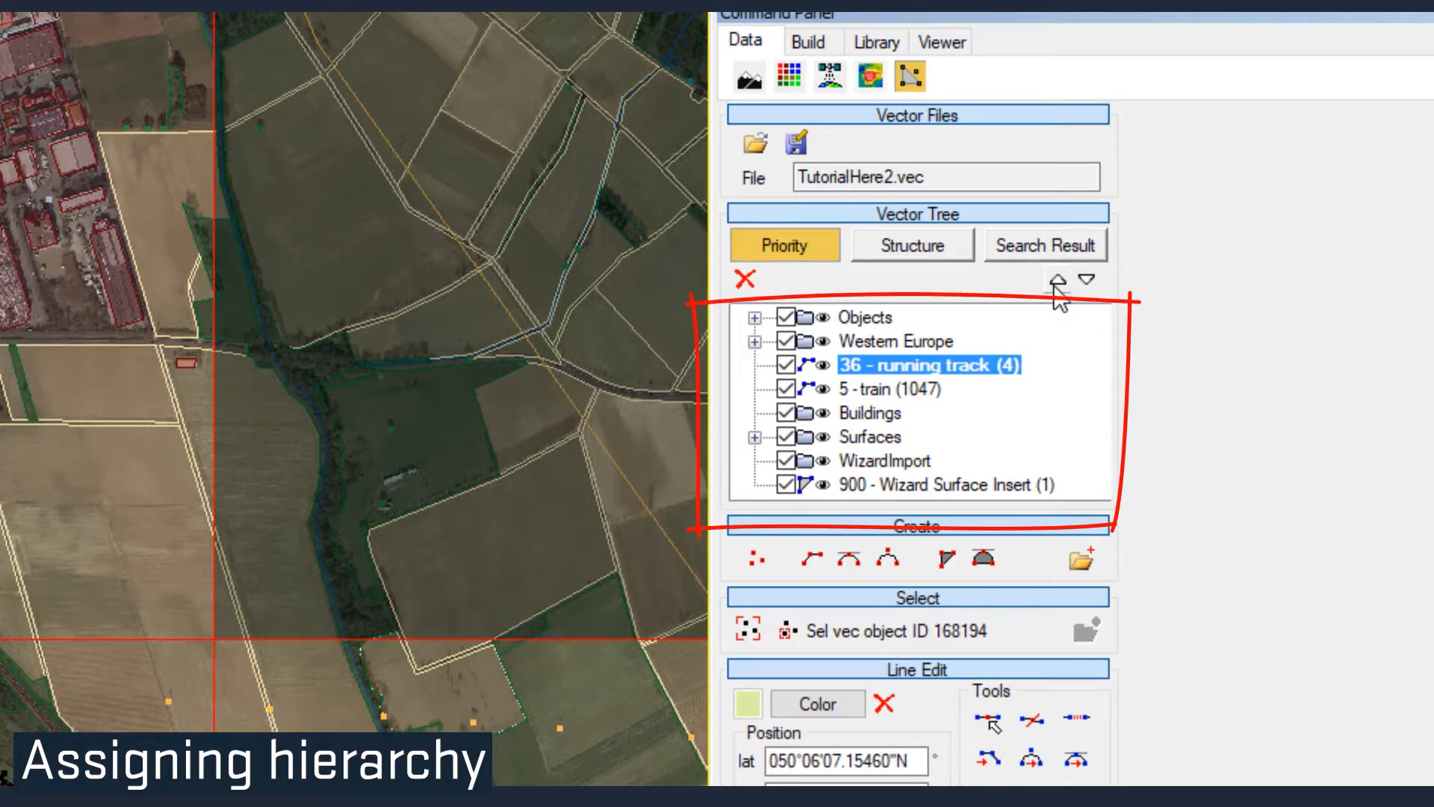
pyautogui.click(1058, 281)
# - Raise 5 - train above Western Europe in the priority order and delete the empty WizardImport group
pyautogui.click(907, 389)
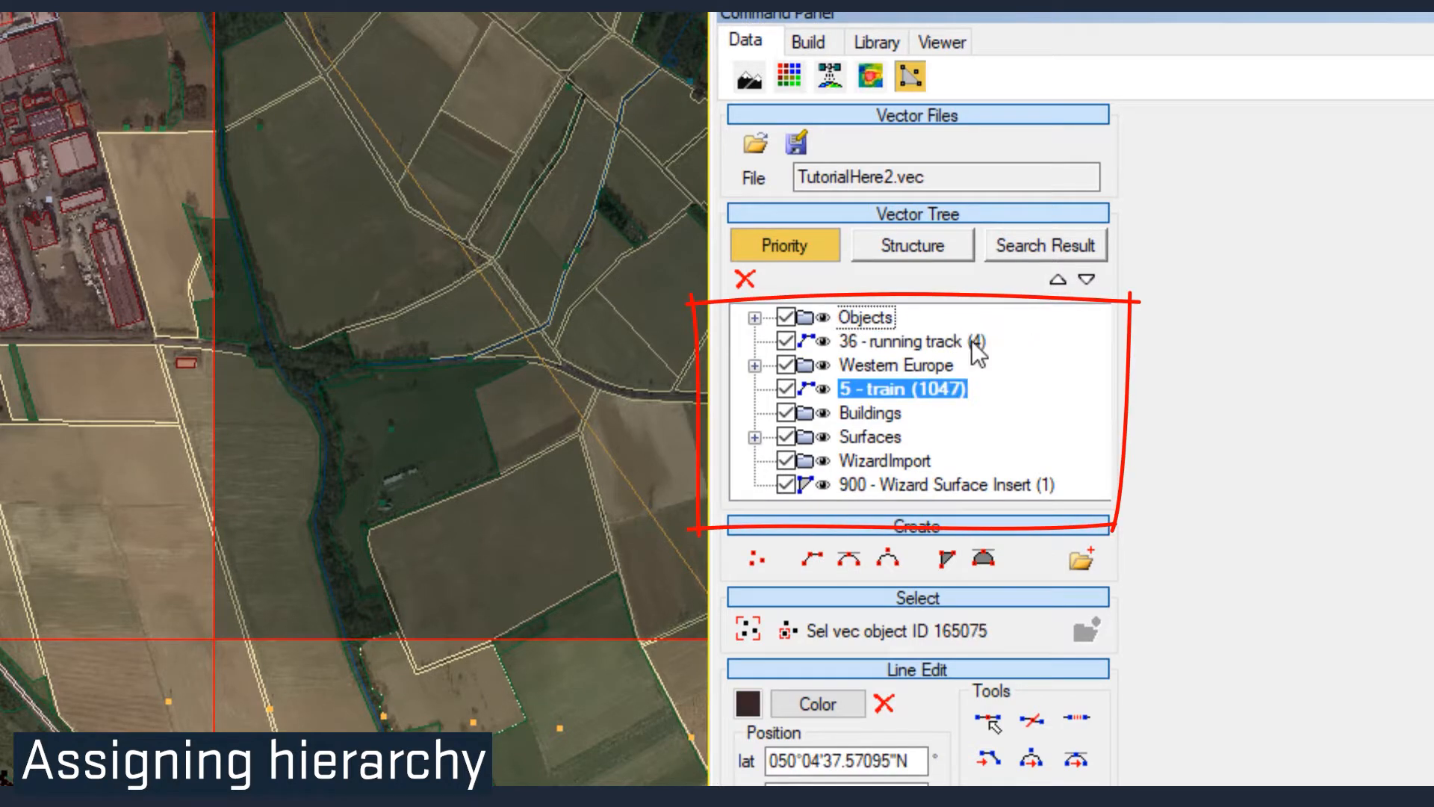
pyautogui.click(1056, 281)
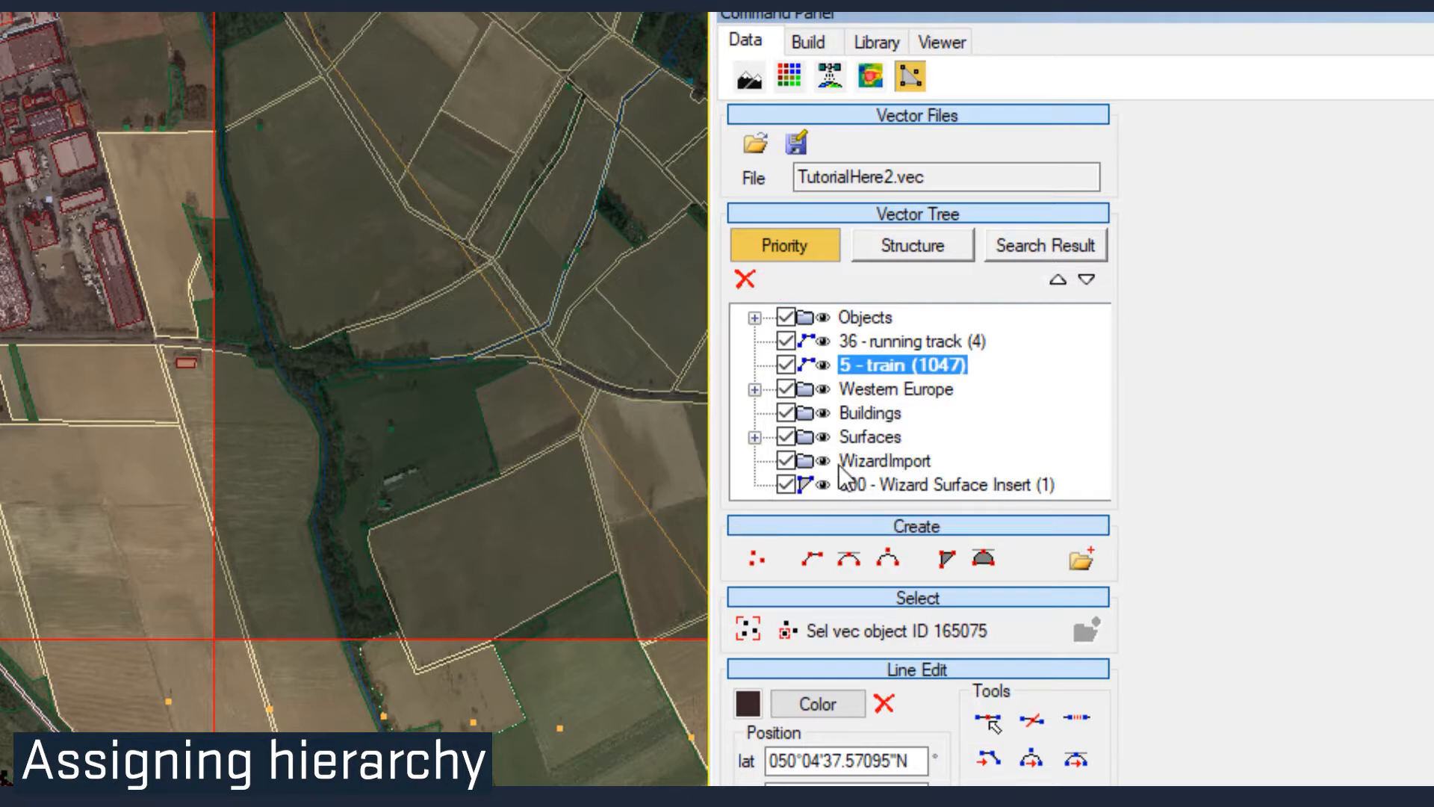
pyautogui.click(899, 461)
pyautogui.click(744, 280)
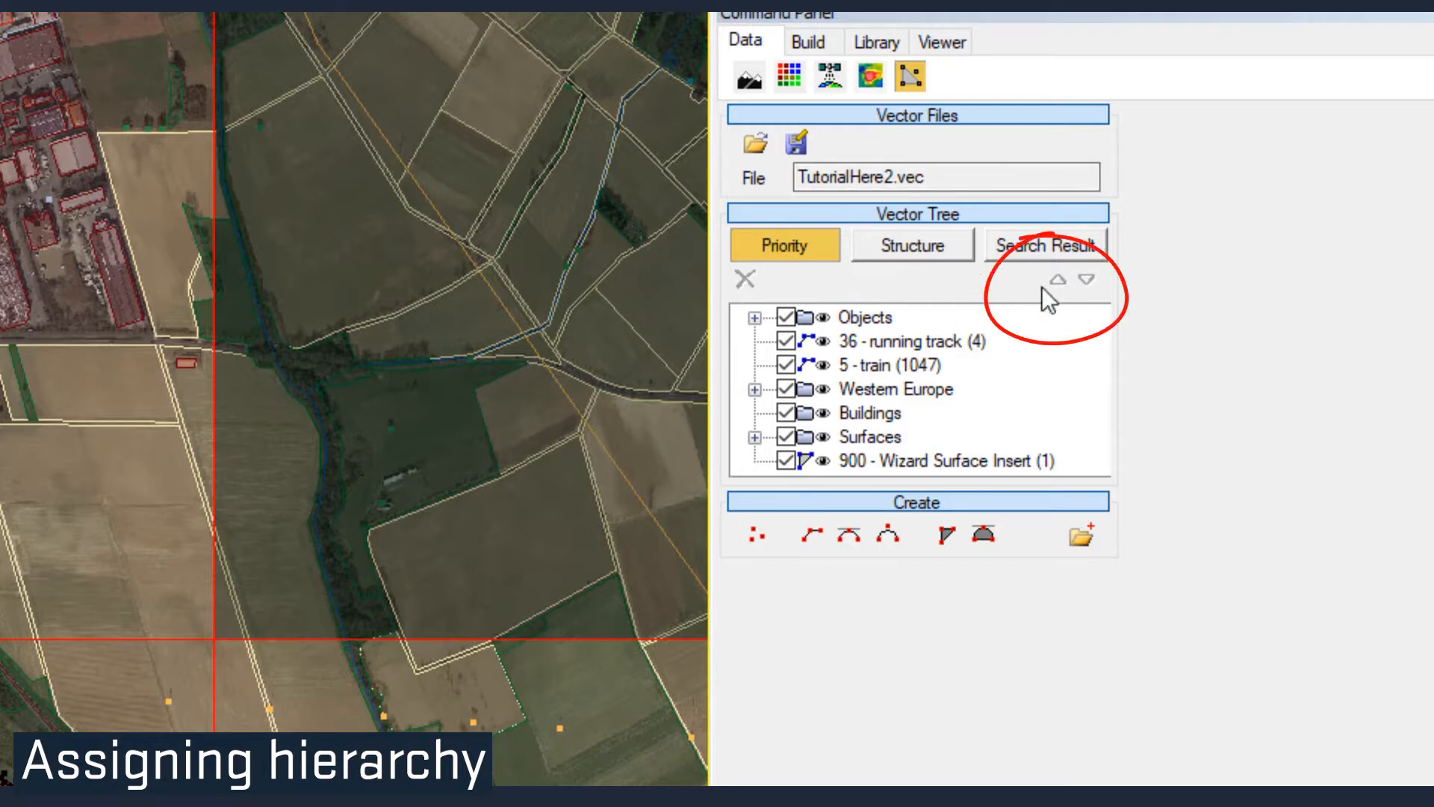
# - Lower 36 - running track in the priority order so that it sits directly below 5 - train
pyautogui.click(893, 341)
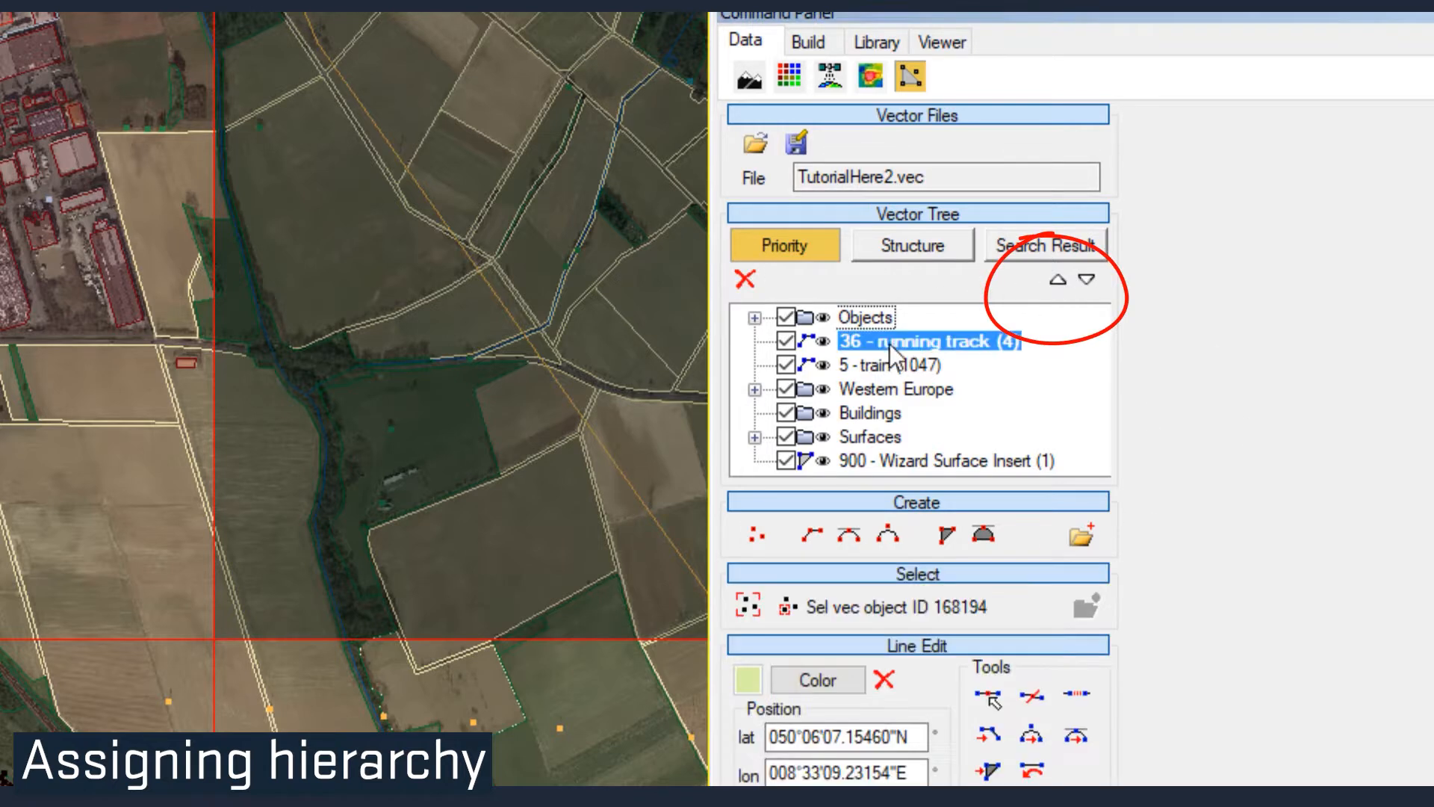
pyautogui.click(1087, 280)
pyautogui.click(1087, 279)
pyautogui.click(1058, 279)
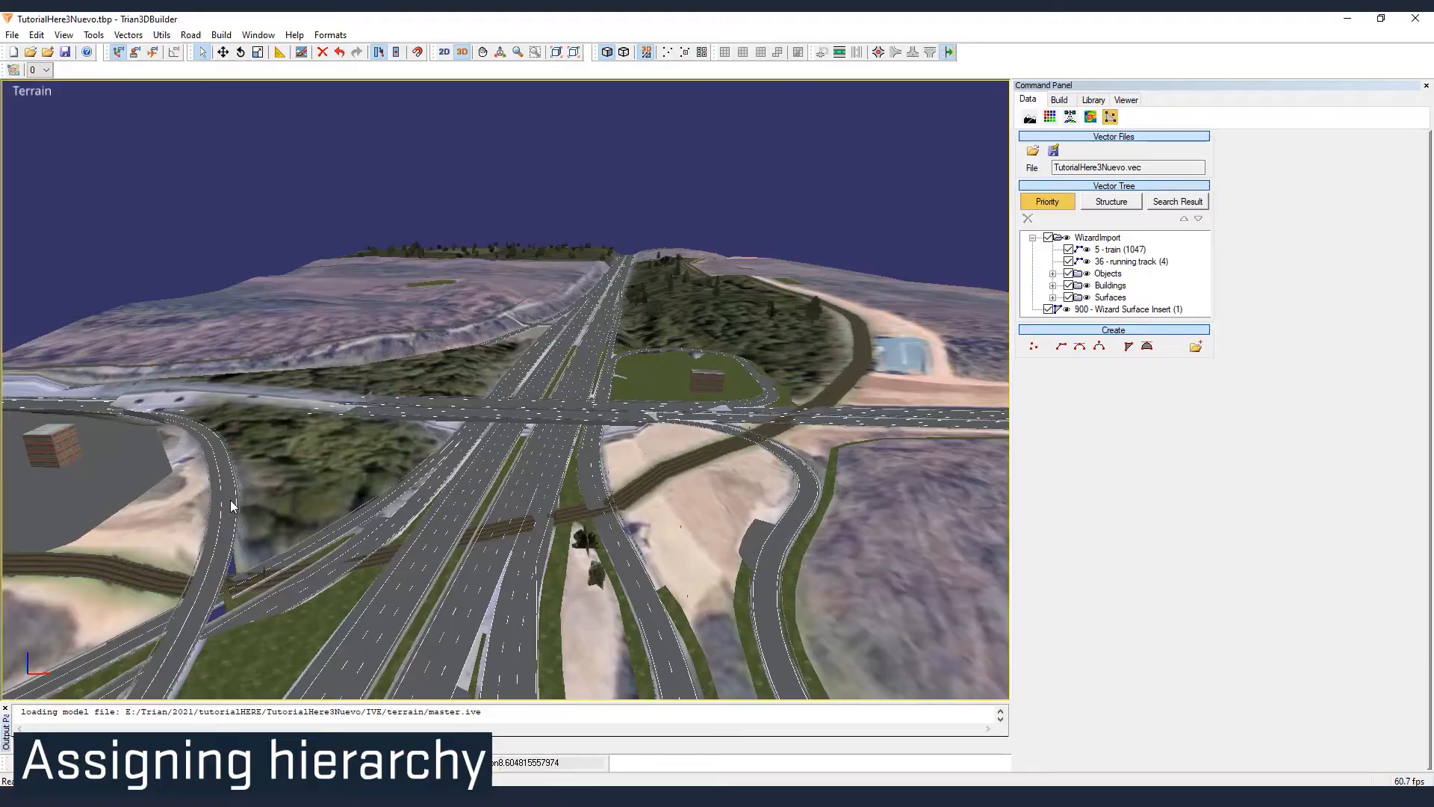
# - Examine how the roads, railway tracks and surfaces overlap around the motorway interchange in the 3D terrain view
pyautogui.moveTo(230, 500); pyautogui.dragTo(541, 392)
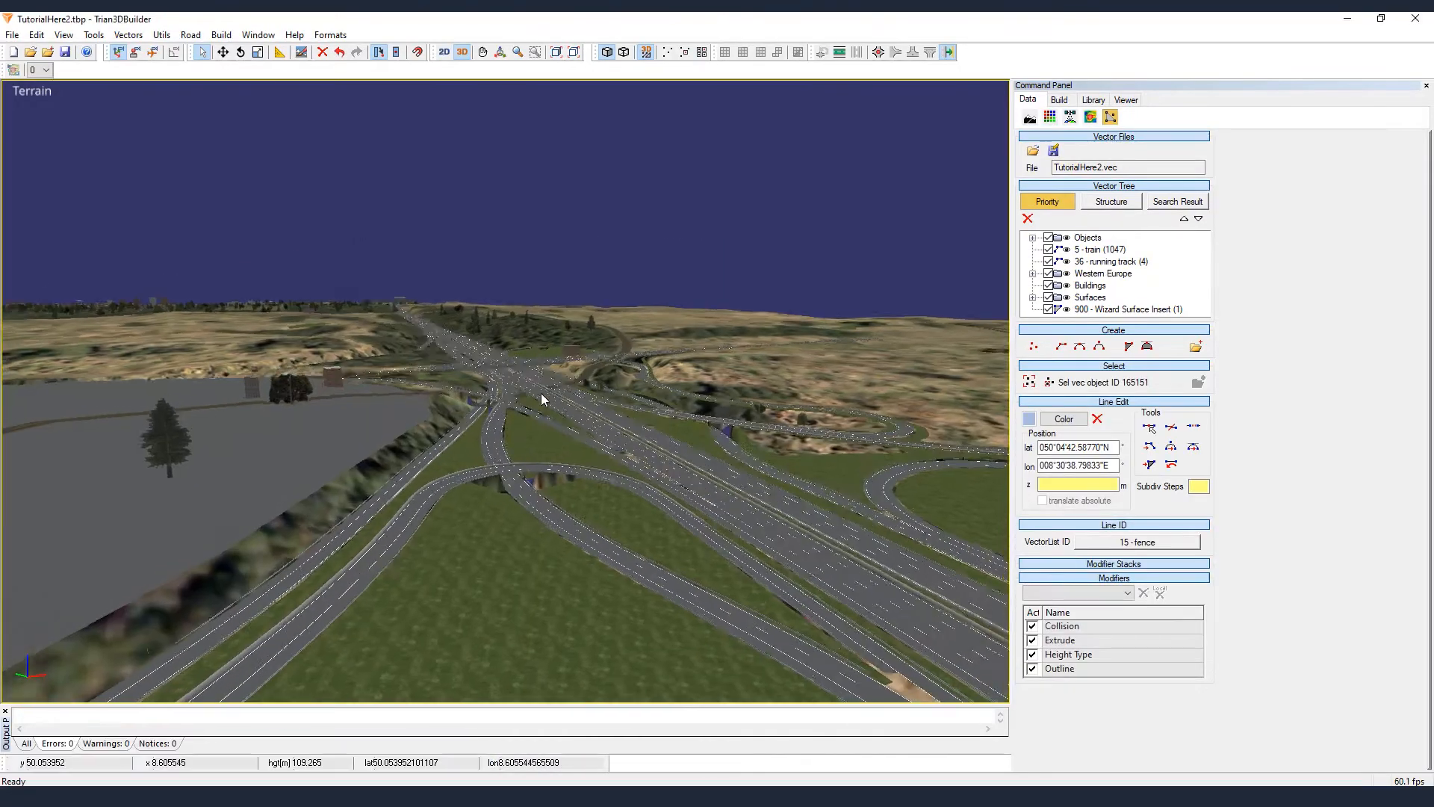
pyautogui.moveTo(541, 393); pyautogui.dragTo(474, 469, button='middle')
pyautogui.scroll(-3, 478, 437)
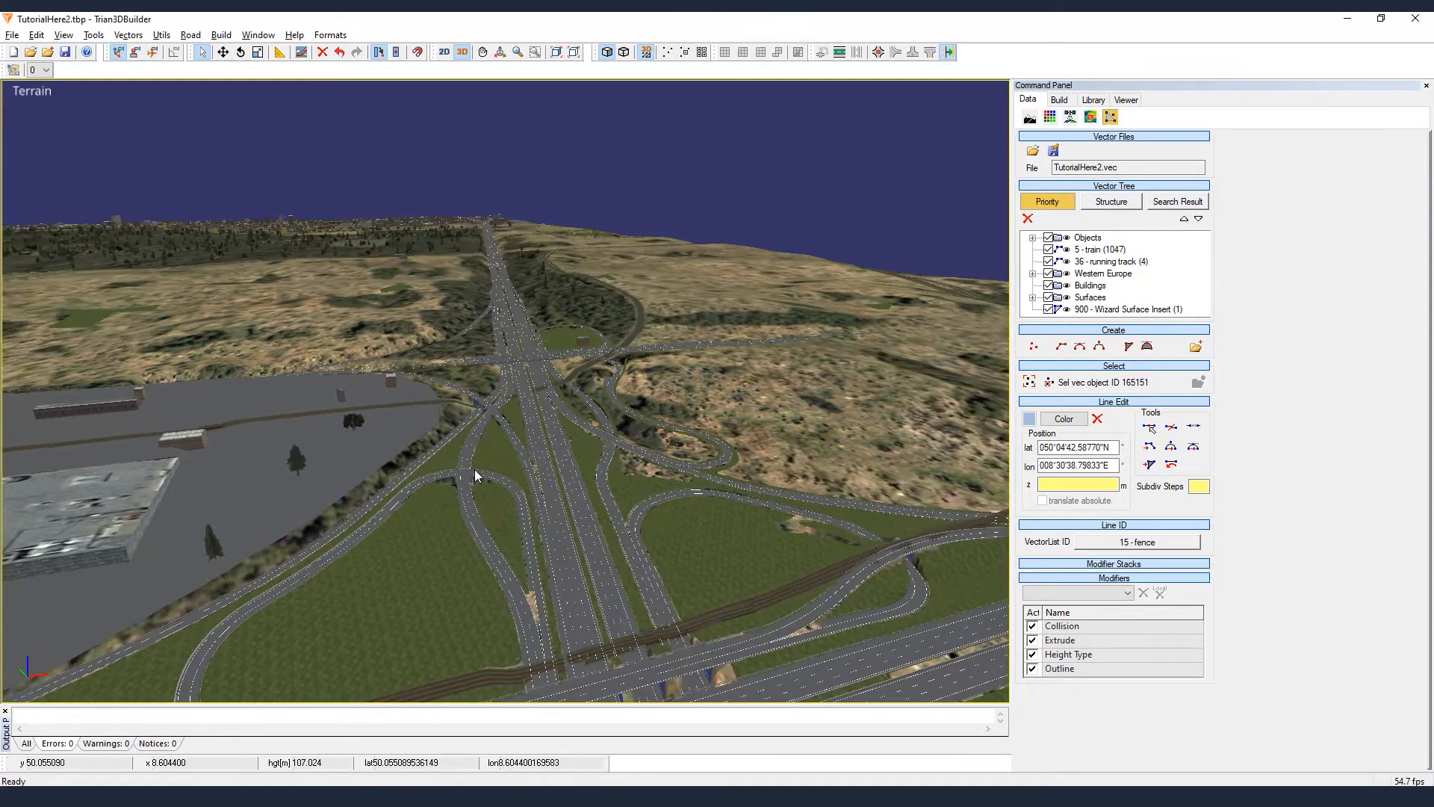
pyautogui.scroll(6, 454, 428)
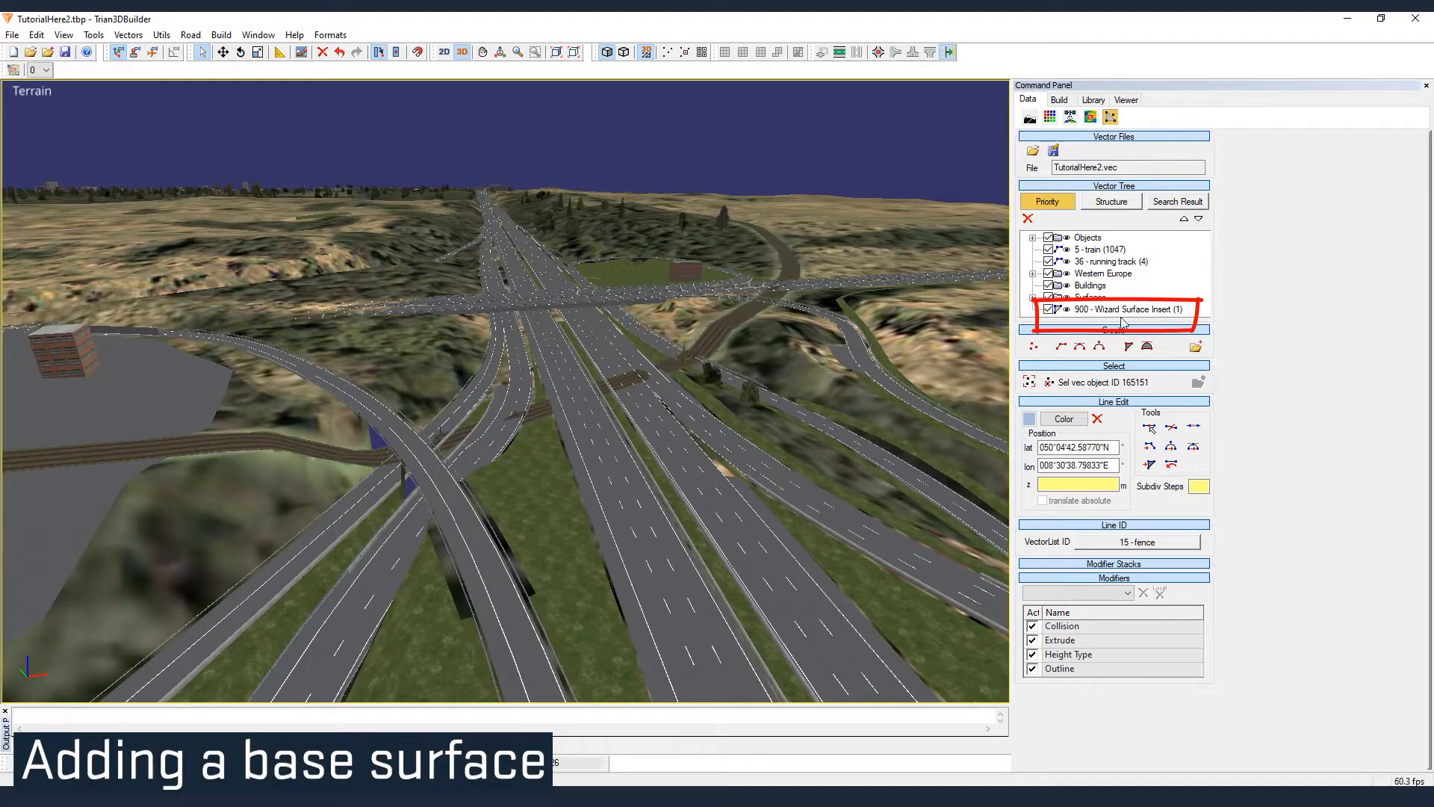
pyautogui.moveTo(684, 315); pyautogui.dragTo(515, 345, button='middle')
# - Hide the Surfaces group to examine the base terrain under the roads, and select the 900 - Wizard Surface Insert layer
pyautogui.click(1046, 310)
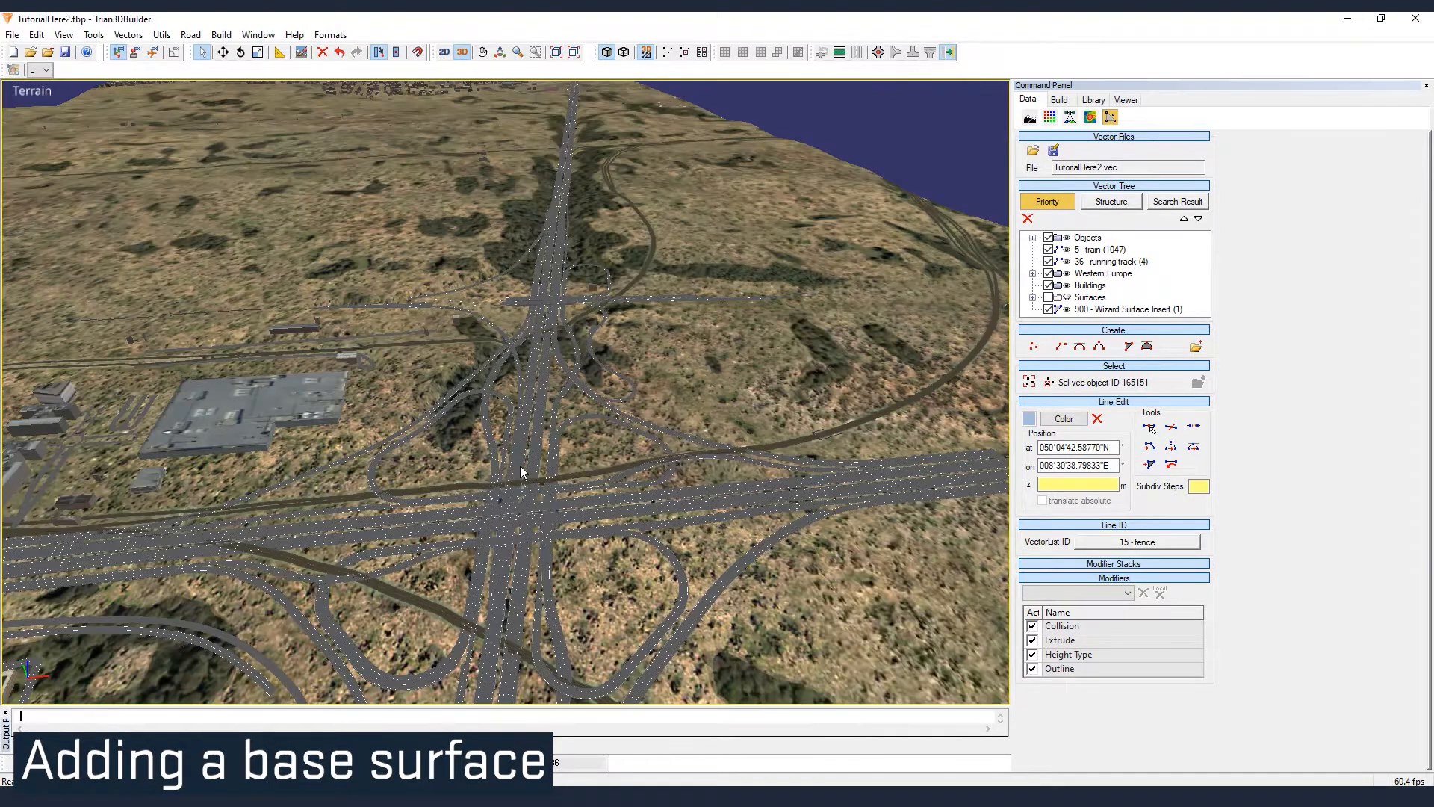
pyautogui.scroll(10, 505, 473)
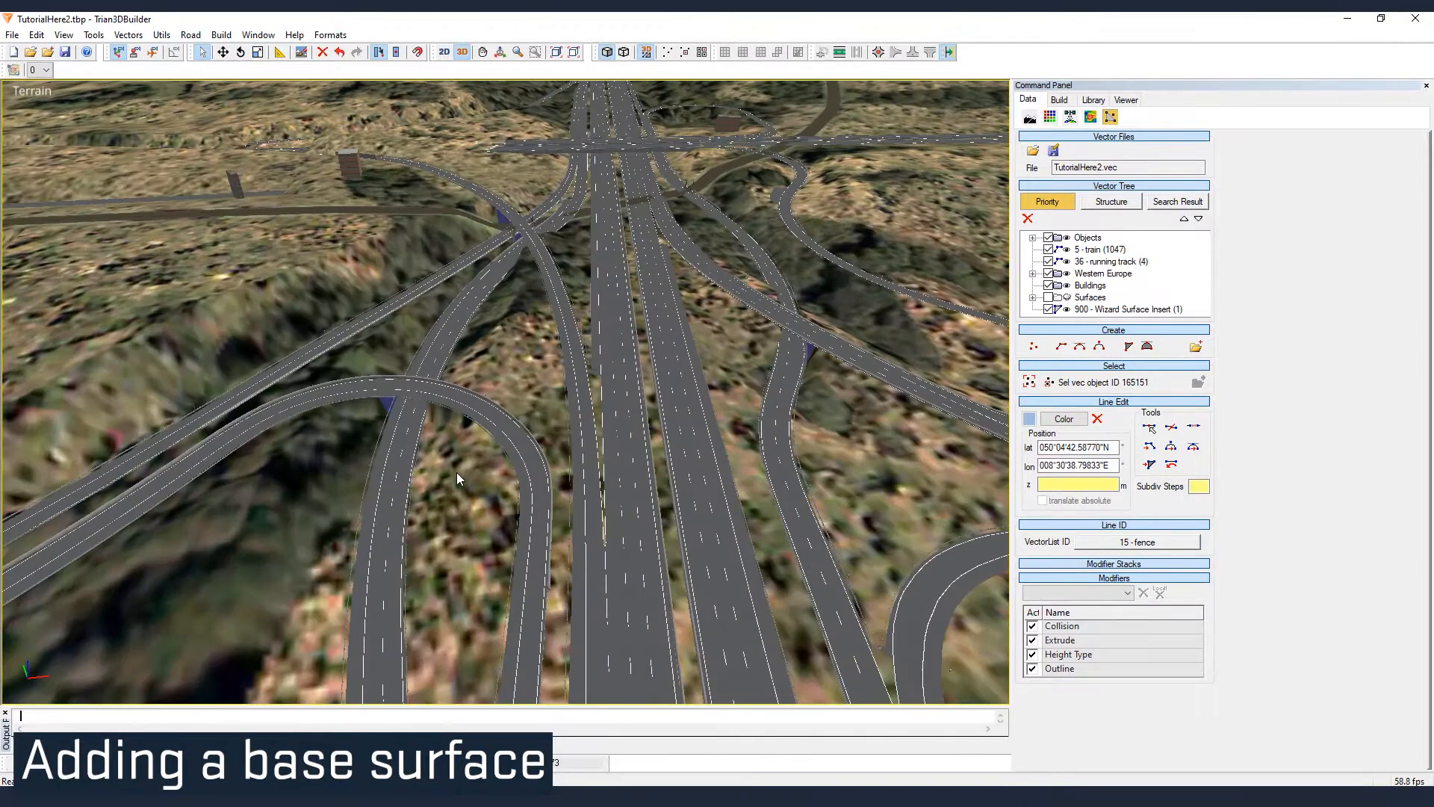
pyautogui.scroll(3, 535, 446)
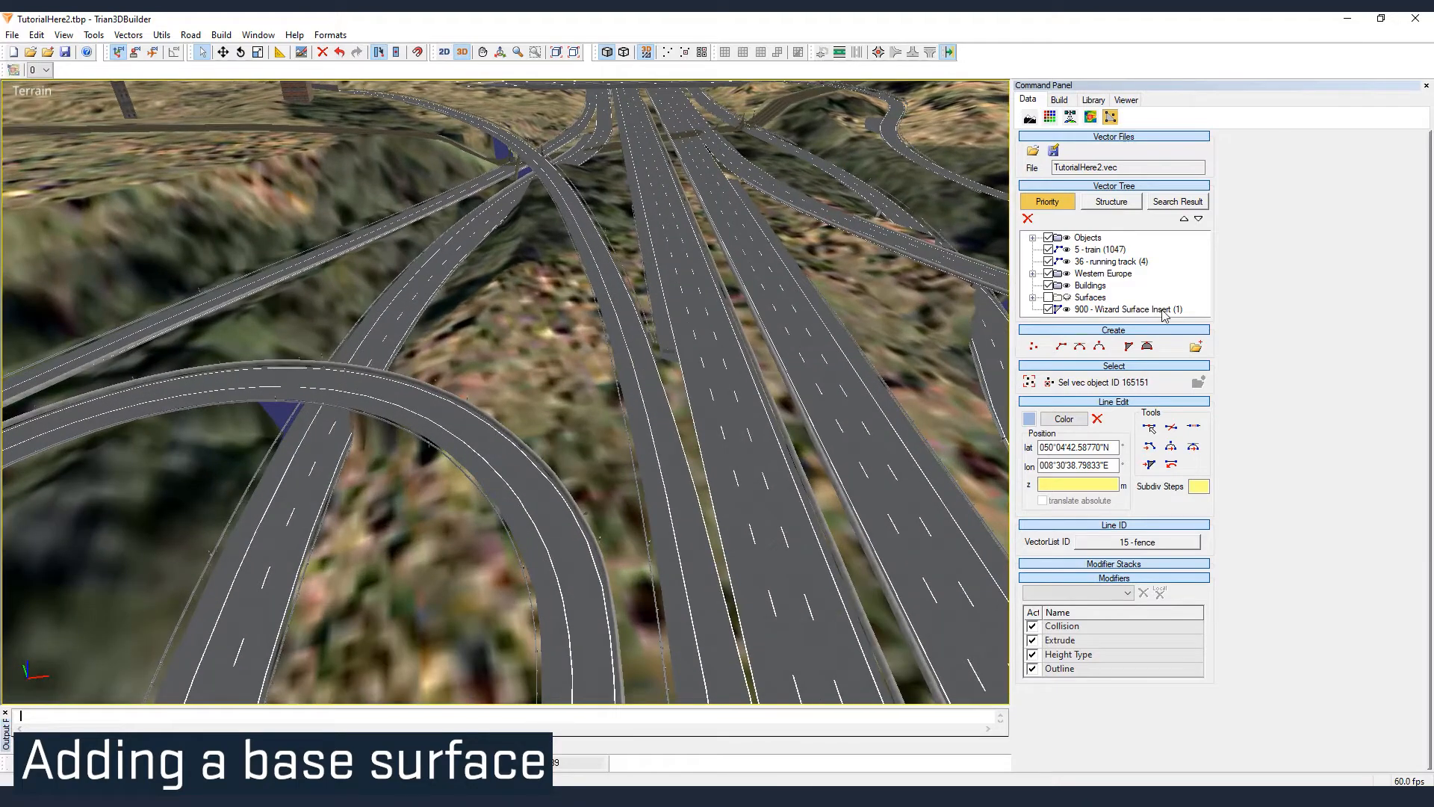
pyautogui.click(1112, 310)
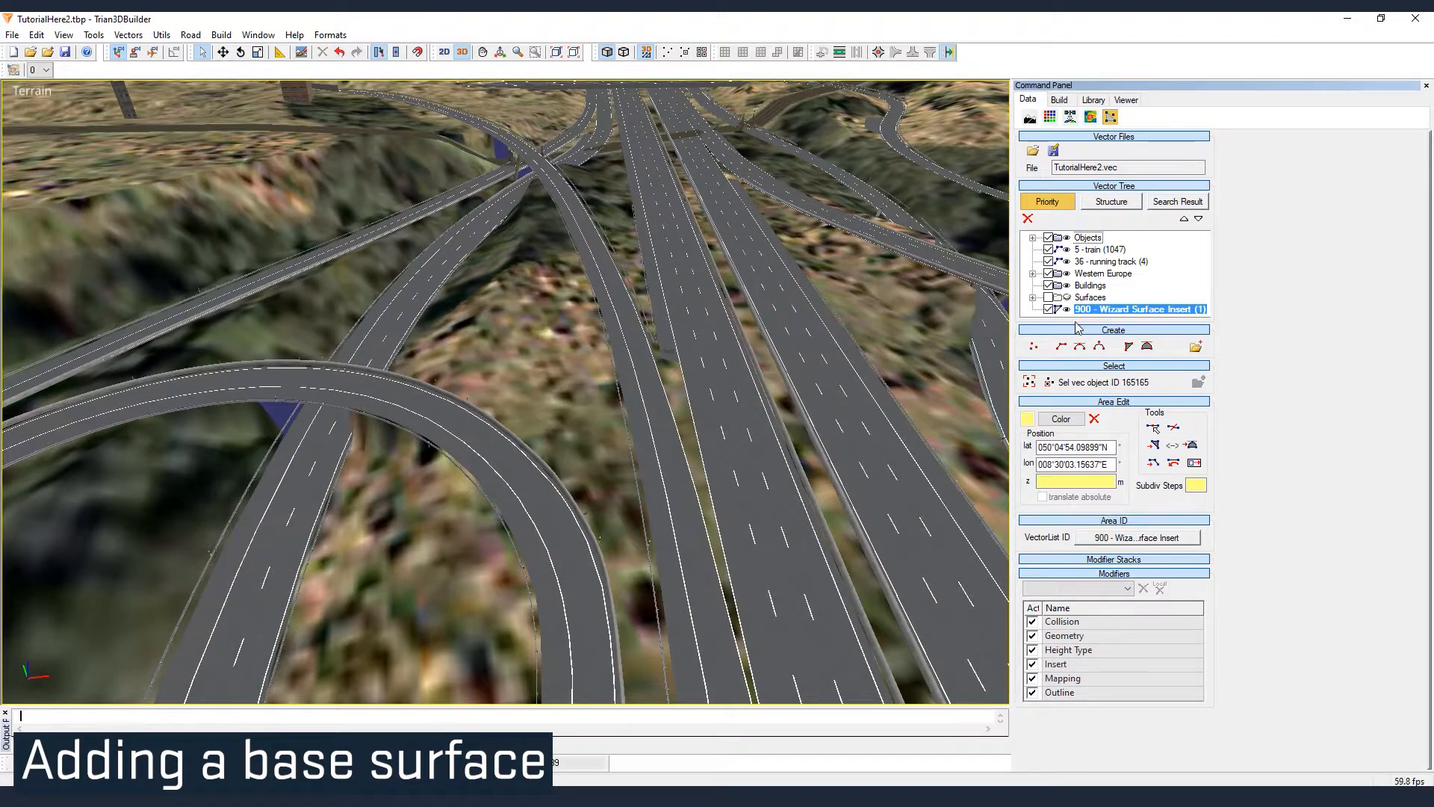
pyautogui.moveTo(752, 284); pyautogui.dragTo(485, 507, button='middle')
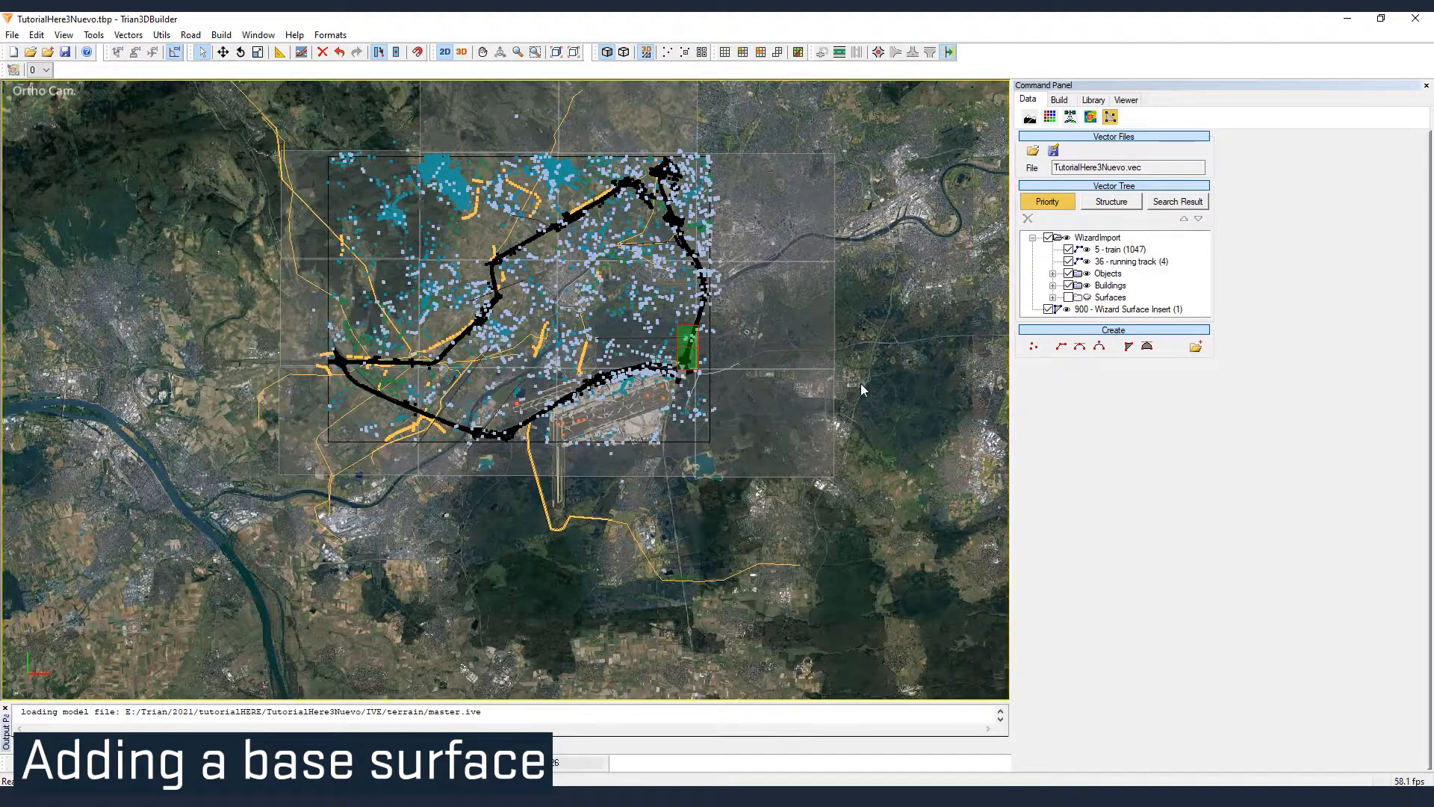
# - Start creating a new area vector and assign it the vector list ID 91 - surface cropland
pyautogui.click(1129, 346)
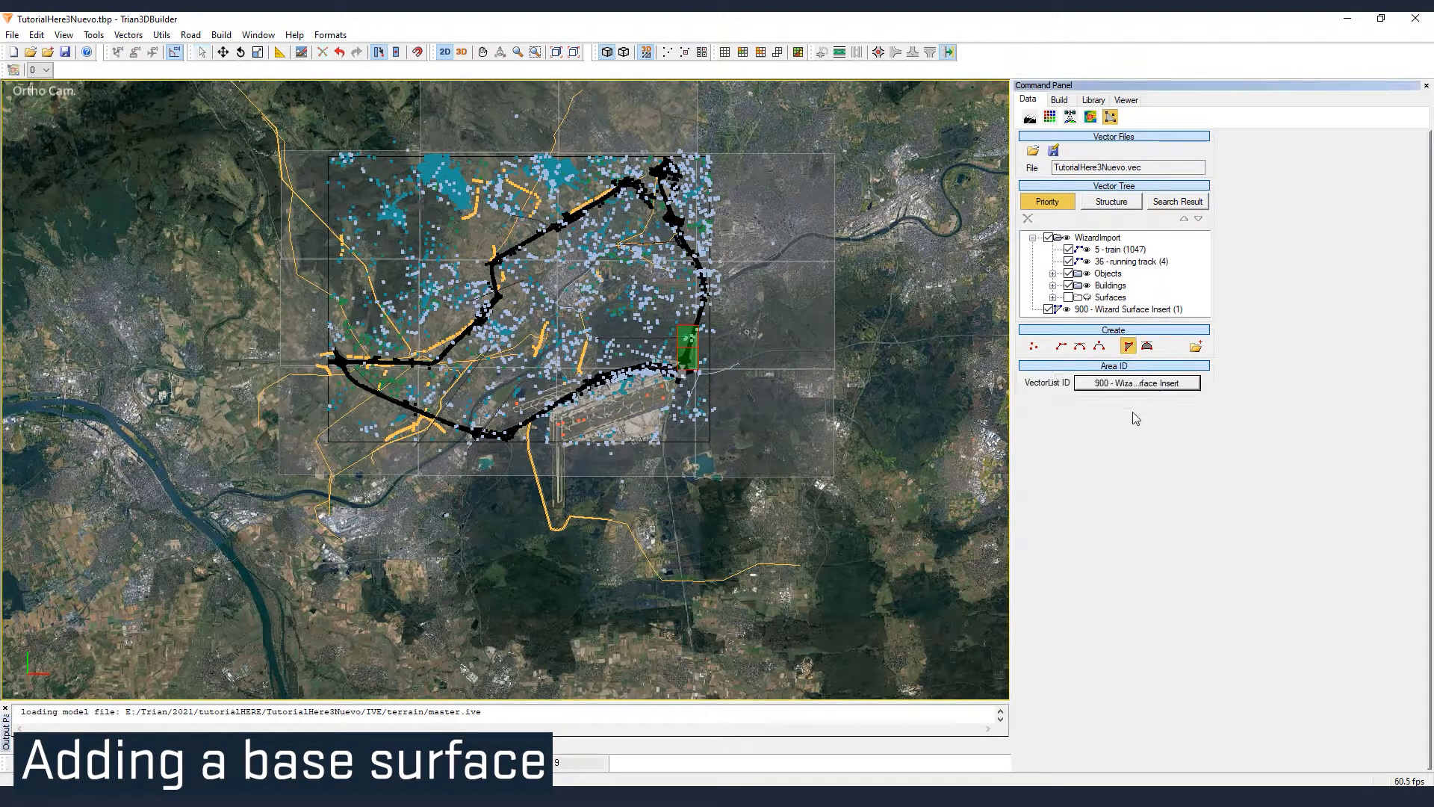
pyautogui.click(1131, 383)
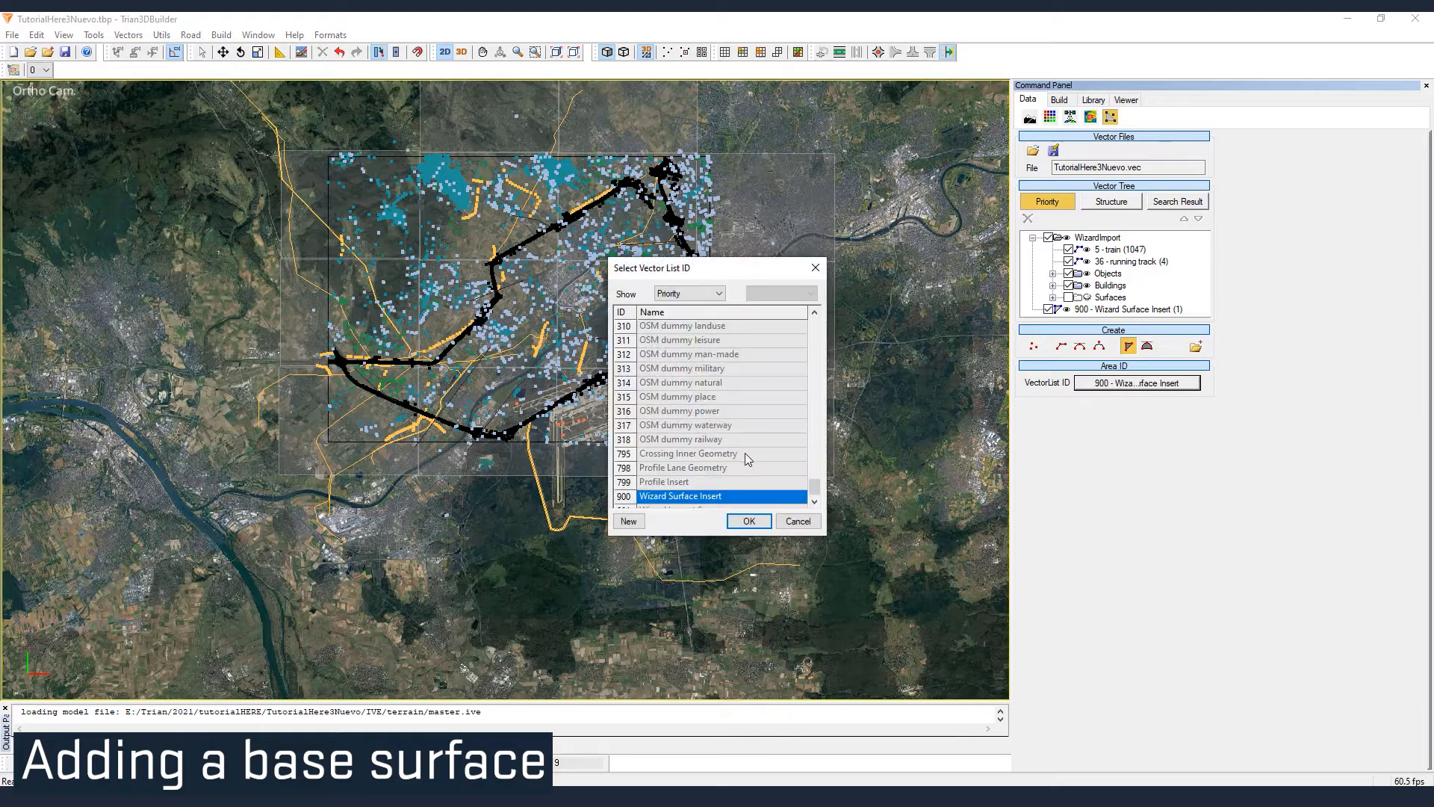
pyautogui.scroll(10, 745, 452)
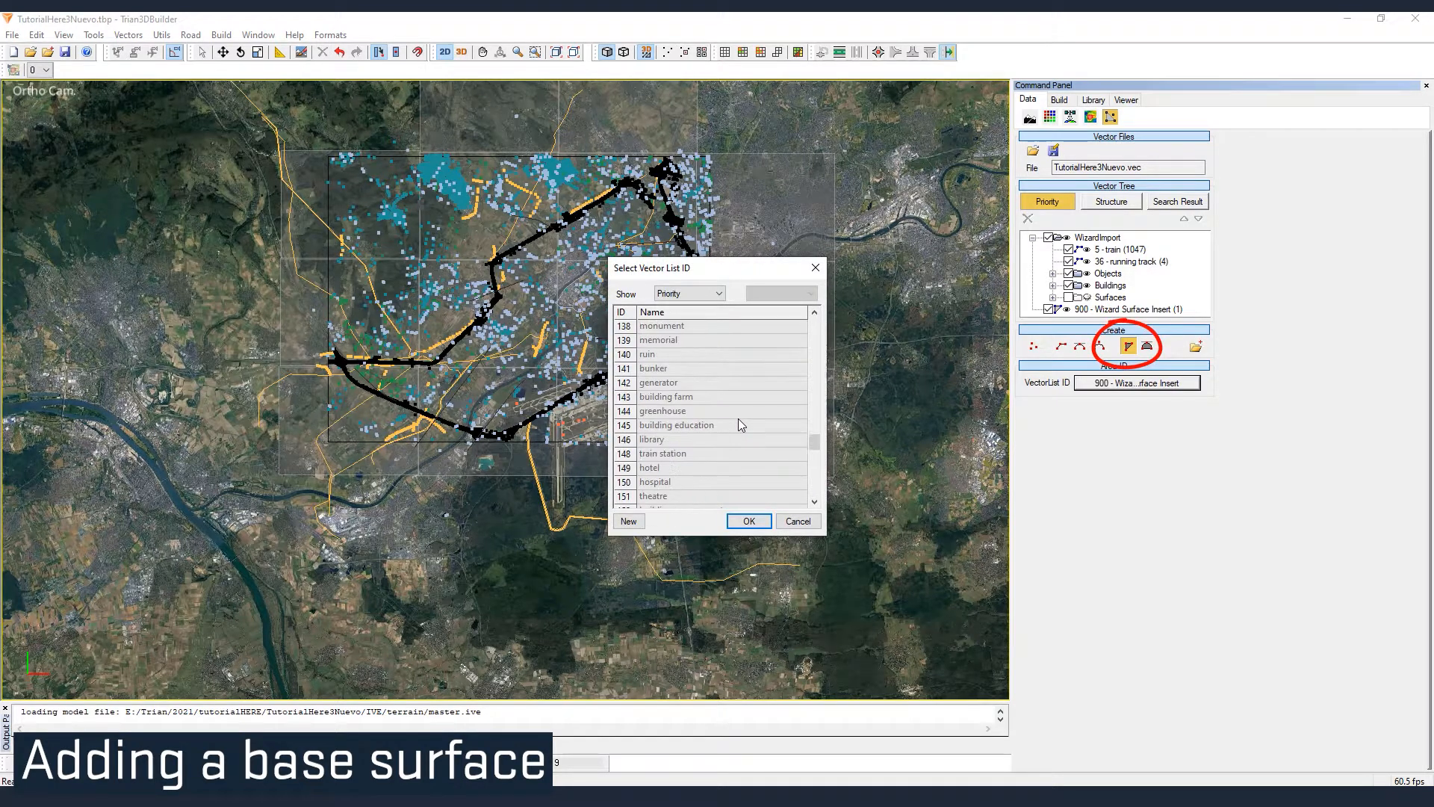
pyautogui.scroll(15, 738, 418)
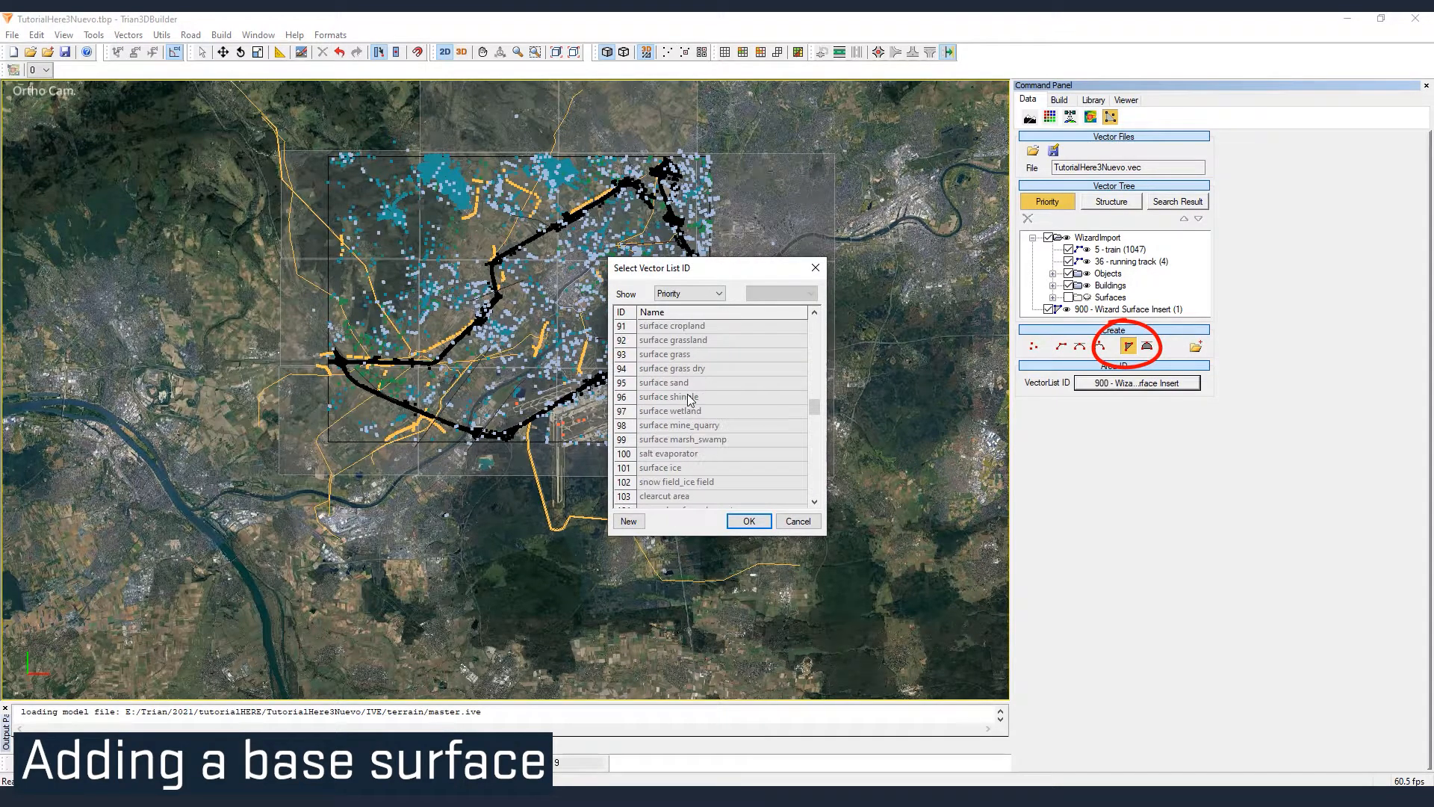
pyautogui.scroll(1, 687, 403)
pyautogui.click(676, 368)
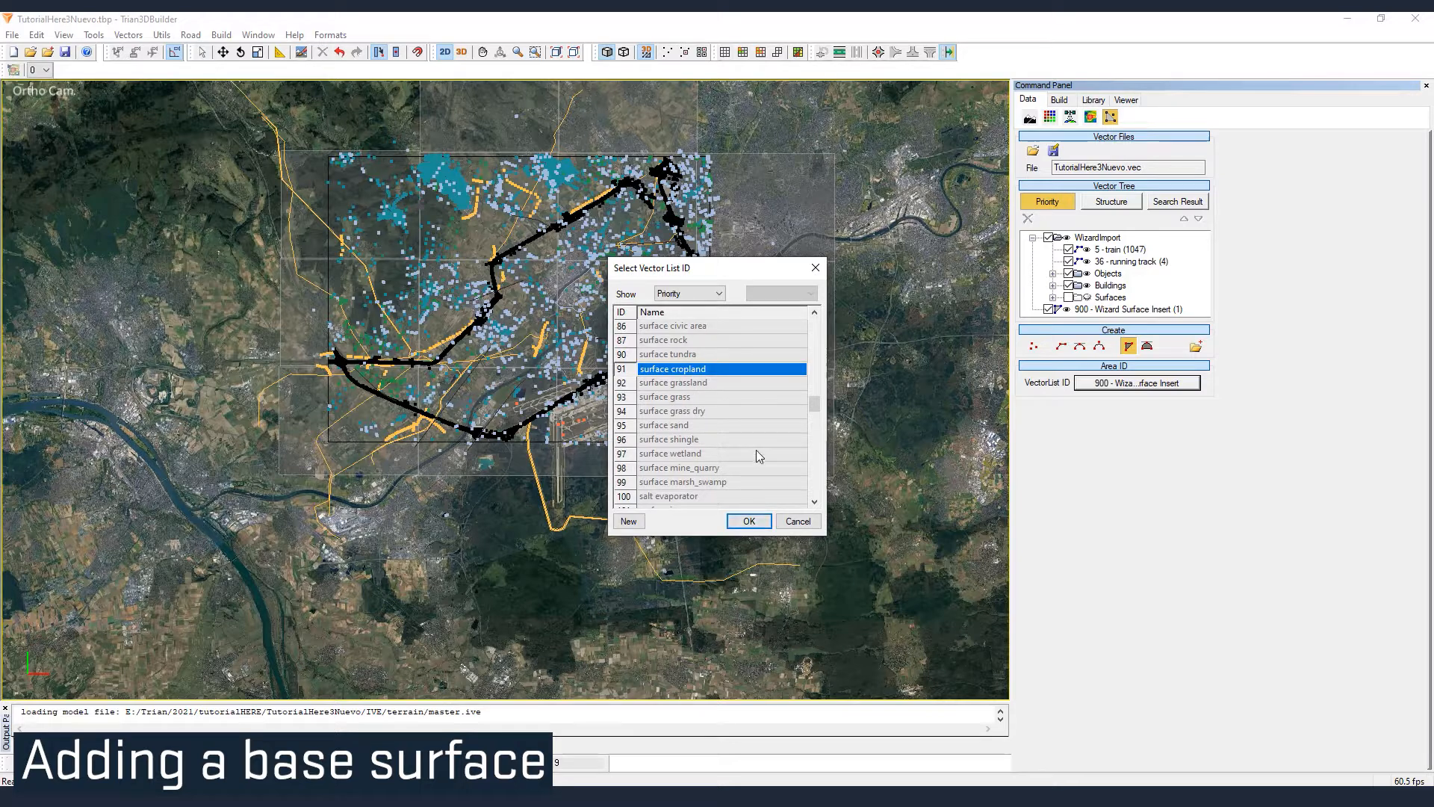
pyautogui.scroll(1, 756, 449)
pyautogui.click(745, 522)
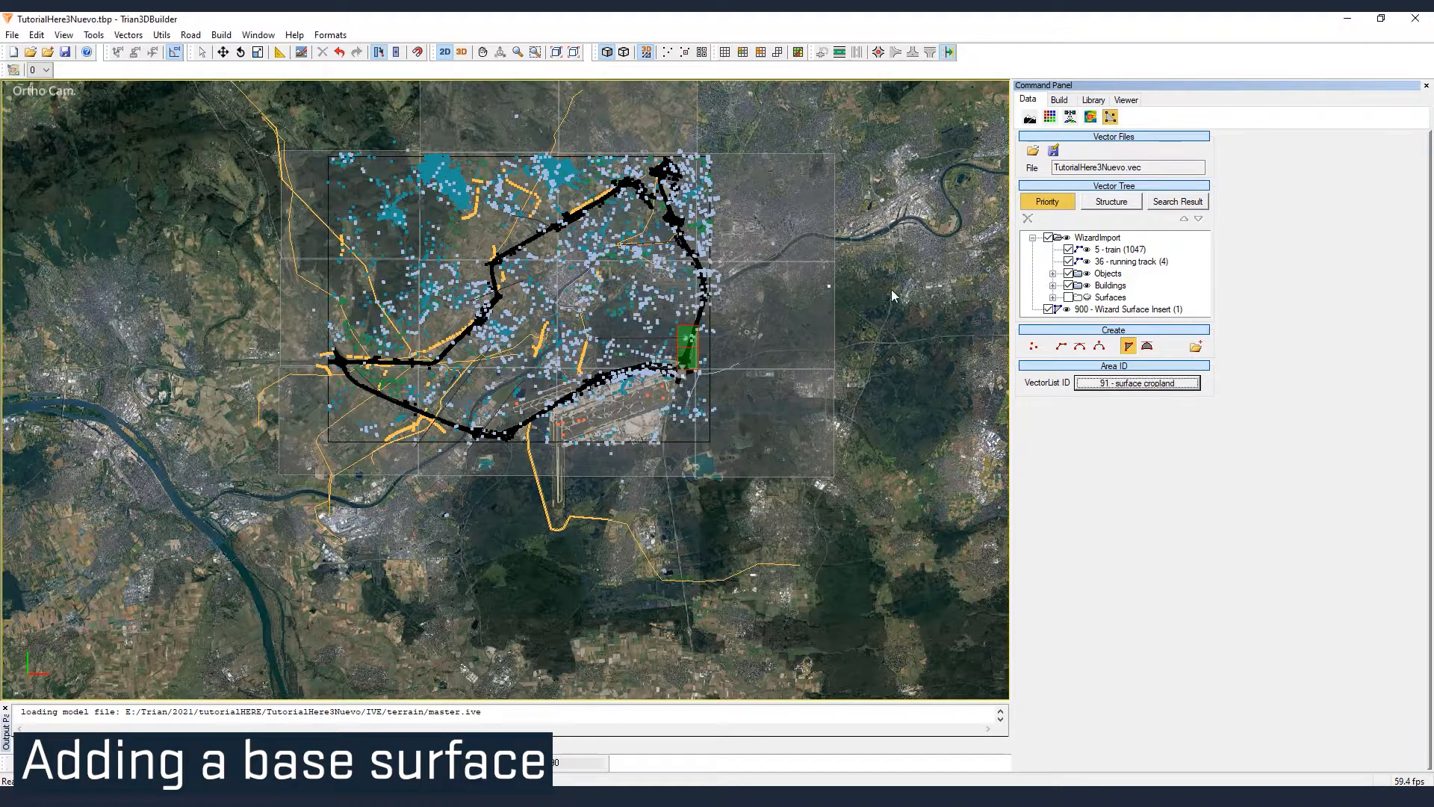
# - Draw a four-cornered area just outside the black project boundary so that it encloses the entire project
pyautogui.click(661, 241)
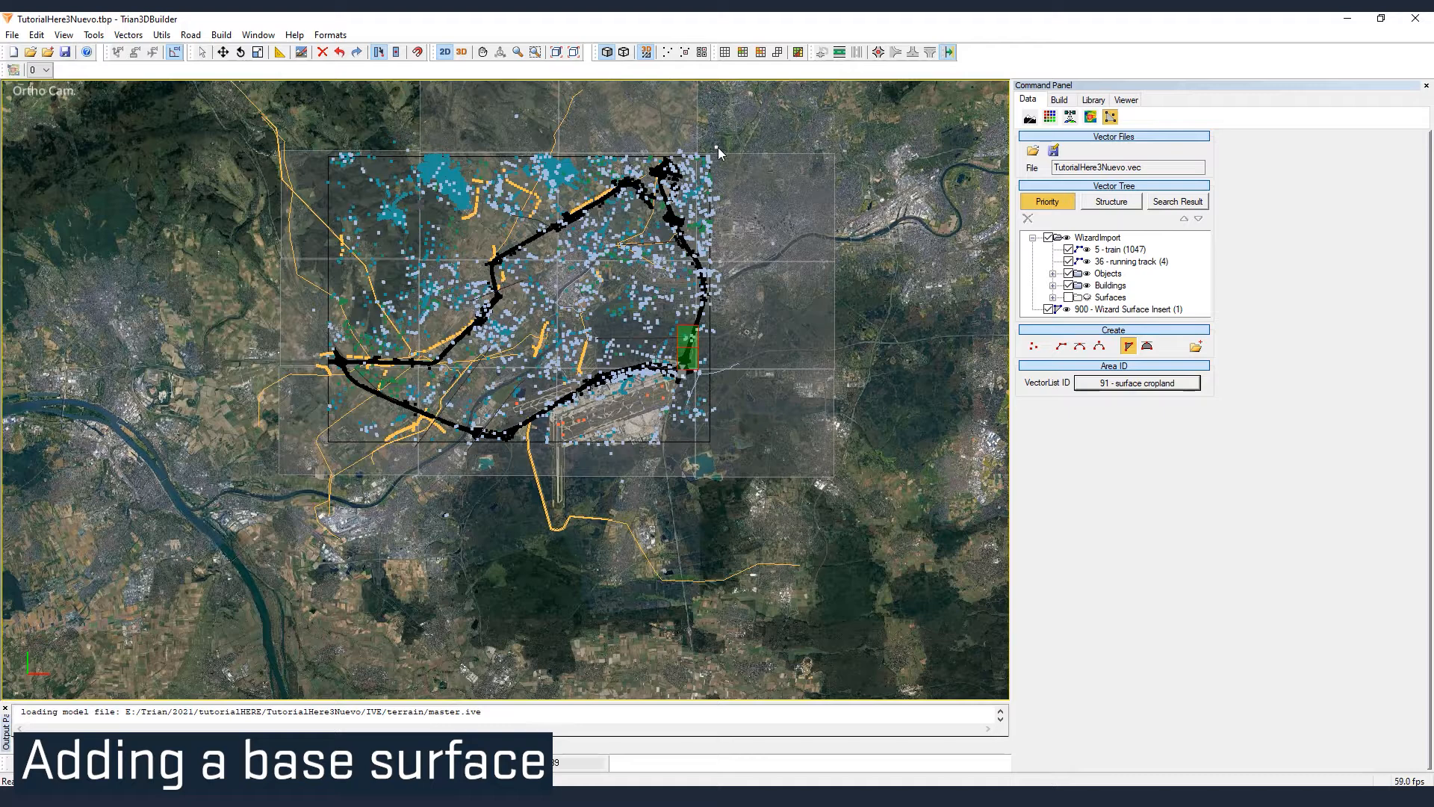
pyautogui.click(316, 146)
pyautogui.click(324, 450)
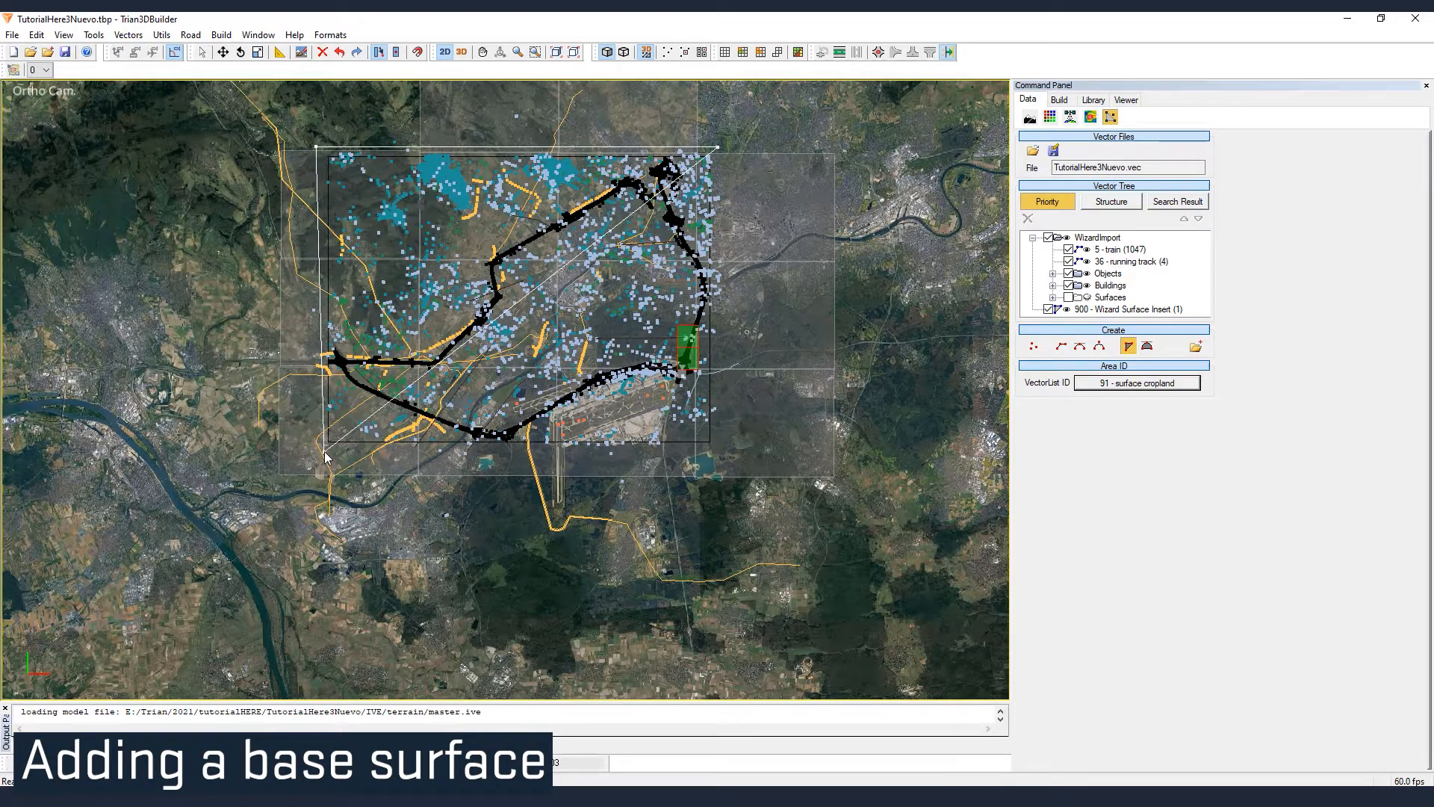
pyautogui.click(717, 448)
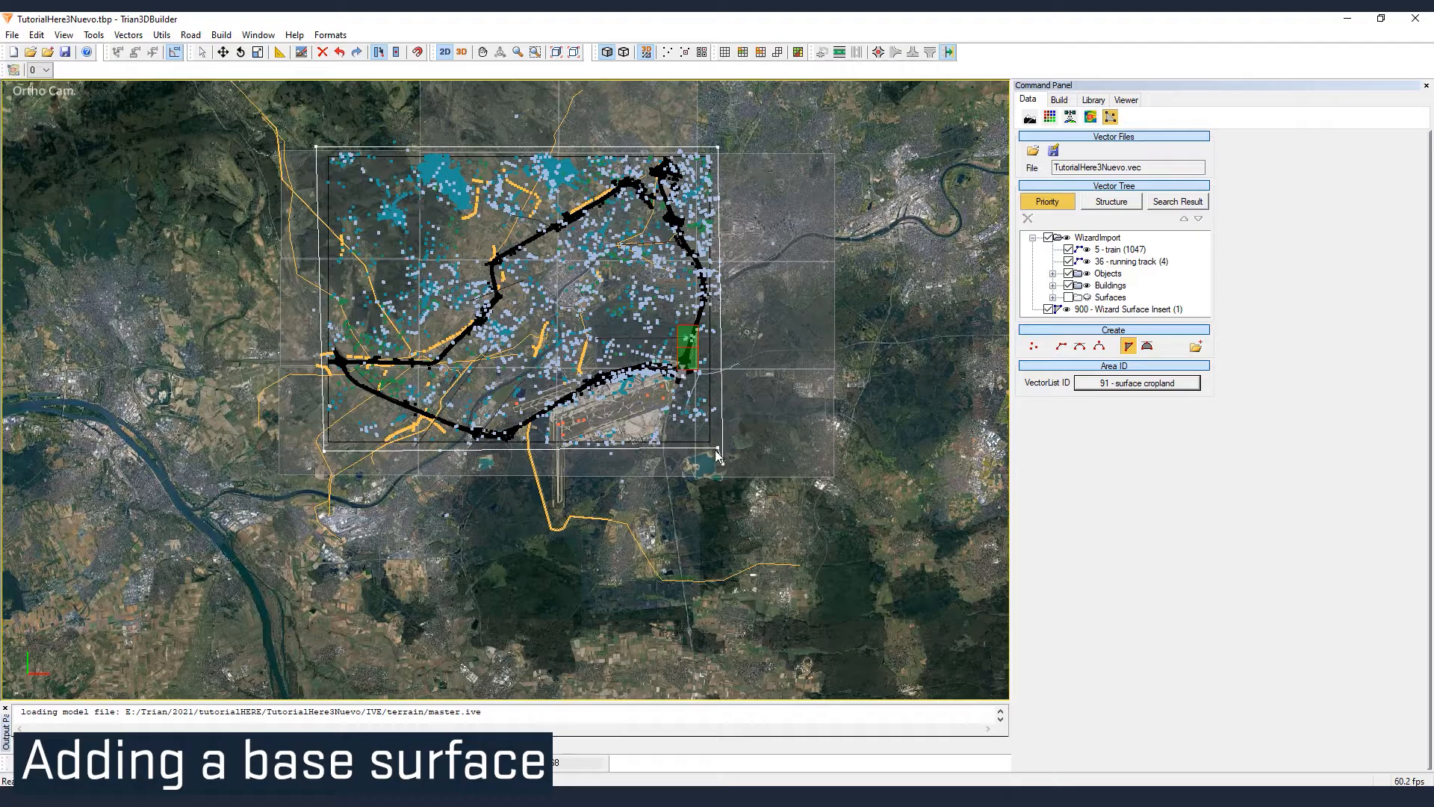
pyautogui.rightClick(715, 450)
# - Deactivate 900 - Wizard Surface Insert and lower 91 - surface cropland below the WizardImport group in the priority order
pyautogui.click(1066, 321)
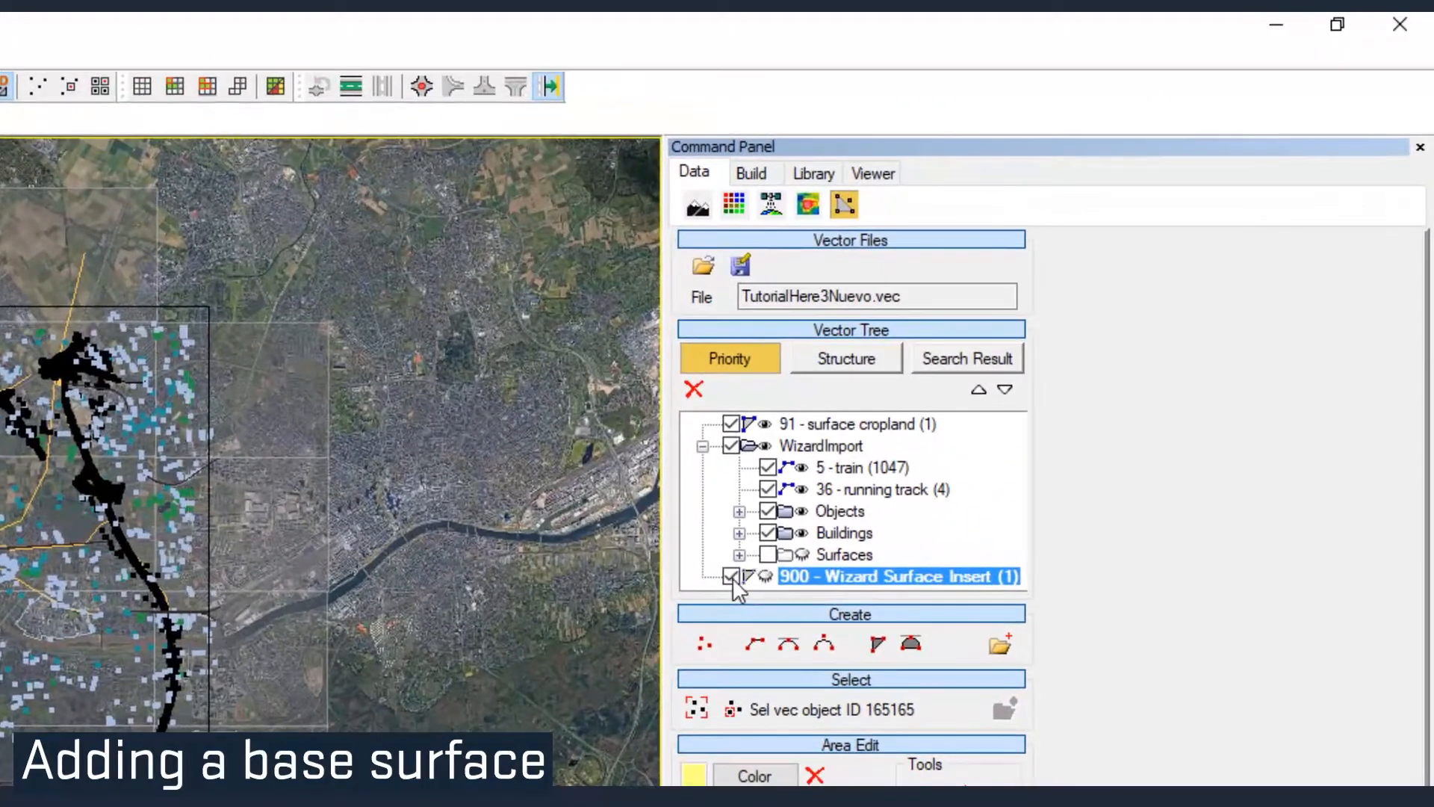
pyautogui.click(731, 575)
pyautogui.click(870, 424)
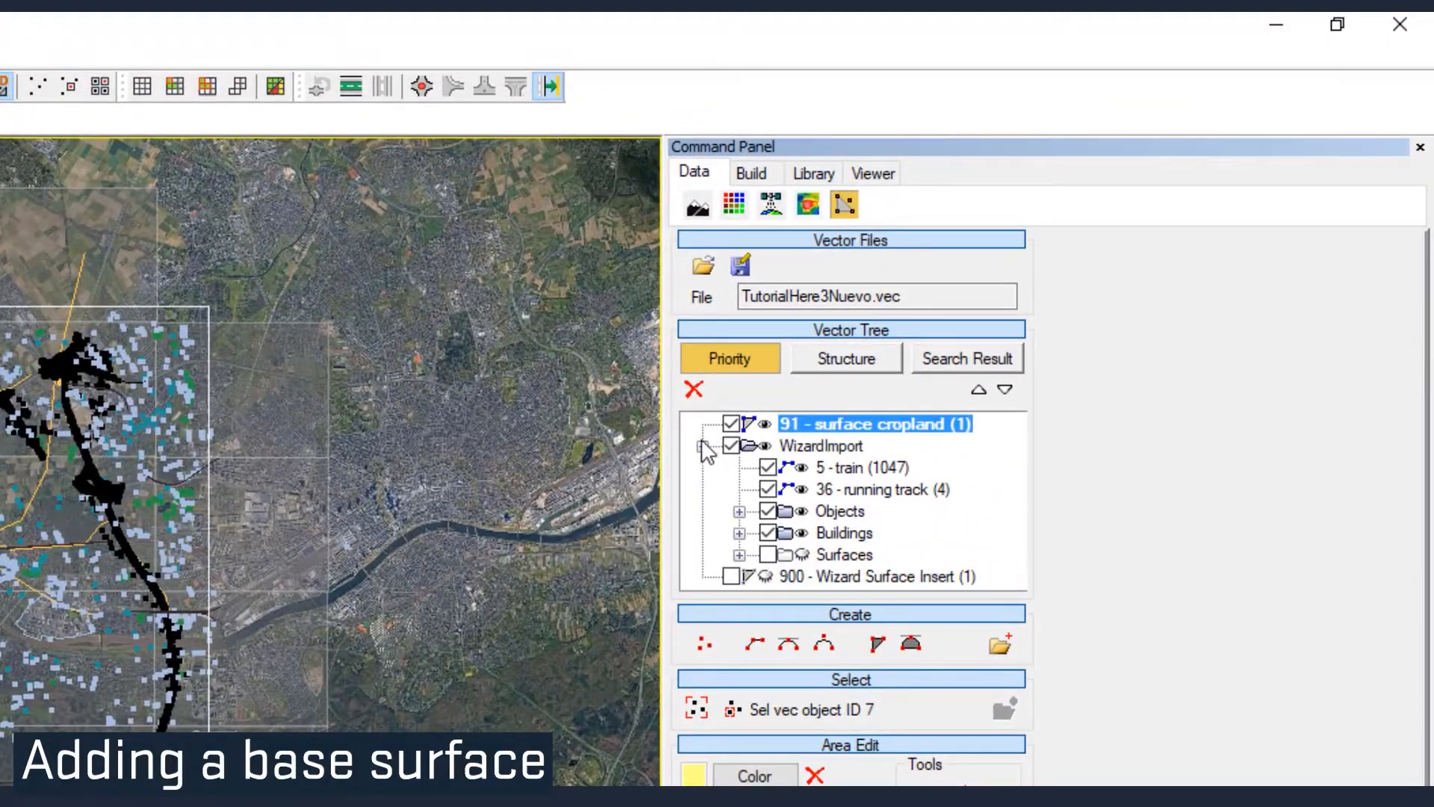
pyautogui.click(702, 446)
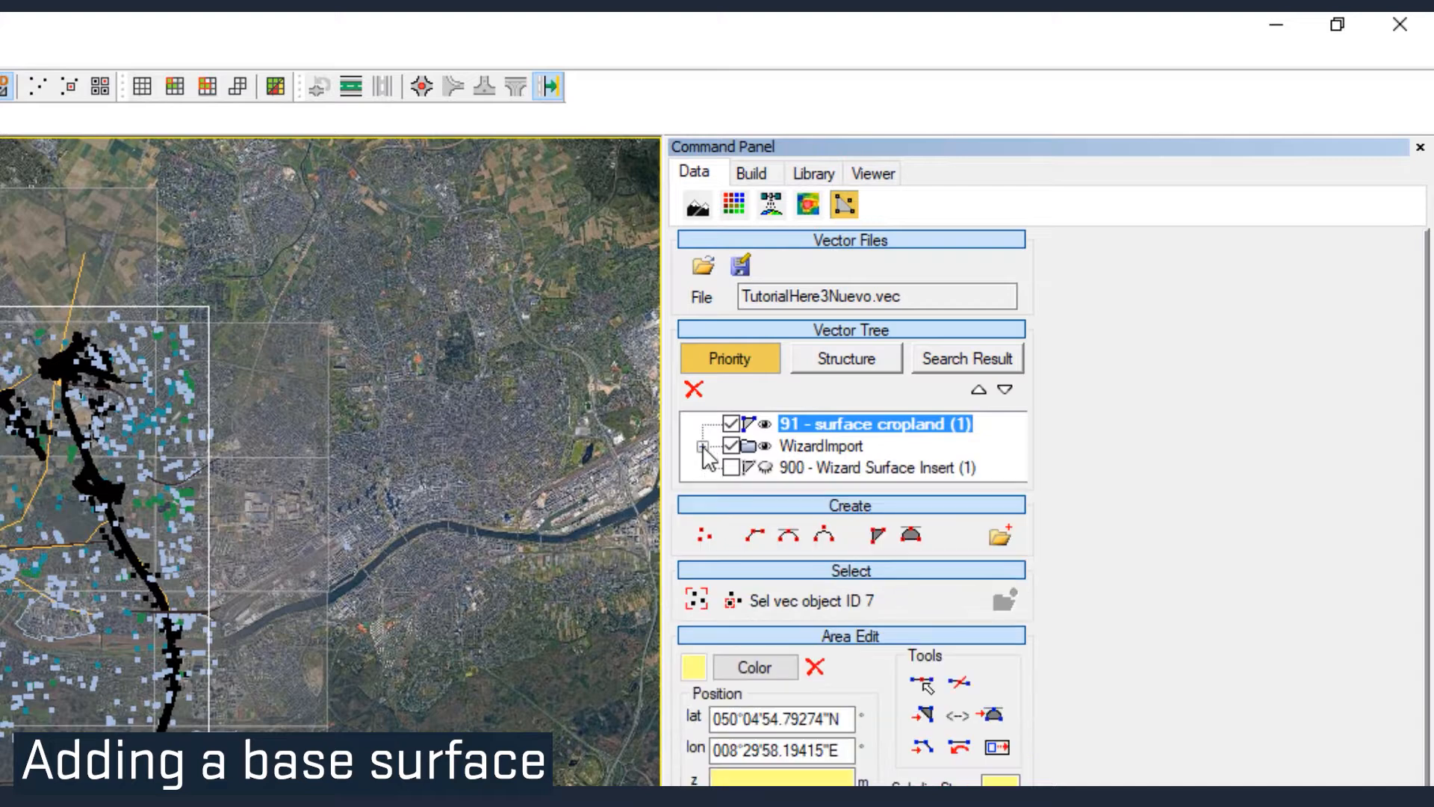
pyautogui.click(1003, 394)
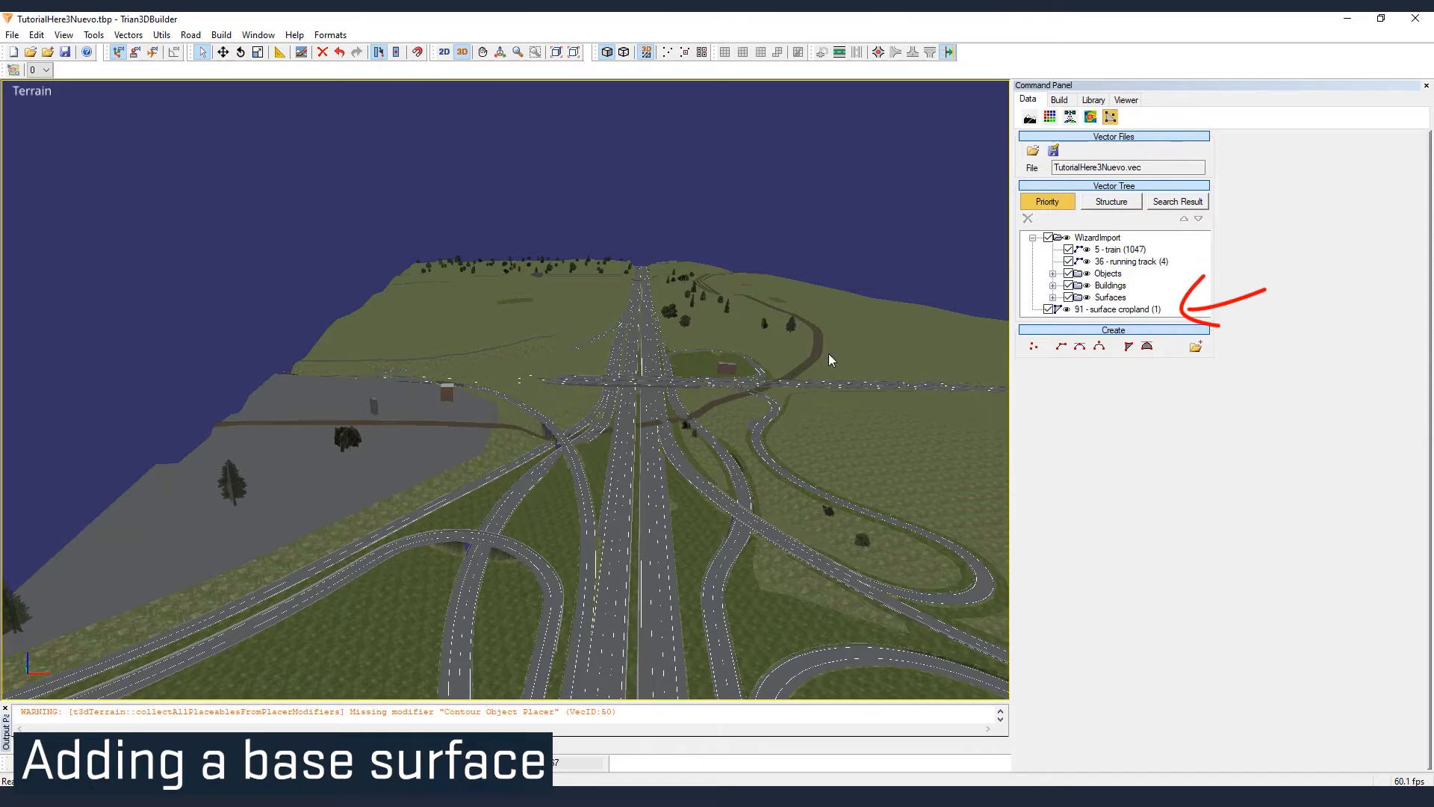
# - Open the material selection for the Outline modifier of the 91 - surface cropland area
pyautogui.moveTo(829, 354)
pyautogui.mouseDown(button='middle')
pyautogui.moveTo(629, 339)
pyautogui.moveTo(209, 254)
pyautogui.moveTo(560, 289)
pyautogui.moveTo(802, 258)
pyautogui.moveTo(730, 428)
pyautogui.moveTo(739, 397)
pyautogui.mouseUp(button='middle')
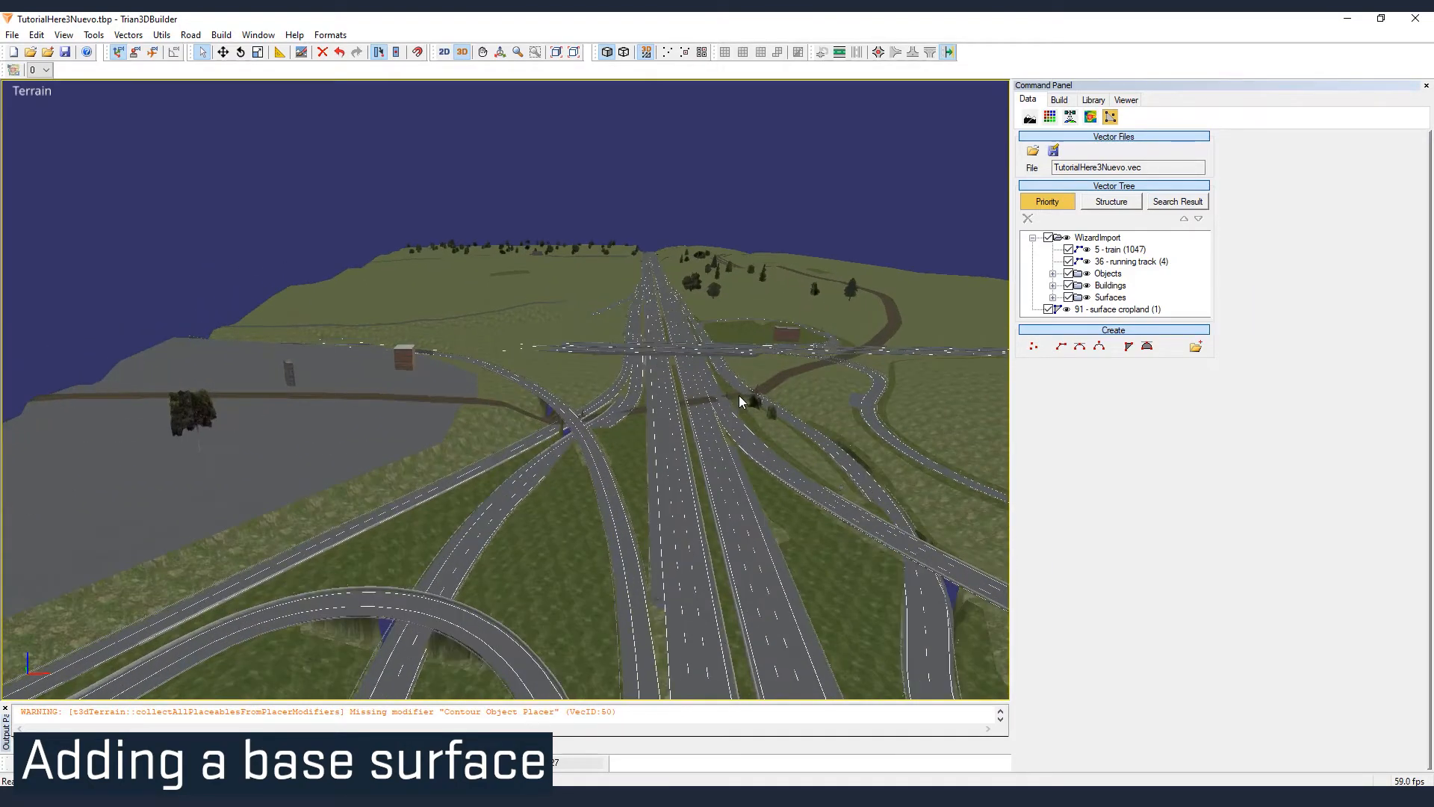
pyautogui.scroll(8, 739, 395)
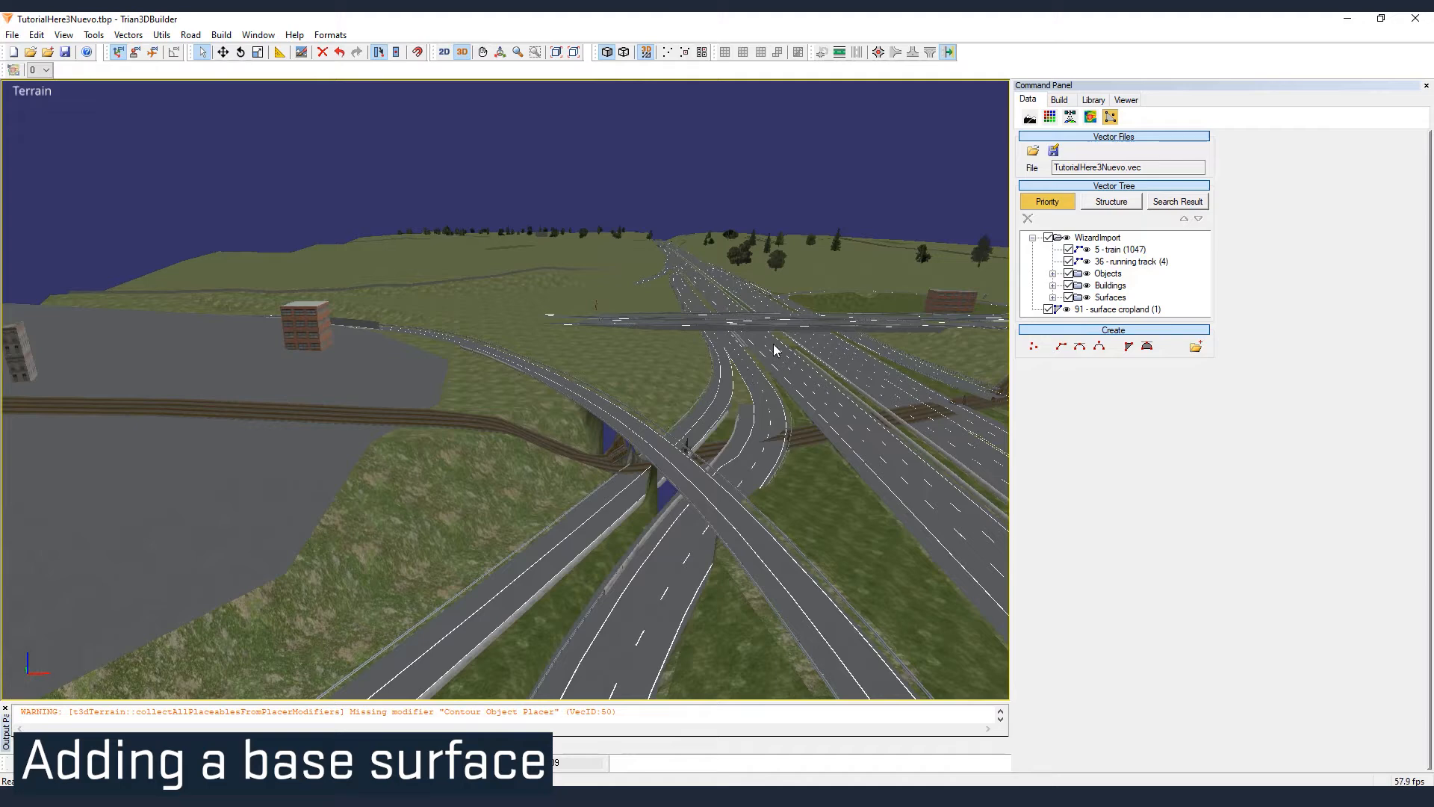
pyautogui.click(1113, 311)
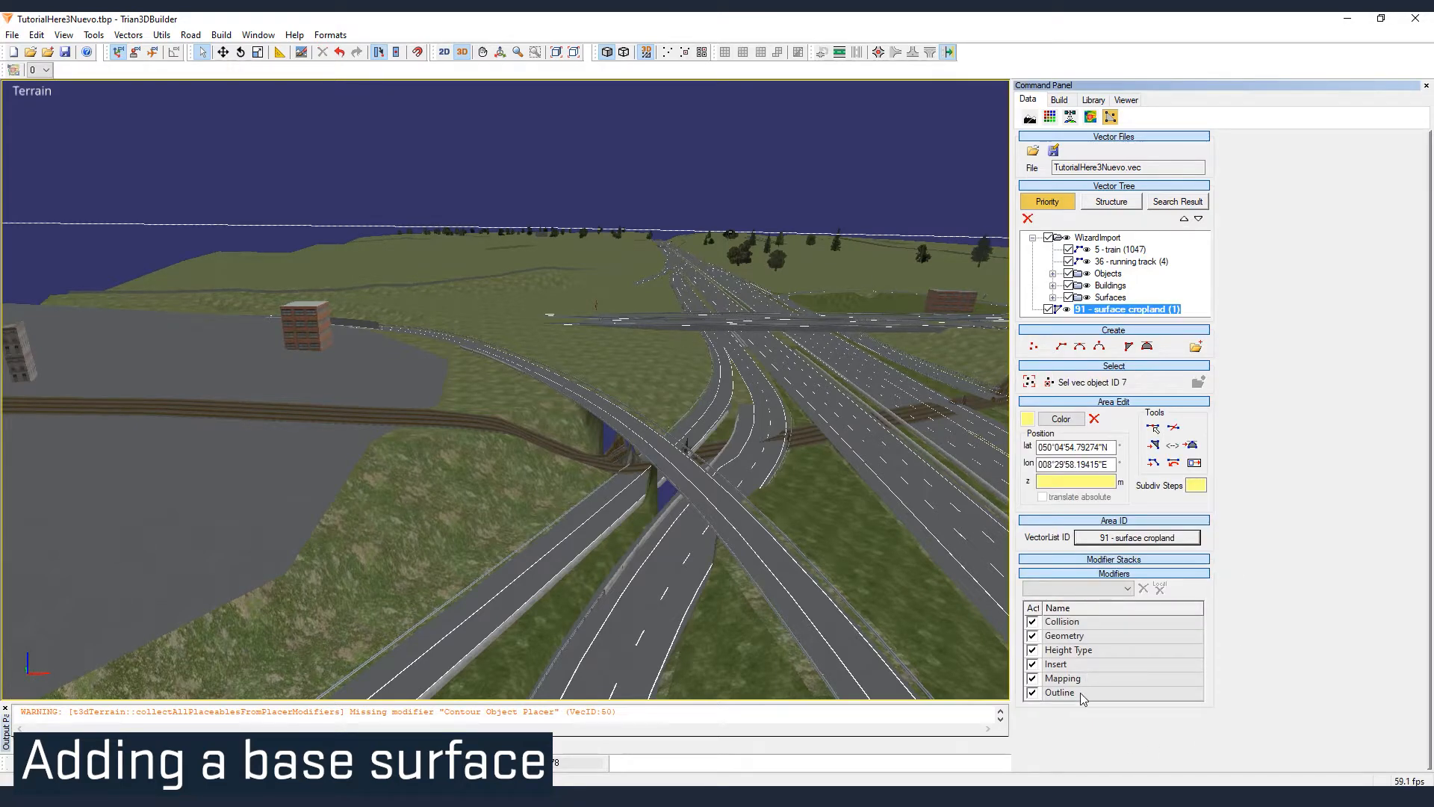
pyautogui.click(1082, 699)
pyautogui.click(1141, 720)
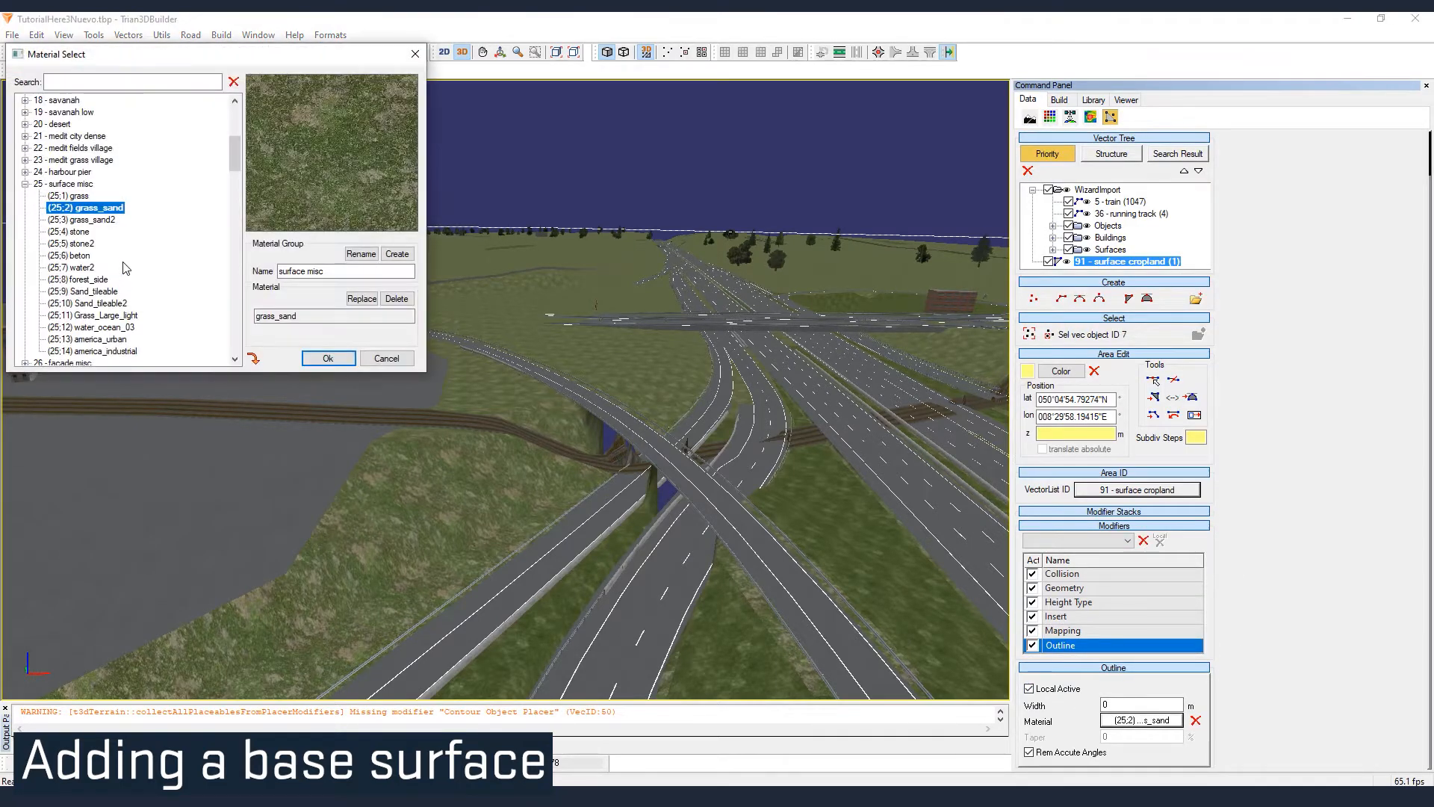
# - Preview the ground materials in the surface misc and surface textures groups, such as the grass, sand and stone variants
pyautogui.click(97, 219)
pyautogui.click(86, 245)
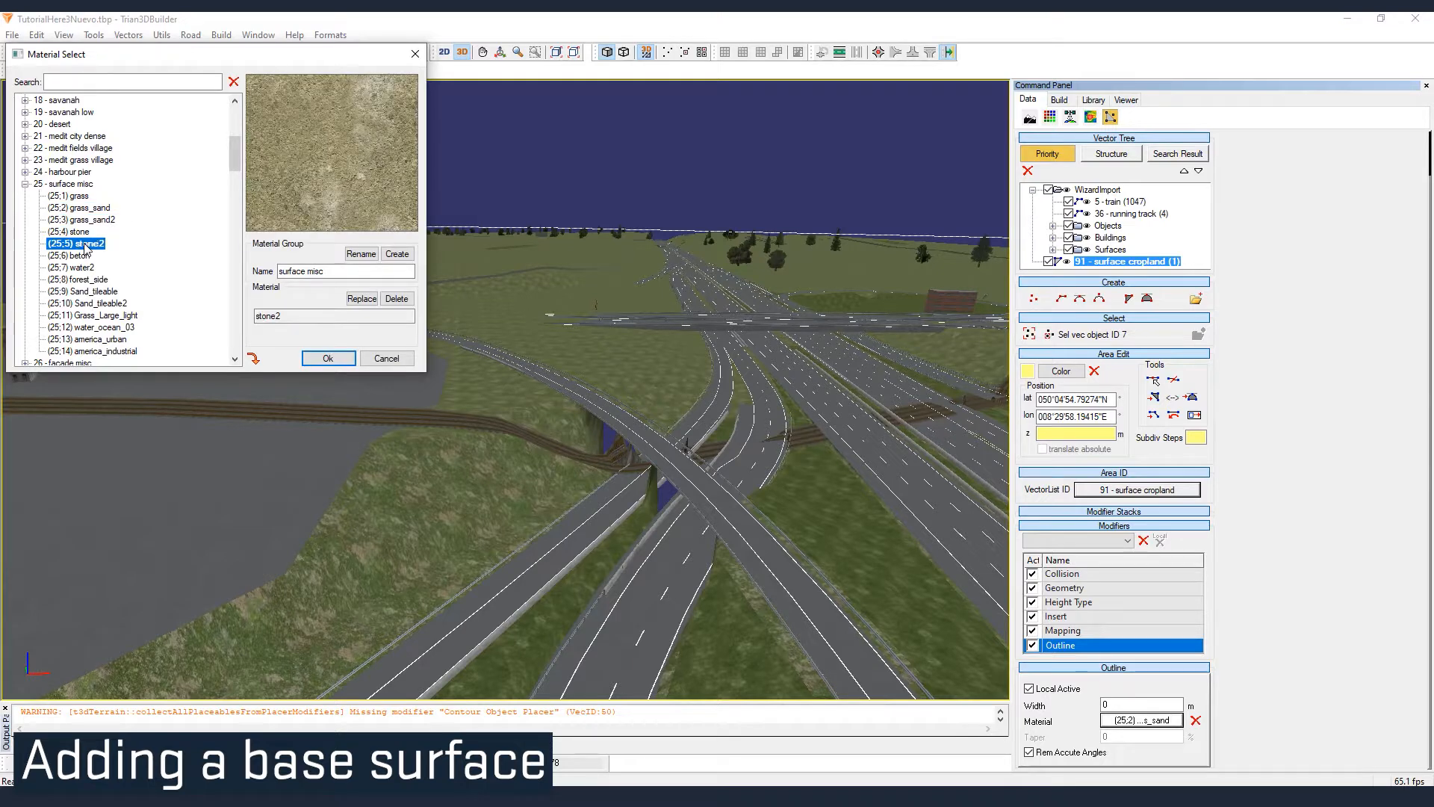
pyautogui.click(88, 268)
pyautogui.click(91, 279)
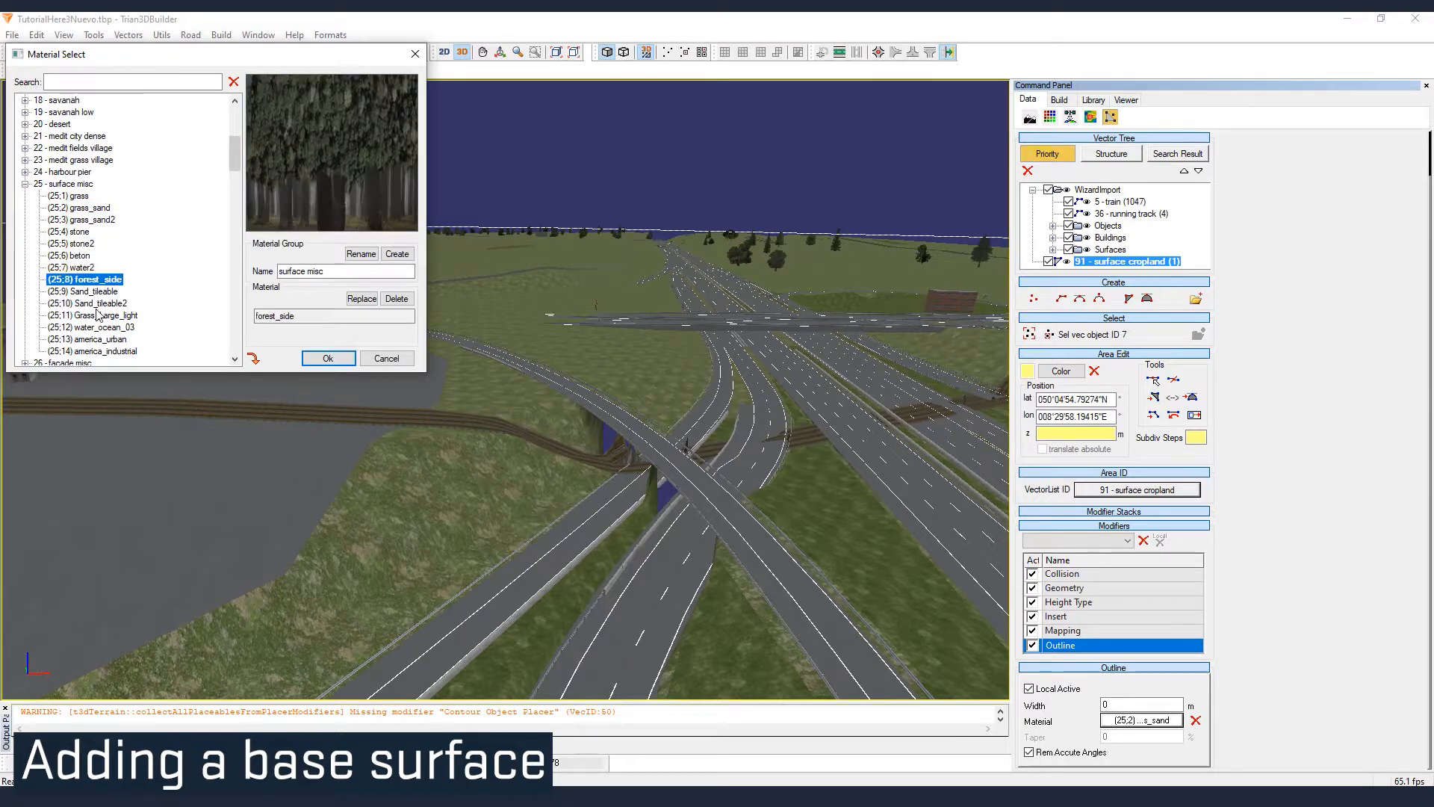
pyautogui.click(97, 303)
pyautogui.scroll(-3, 130, 283)
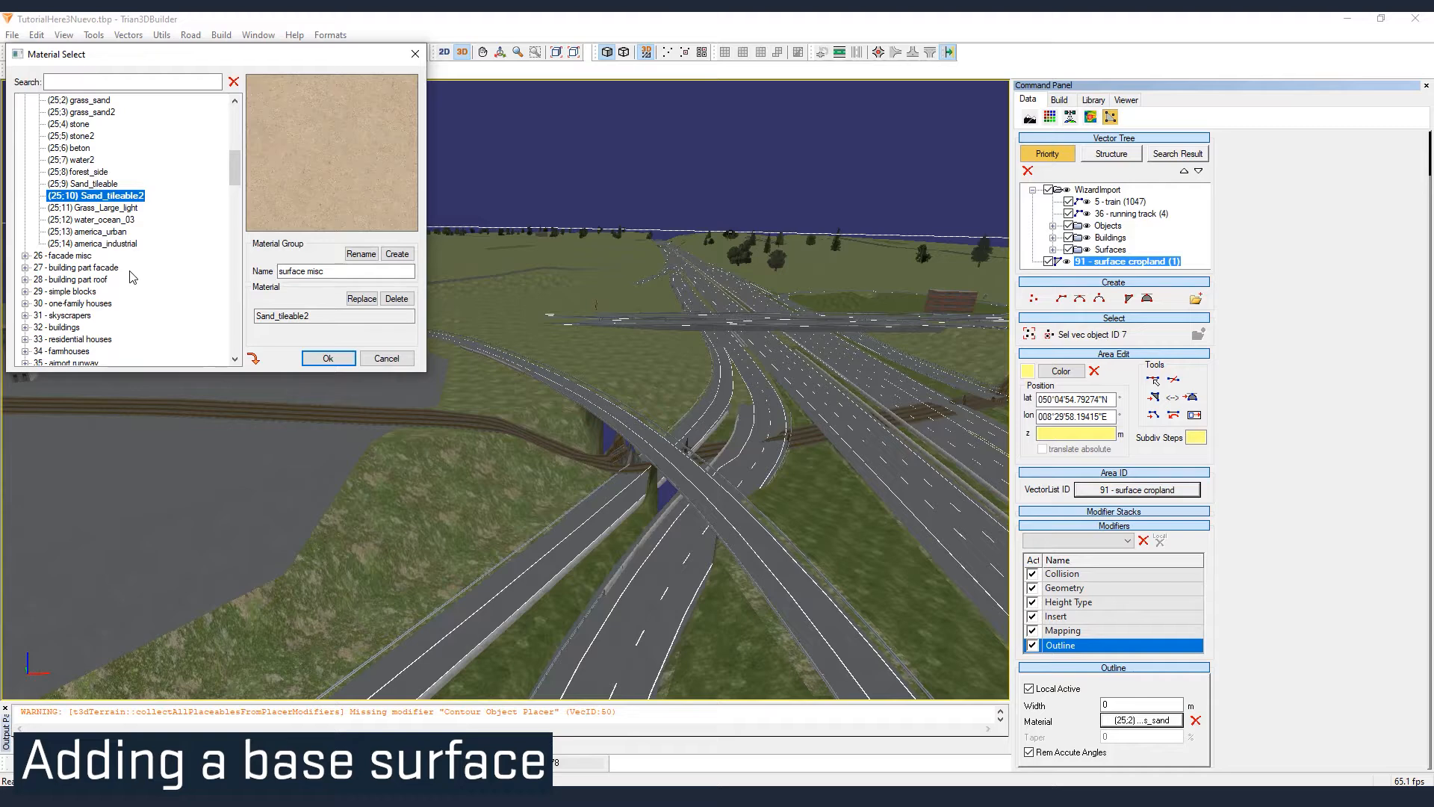
pyautogui.scroll(5, 132, 277)
pyautogui.click(89, 112)
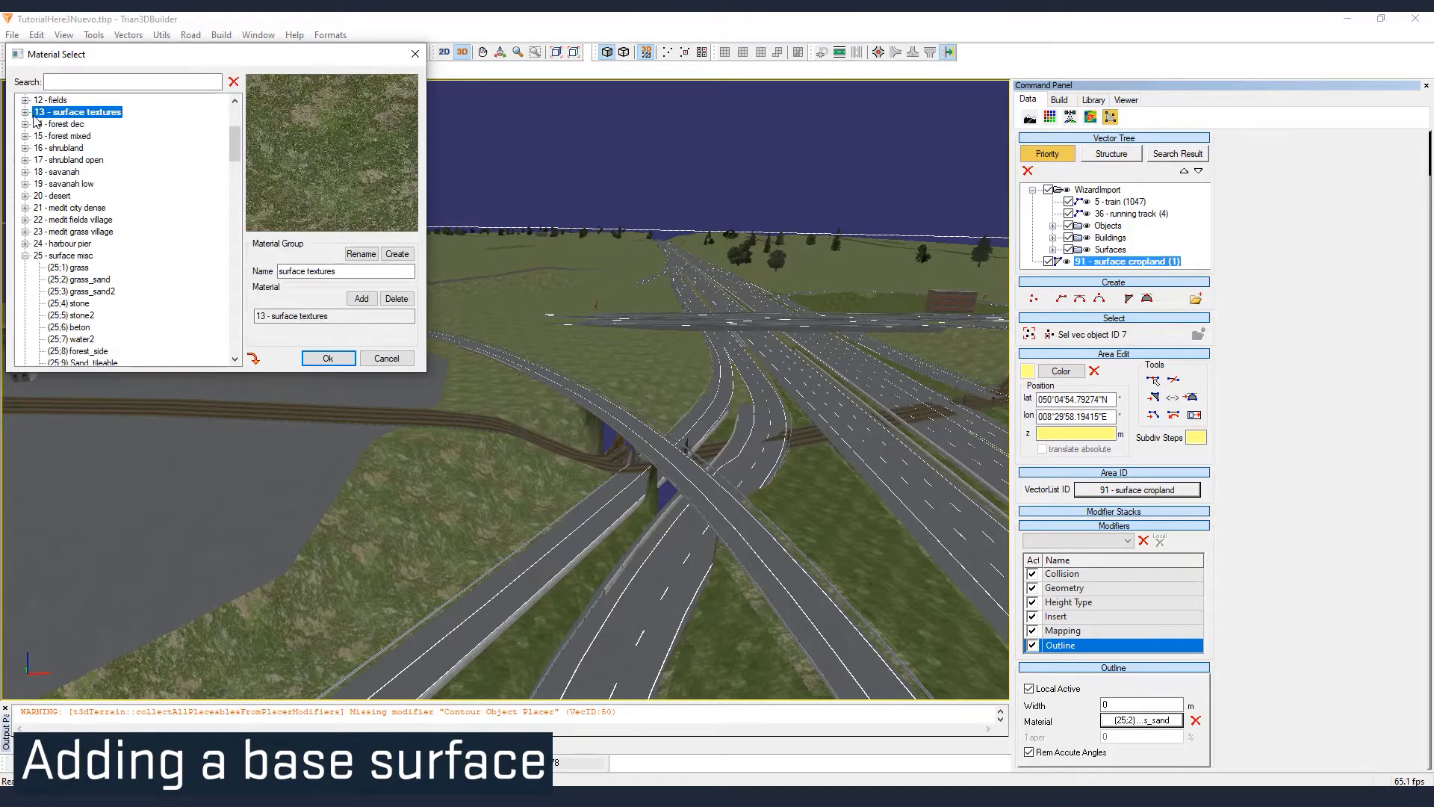
pyautogui.click(26, 112)
pyautogui.click(78, 136)
pyautogui.click(79, 148)
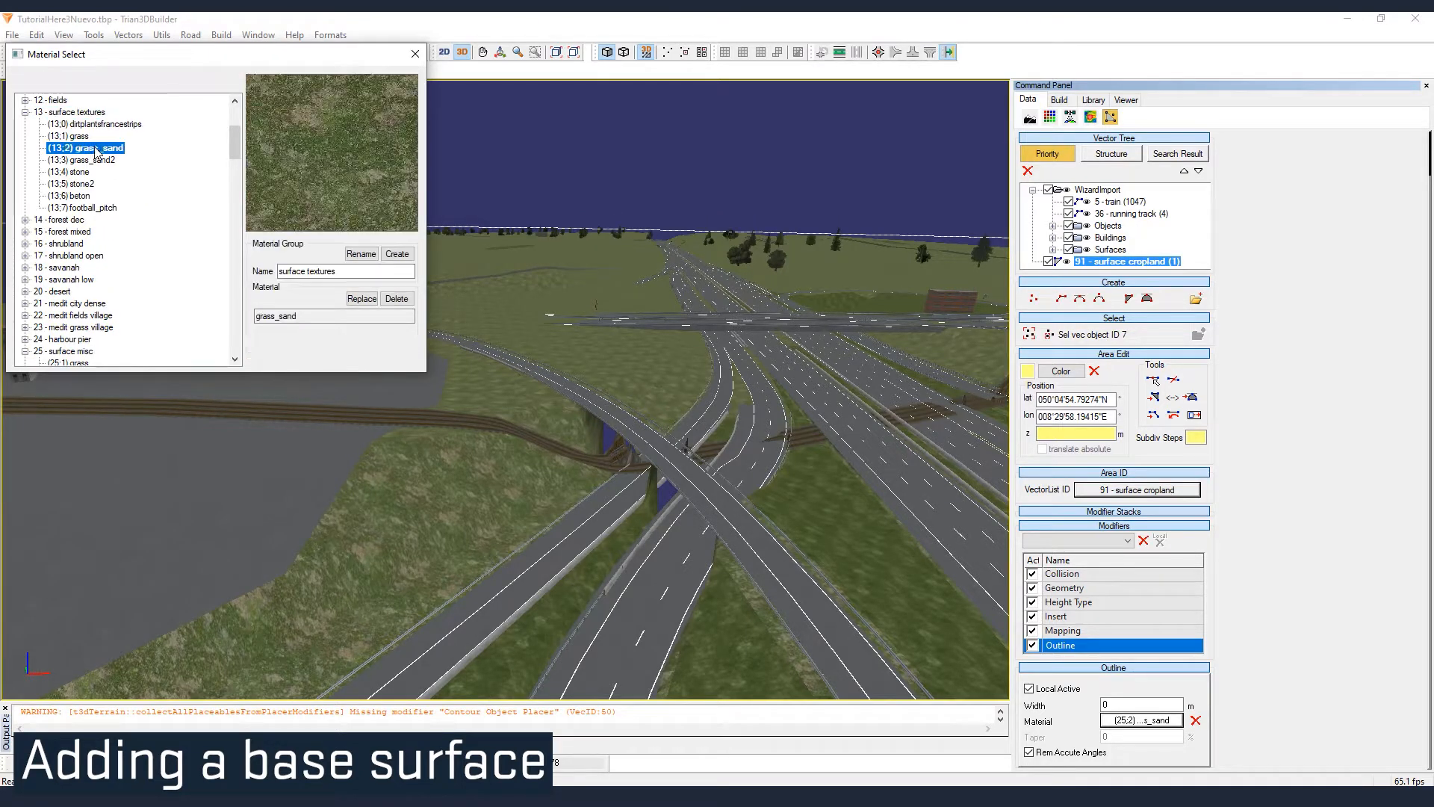
pyautogui.click(83, 172)
pyautogui.click(82, 160)
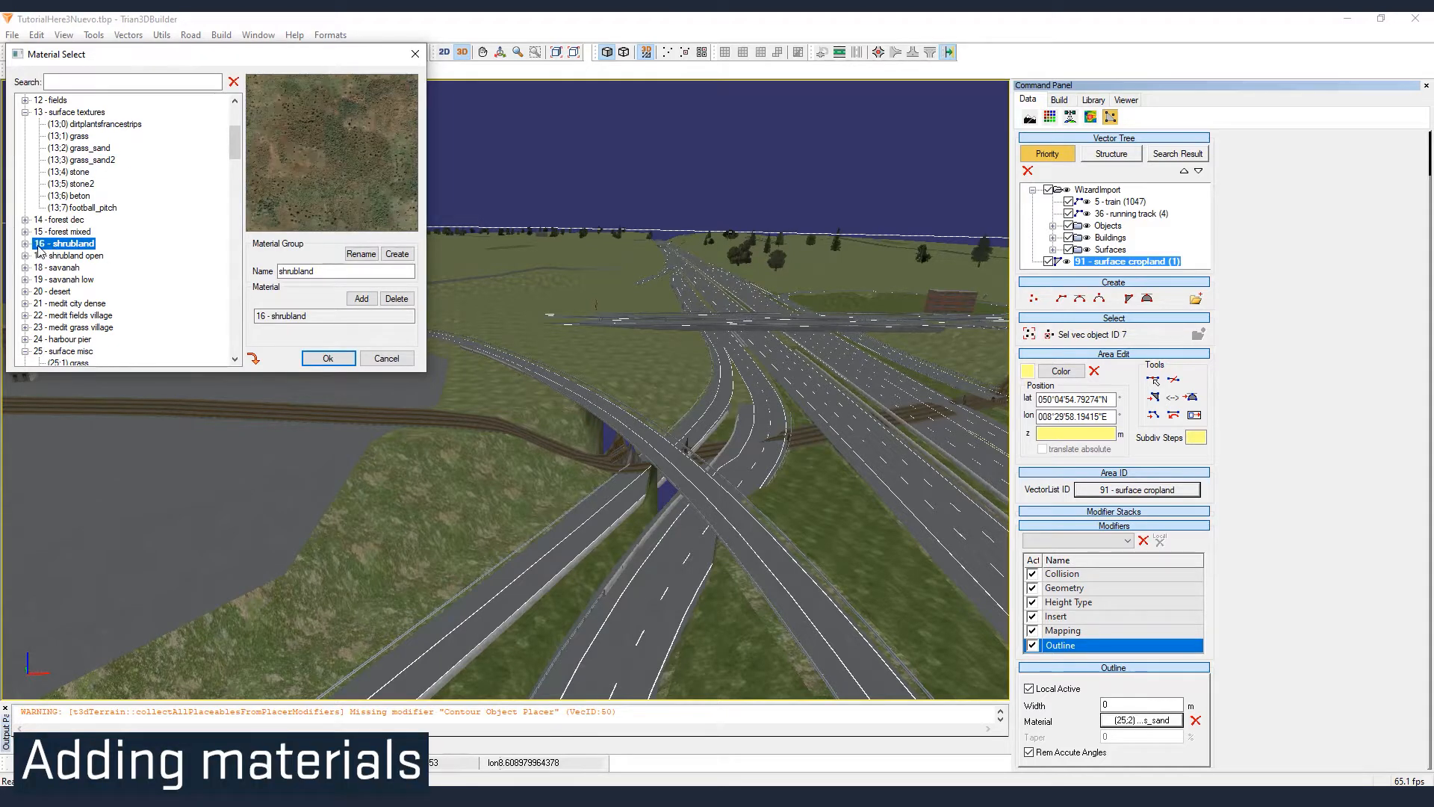
# - Set the outline material to (16;0) savannah_dense_var1 from the shrubland group and jump to its entry in the material library
pyautogui.click(25, 244)
pyautogui.click(112, 255)
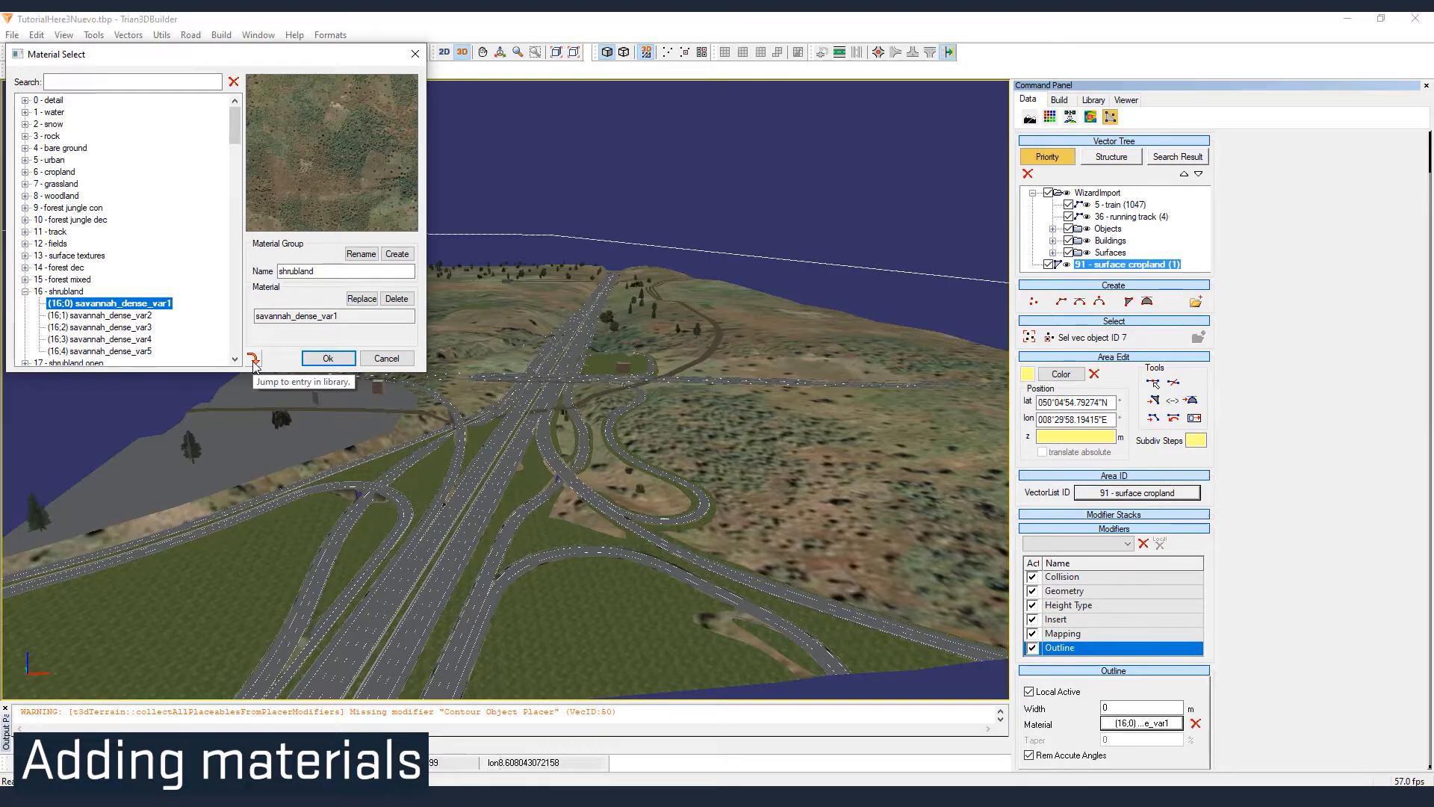
pyautogui.click(254, 359)
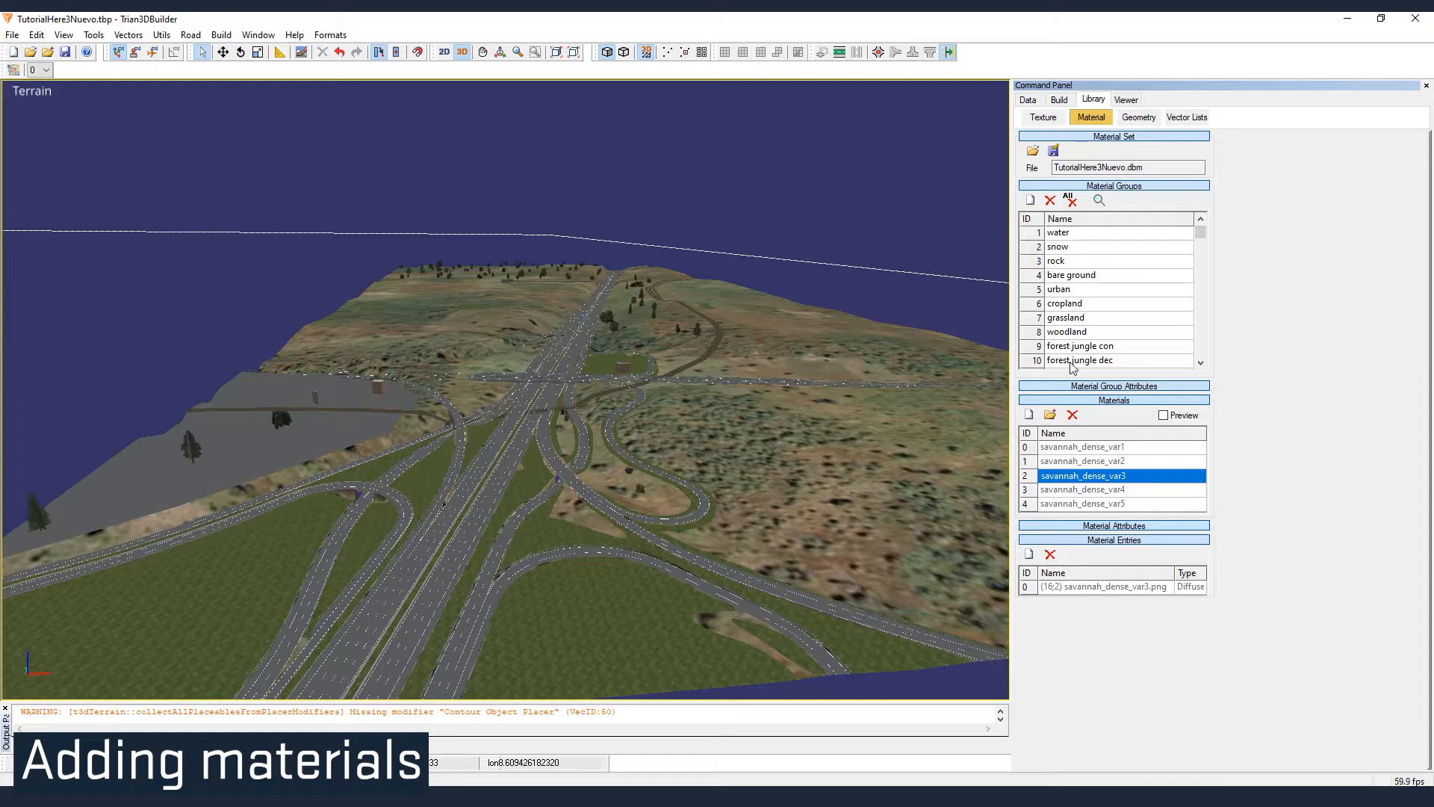
# - Preview the library's ground materials on the sphere, including the desert variants in bare ground and forest2_var4 in woodland
pyautogui.click(1076, 277)
pyautogui.click(1052, 448)
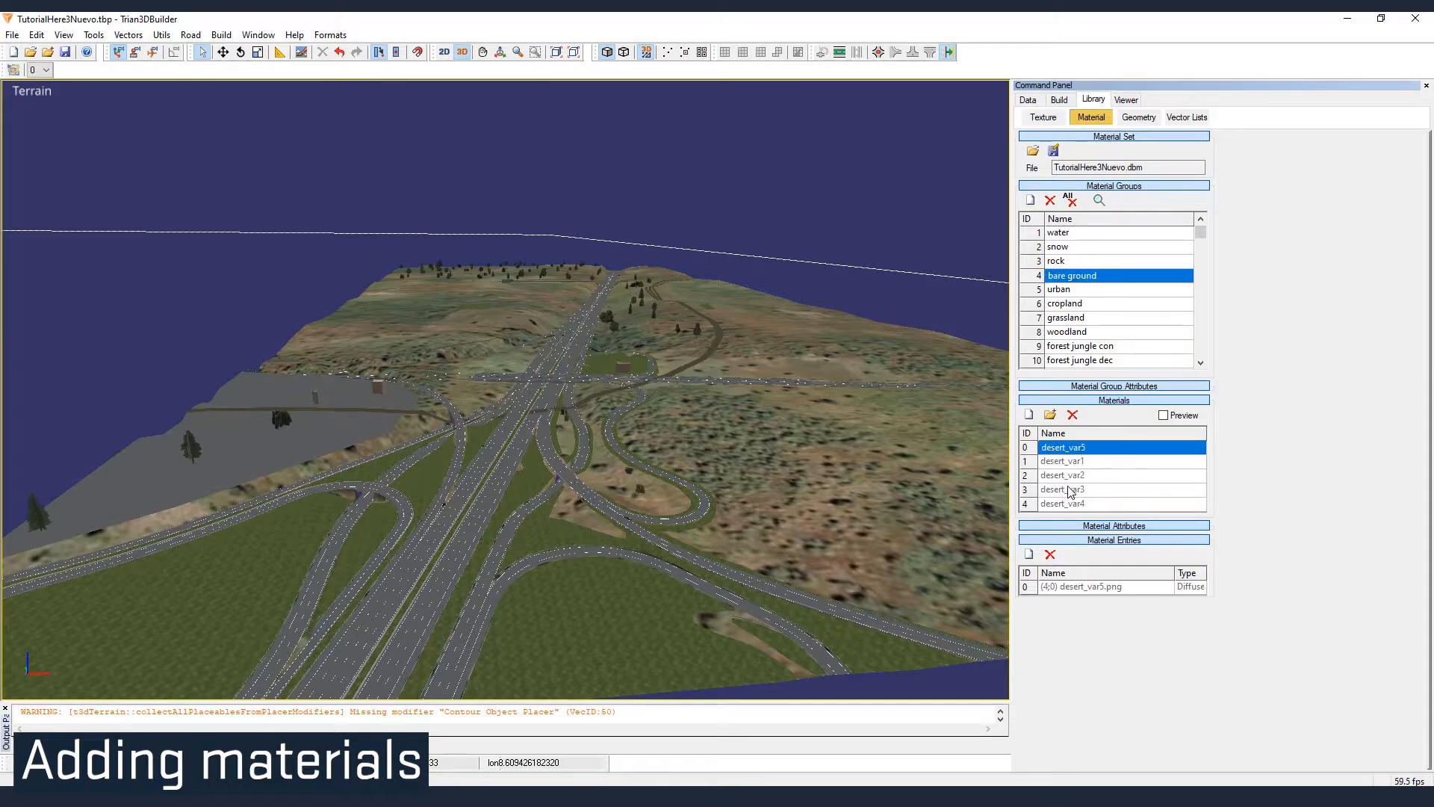
pyautogui.click(1163, 416)
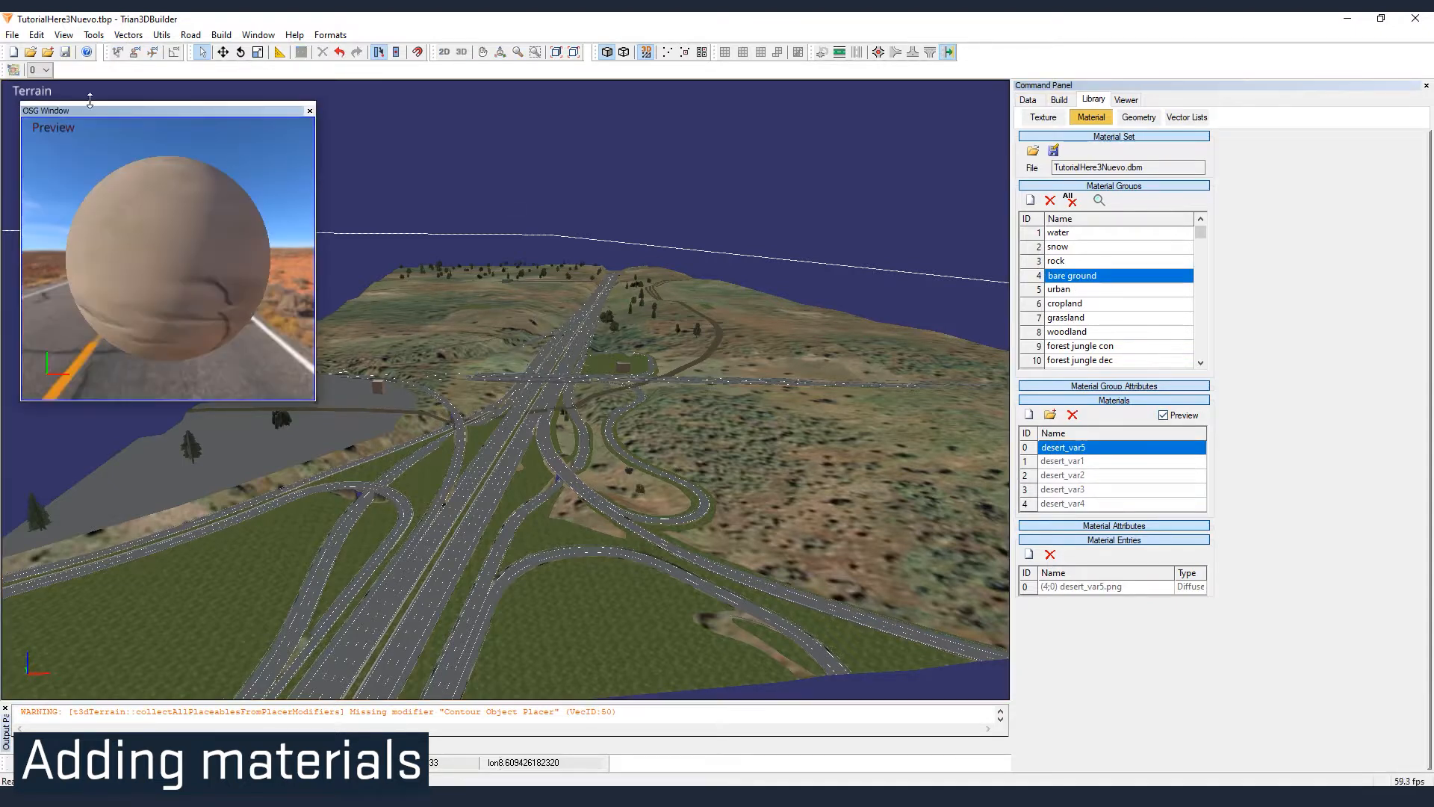
pyautogui.click(1076, 463)
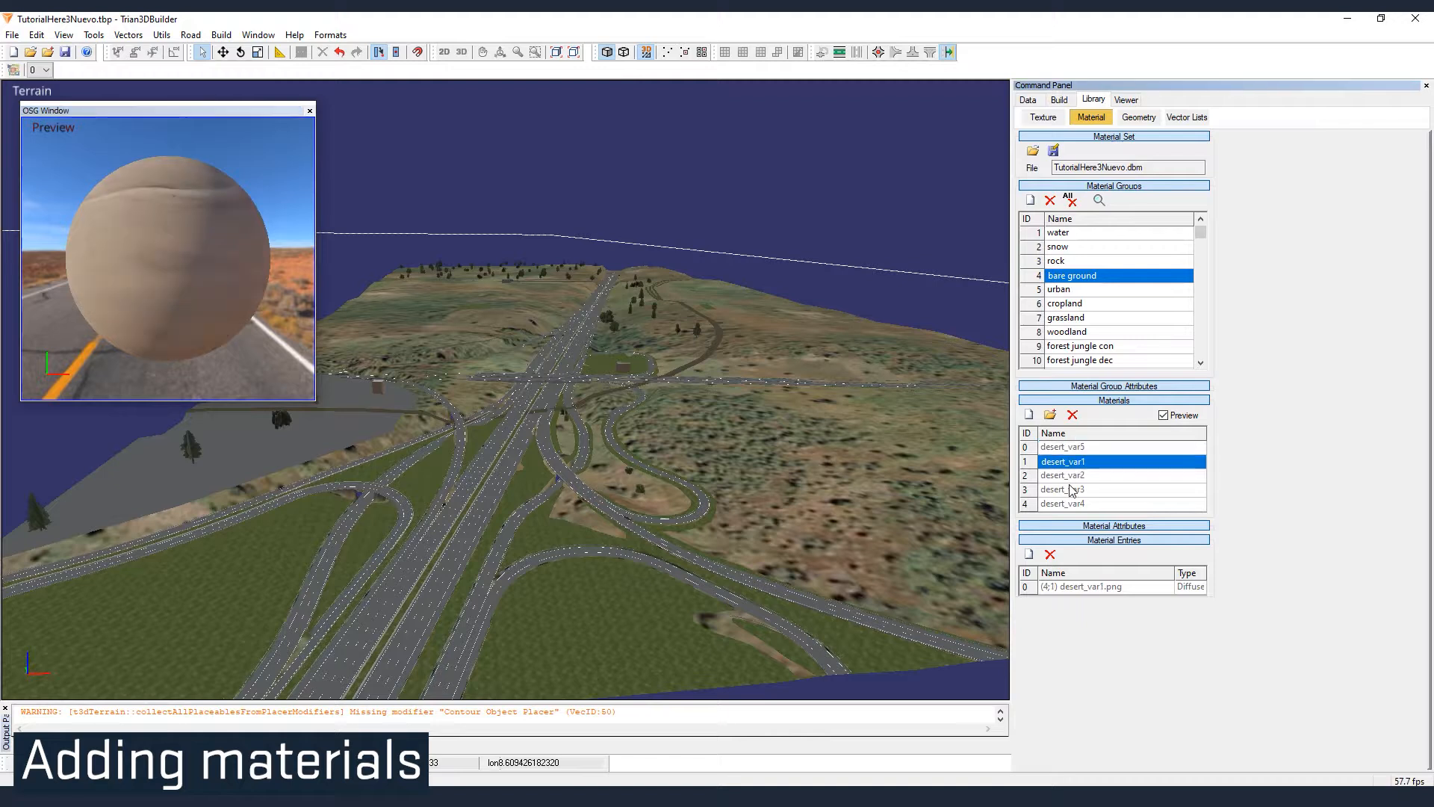
pyautogui.click(1072, 490)
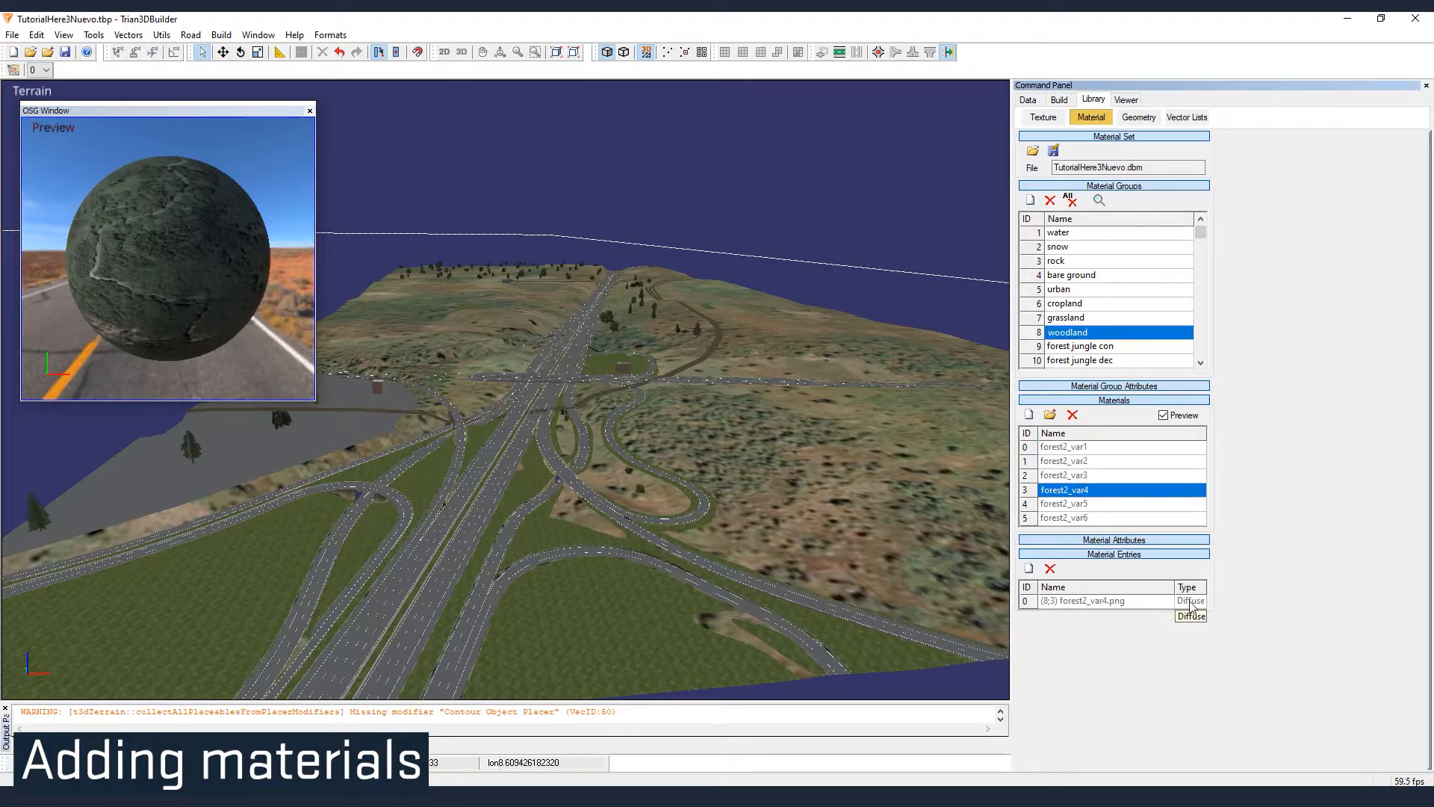
# - Add a new material group to the material library and name it PBR_Grounds
pyautogui.scroll(1, 1140, 291)
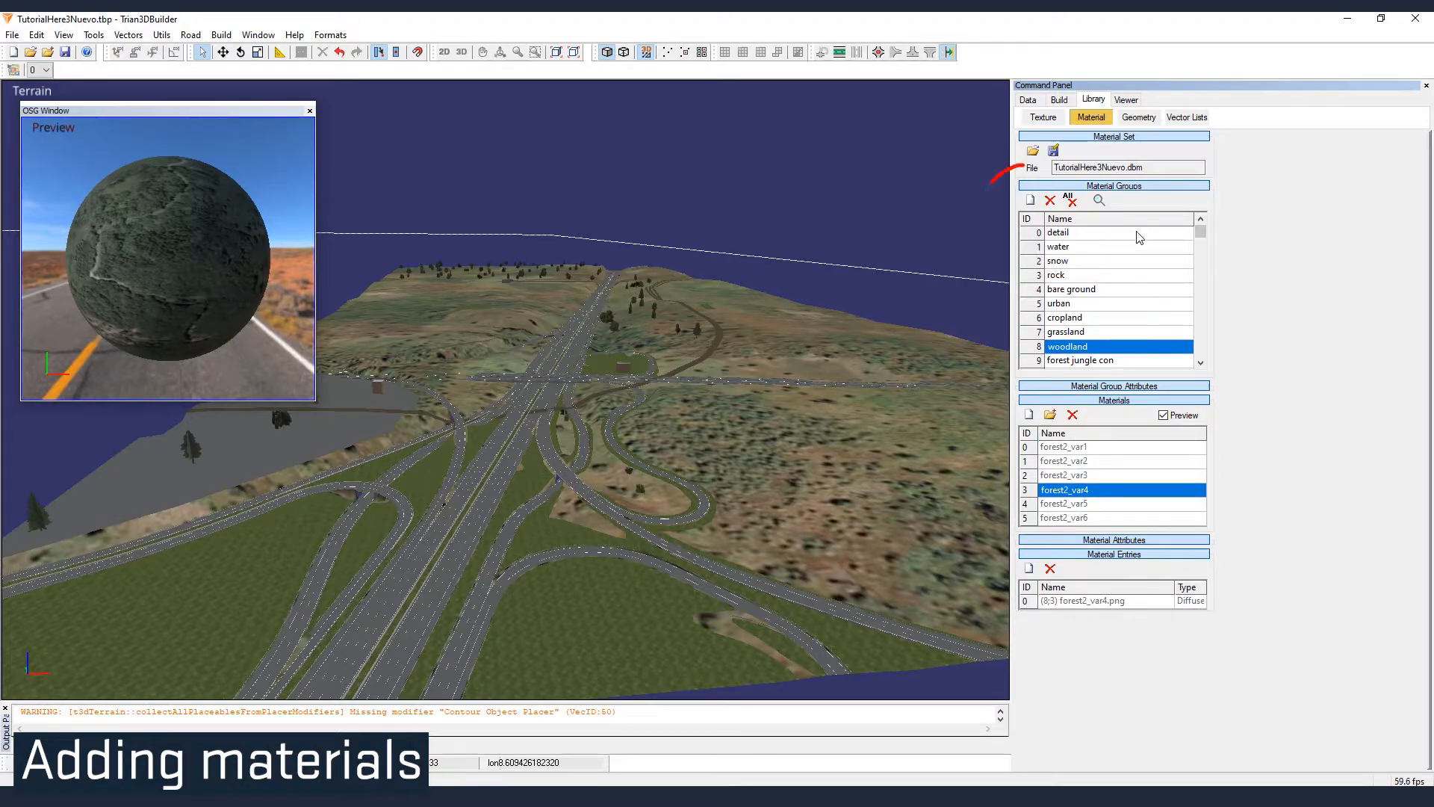
pyautogui.click(1032, 202)
pyautogui.doubleClick(1081, 360)
pyautogui.press('BackSpace')
pyautogui.press('BackSpace')
pyautogui.press('BackSpace')
pyautogui.press('BackSpace')
pyautogui.press('BackSpace')
pyautogui.press('BackSpace')
pyautogui.press('BackSpace')
pyautogui.press('BackSpace')
pyautogui.press('BackSpace')
pyautogui.press('BackSpace')
pyautogui.press('BackSpace')
pyautogui.press('BackSpace')
pyautogui.press('BackSpace')
pyautogui.press('BackSpace')
pyautogui.press('BackSpace')
pyautogui.press('BackSpace')
pyautogui.press('BackSpace')
pyautogui.press('BackSpace')
pyautogui.press('BackSpace')
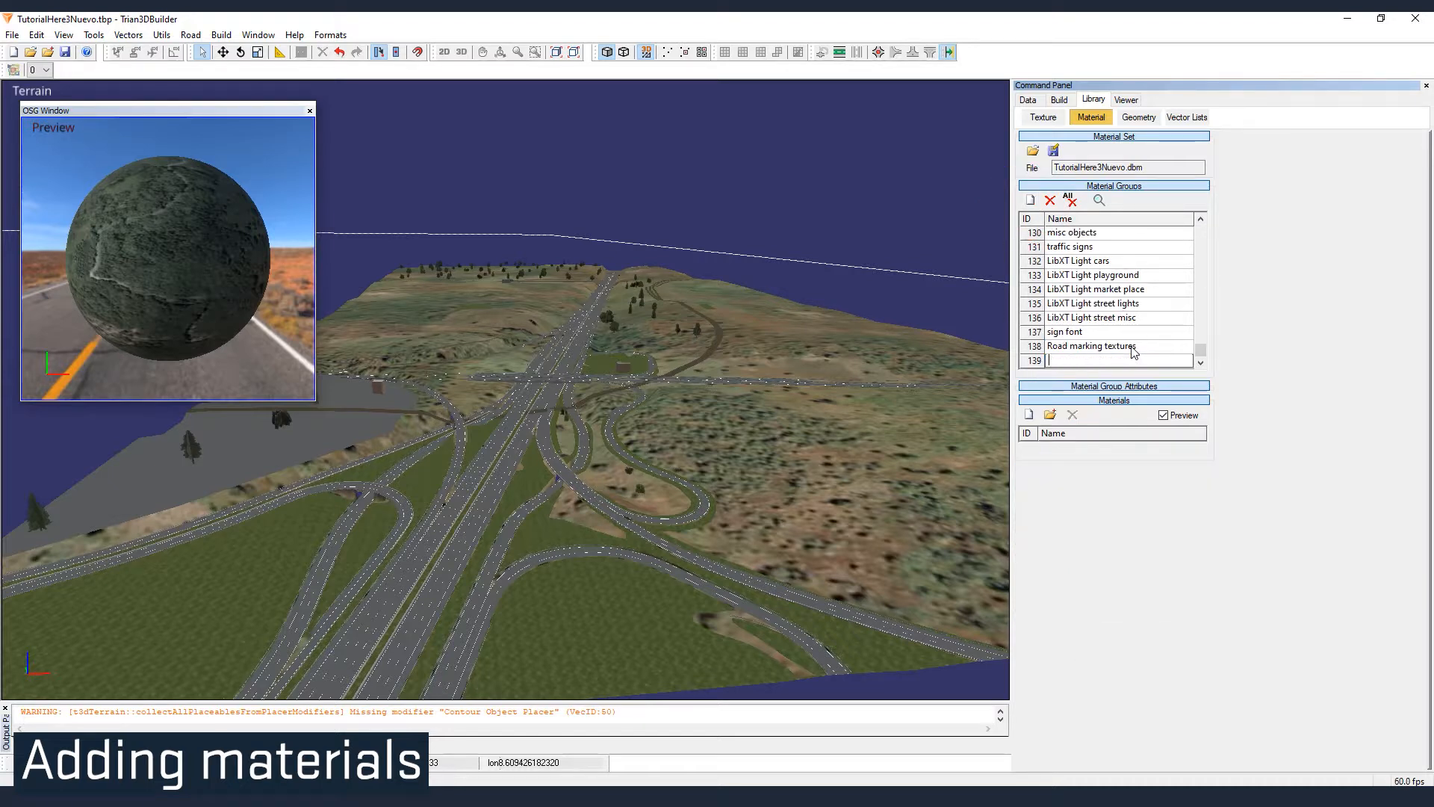
pyautogui.write('PBR_Grounds')
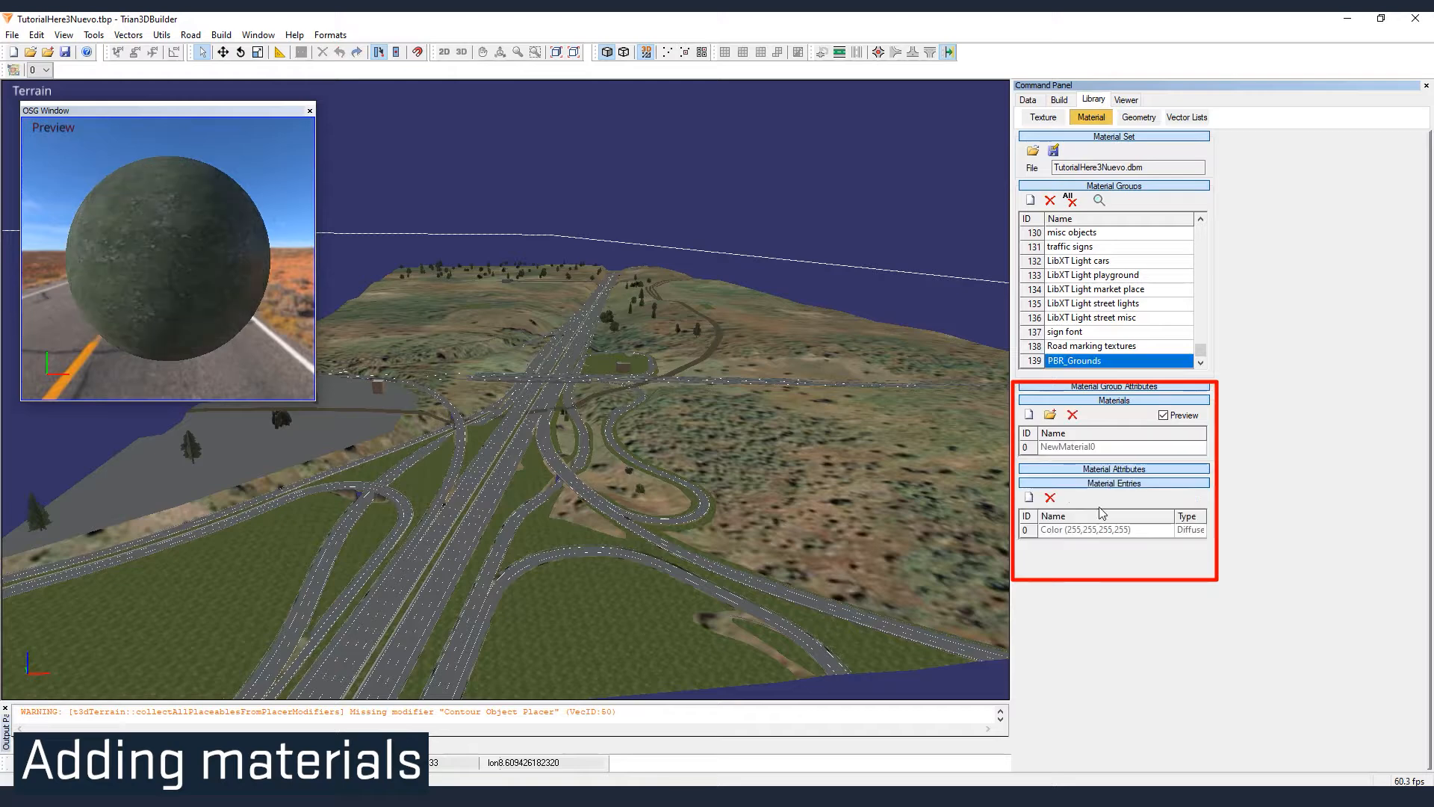
# - Import Grass_Large3_al.png from the textures folder as a new material in the PBR_Grounds group
pyautogui.click(1063, 448)
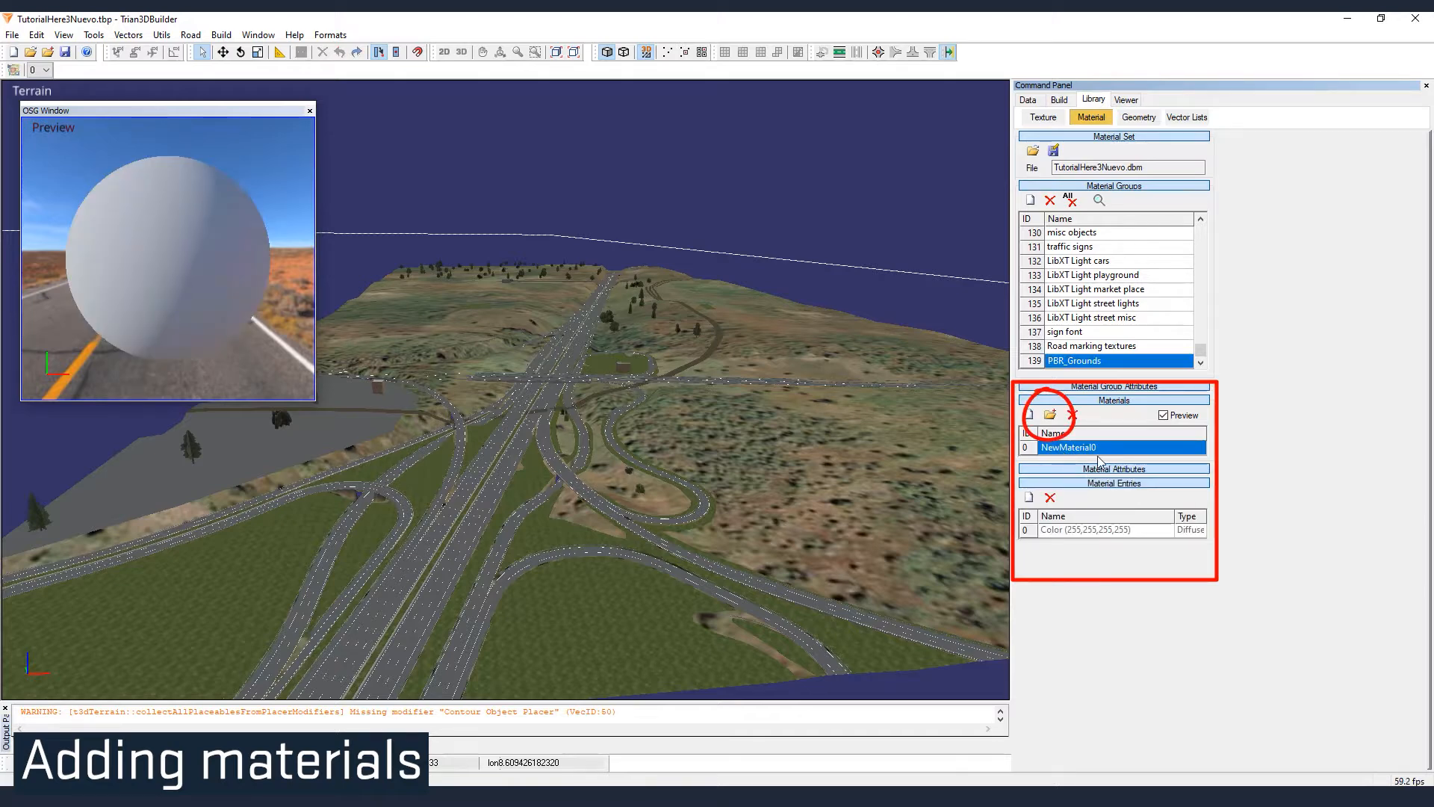
pyautogui.click(1050, 415)
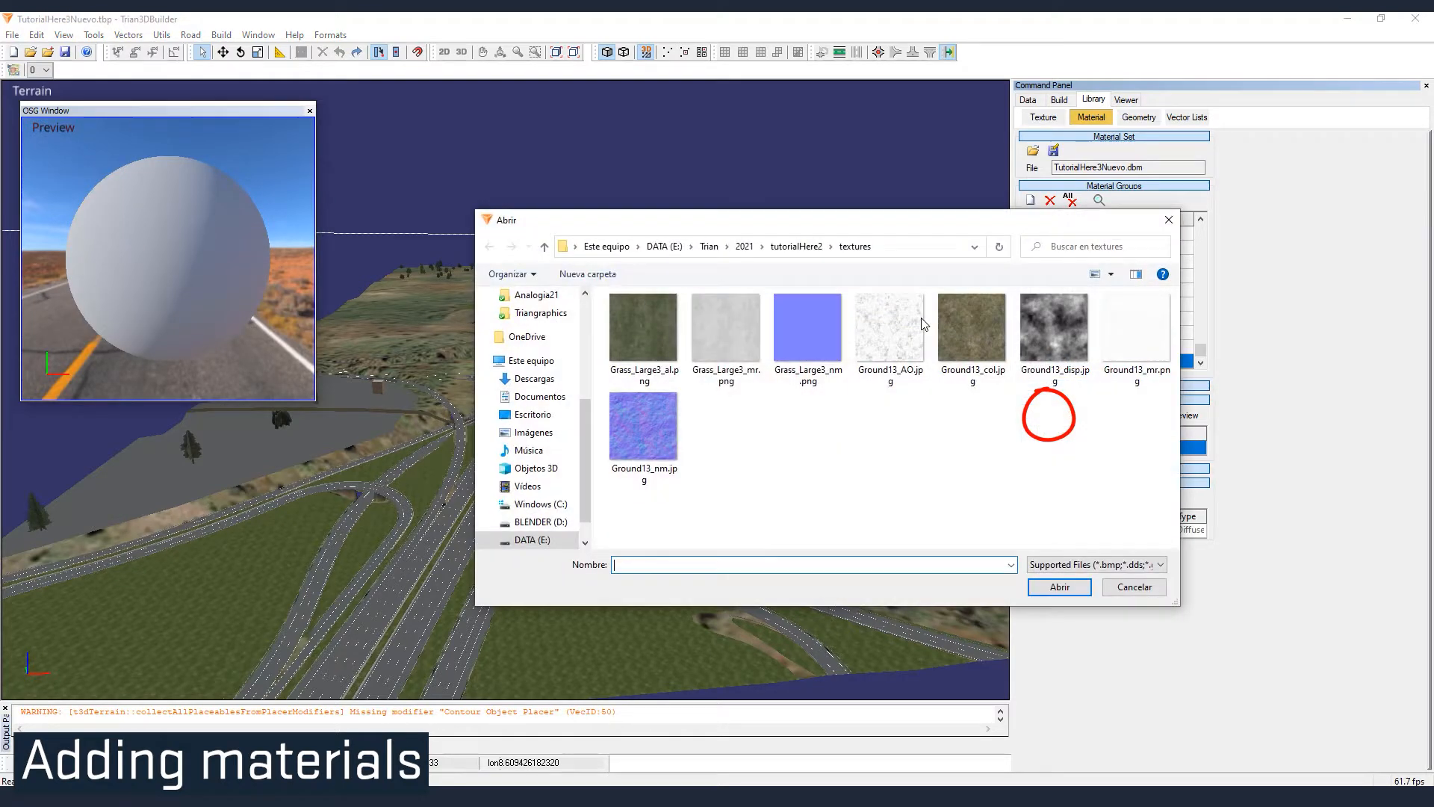
pyautogui.click(652, 339)
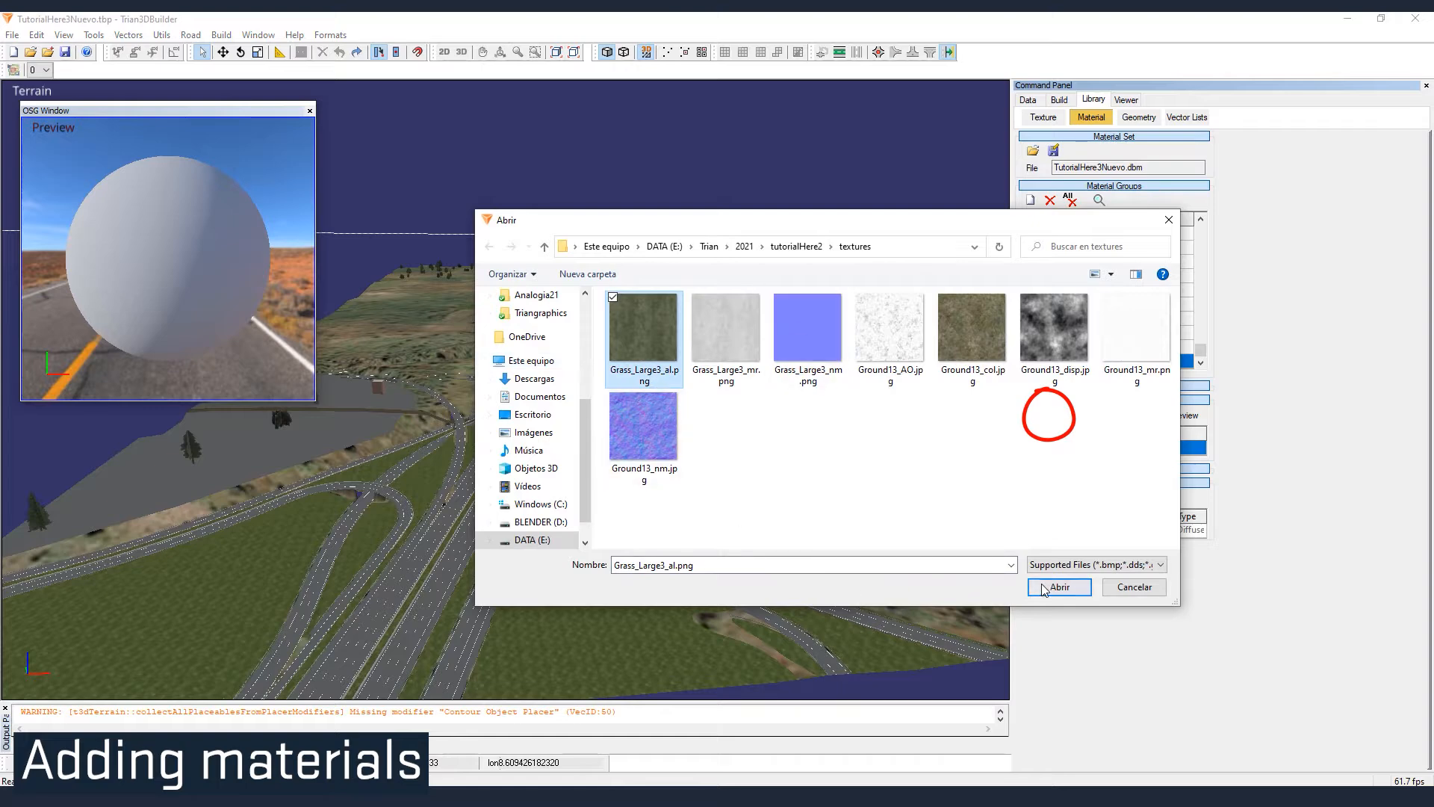
pyautogui.click(1060, 587)
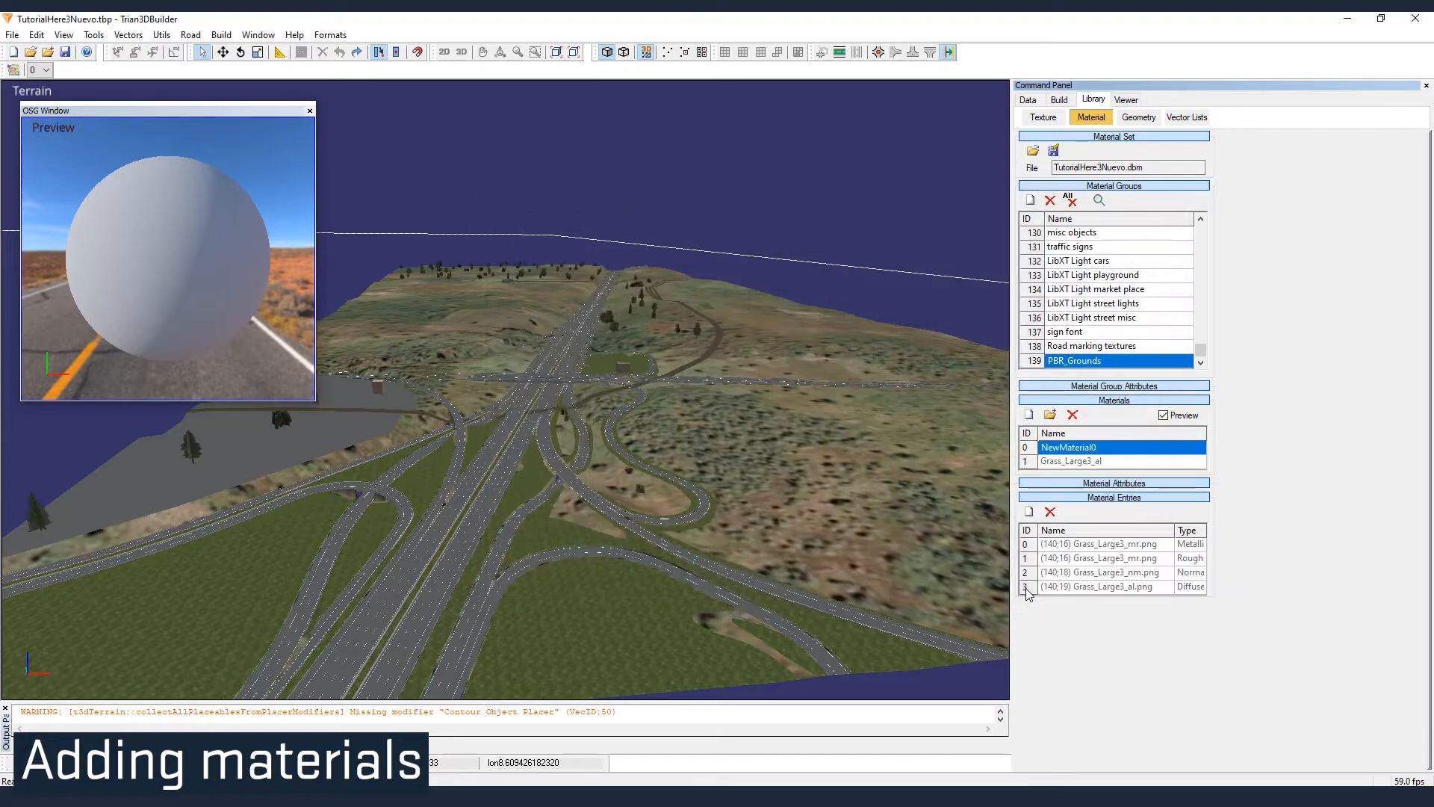
# - Examine the metallic and roughness entries of the Grass_Large3_al material, including their channel and channel type
pyautogui.click(1063, 448)
pyautogui.moveTo(1108, 452); pyautogui.dragTo(1021, 459)
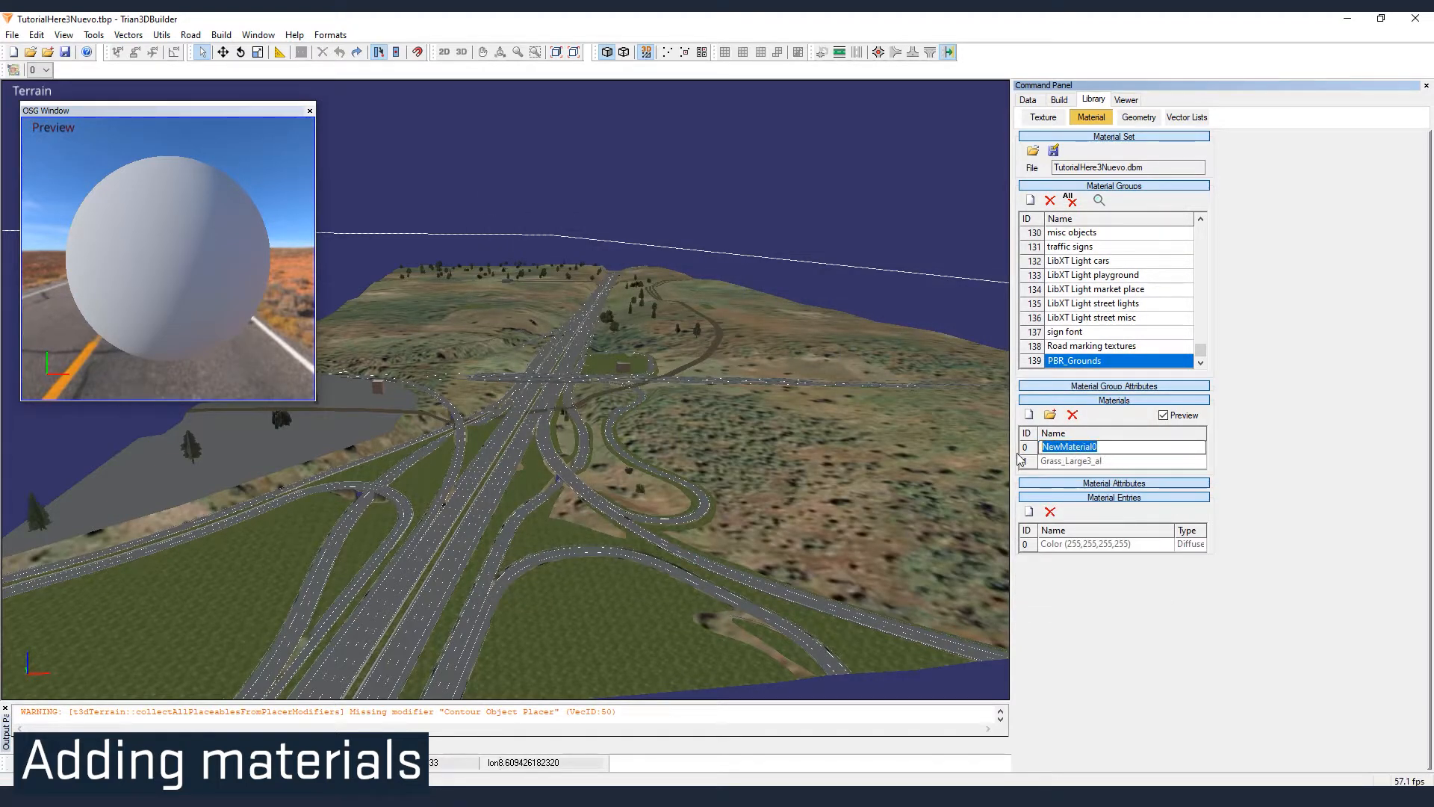
pyautogui.click(1050, 463)
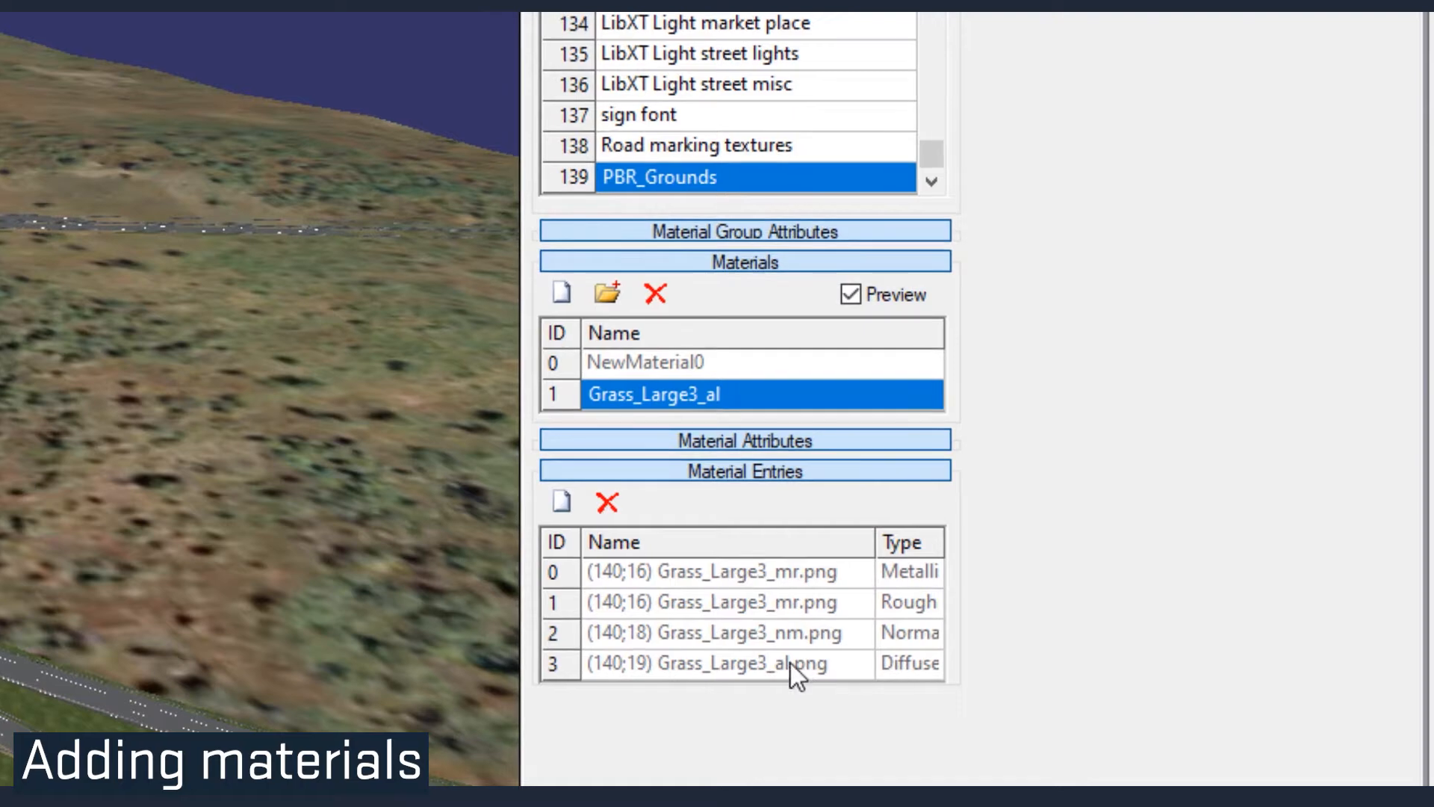
pyautogui.click(744, 573)
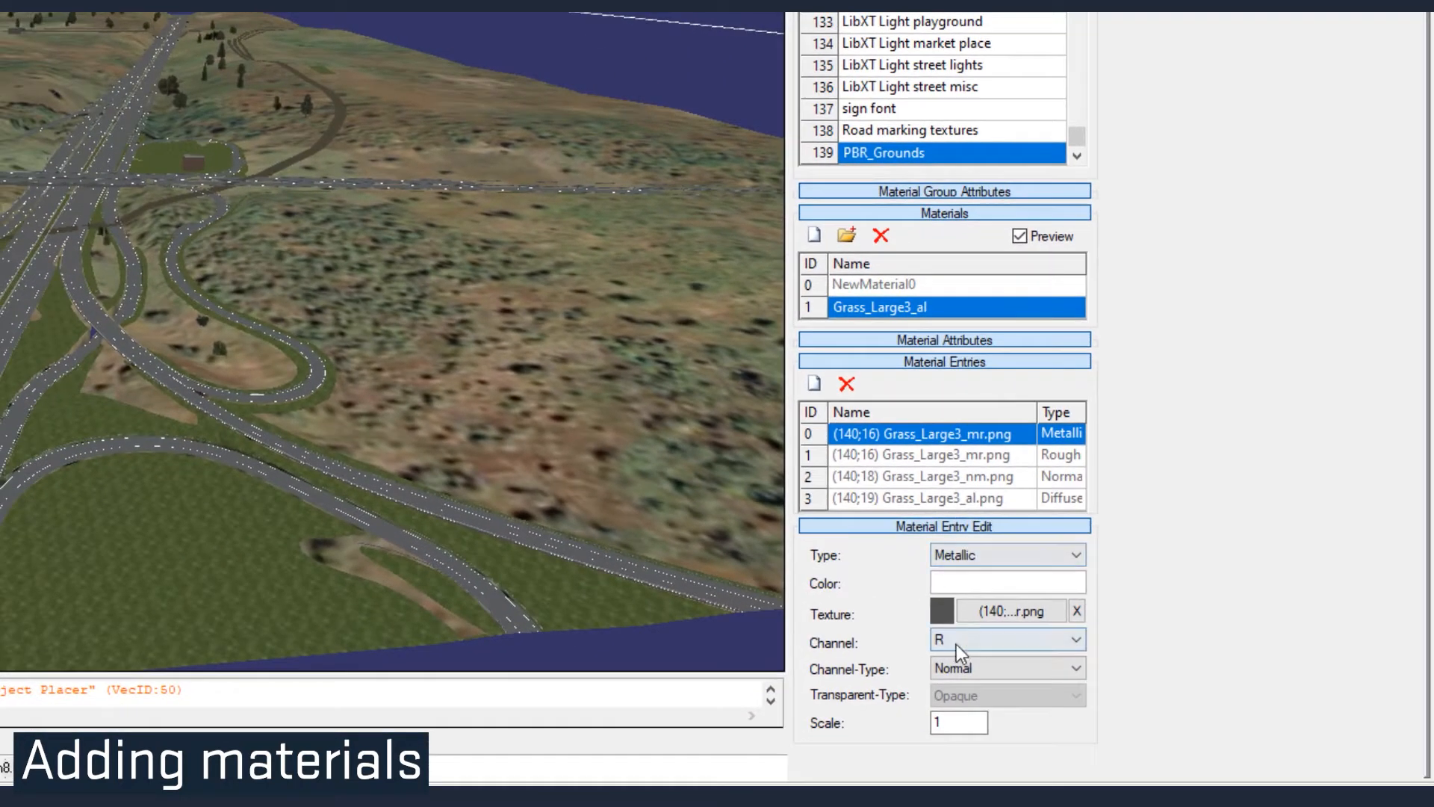
pyautogui.click(983, 454)
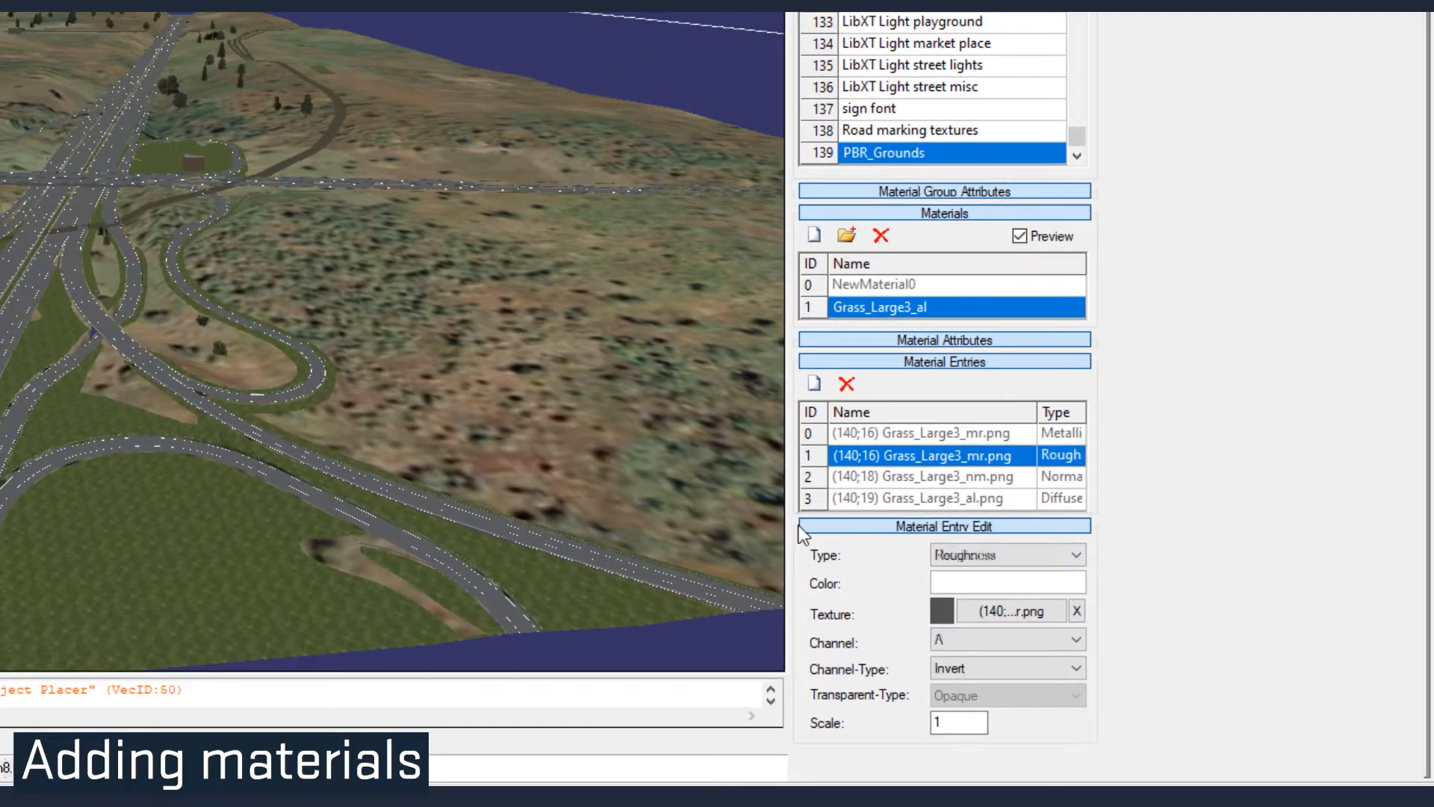
# - Import Ground13_col.jpg from the textures folder as another material in the PBR_Grounds group
pyautogui.click(884, 285)
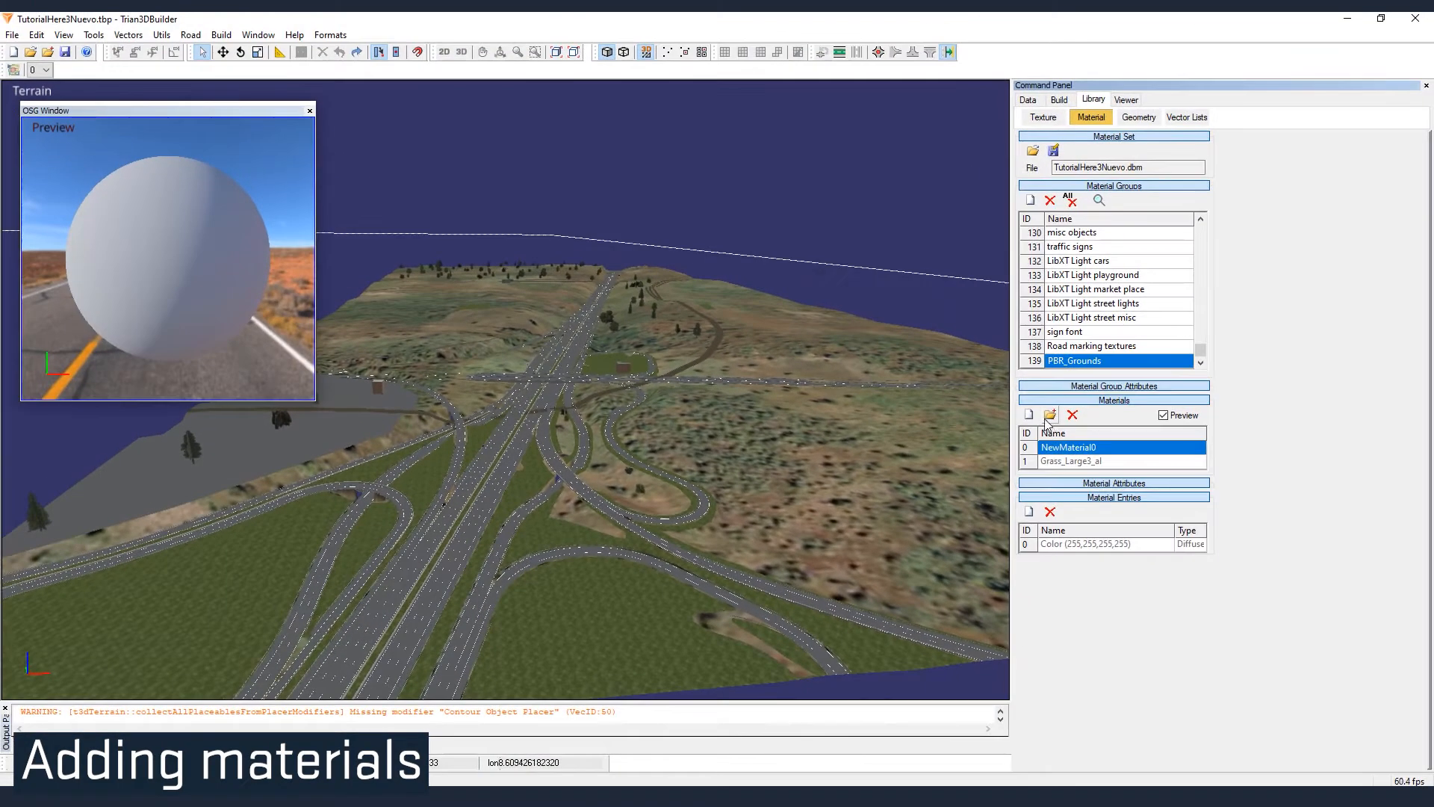
pyautogui.click(1050, 415)
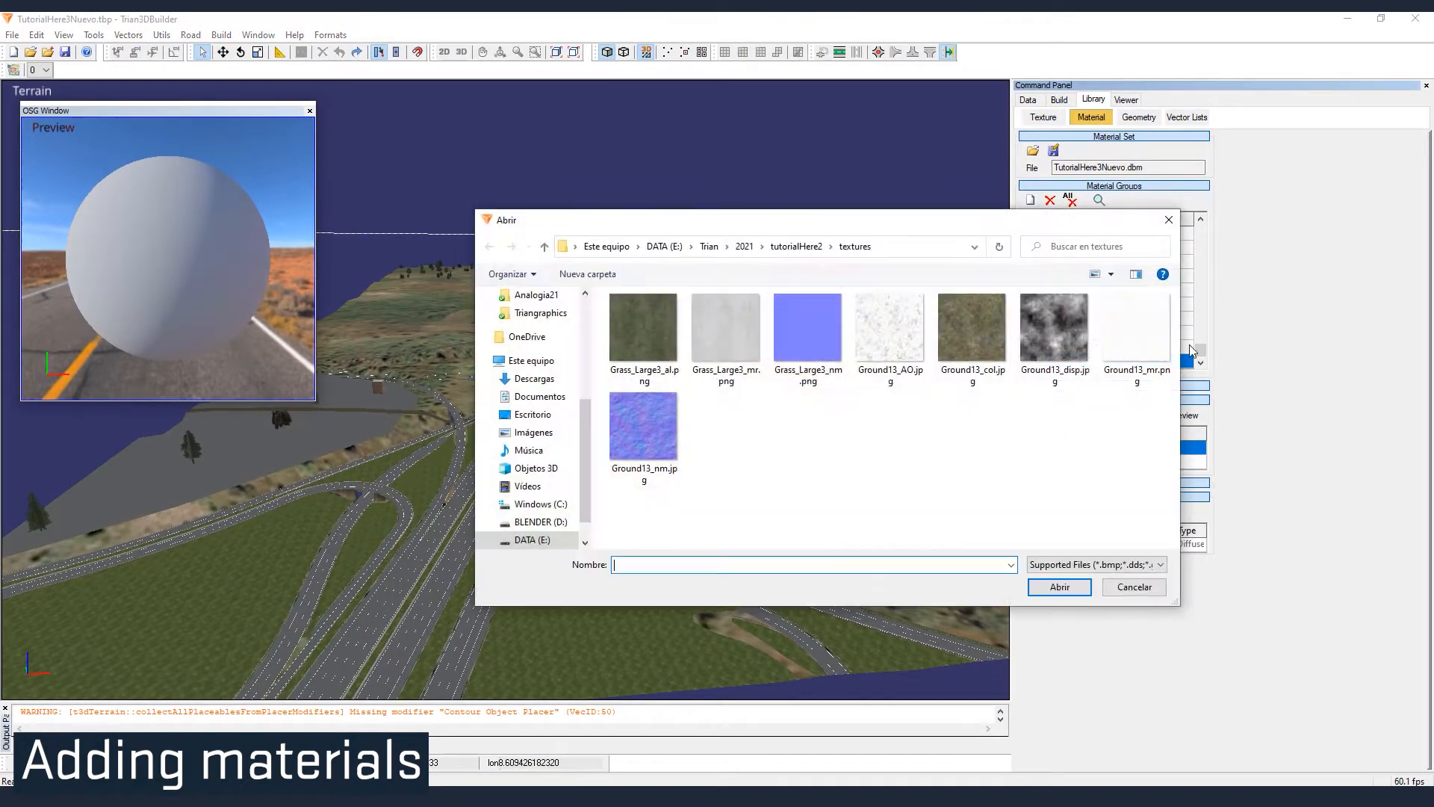
pyautogui.click(963, 345)
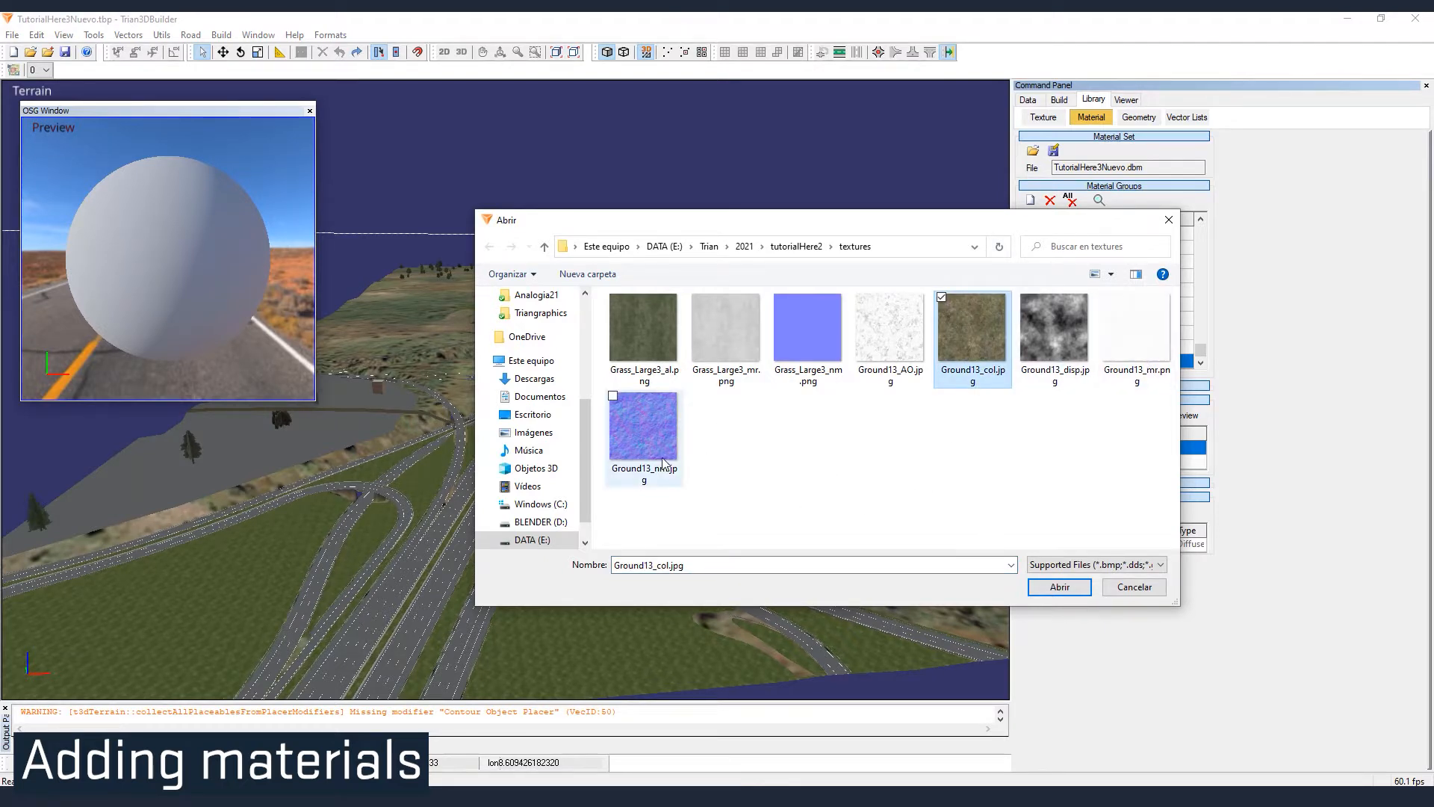
pyautogui.click(1054, 591)
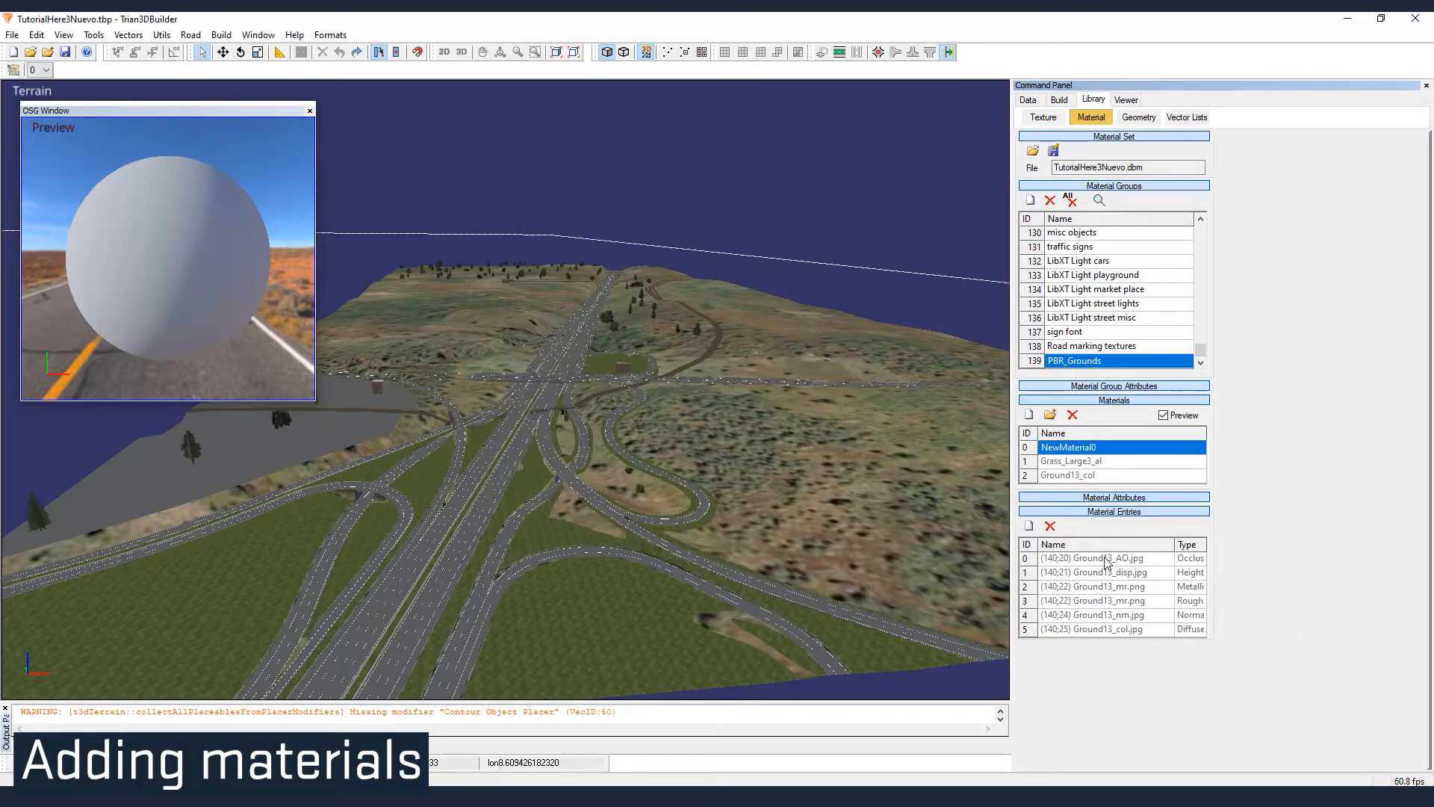
# - Examine the occlusion, height map, metallic and roughness entries of the imported Ground13 material
pyautogui.click(1106, 560)
pyautogui.click(1102, 573)
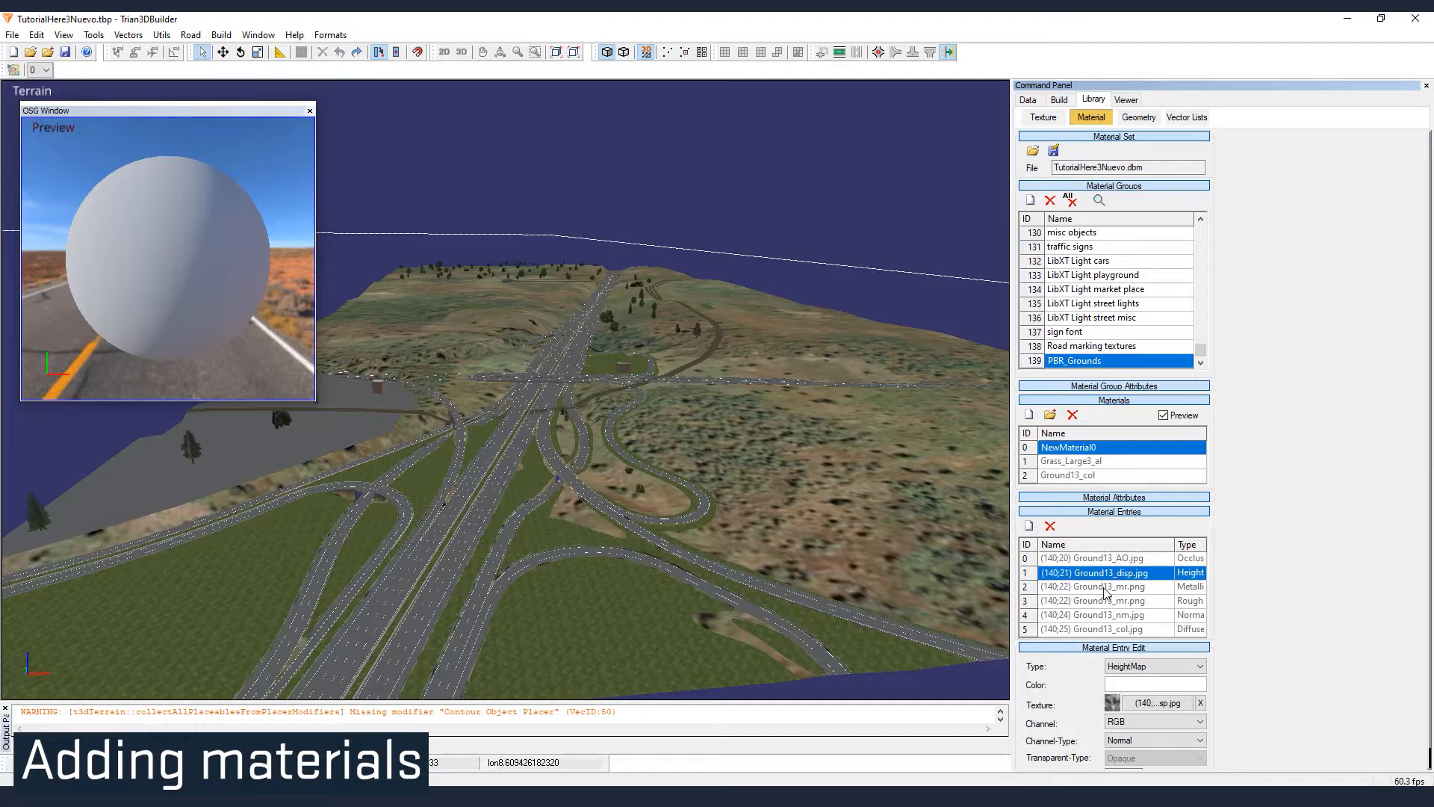
pyautogui.click(1104, 587)
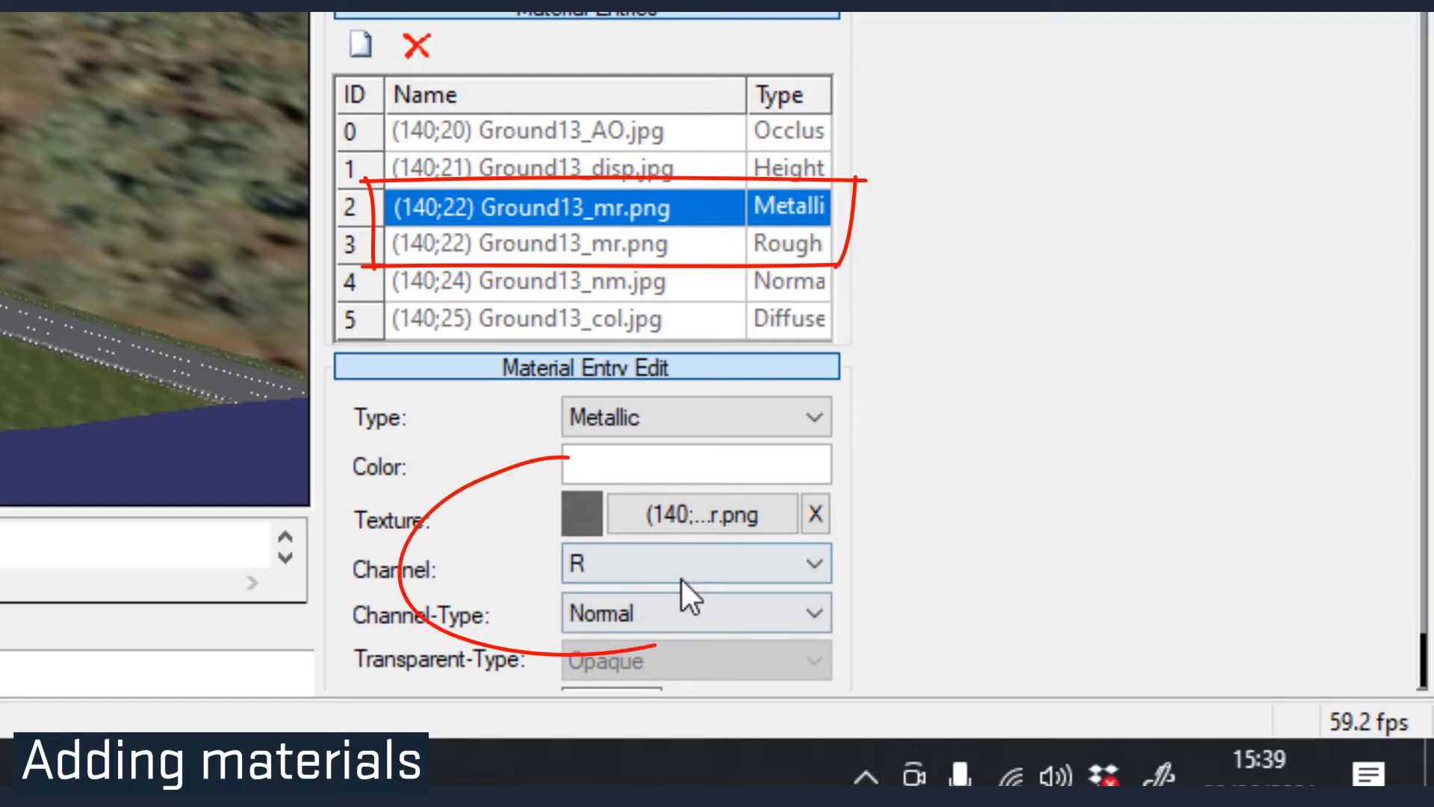
pyautogui.click(617, 246)
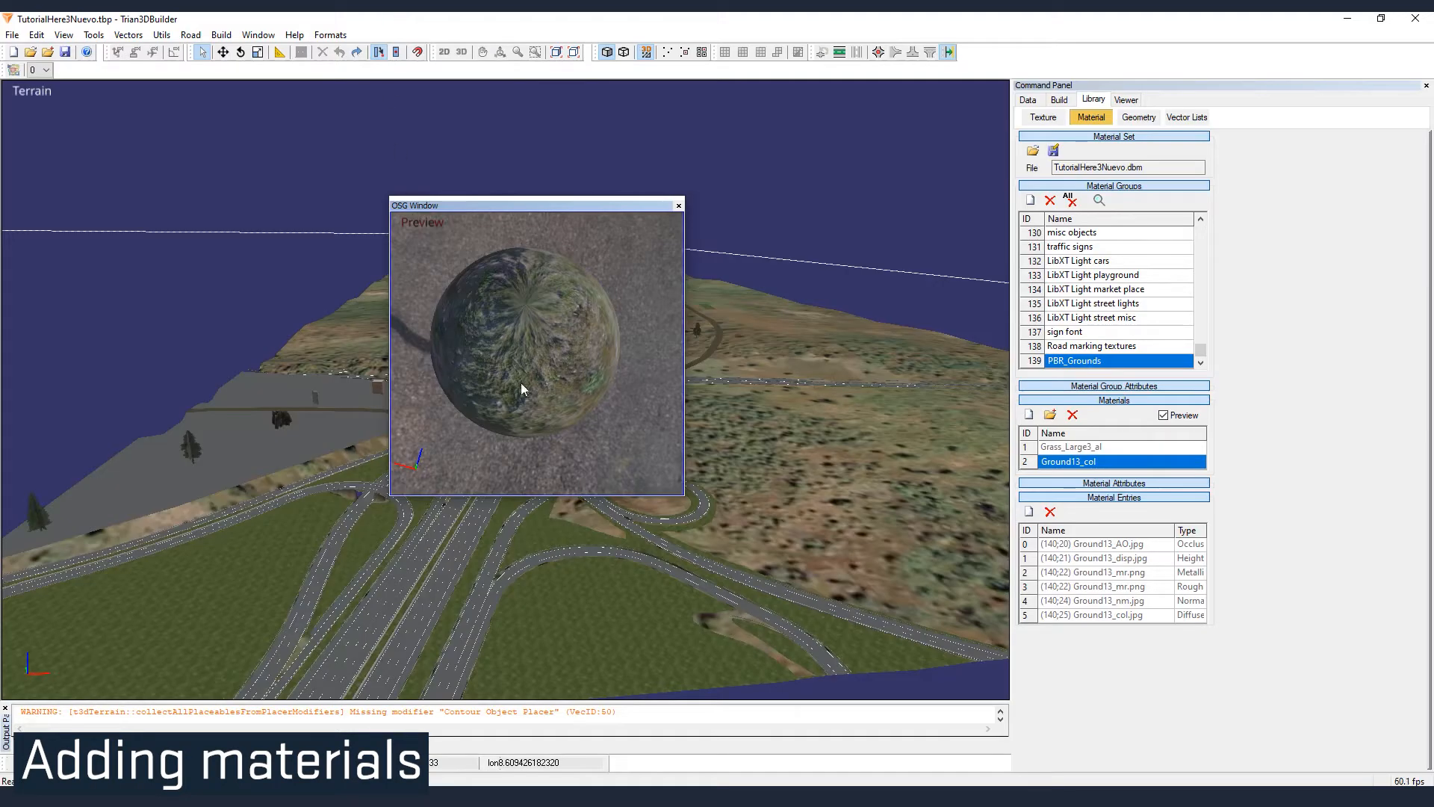
# - Inspect the Ground13_col and Grass_Large3_al materials from several angles in the sphere preview, and close the preview
pyautogui.moveTo(521, 383); pyautogui.dragTo(351, 418)
pyautogui.click(1078, 447)
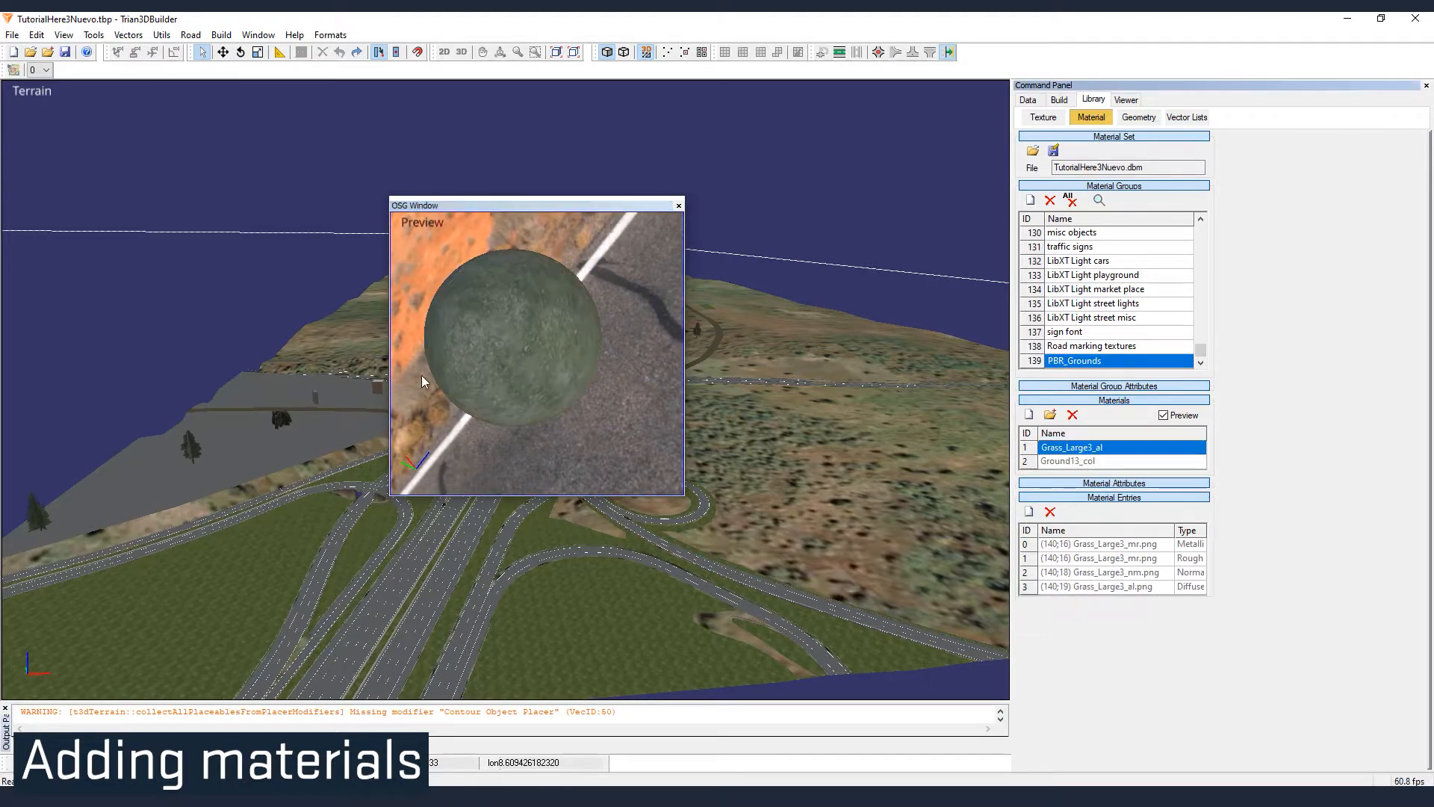
pyautogui.moveTo(421, 375); pyautogui.dragTo(698, 231)
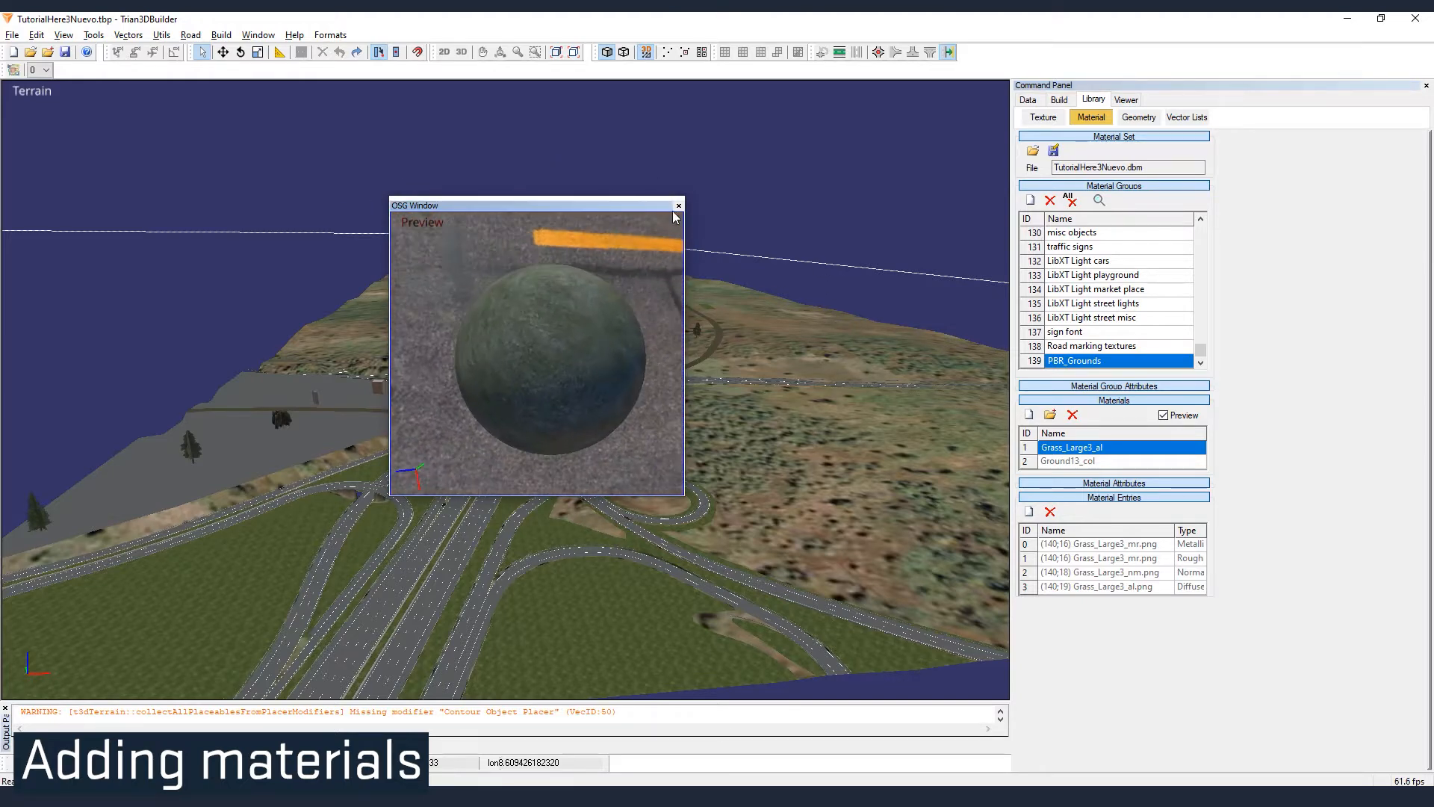
pyautogui.click(678, 206)
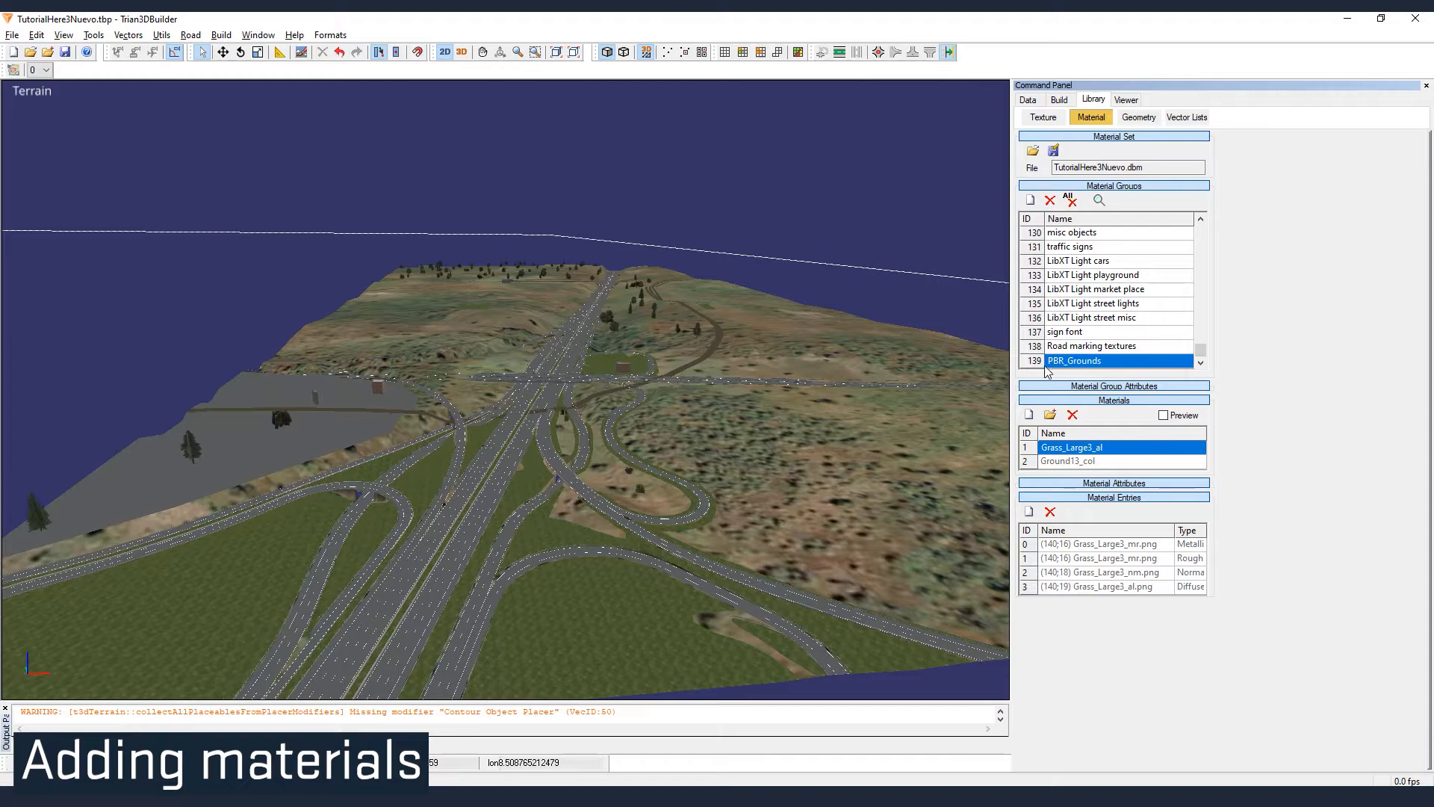
# - Set the Outline modifier material of the 91 - surface cropland area to (139;2) Ground13_col from the PBR_Grounds group
pyautogui.click(1026, 462)
pyautogui.click(1027, 99)
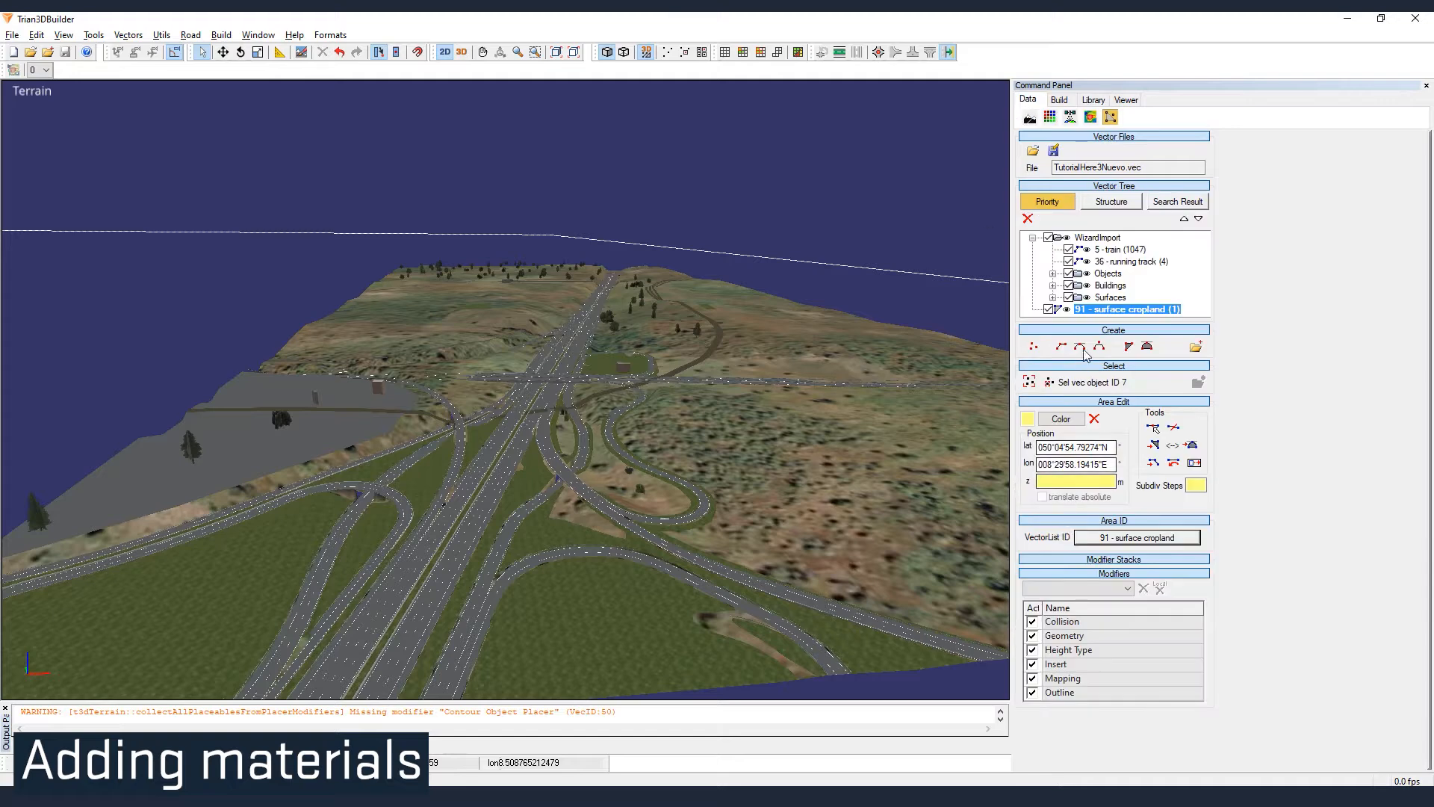
pyautogui.click(1053, 696)
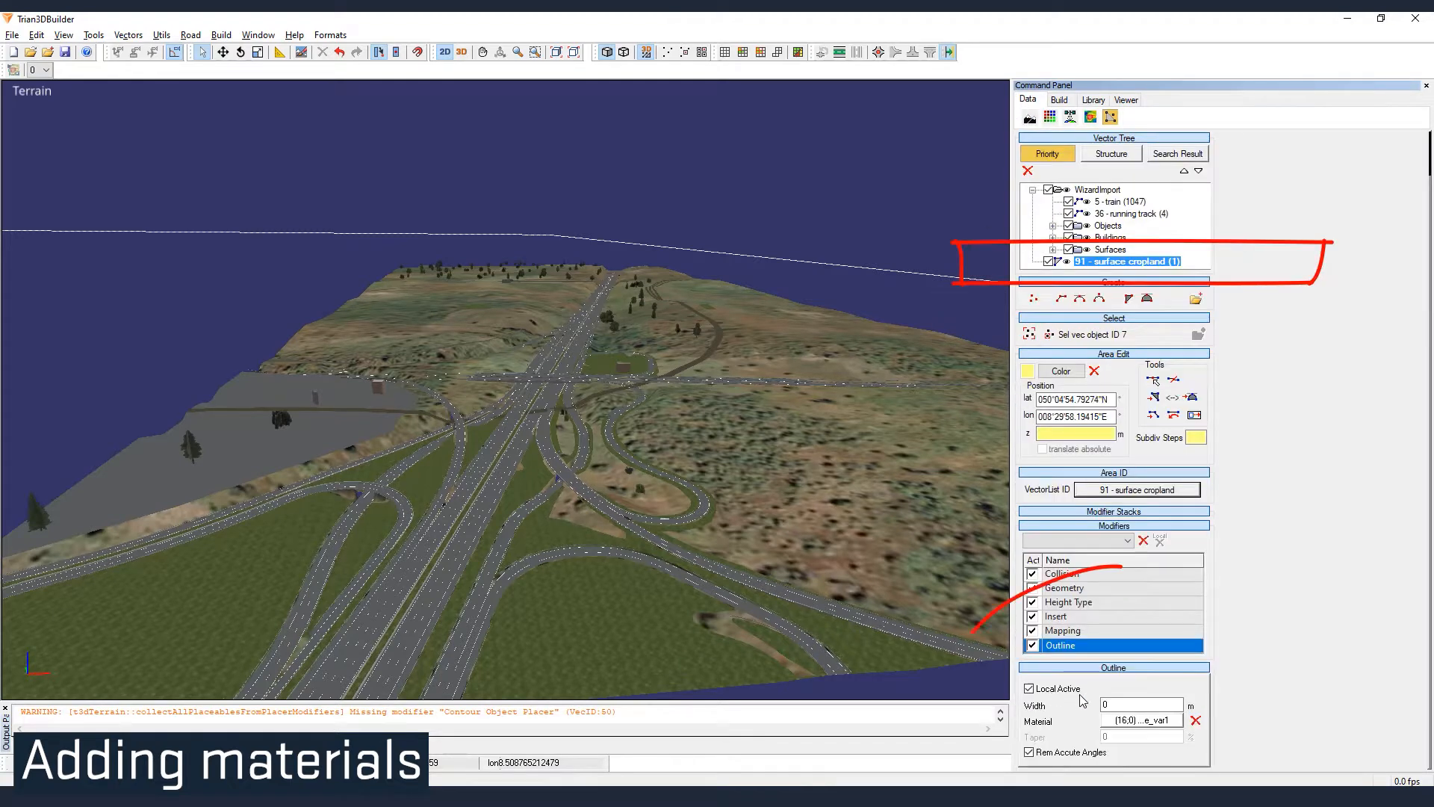
pyautogui.click(1125, 721)
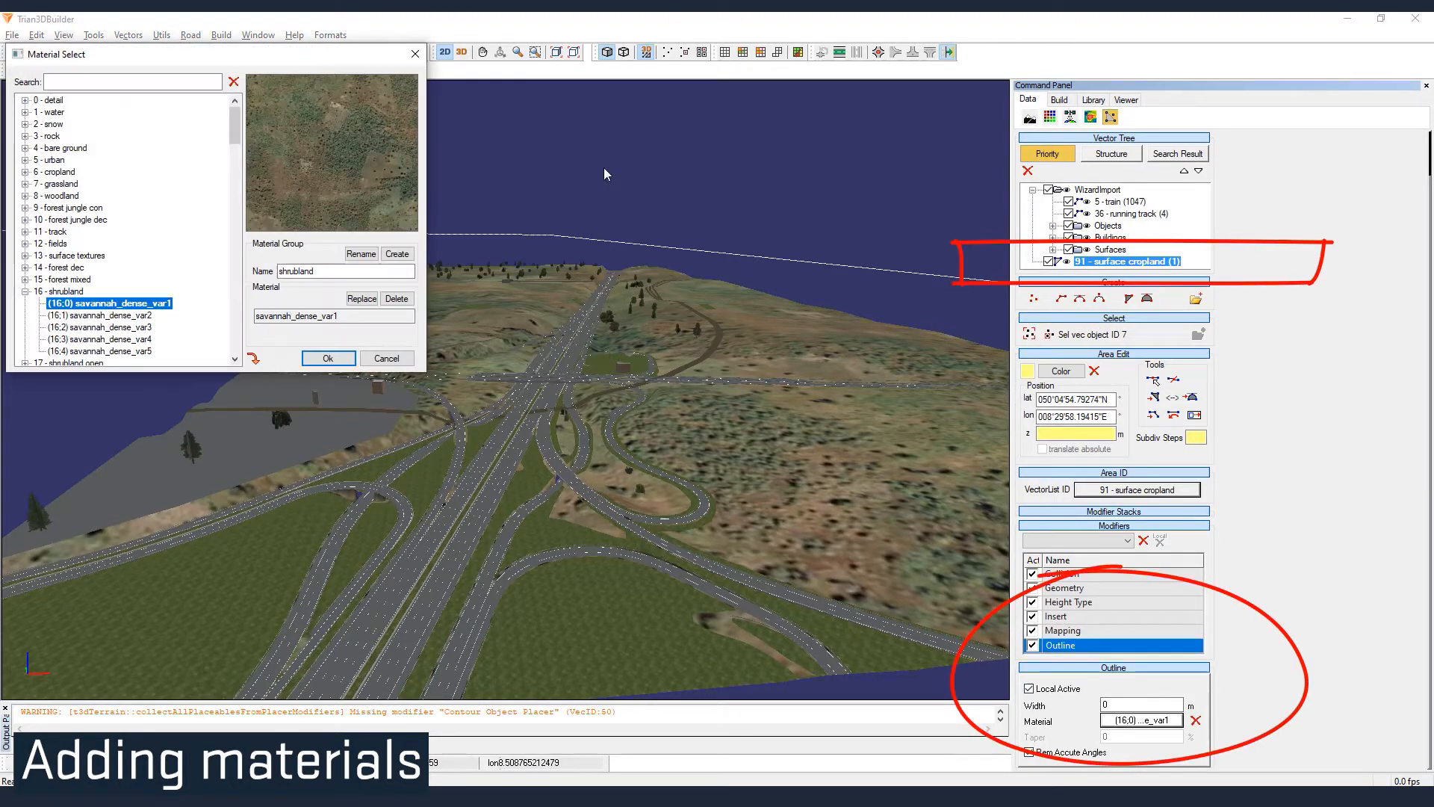
pyautogui.click(25, 291)
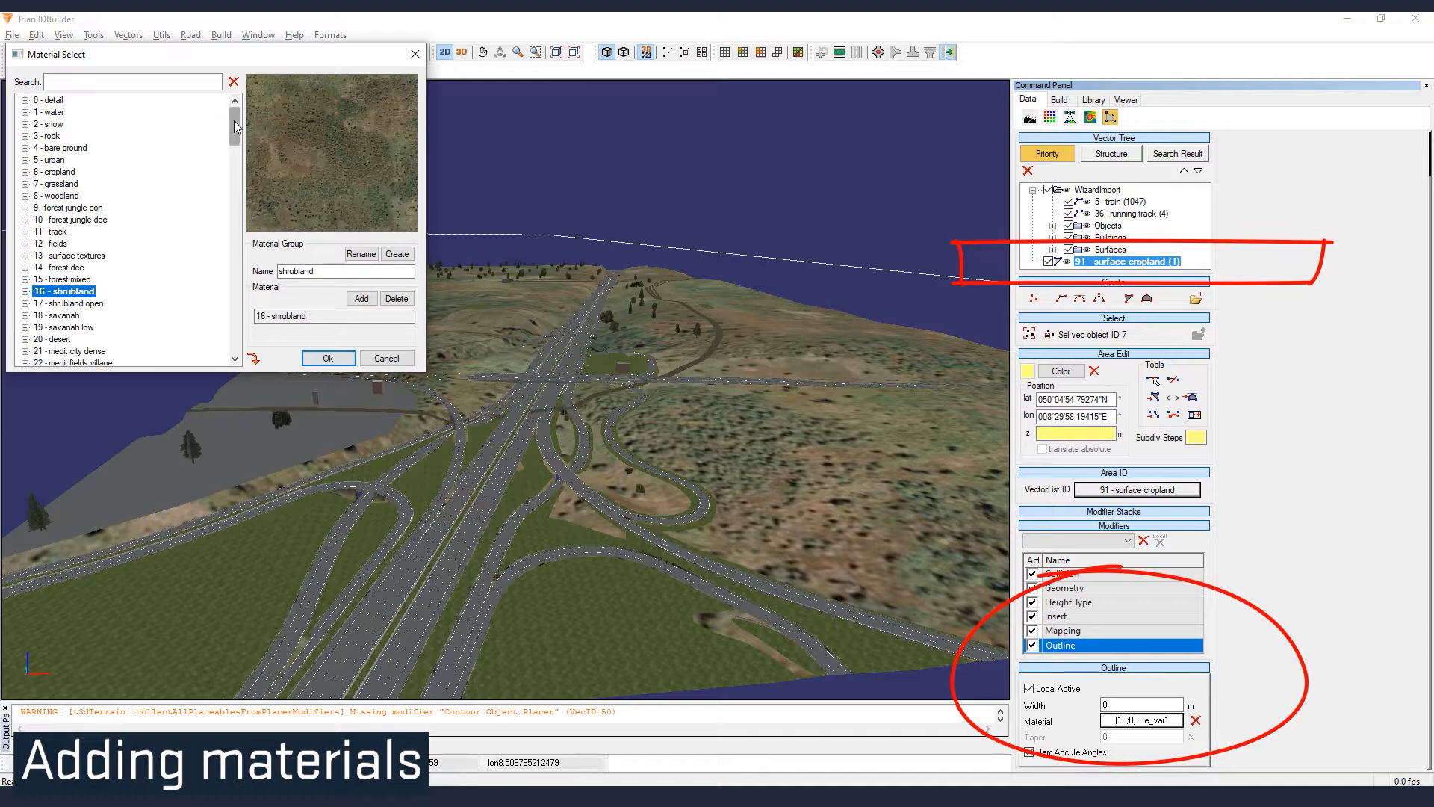
pyautogui.moveTo(234, 121); pyautogui.dragTo(235, 334)
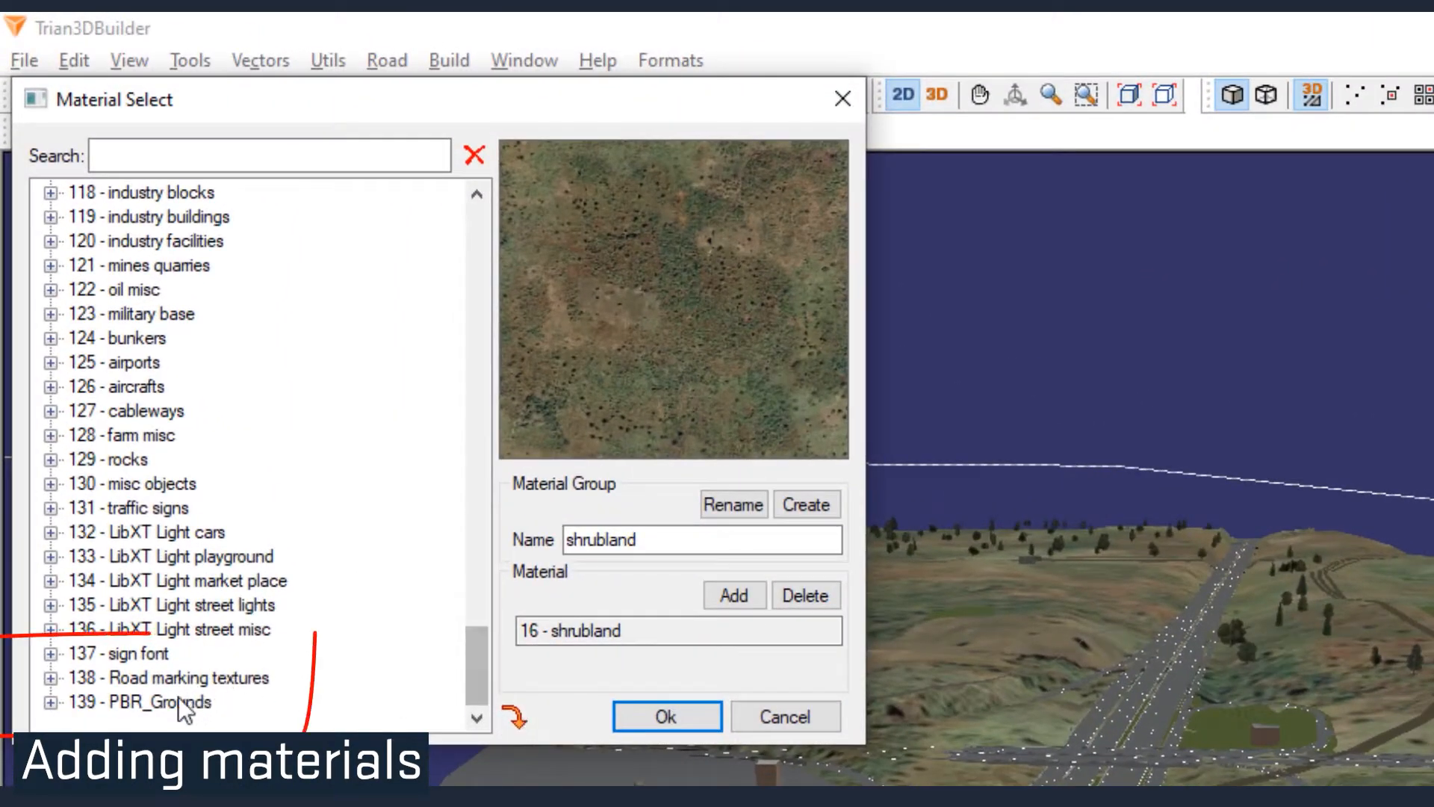
pyautogui.click(97, 429)
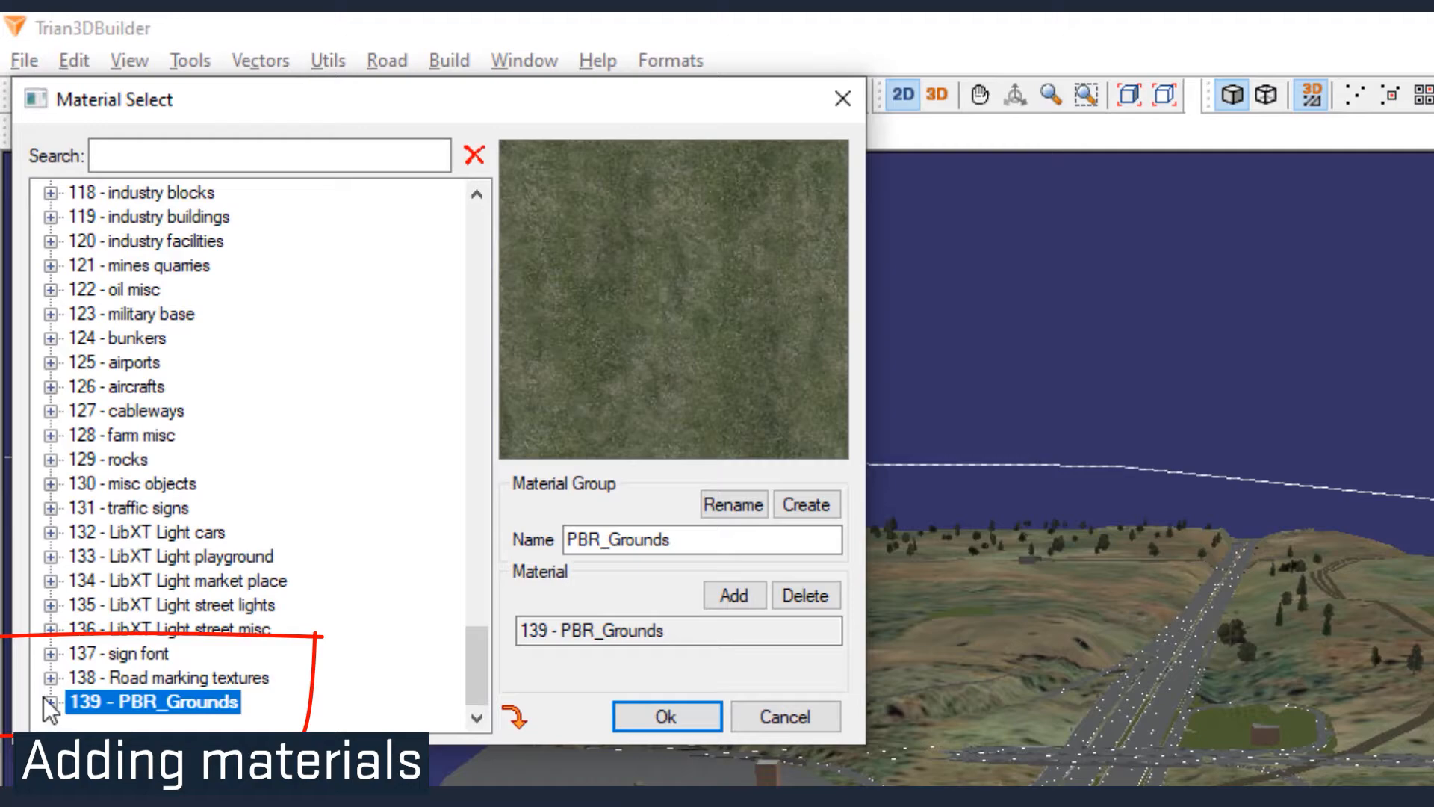
pyautogui.click(50, 703)
pyautogui.click(165, 680)
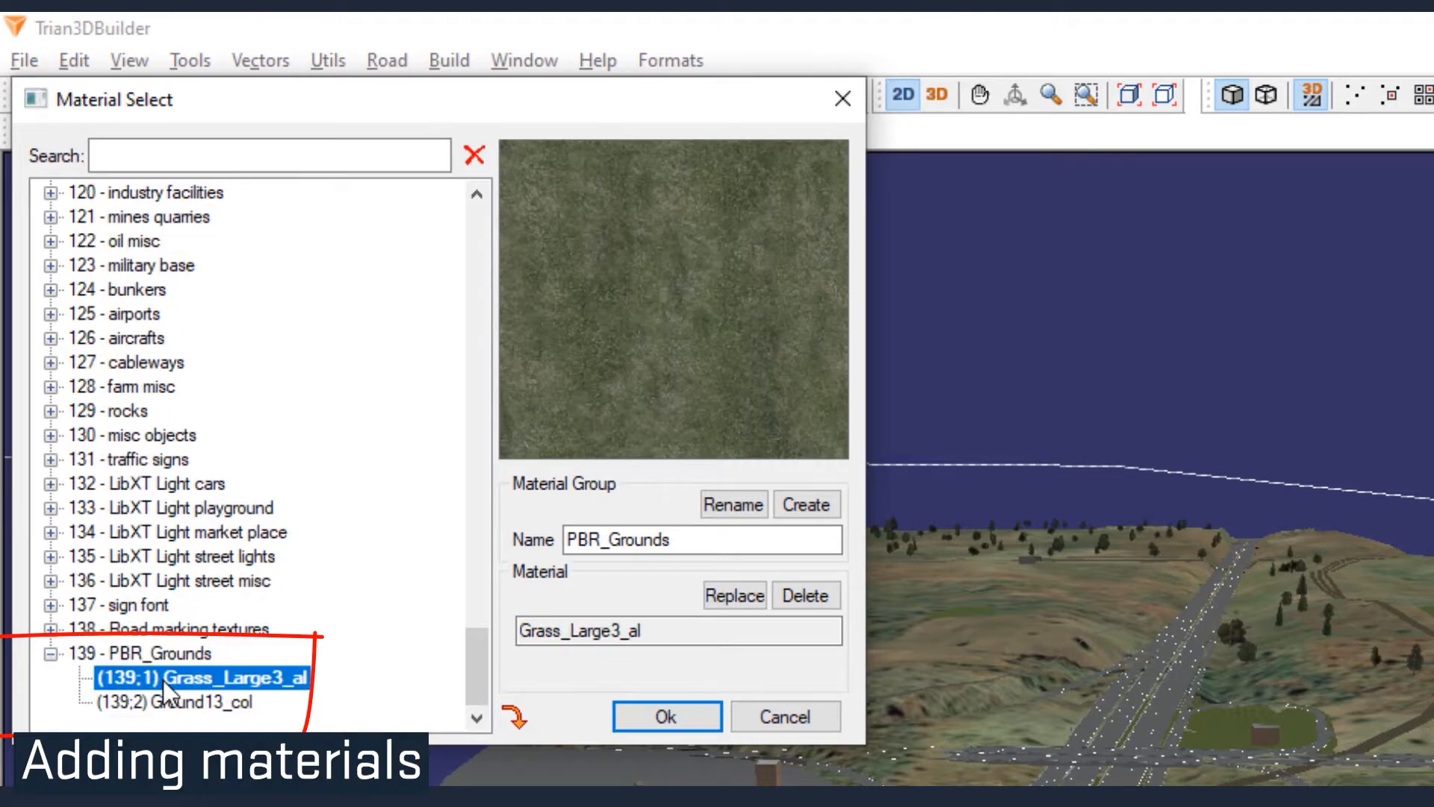
pyautogui.click(179, 703)
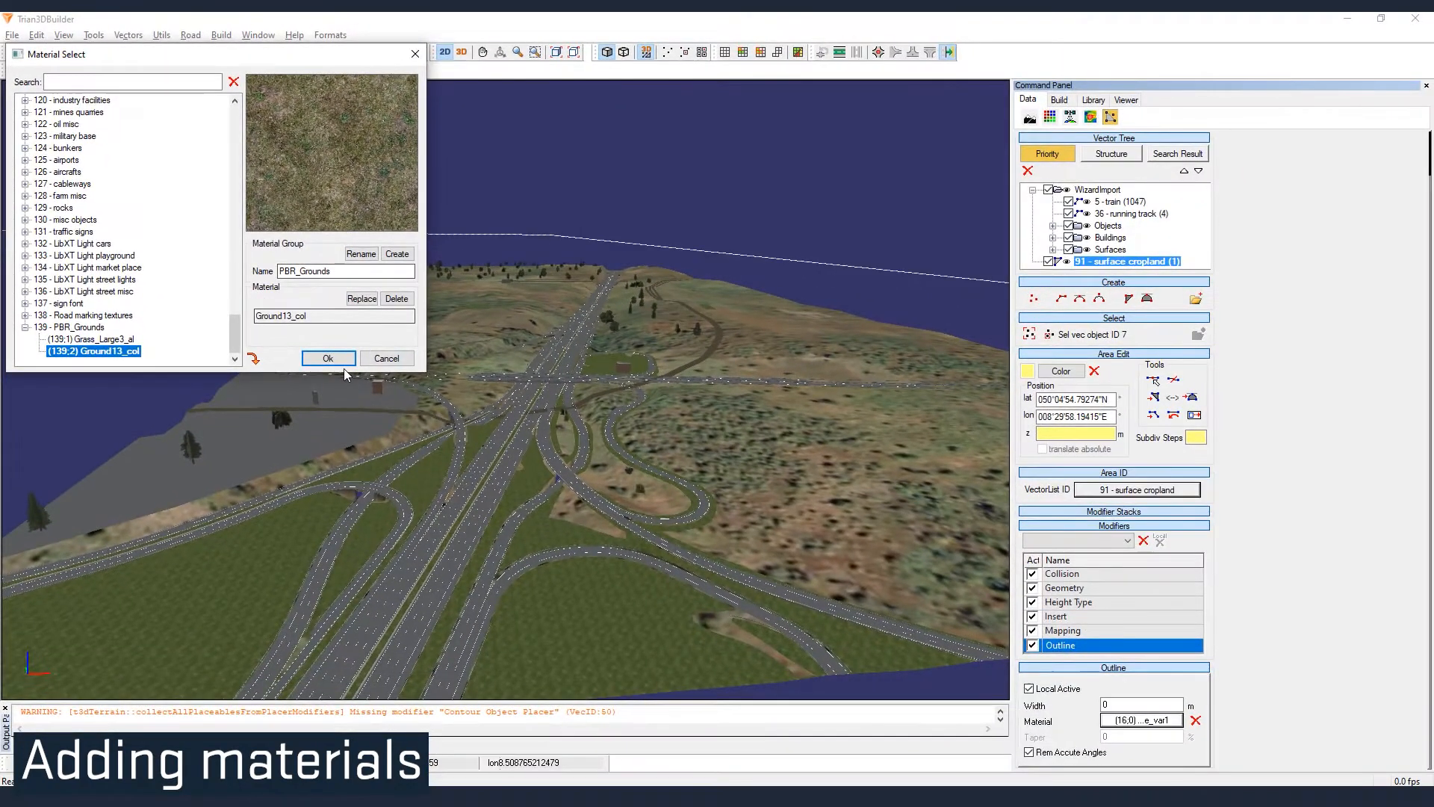
pyautogui.click(328, 358)
pyautogui.click(652, 402)
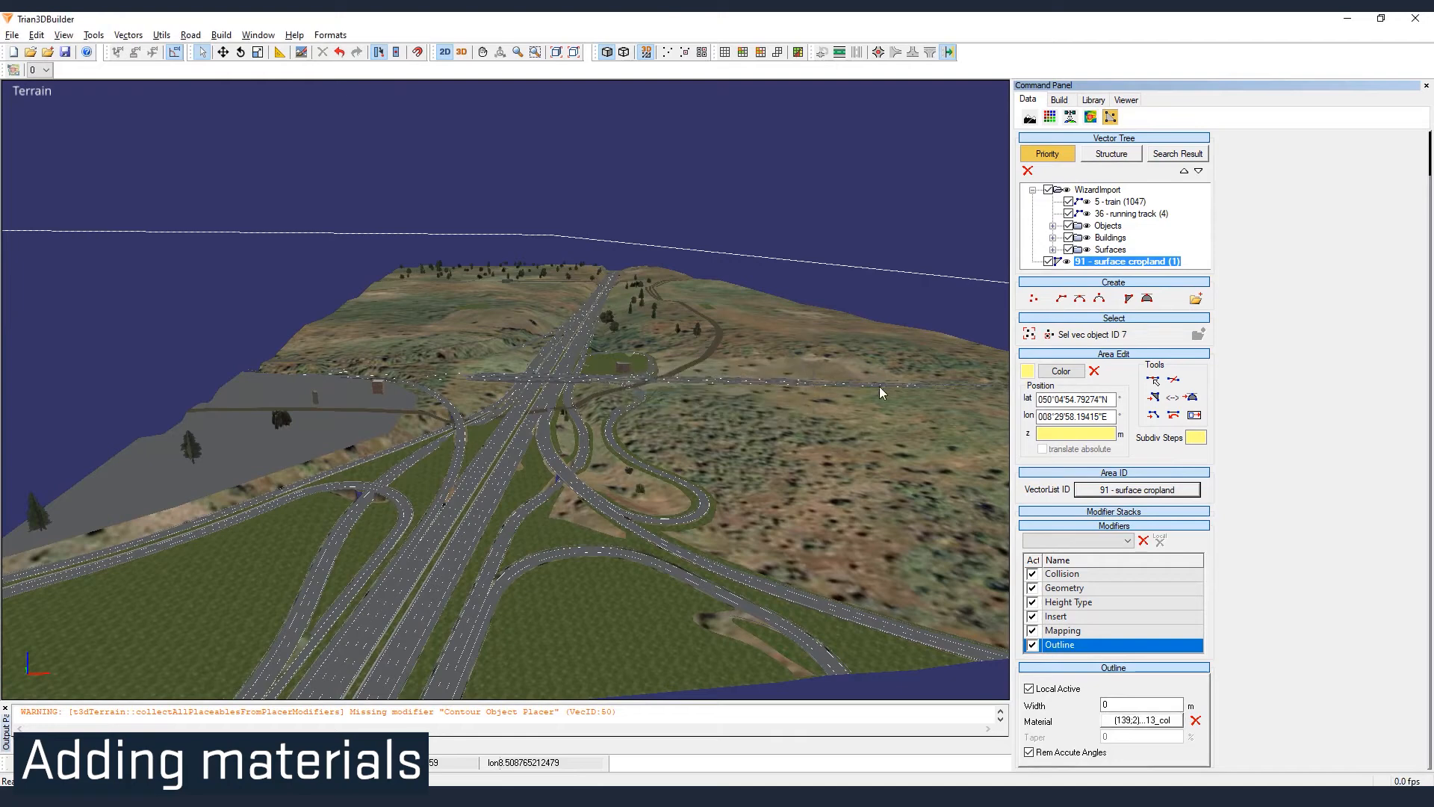
# - Expand the Surfaces group in the vector tree and select the 97 - surface wetland list
pyautogui.doubleClick(1082, 250)
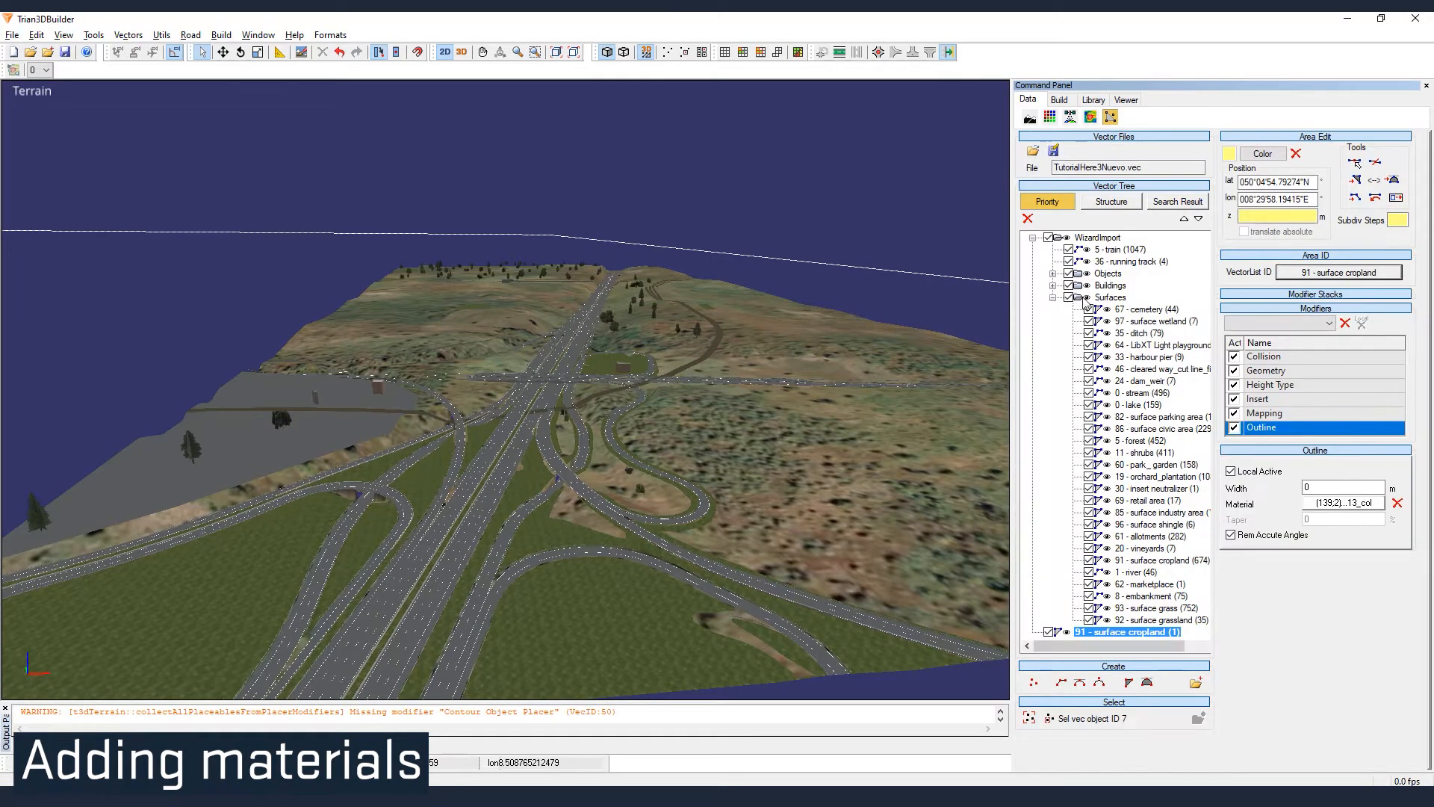
pyautogui.click(1148, 310)
pyautogui.click(1145, 322)
pyautogui.moveTo(469, 370); pyautogui.dragTo(590, 379, button='middle')
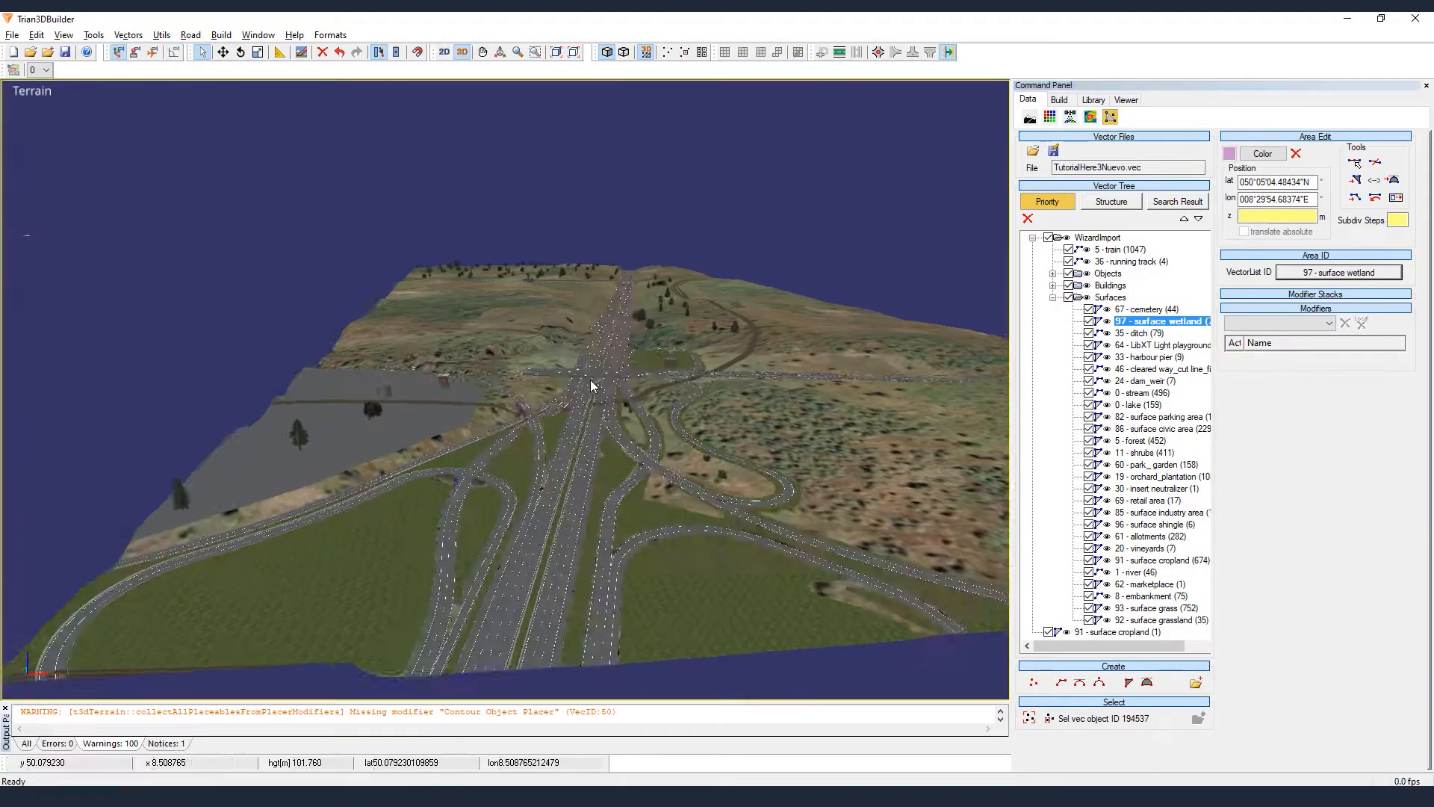
pyautogui.scroll(-2, 603, 380)
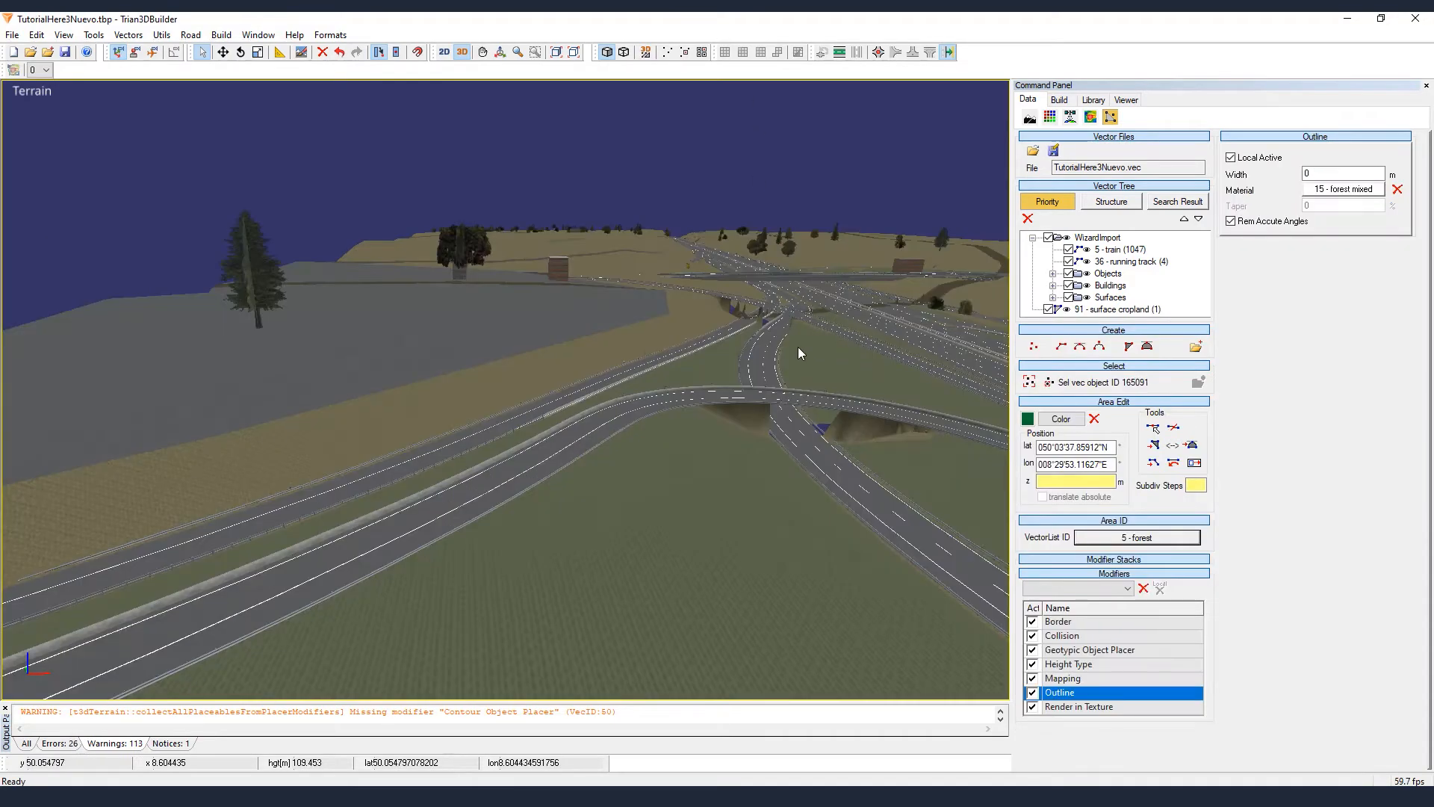
# - Examine the ground textures of the rebuilt terrain beside the motorway ramps from several viewpoints
pyautogui.moveTo(798, 347); pyautogui.dragTo(433, 577, button='middle')
pyautogui.scroll(3, 648, 441)
pyautogui.moveTo(648, 440); pyautogui.dragTo(326, 693, button='middle')
pyautogui.scroll(3, 642, 448)
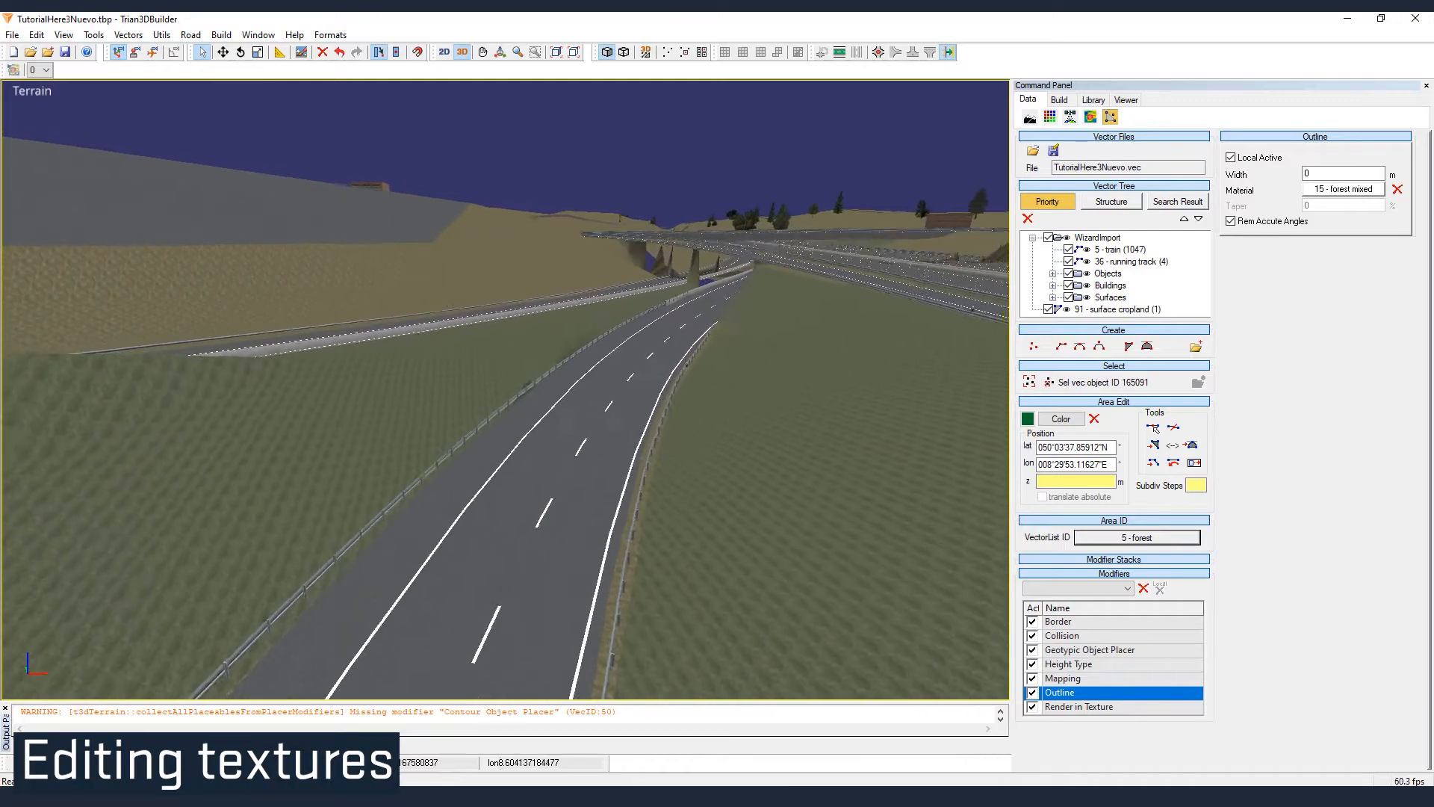
pyautogui.moveTo(649, 478); pyautogui.dragTo(844, 620, button='middle')
pyautogui.moveTo(448, 620); pyautogui.dragTo(600, 690, button='middle')
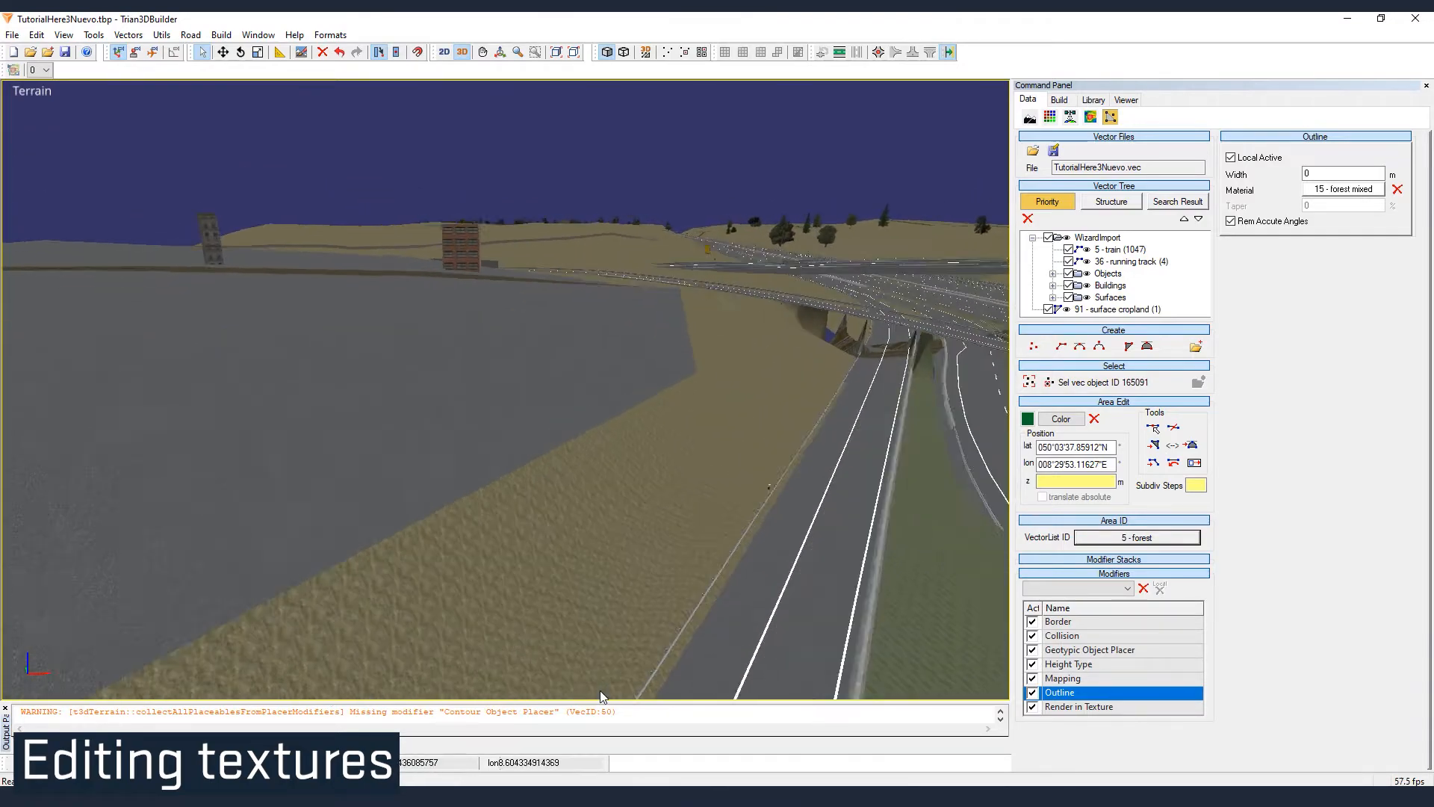
pyautogui.scroll(2, 599, 690)
pyautogui.moveTo(781, 557); pyautogui.dragTo(302, 499, button='middle')
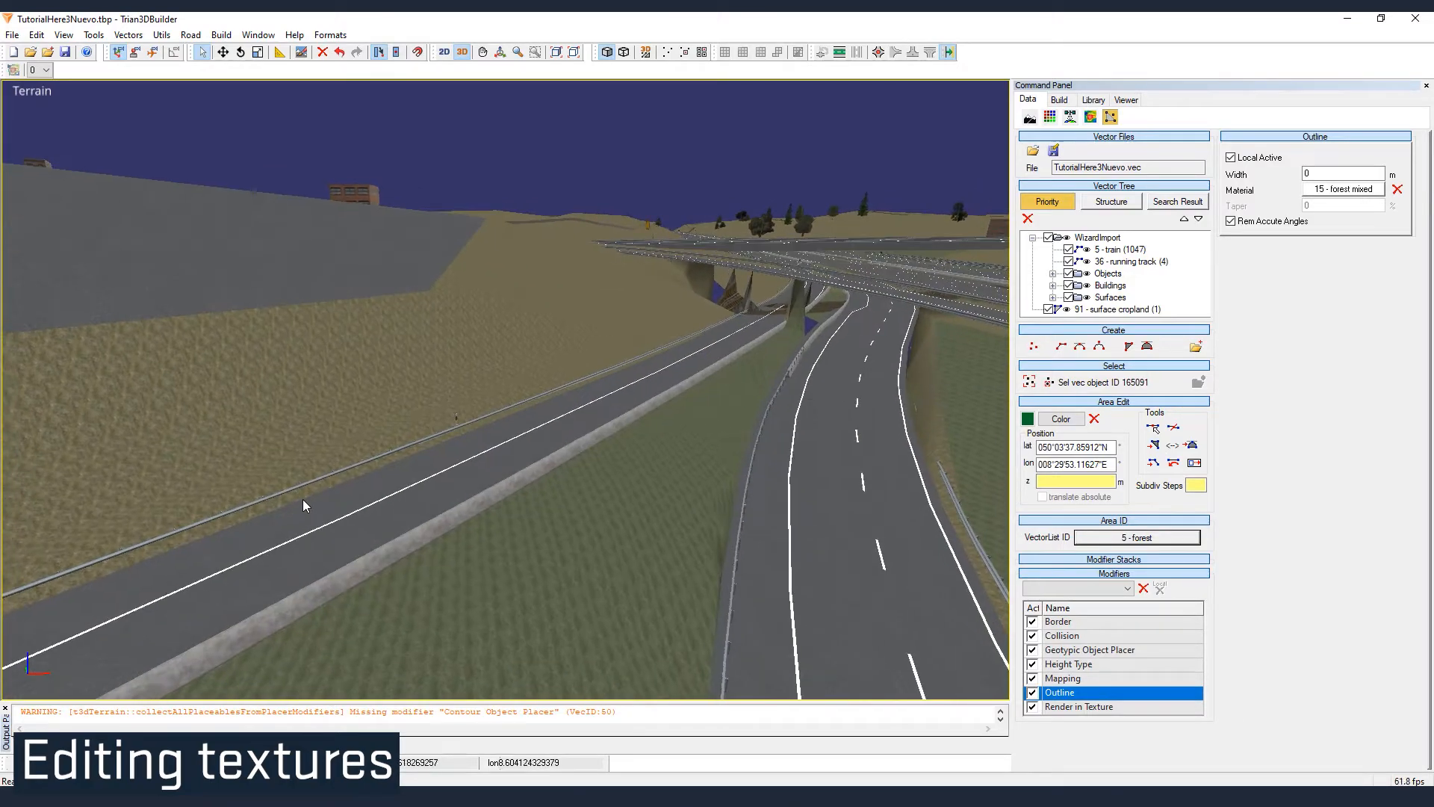
pyautogui.moveTo(678, 484); pyautogui.dragTo(584, 464, button='middle')
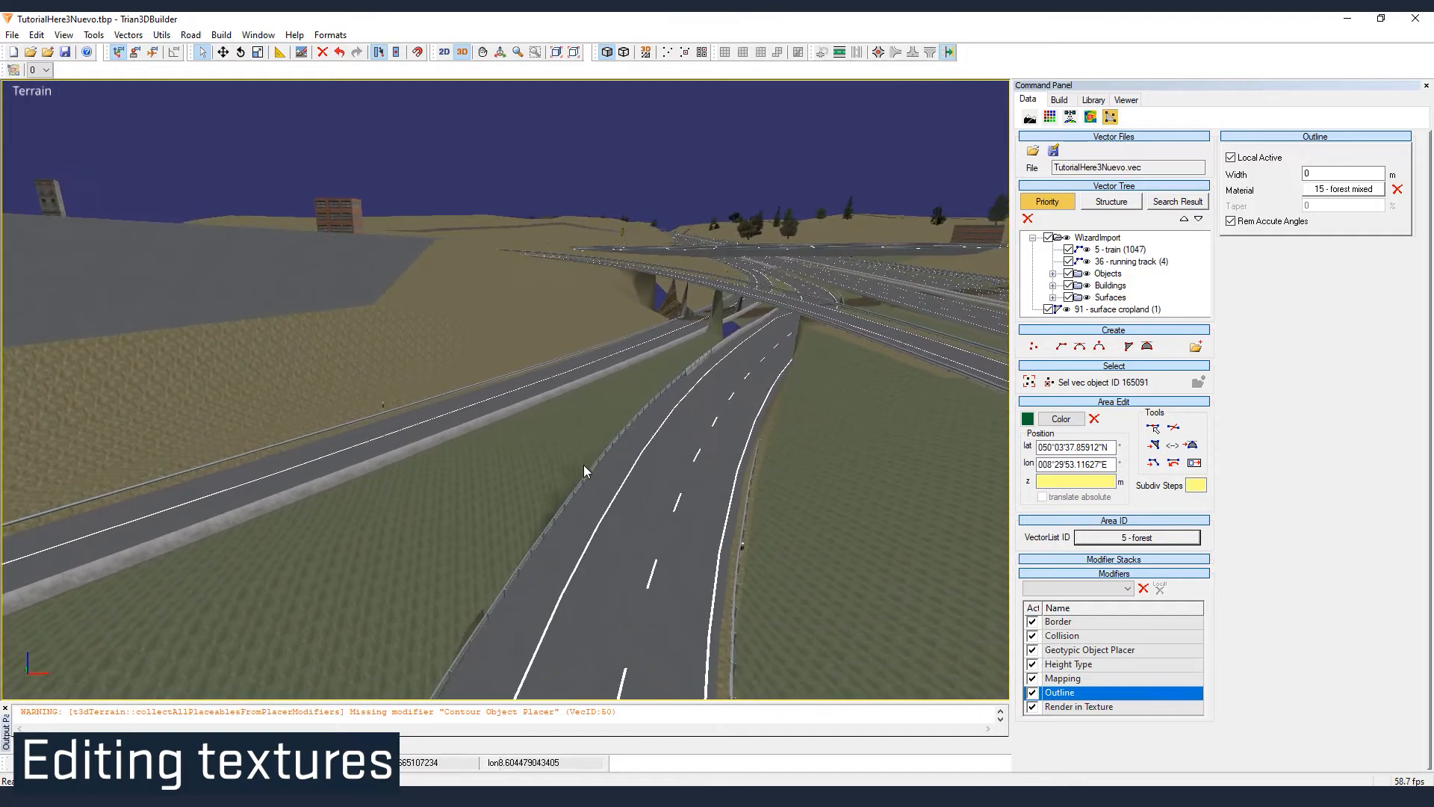
# - Follow the 91 - surface cropland Outline material to its library textures and open the Size attribute of Ground13_disp.jpg for editing
pyautogui.click(1118, 309)
pyautogui.click(1141, 720)
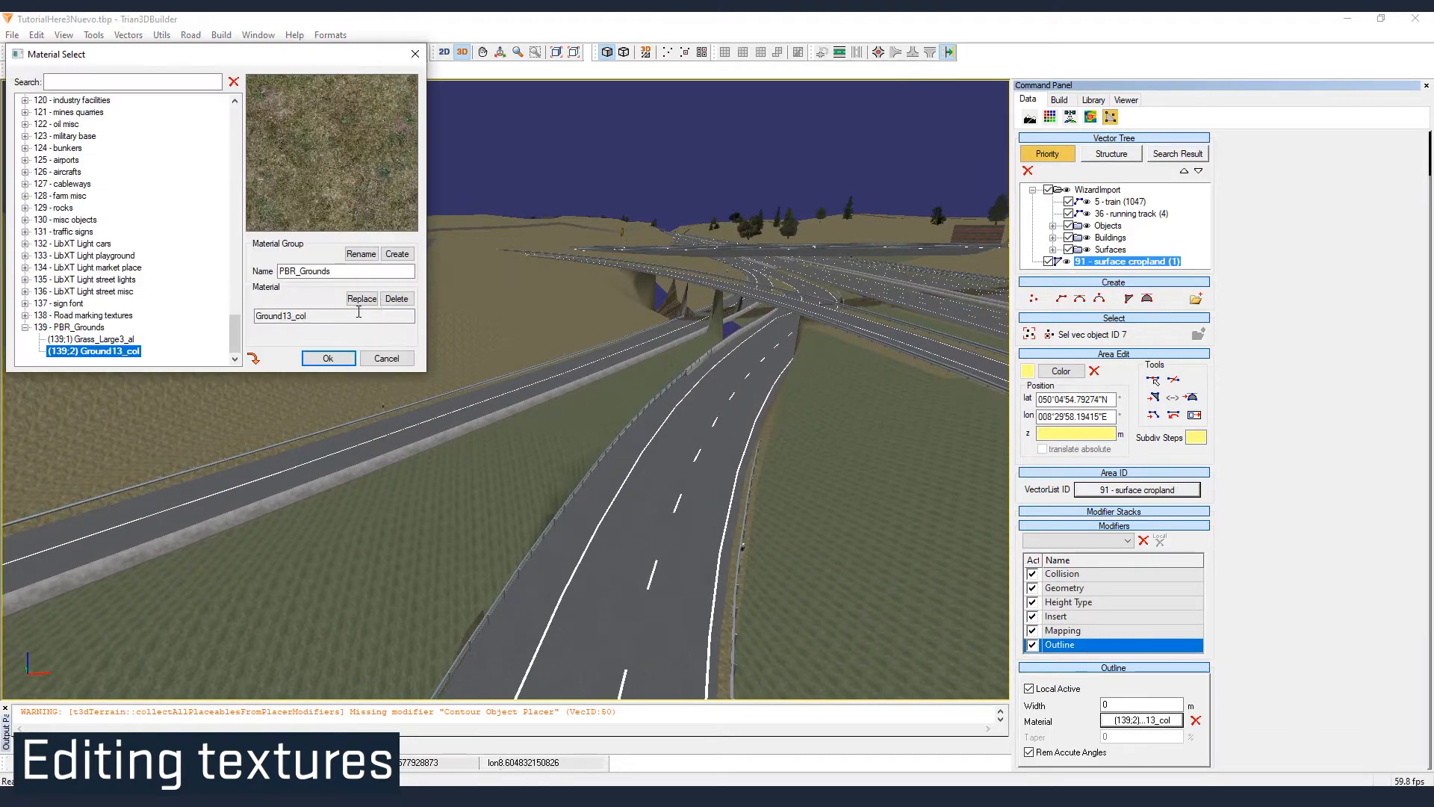
pyautogui.click(254, 359)
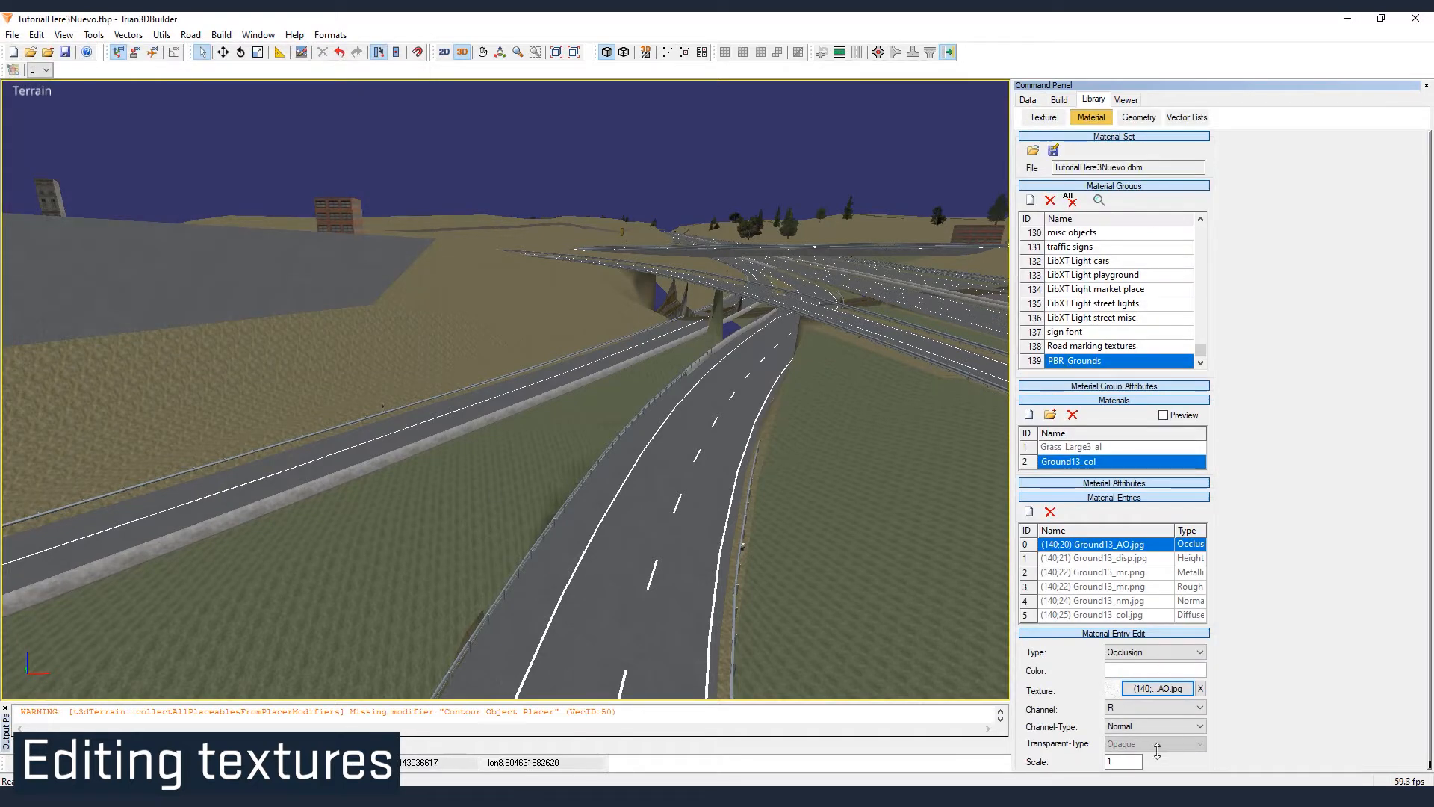
pyautogui.click(1090, 615)
pyautogui.click(1157, 680)
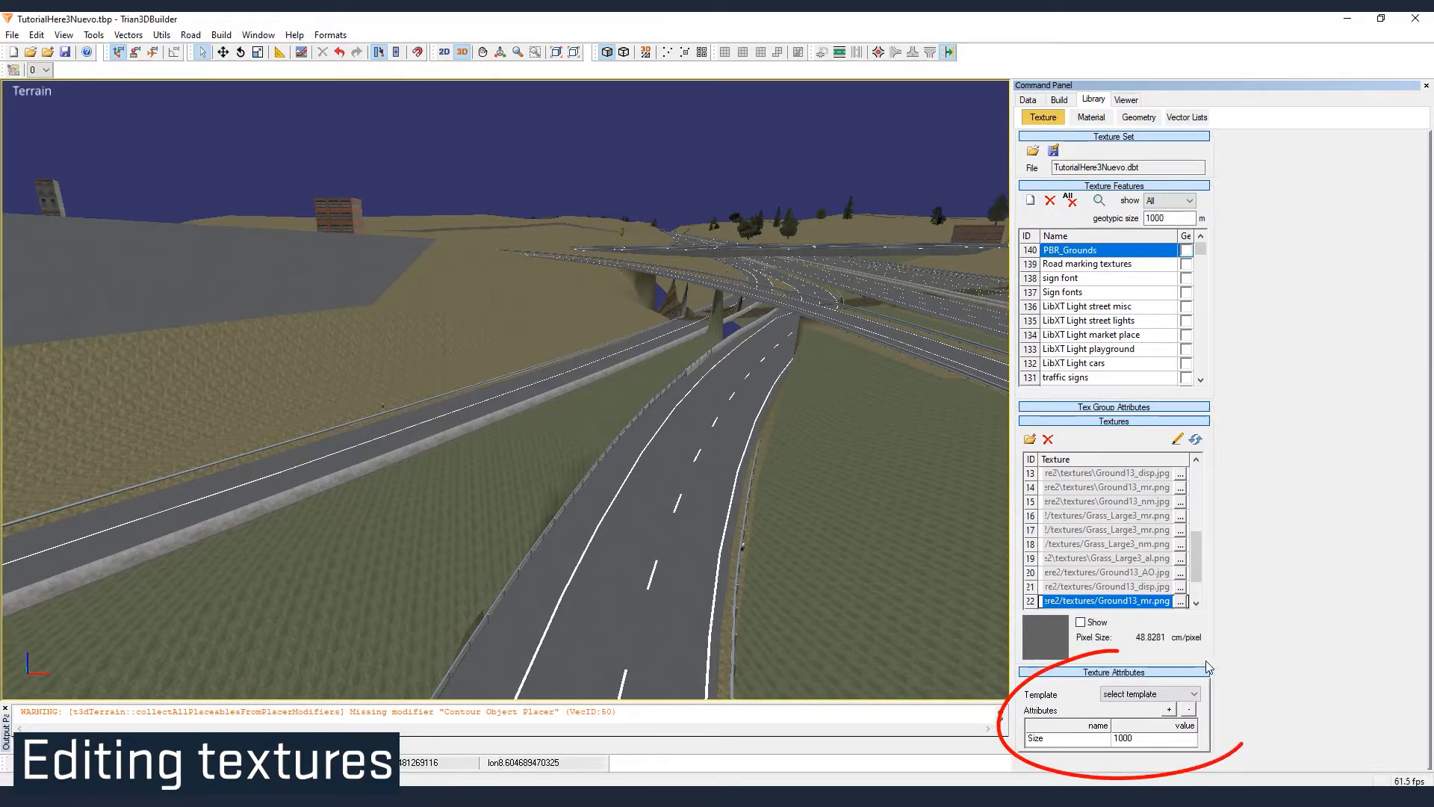
pyautogui.click(1118, 588)
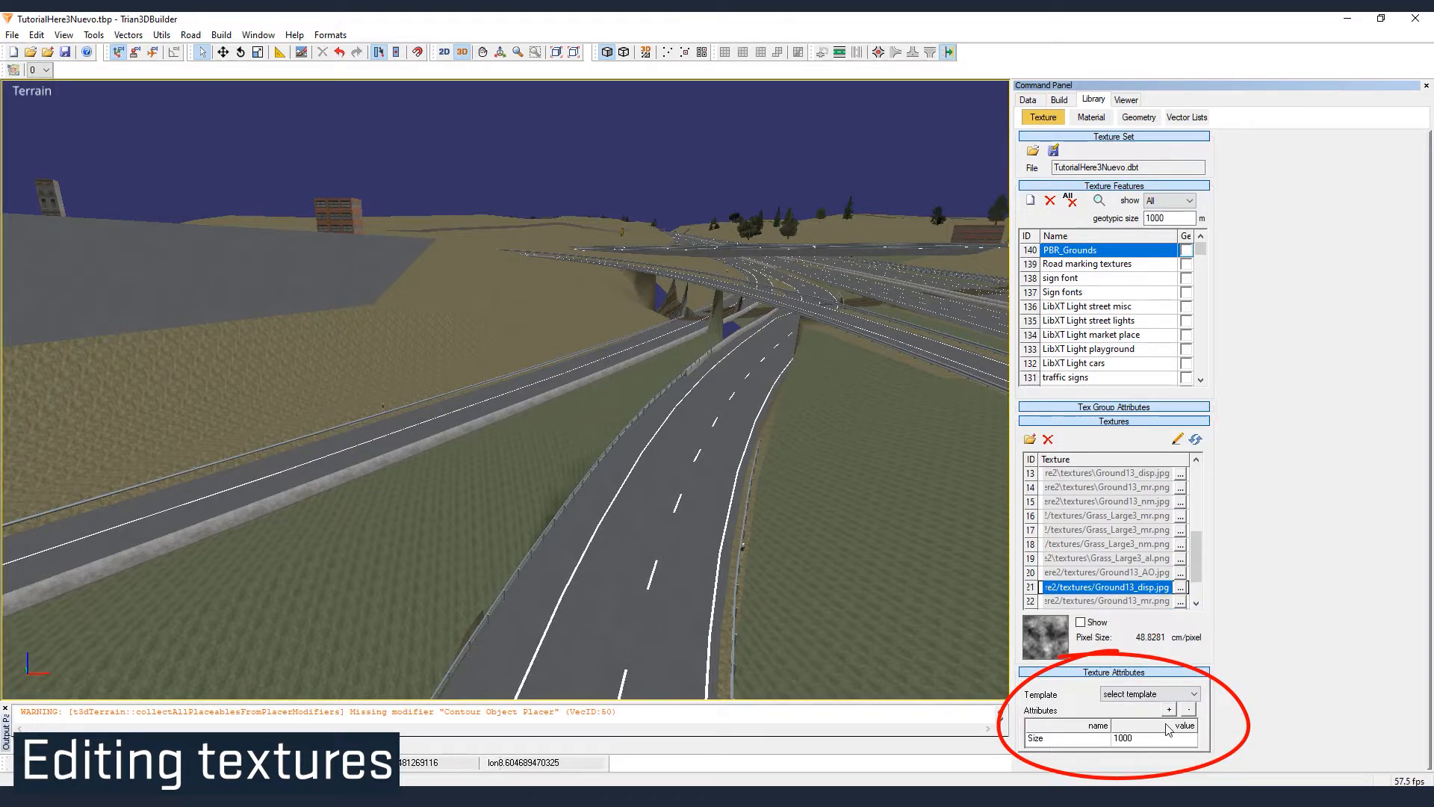
pyautogui.click(1147, 739)
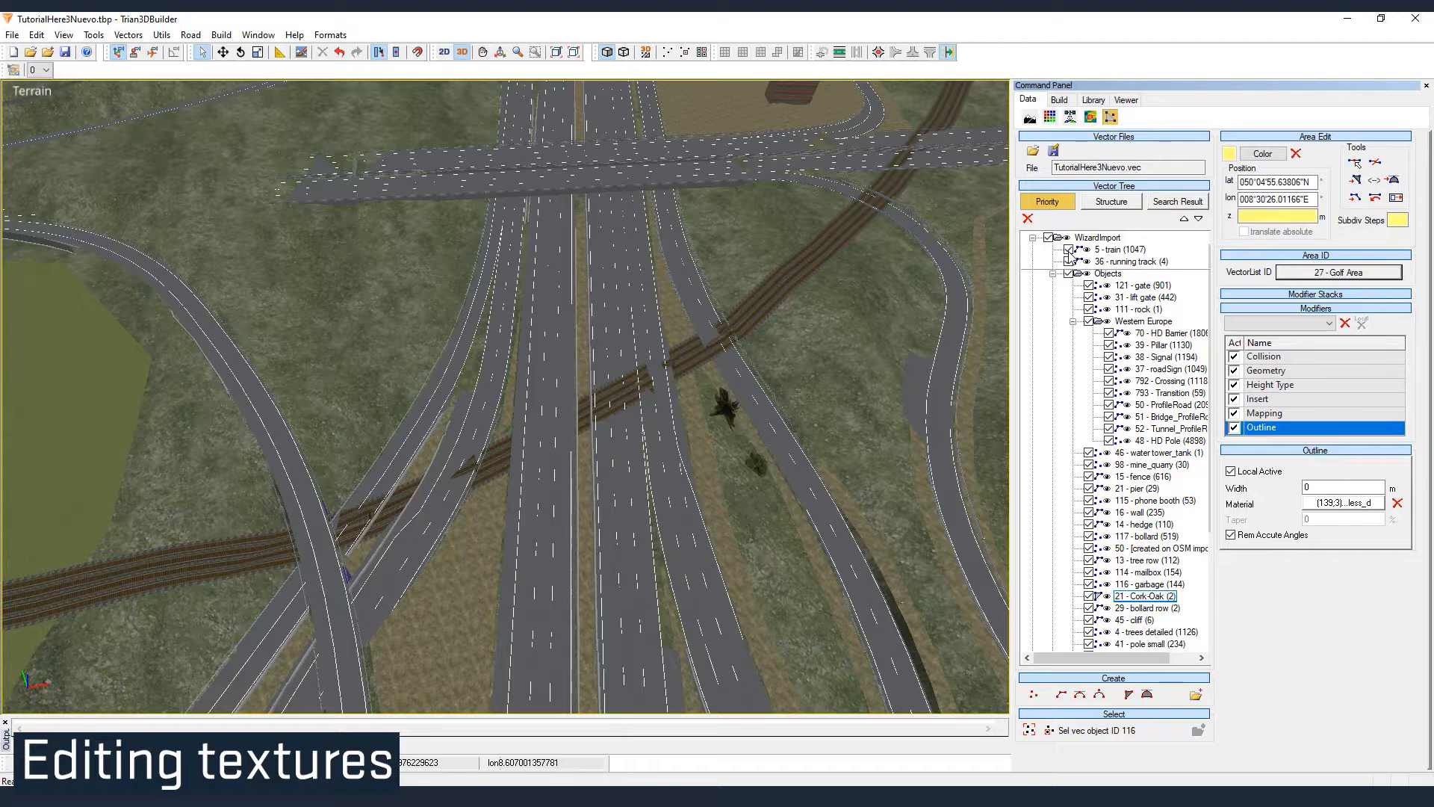
# - Deactivate the 5 - train and 36 - running track lists in the vector tree
pyautogui.click(1069, 251)
pyautogui.click(1068, 261)
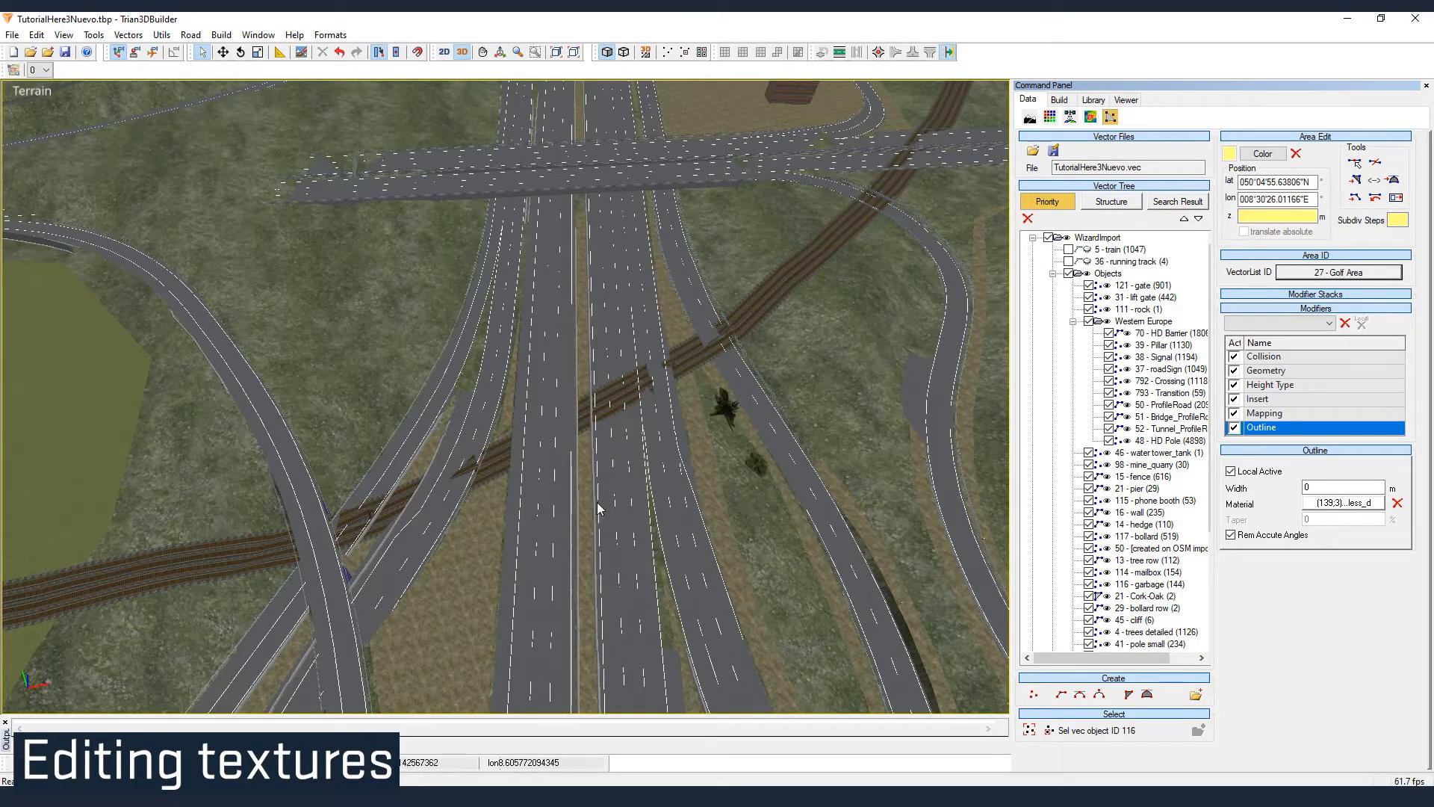
pyautogui.scroll(-2, 596, 499)
pyautogui.moveTo(548, 590); pyautogui.dragTo(561, 551, button='middle')
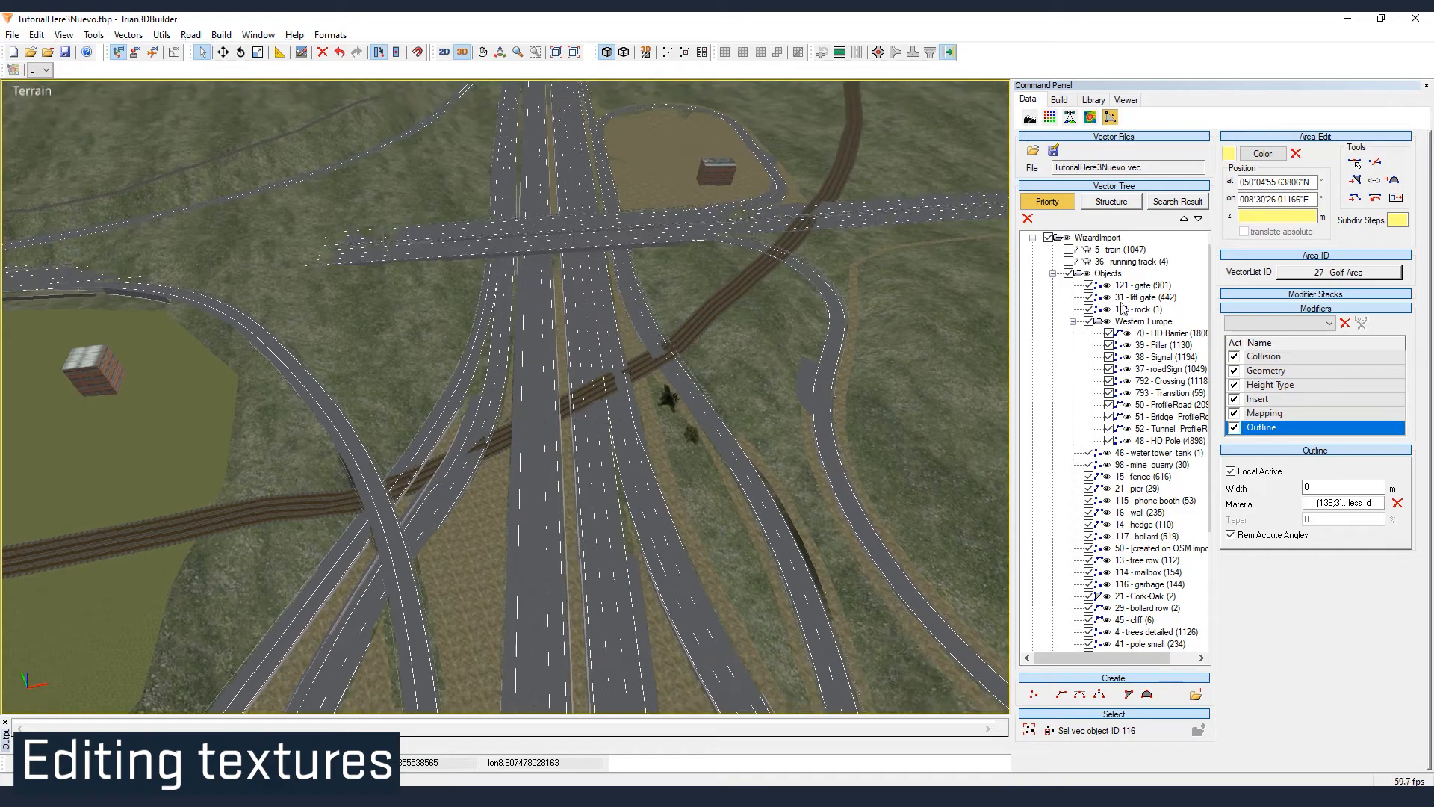
# - Select the Western Europe group and inspect the ramp overpass and its surroundings in 3D
pyautogui.click(1140, 321)
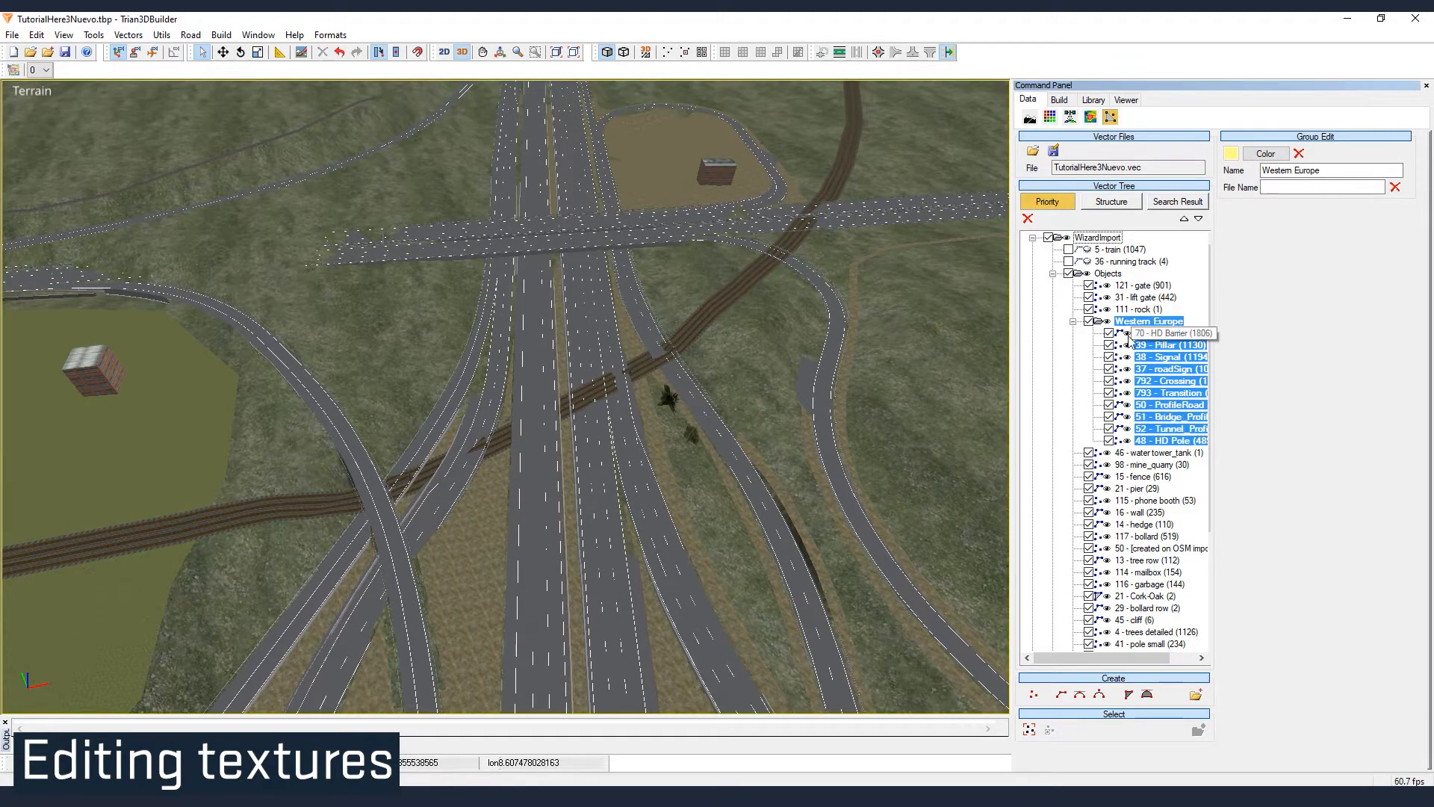
pyautogui.moveTo(464, 602); pyautogui.dragTo(602, 419, button='middle')
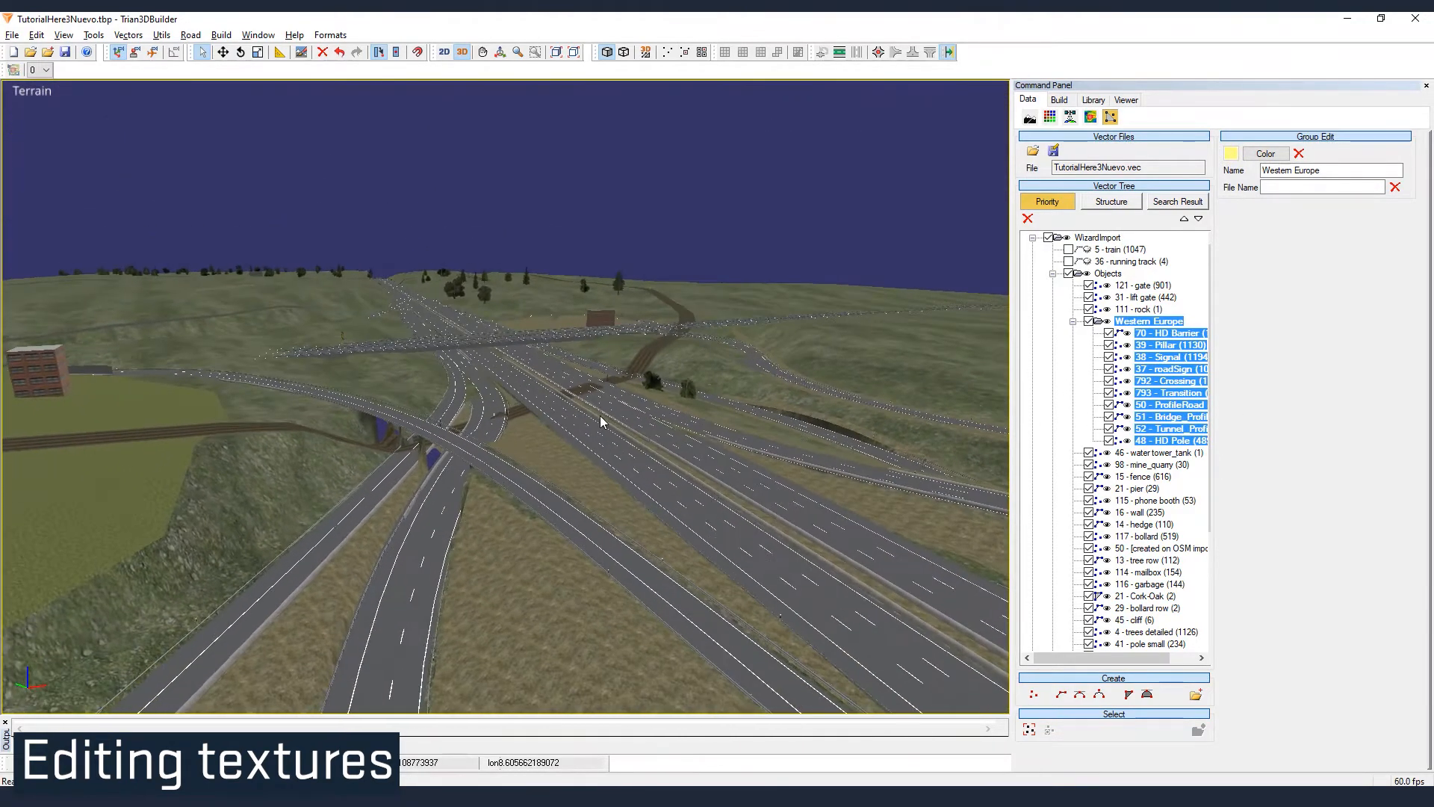
pyautogui.moveTo(483, 500); pyautogui.dragTo(401, 478, button='middle')
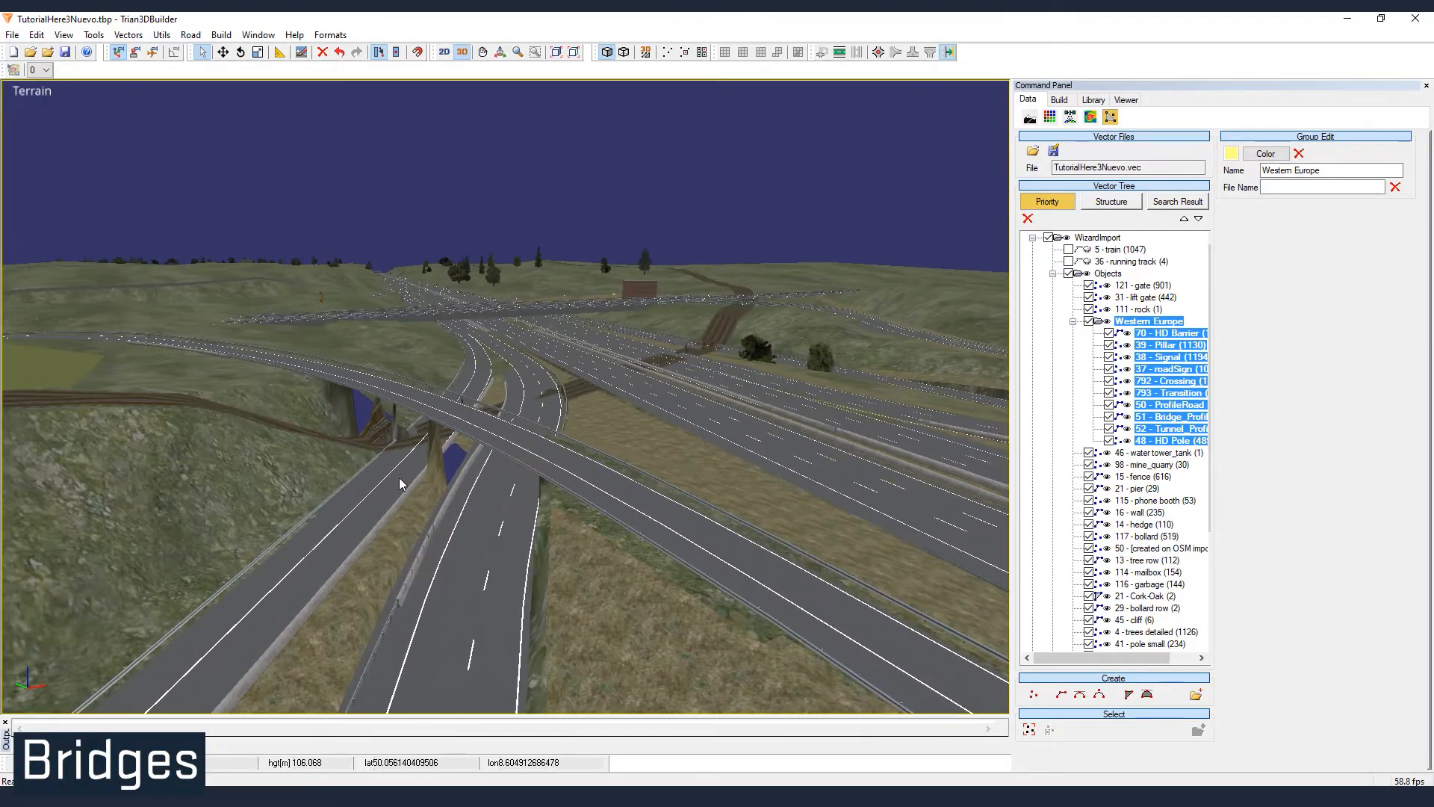
# - Switch to the 2D ortho view and select the 50 - ProfileRoad line that runs across the ramp overpass
pyautogui.press('F2')
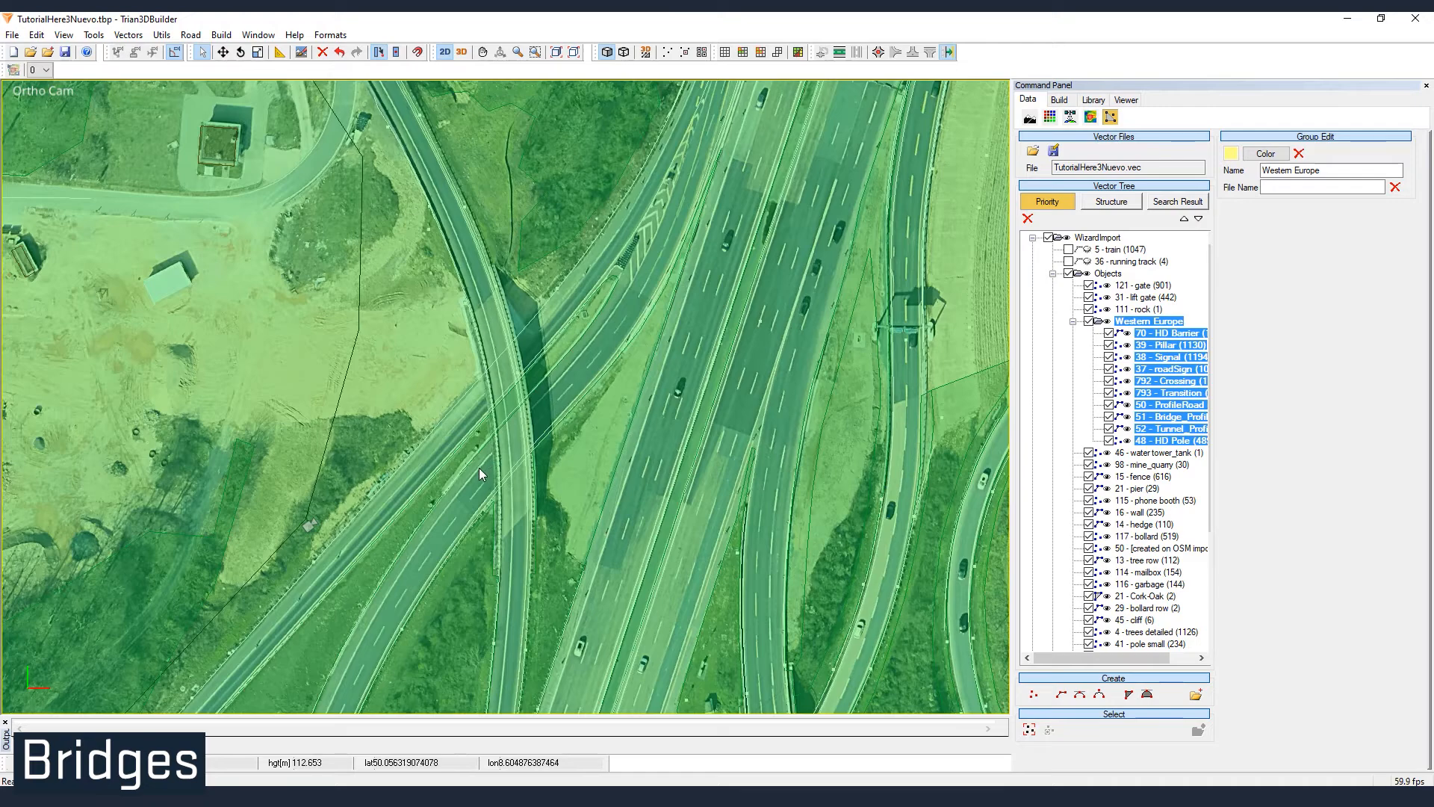
pyautogui.scroll(5, 566, 401)
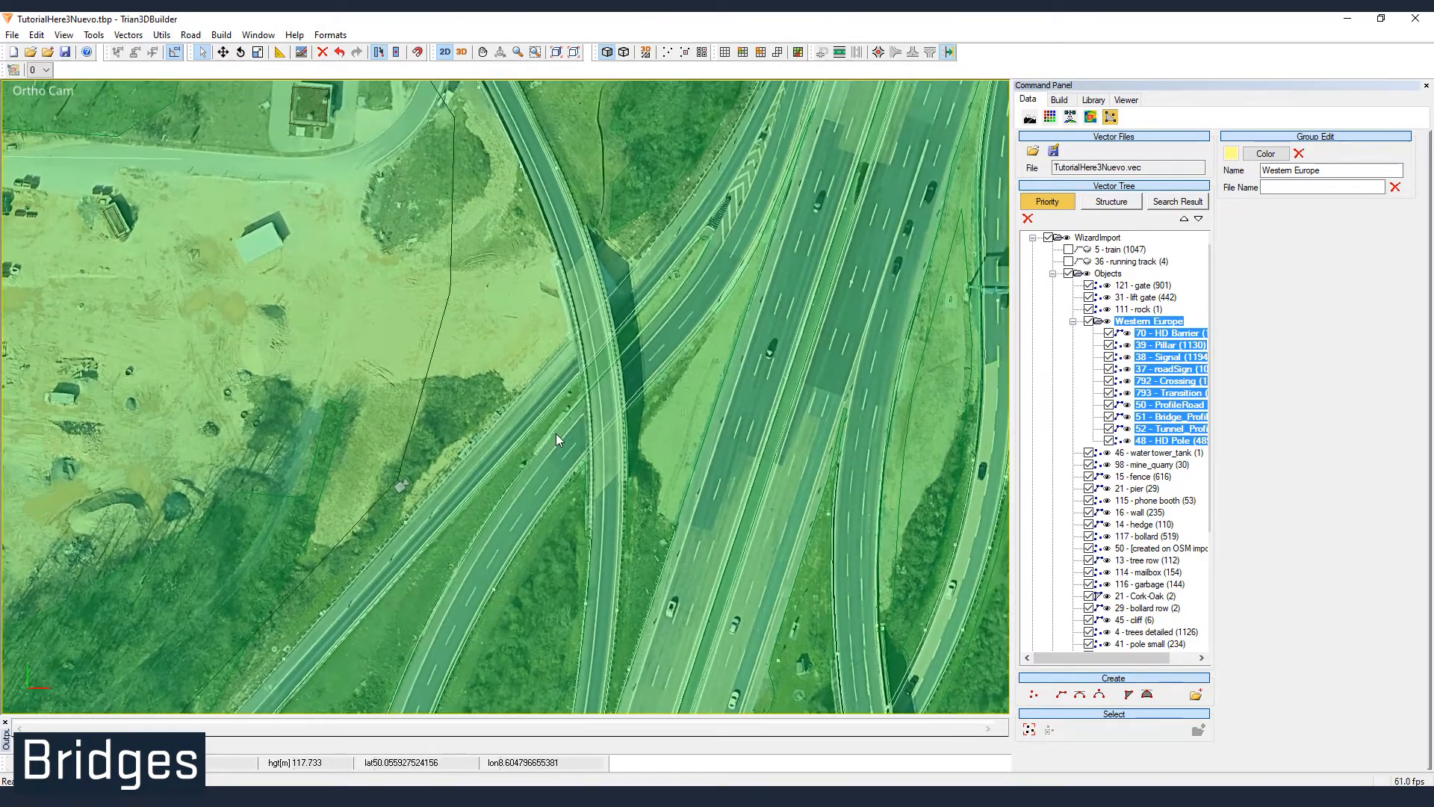
pyautogui.click(556, 433)
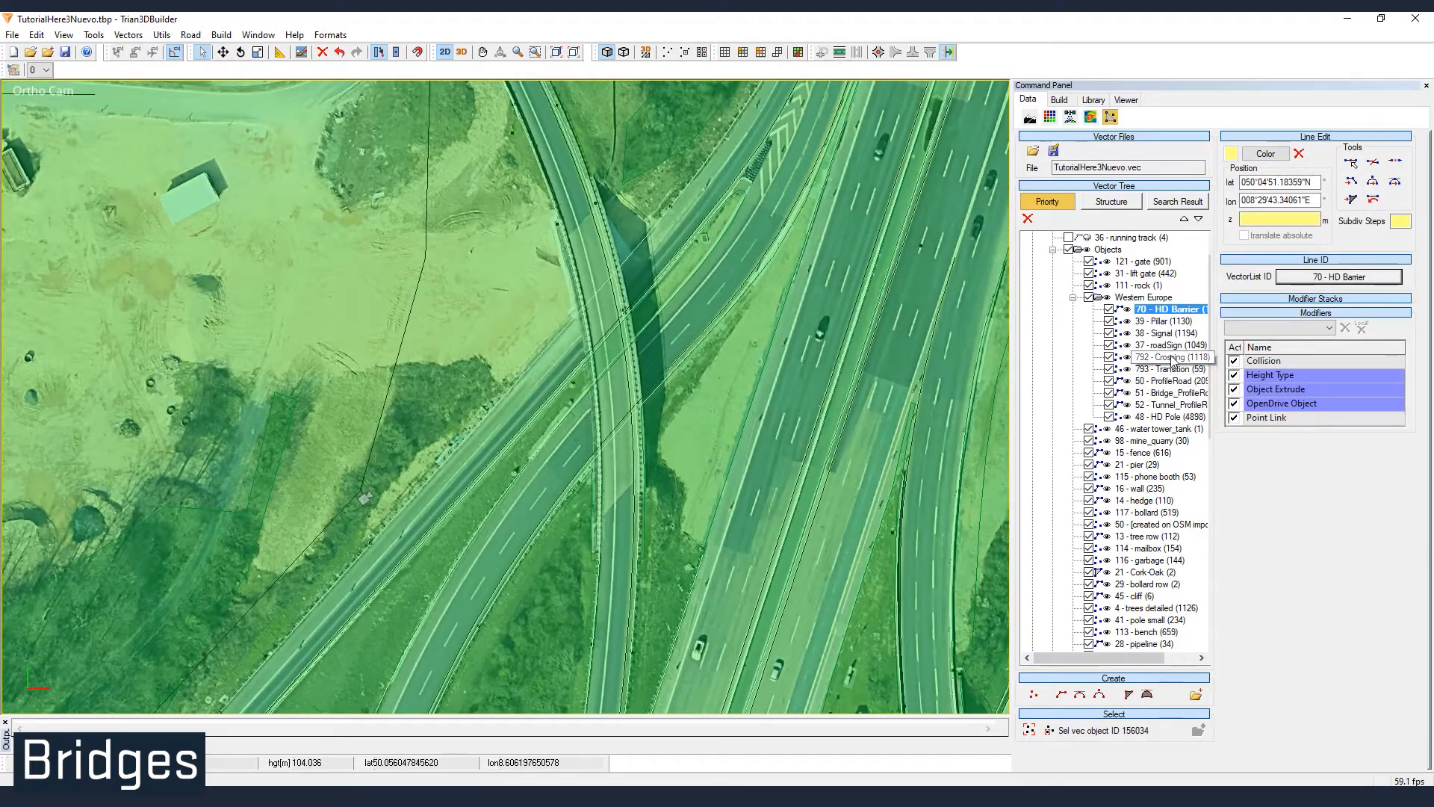
pyautogui.click(1169, 381)
pyautogui.scroll(3, 586, 403)
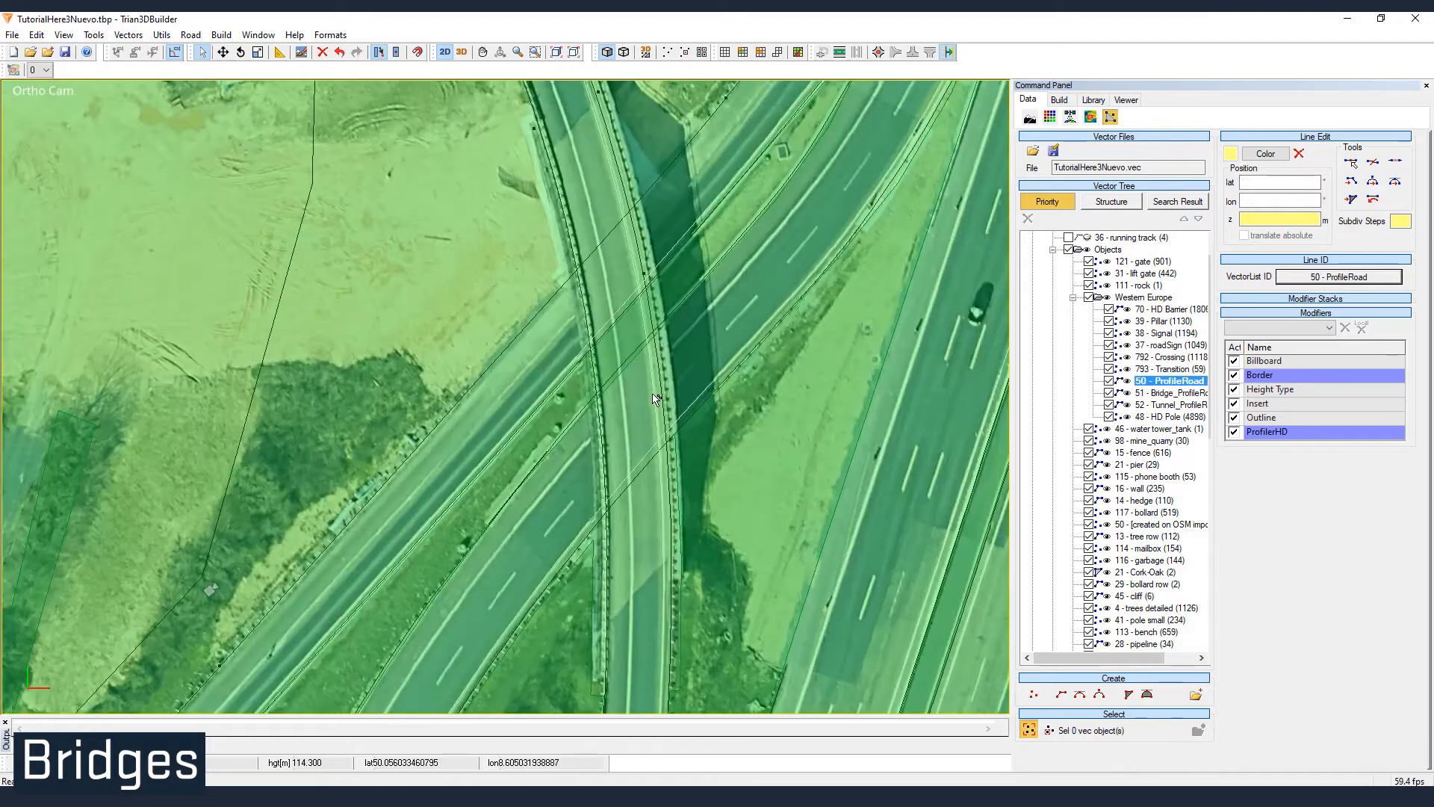
pyautogui.click(655, 400)
pyautogui.scroll(-6, 651, 403)
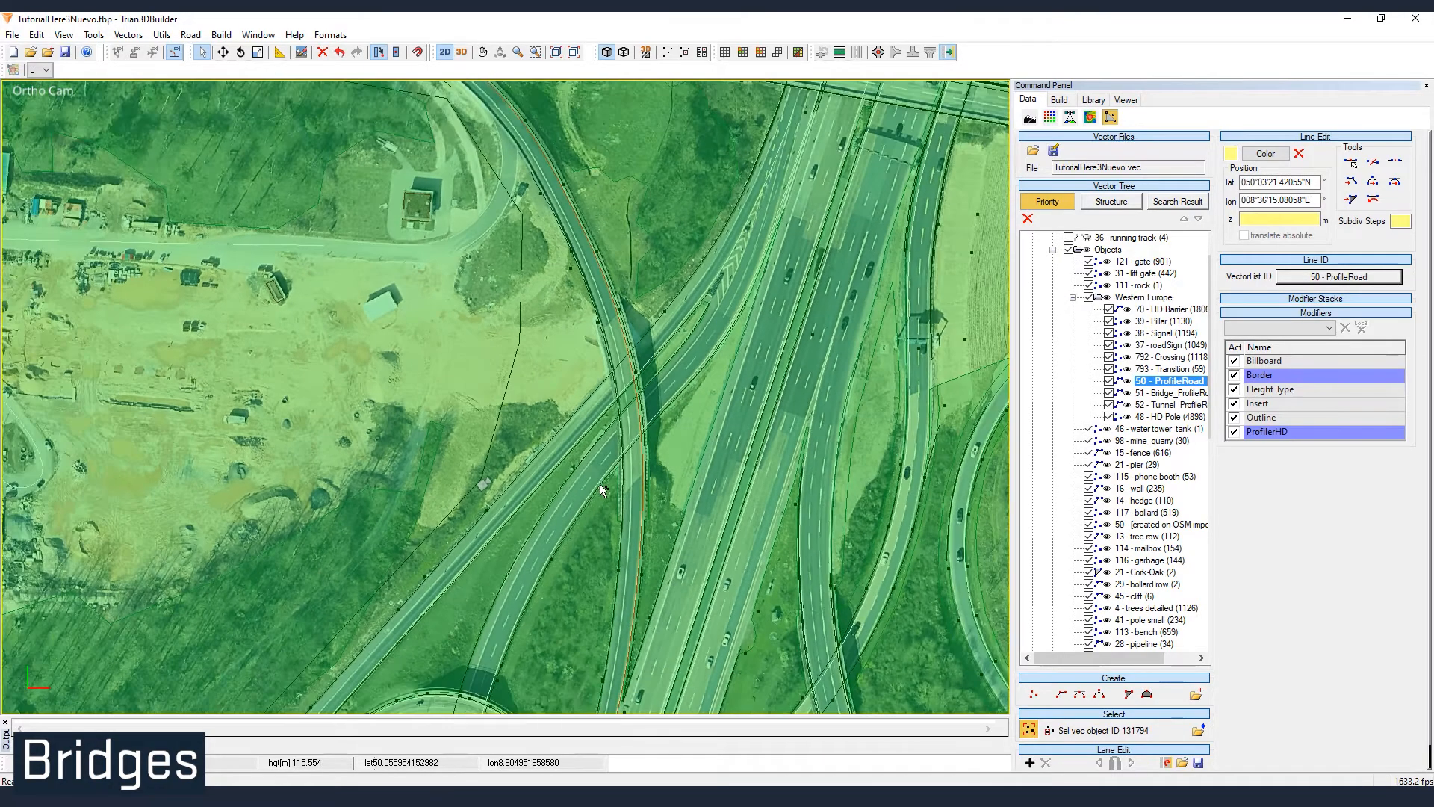
pyautogui.scroll(3, 599, 484)
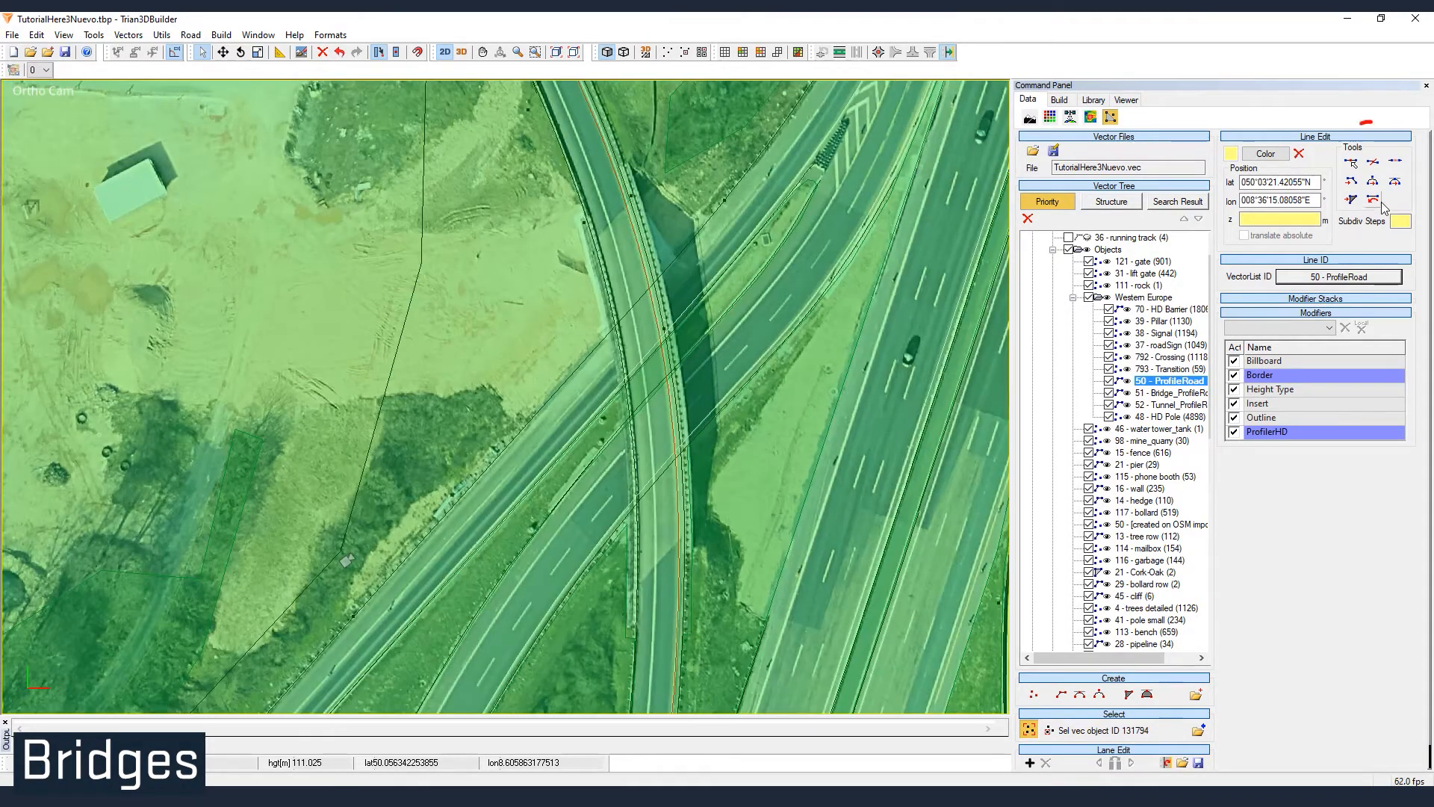
# - Split the selected ProfileRoad line at both ends of the overpass
pyautogui.click(1374, 162)
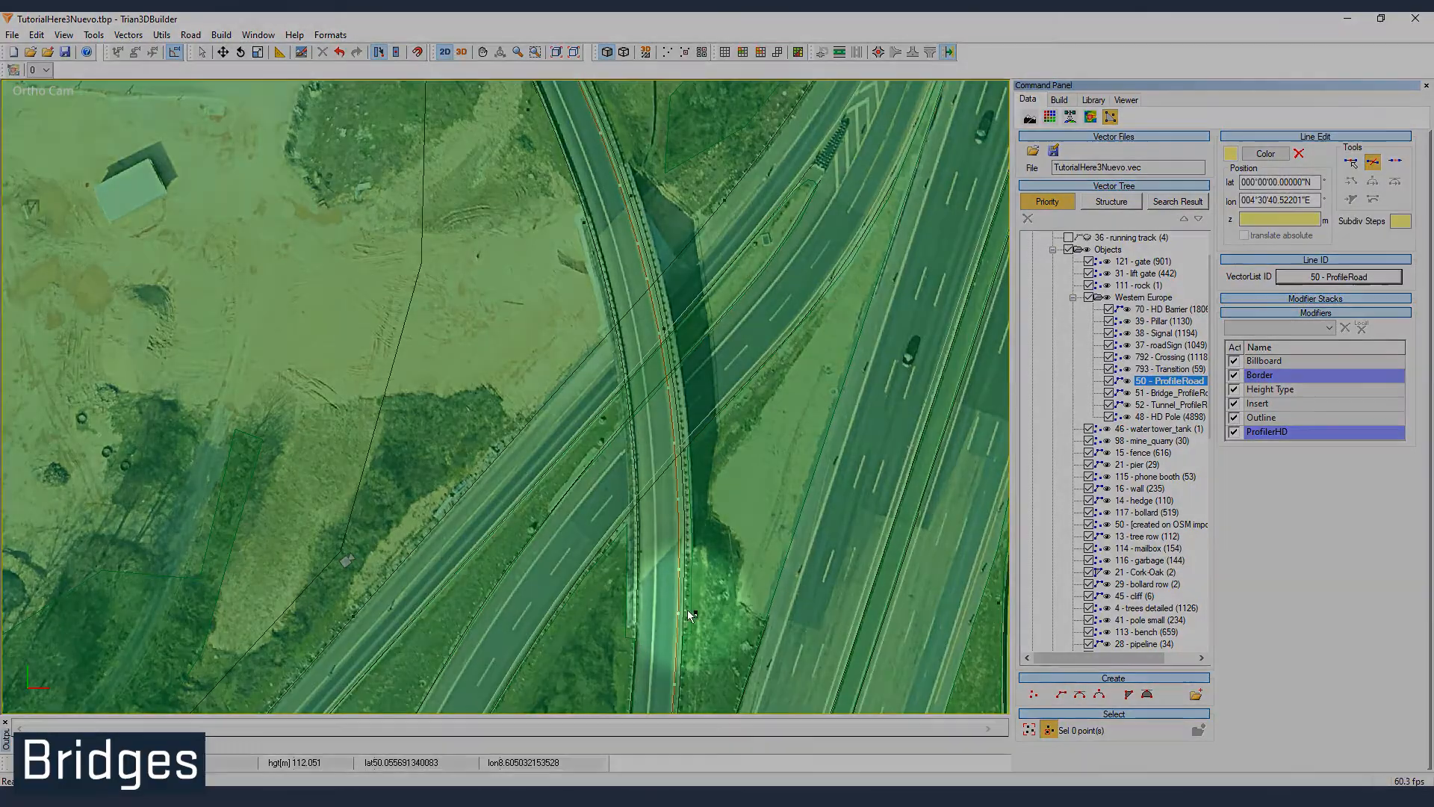
pyautogui.click(678, 609)
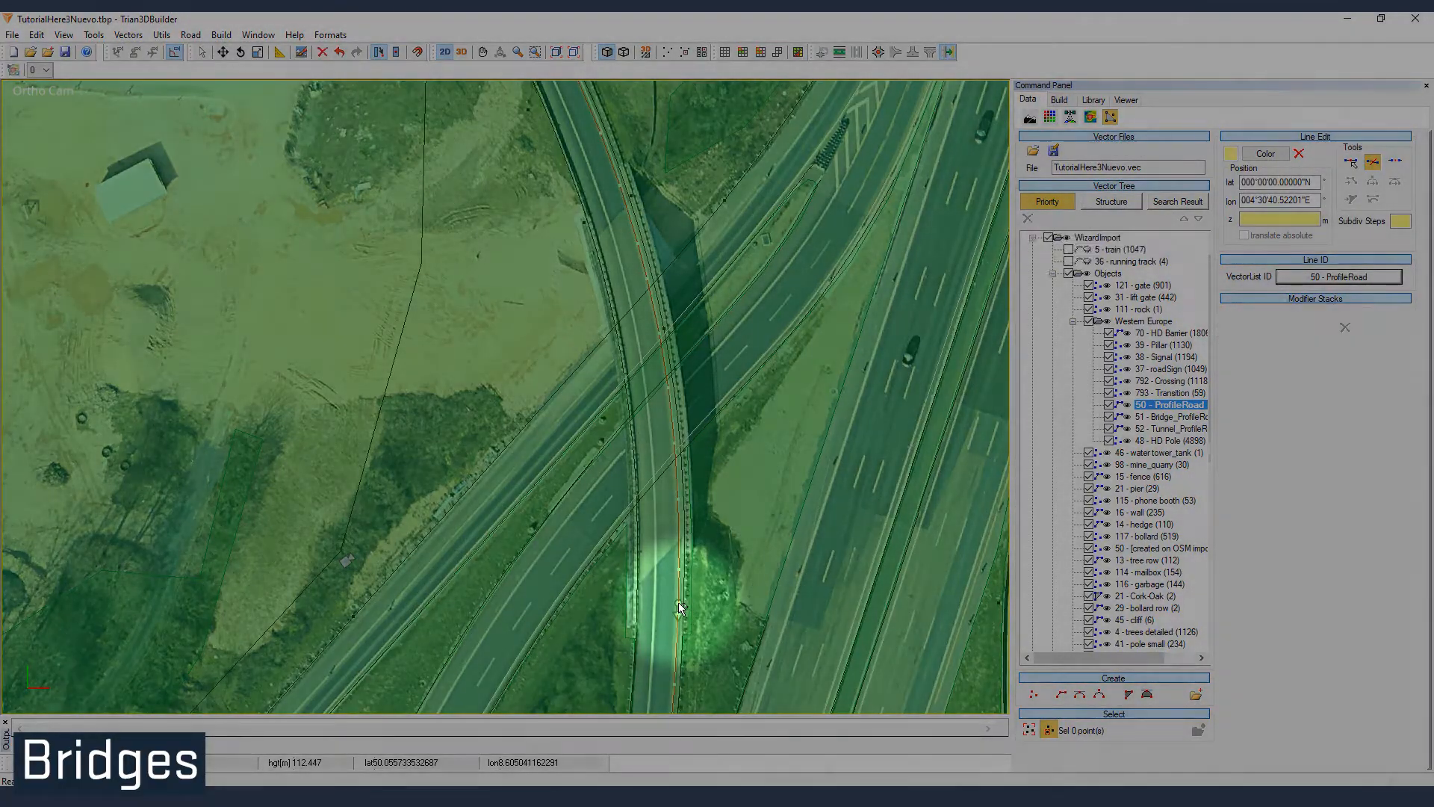
pyautogui.click(617, 191)
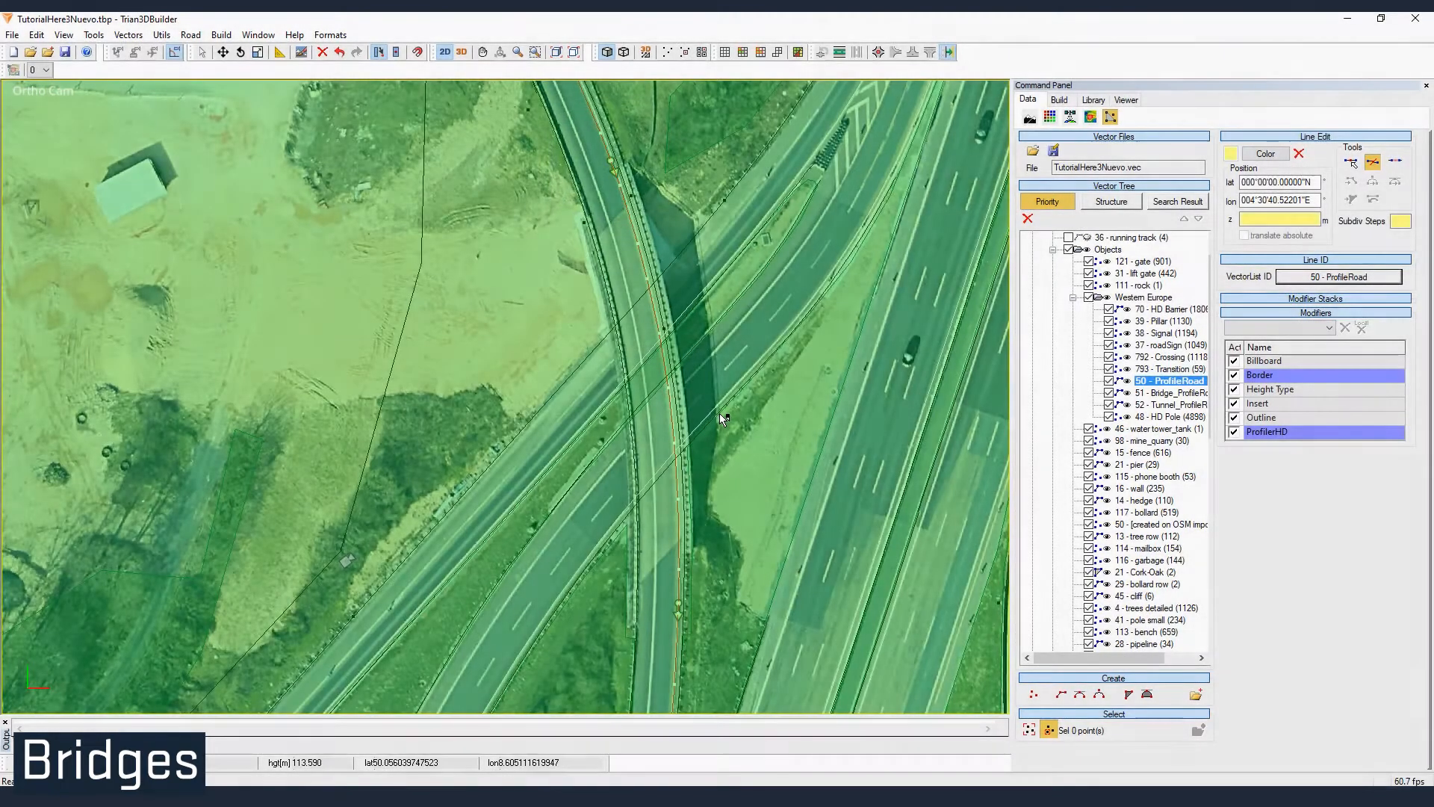
pyautogui.press('Escape')
# - In Element Mode, select the split segment over the overpass and assign it the vector list ID 51 - Bridge_ProfileRoad
pyautogui.rightClick(670, 464)
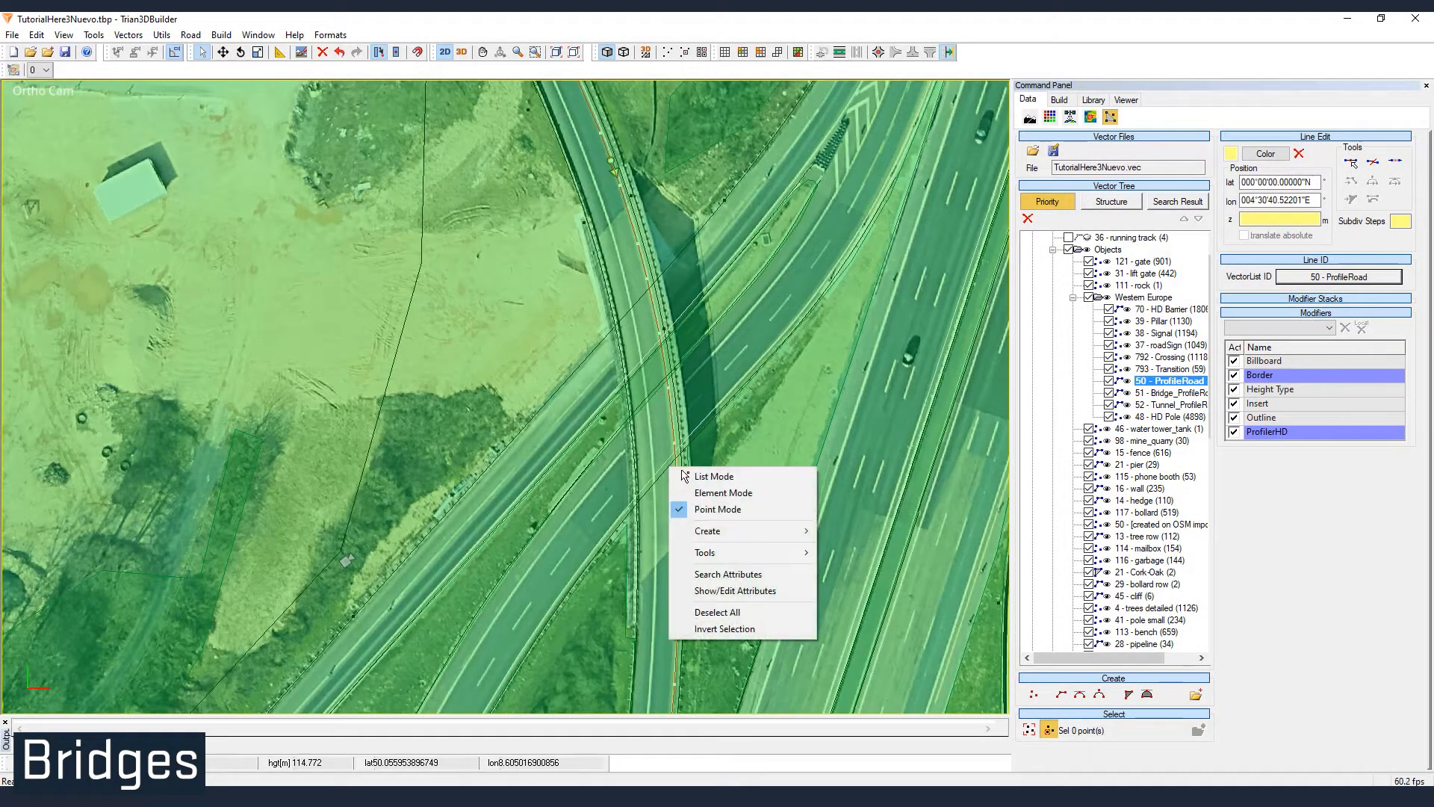
pyautogui.click(705, 493)
pyautogui.click(657, 302)
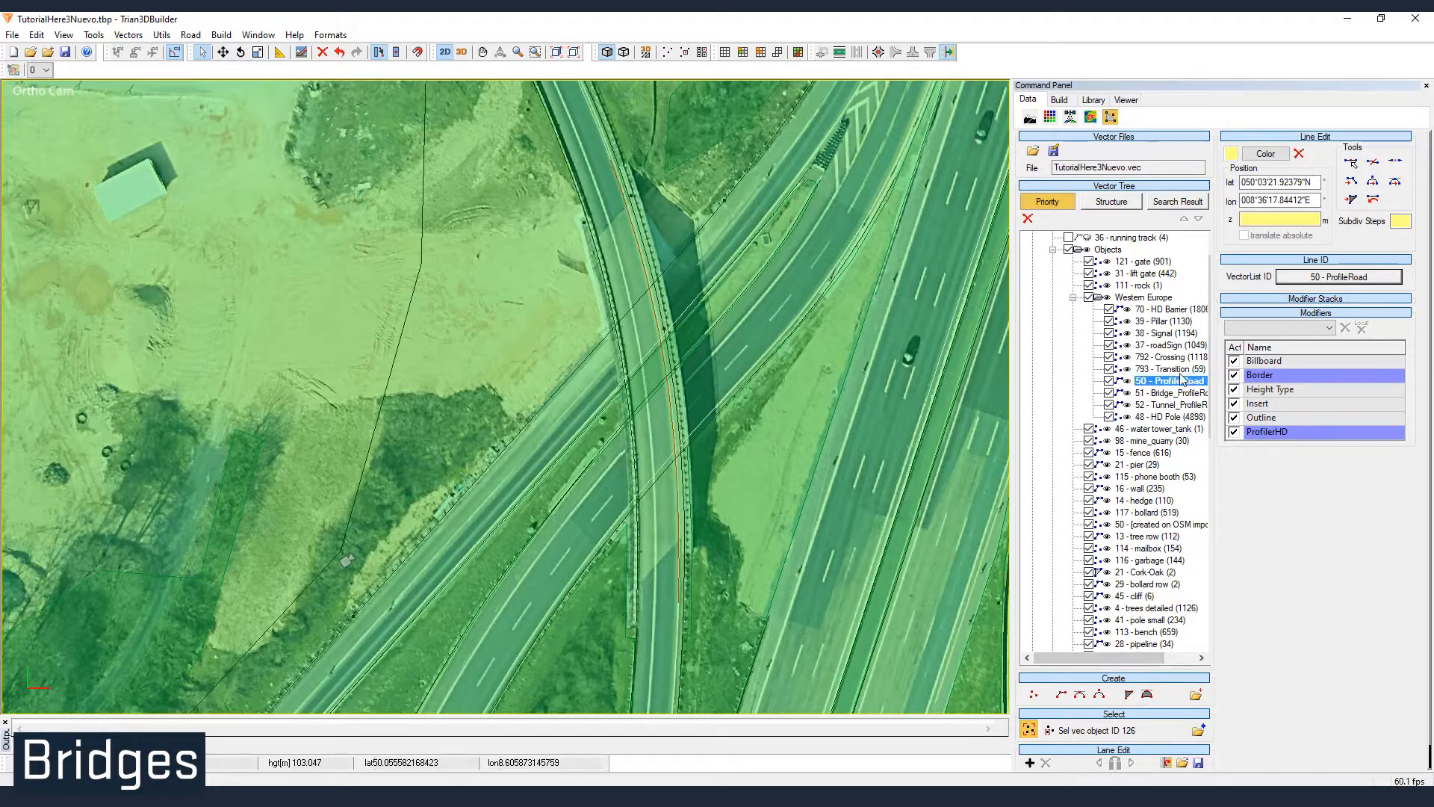
pyautogui.click(1339, 277)
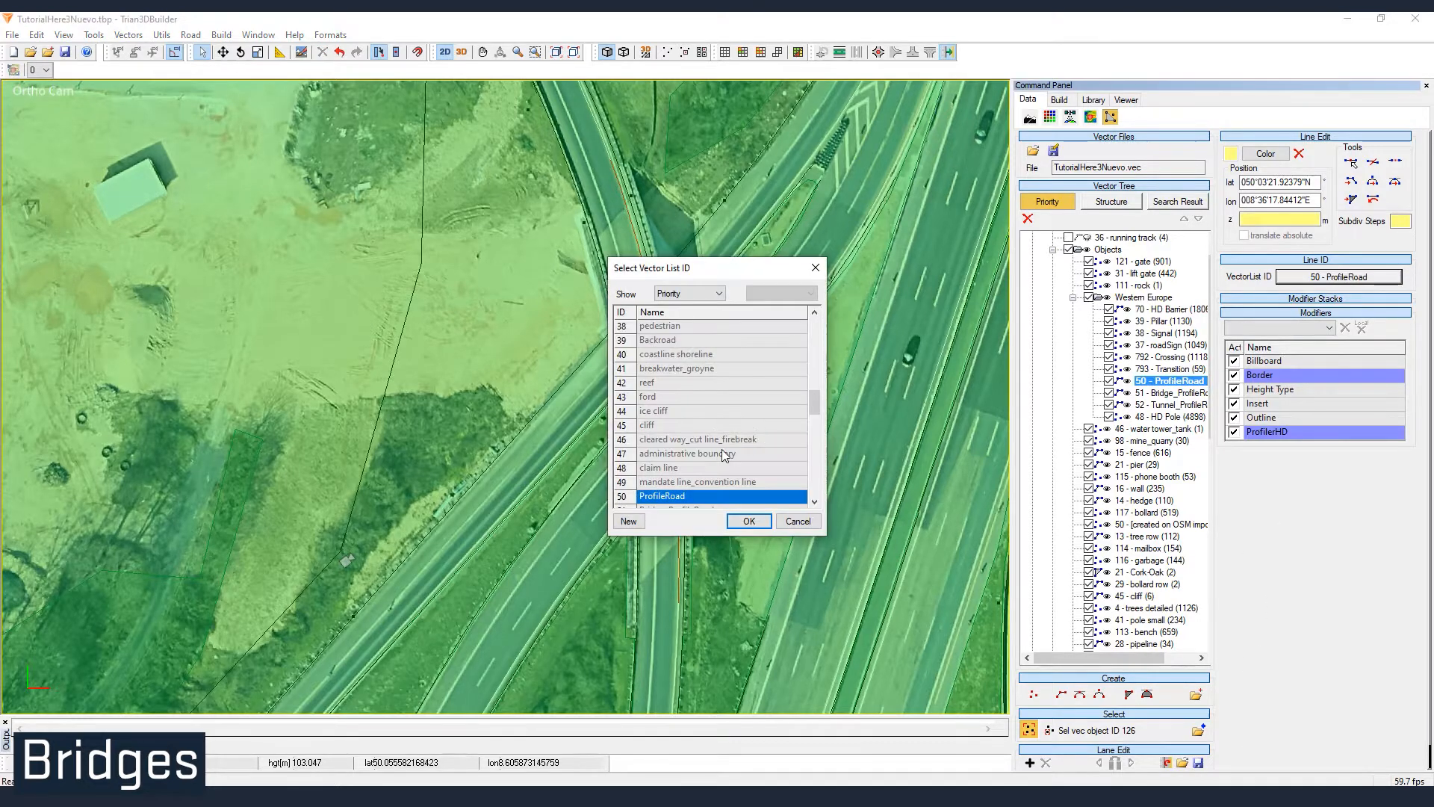
pyautogui.click(760, 316)
pyautogui.moveTo(814, 405); pyautogui.dragTo(817, 342)
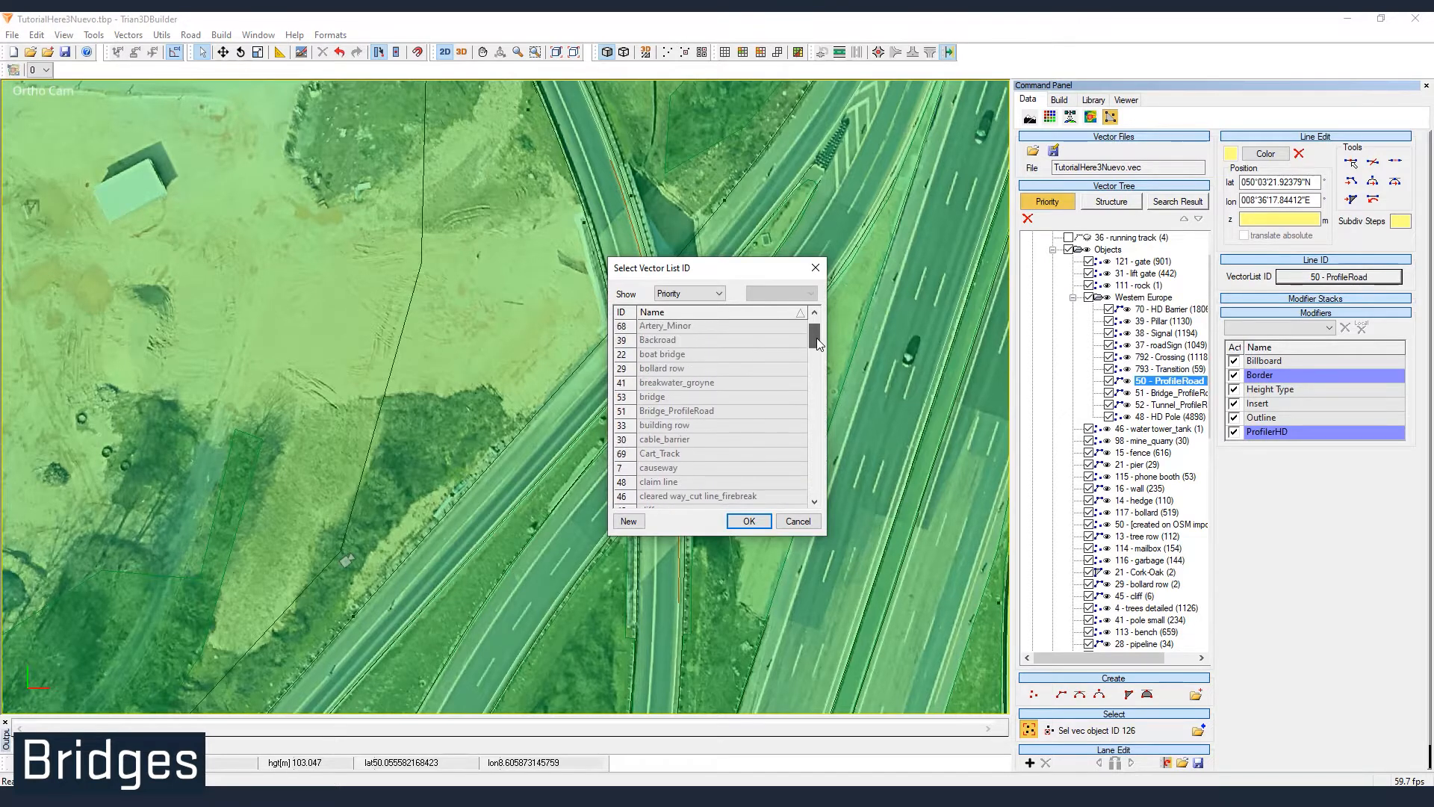
pyautogui.click(657, 410)
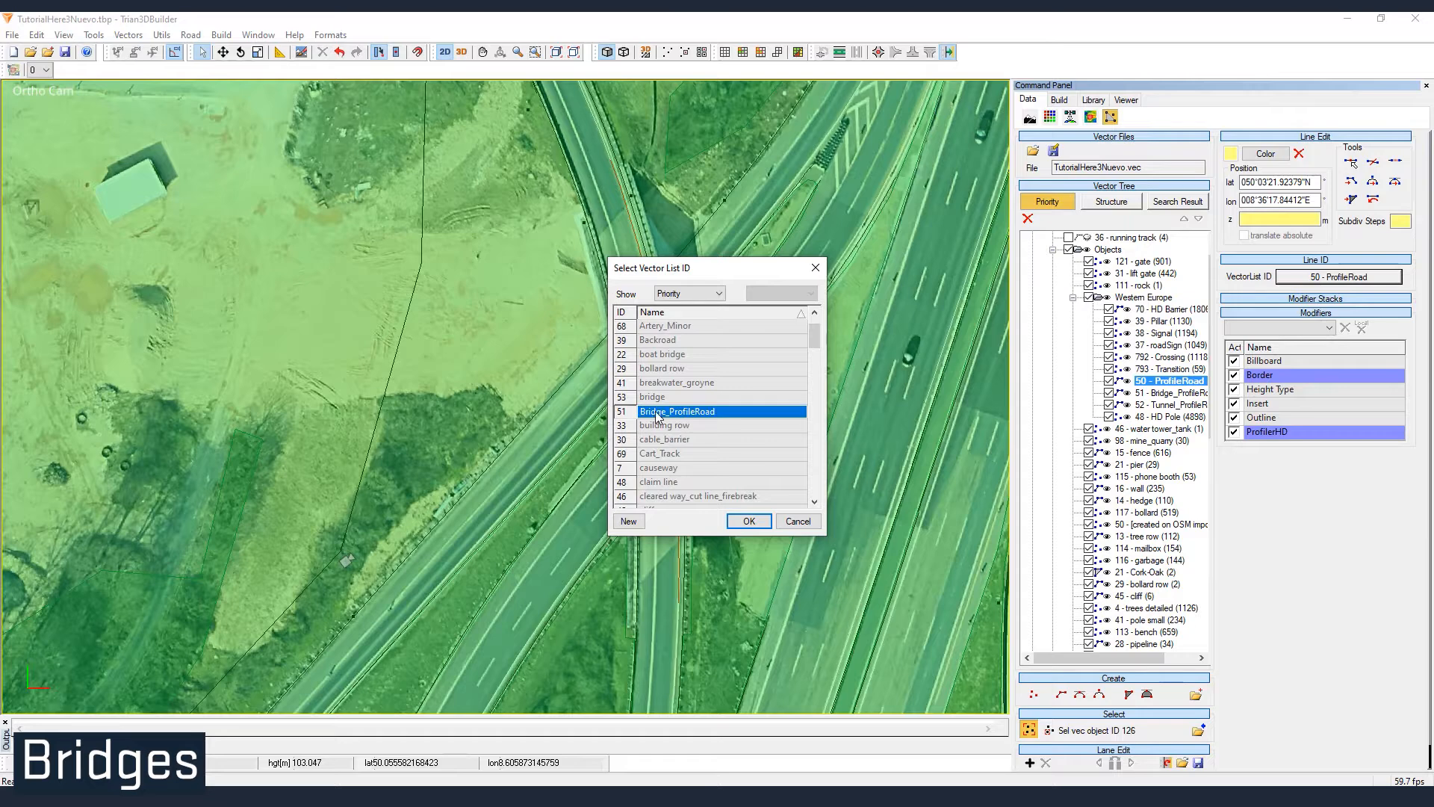
pyautogui.click(748, 521)
pyautogui.scroll(-1, 751, 523)
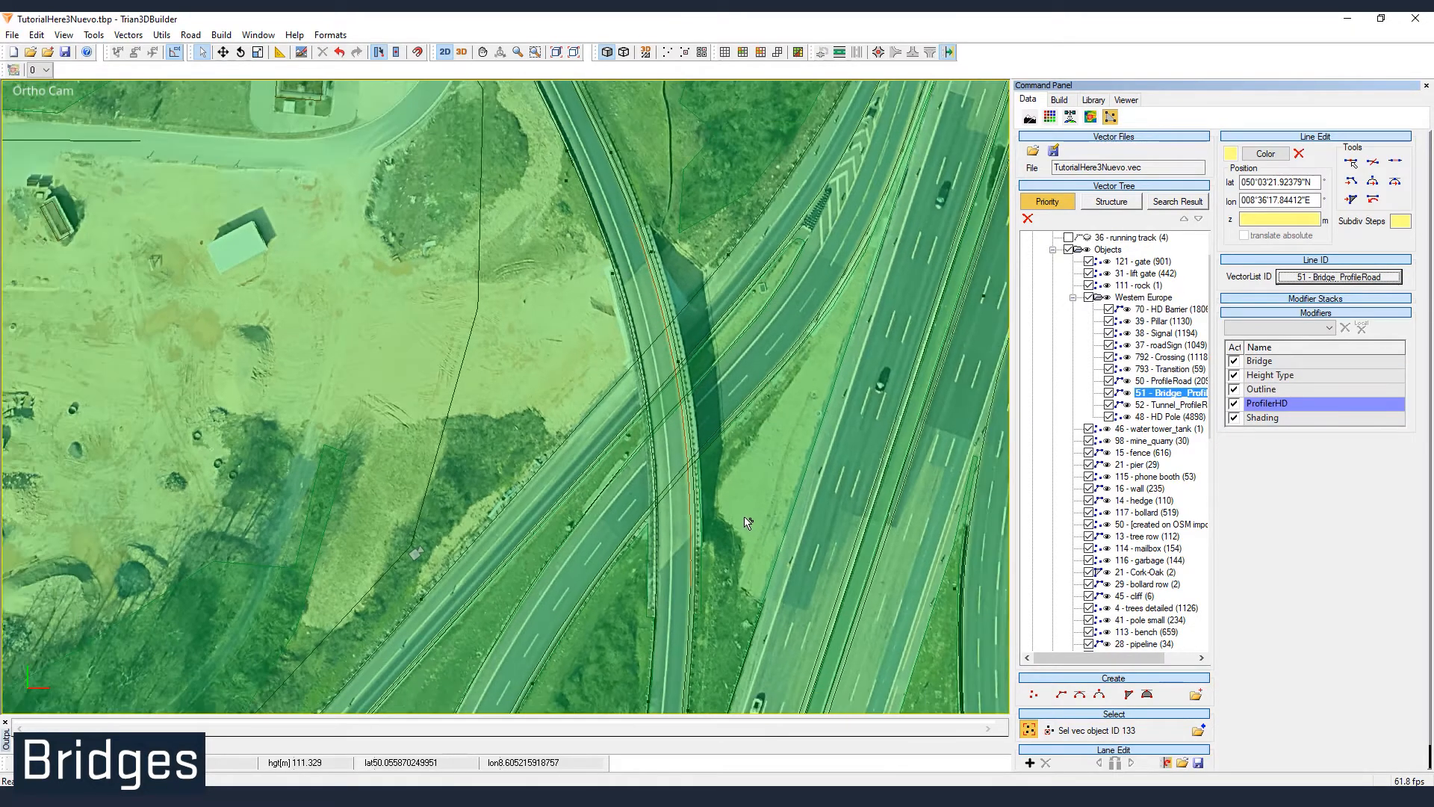
# - Select the 50 - ProfileRoad and 51 - Bridge_ProfileRoad lists and, in Element Mode, pick the bridge segment plus both adjoining road segments
pyautogui.click(689, 620)
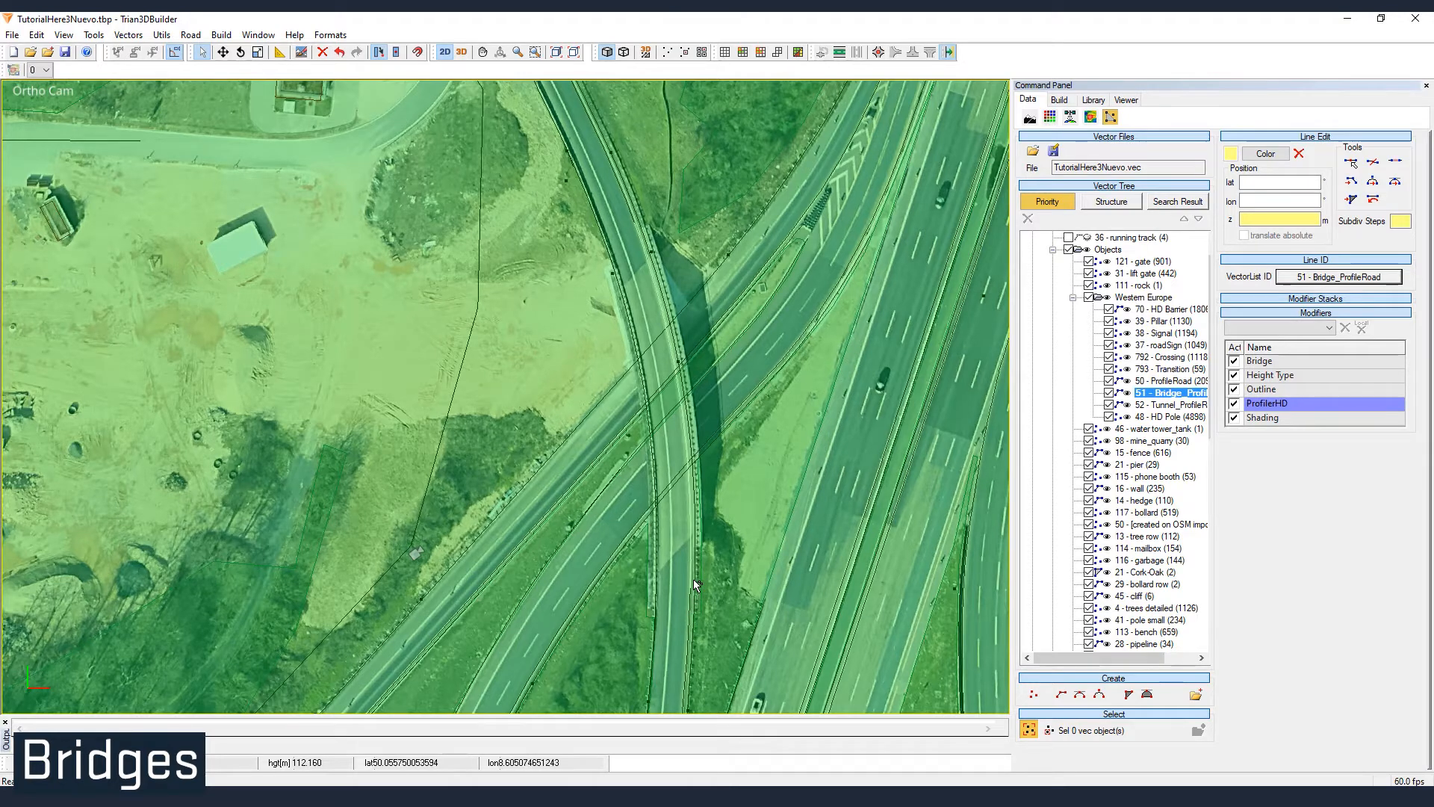
pyautogui.click(694, 586)
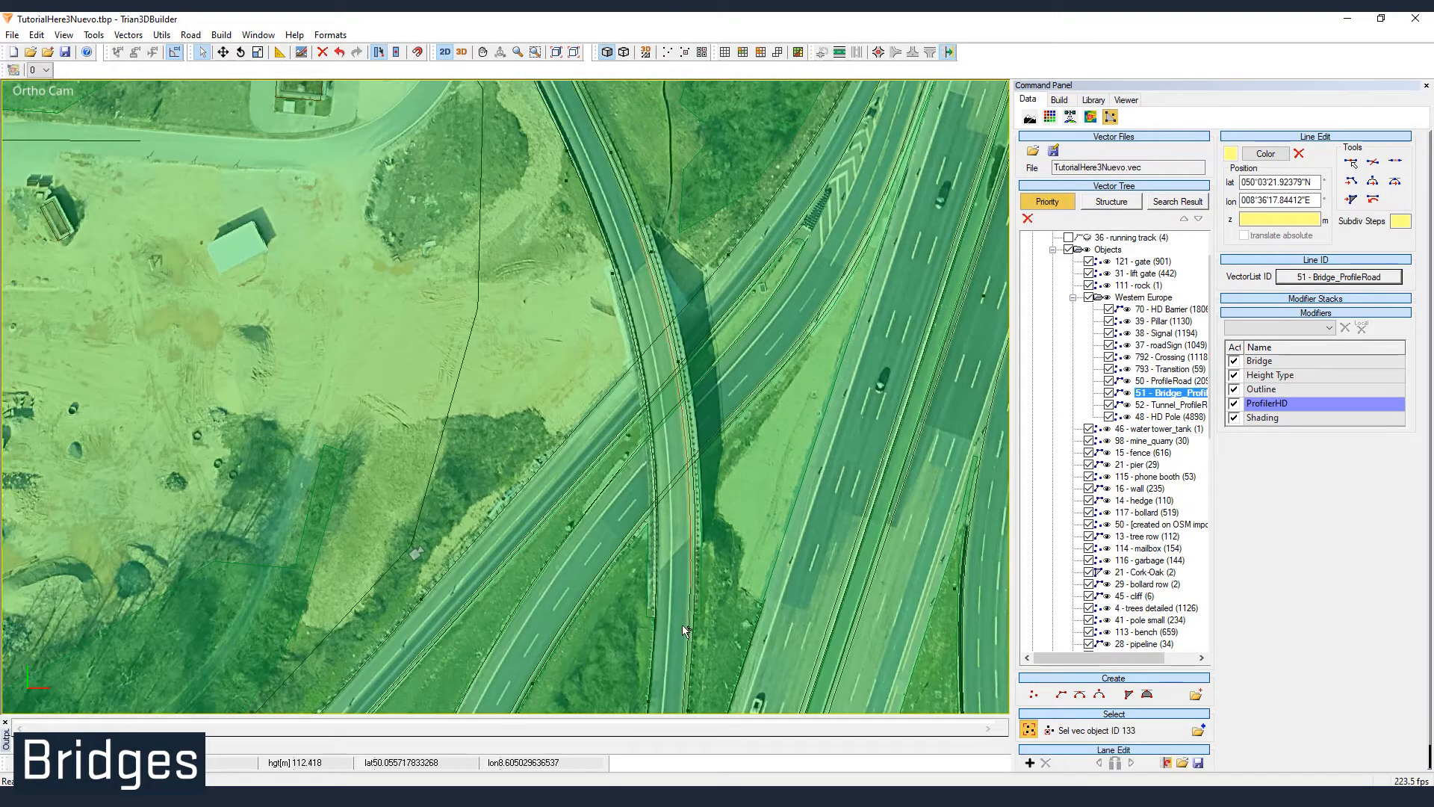
pyautogui.rightClick(693, 588)
pyautogui.click(695, 592)
pyautogui.click(692, 595)
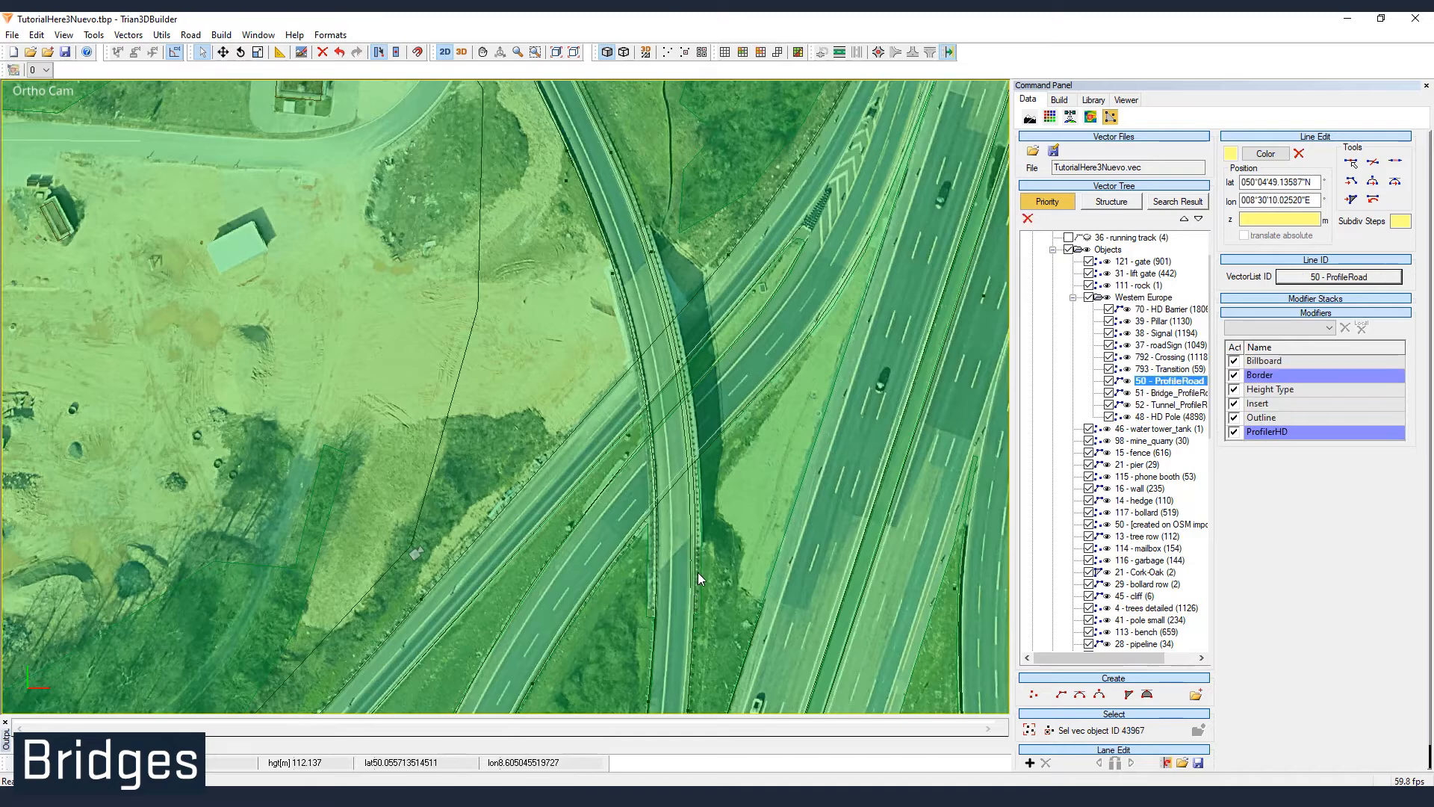
pyautogui.keyDown('ctrl'); pyautogui.click(693, 559); pyautogui.keyUp('ctrl')
pyautogui.rightClick(692, 560)
pyautogui.click(719, 587)
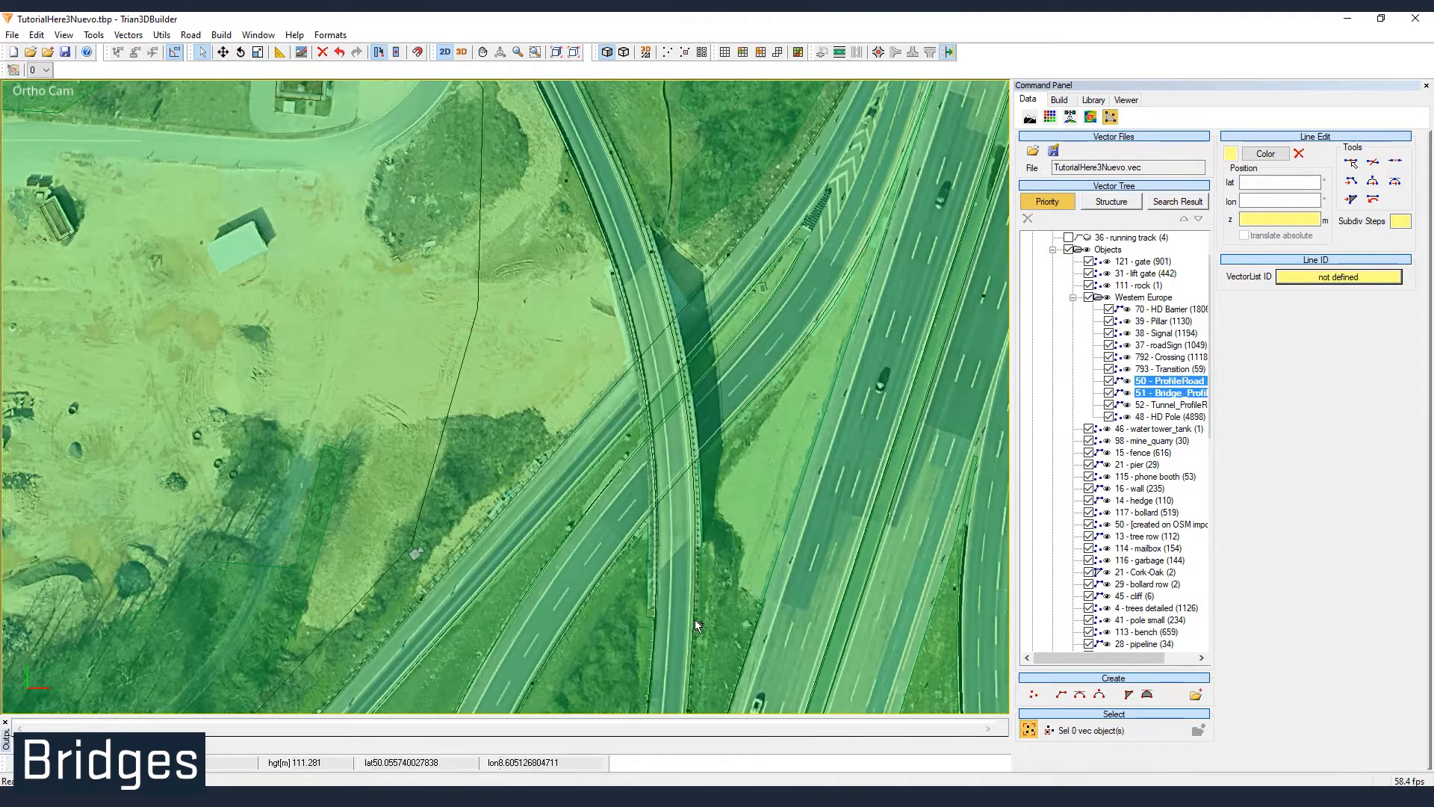
pyautogui.click(690, 620)
pyautogui.keyDown('ctrl'); pyautogui.click(690, 543); pyautogui.keyUp('ctrl')
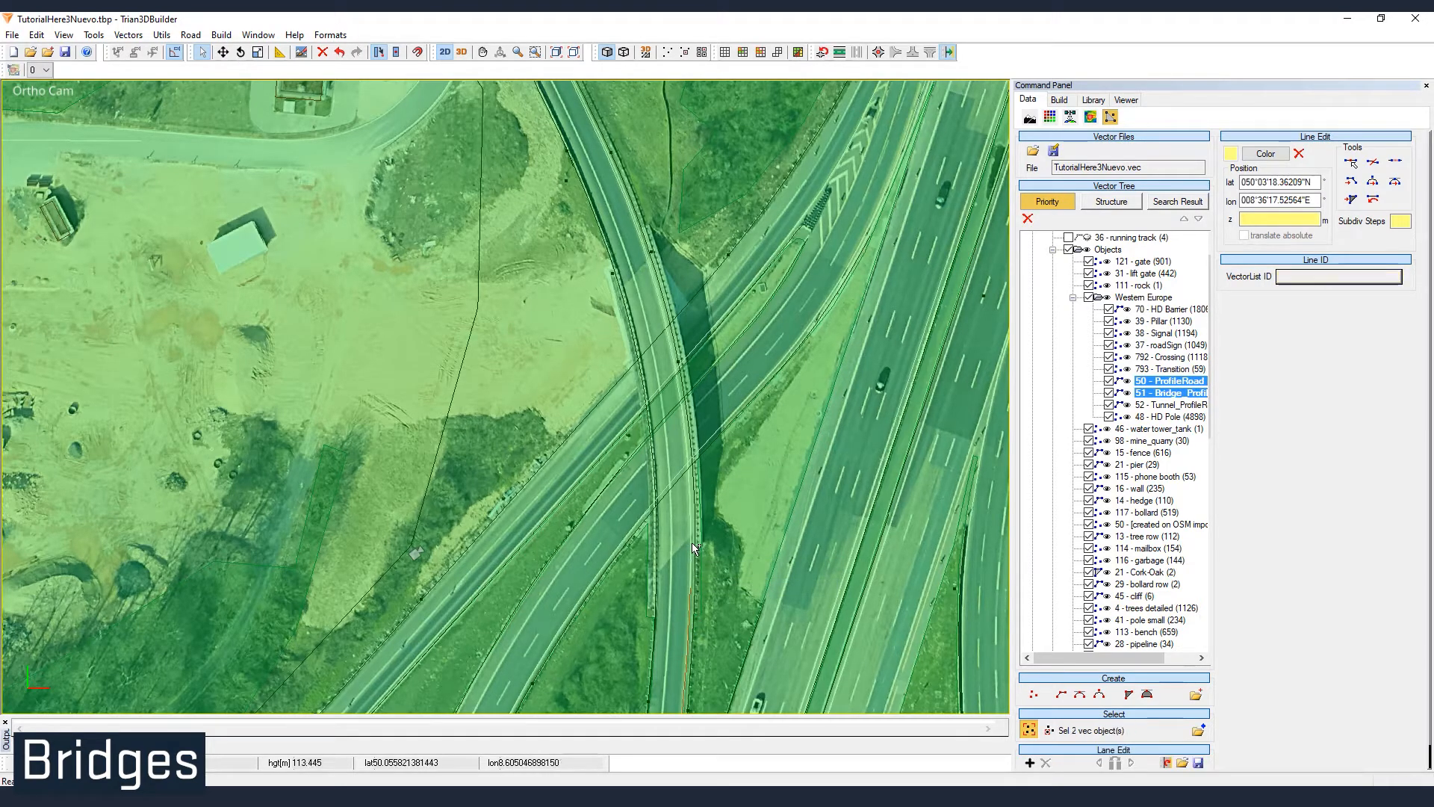
pyautogui.keyDown('ctrl'); pyautogui.click(628, 204); pyautogui.keyUp('ctrl')
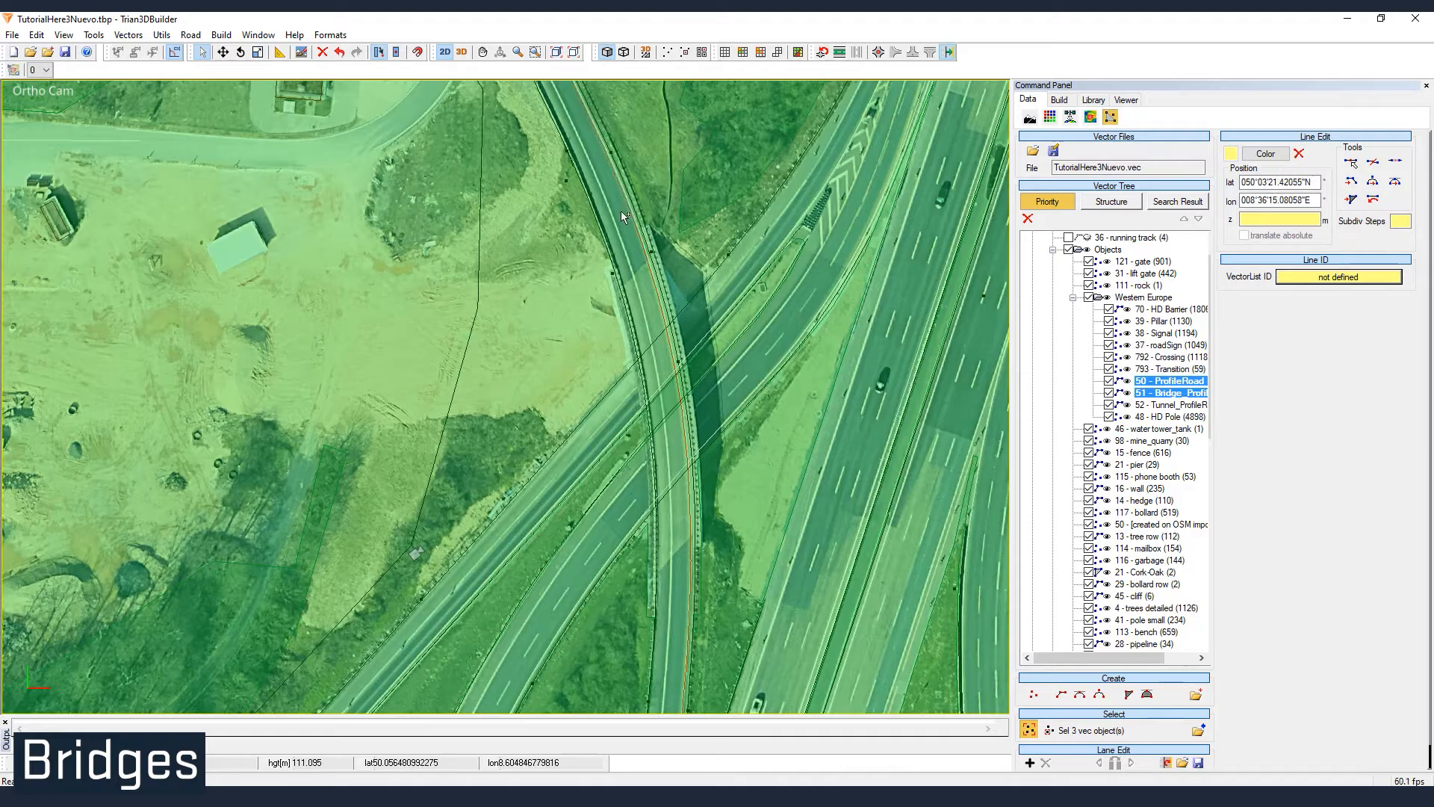
# - Create profile crossings between the three selected road segments, keeping the default settings
pyautogui.click(222, 34)
pyautogui.moveTo(196, 35)
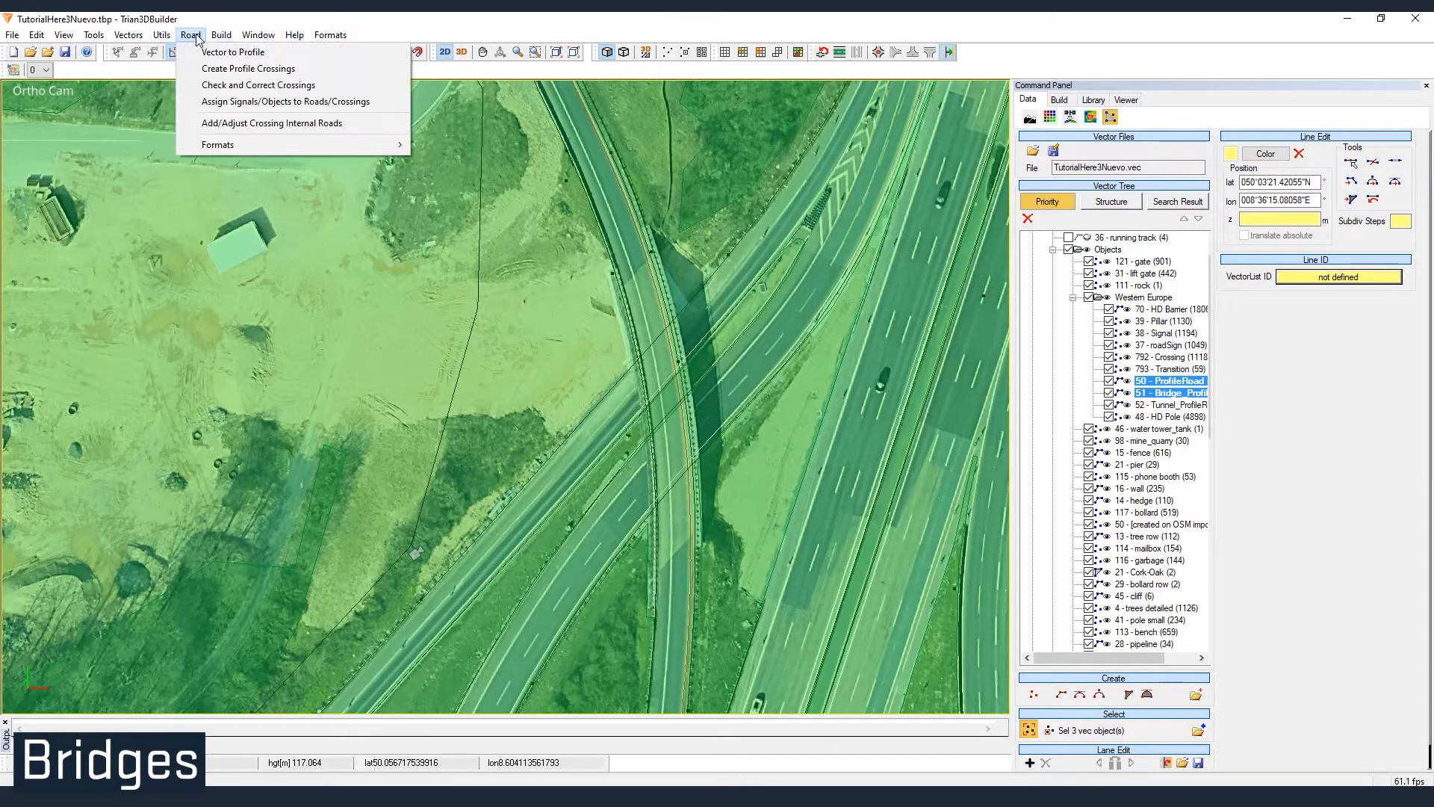
pyautogui.click(221, 69)
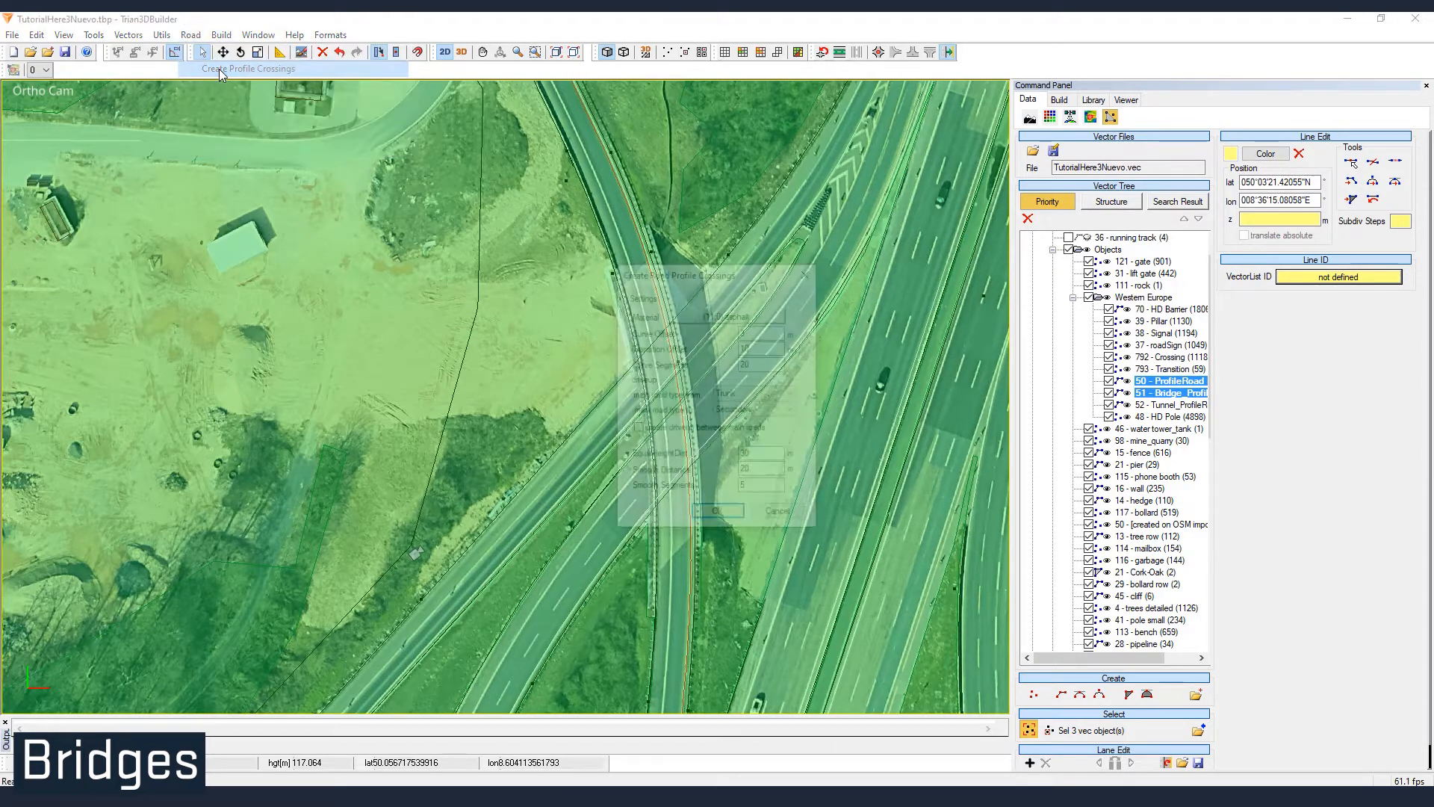
pyautogui.click(713, 515)
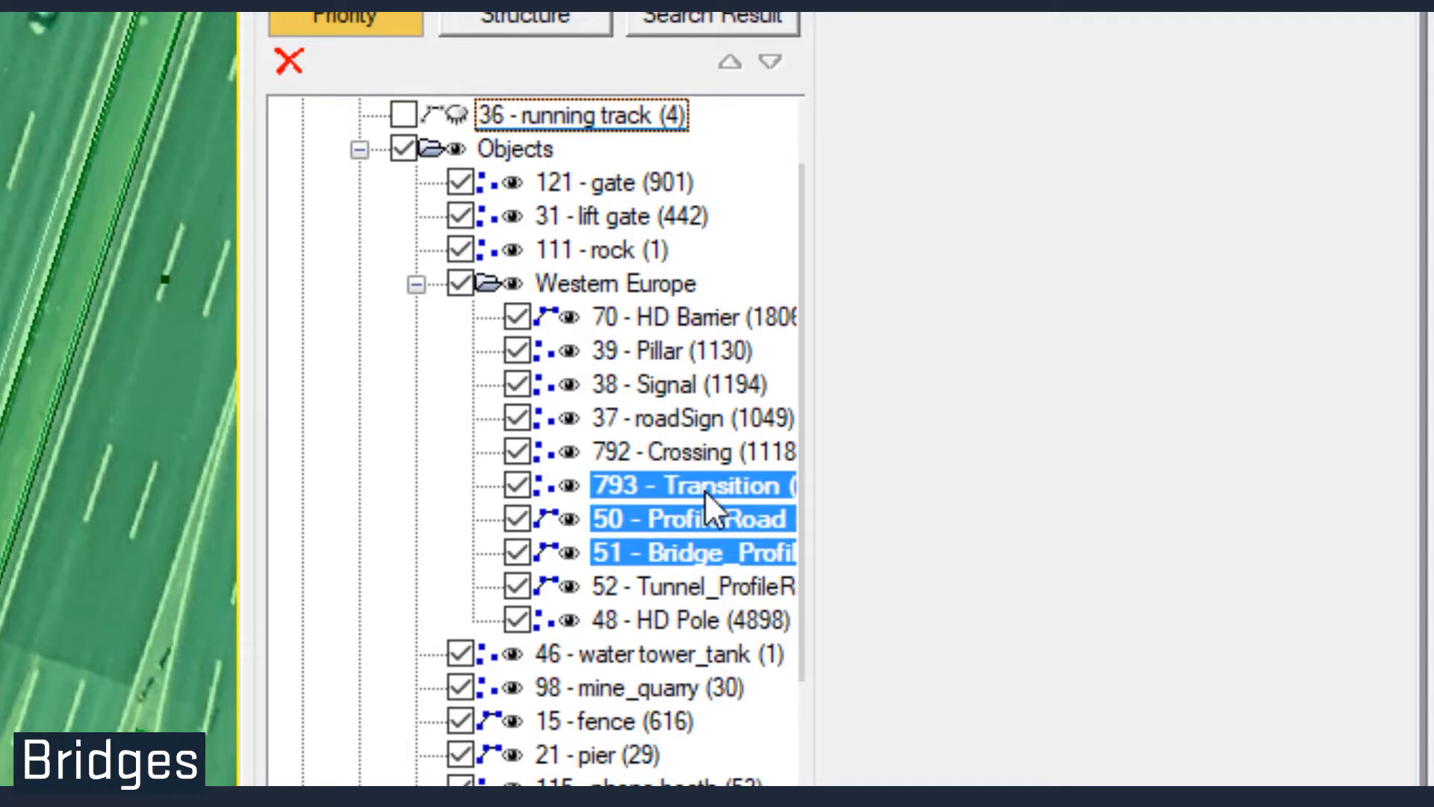
# - In Element Mode, select the 793 - Transition point at the south end of the bridge and inspect it up close
pyautogui.click(1179, 369)
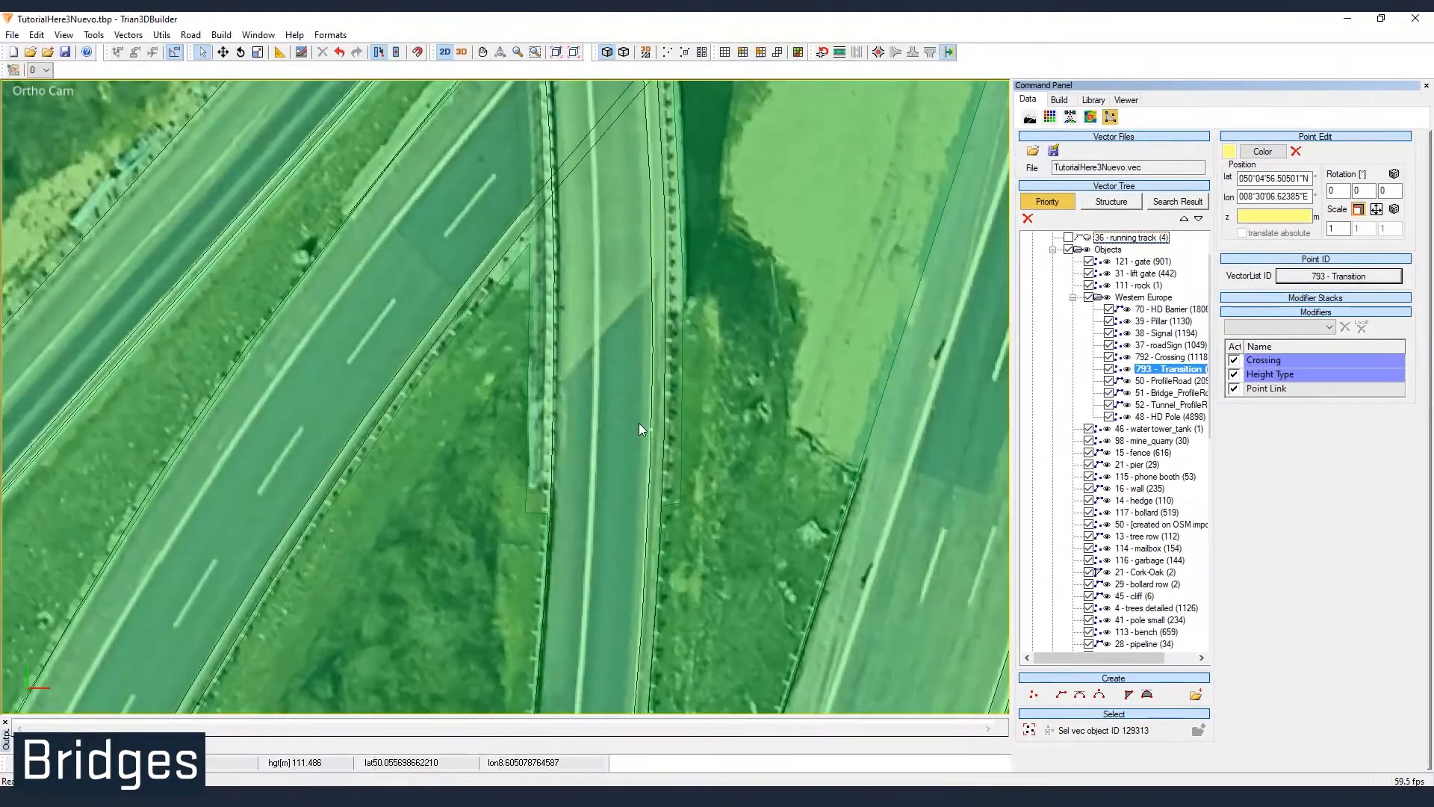
pyautogui.rightClick(644, 432)
pyautogui.click(696, 457)
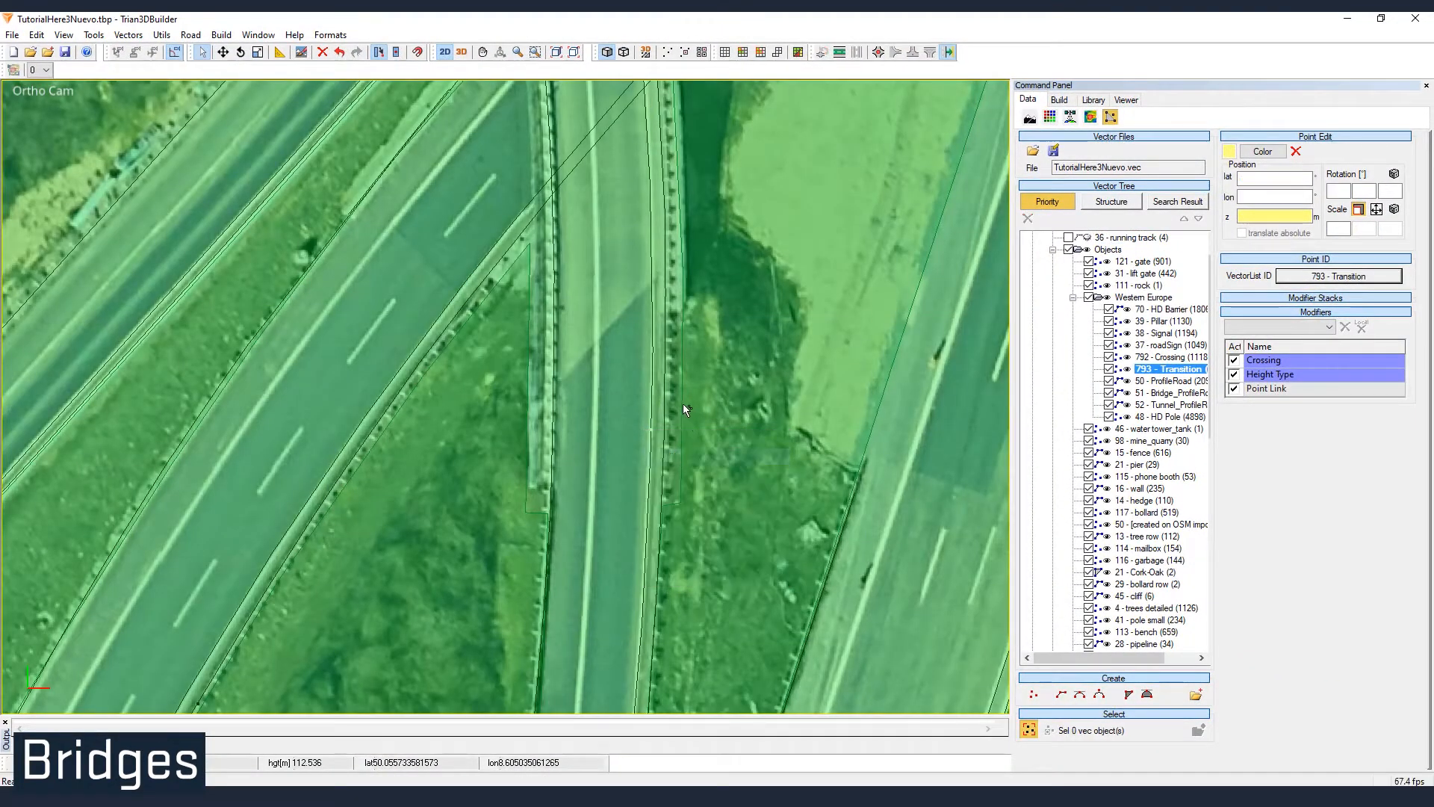
pyautogui.scroll(3, 709, 504)
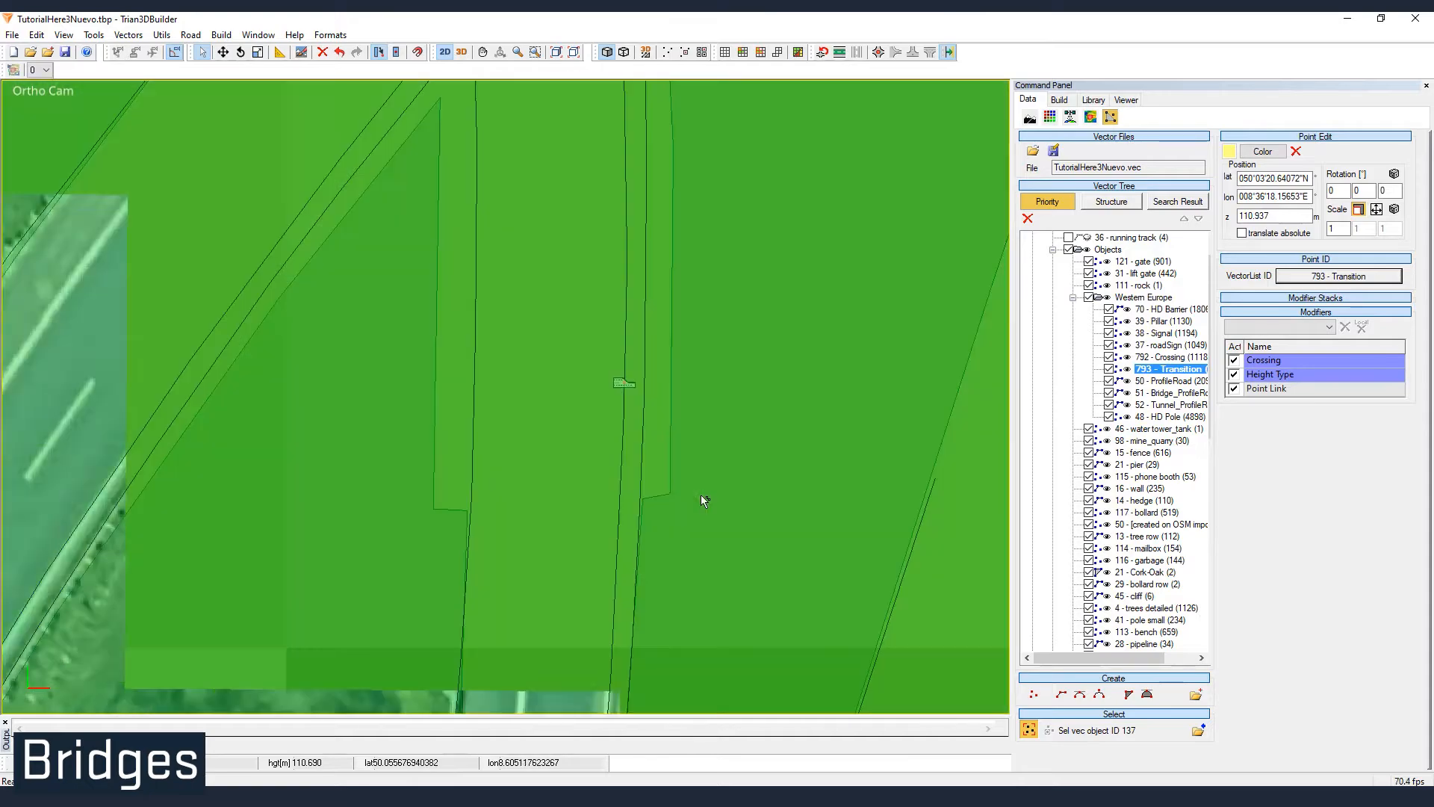
pyautogui.scroll(-6, 587, 451)
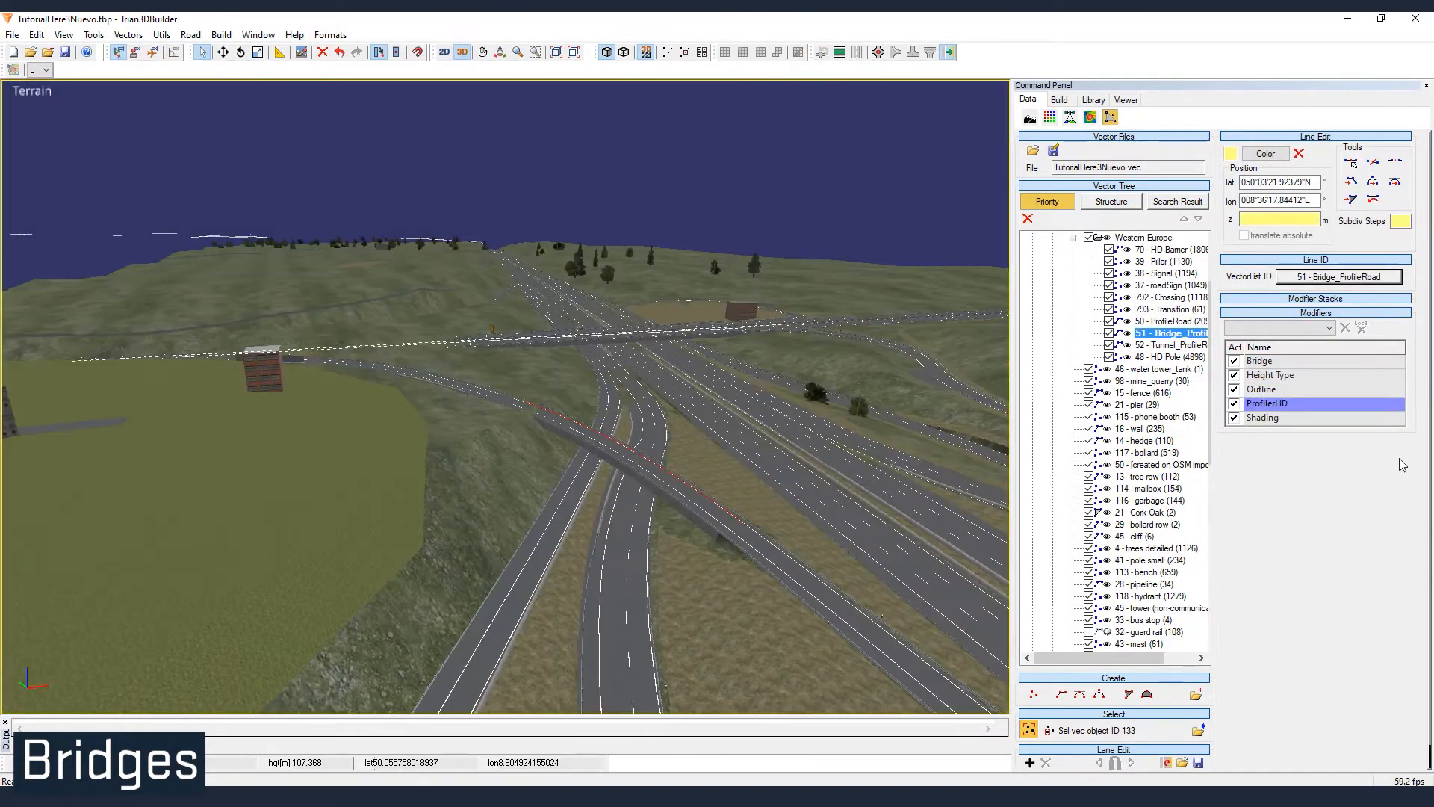
# - In the segment's Bridge modifier, set pillar length and width to 2 m, distance 10 m and height 4 m, and measure the overpass in ortho view
pyautogui.moveTo(612, 584); pyautogui.dragTo(518, 480, button='middle')
pyautogui.click(1275, 419)
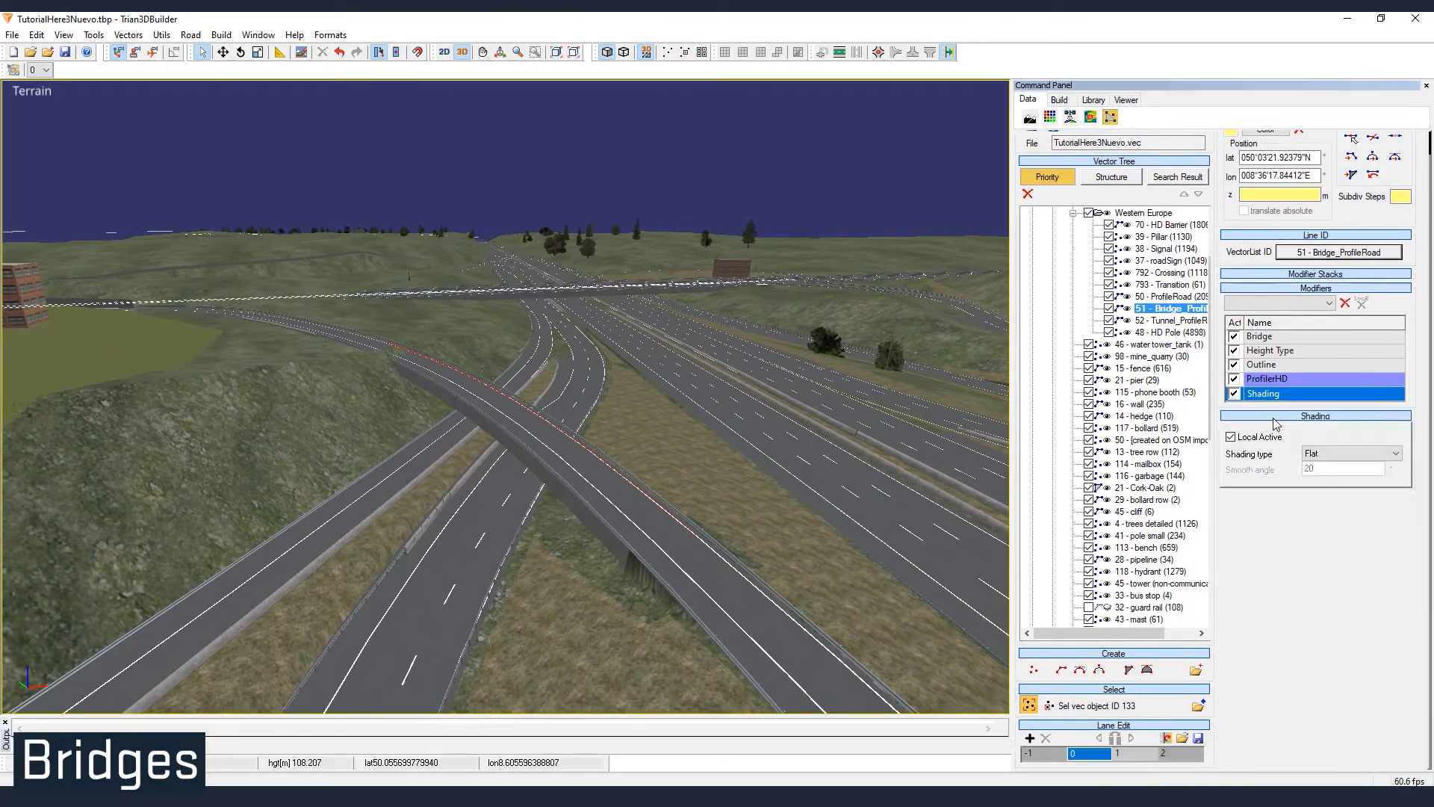
pyautogui.click(1275, 381)
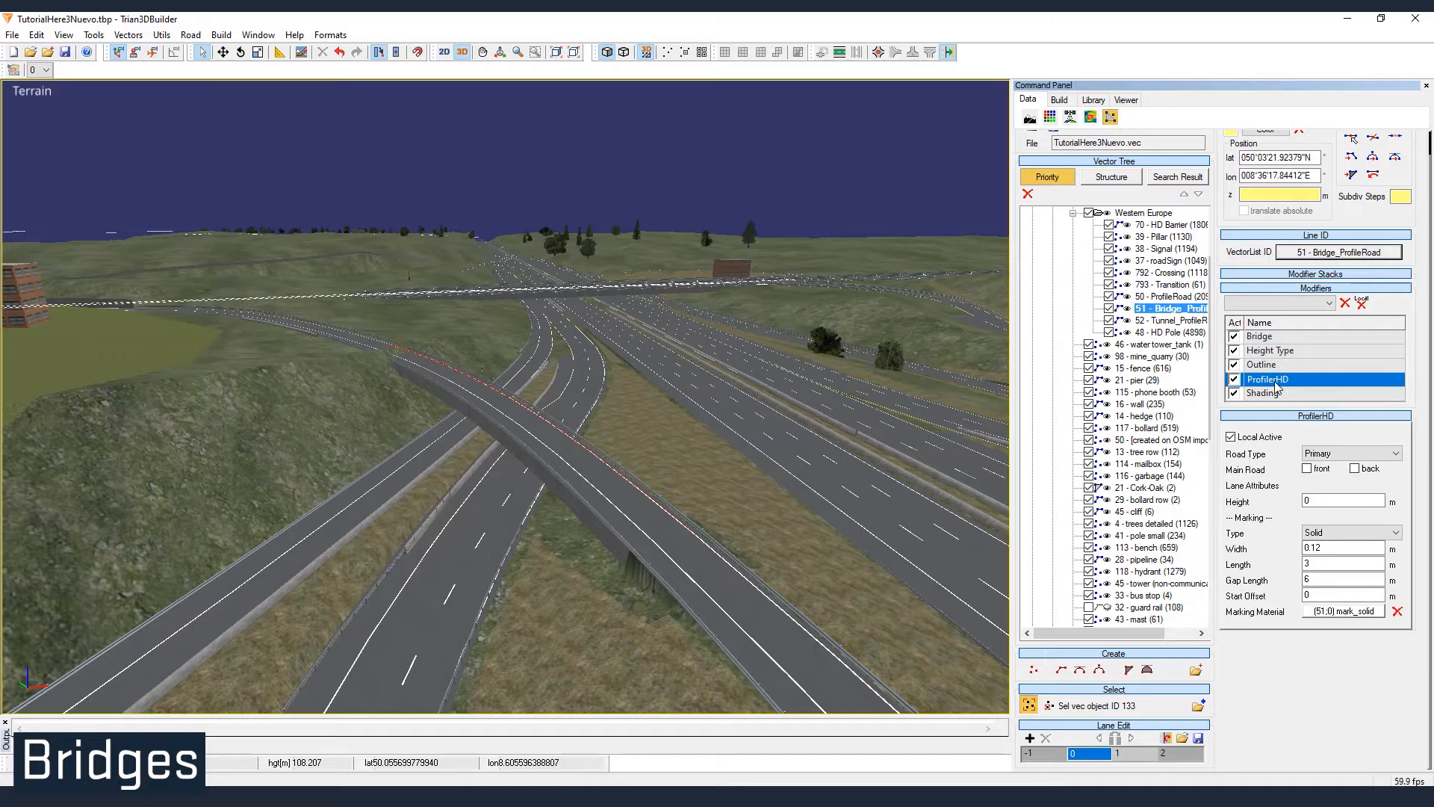
pyautogui.click(1281, 367)
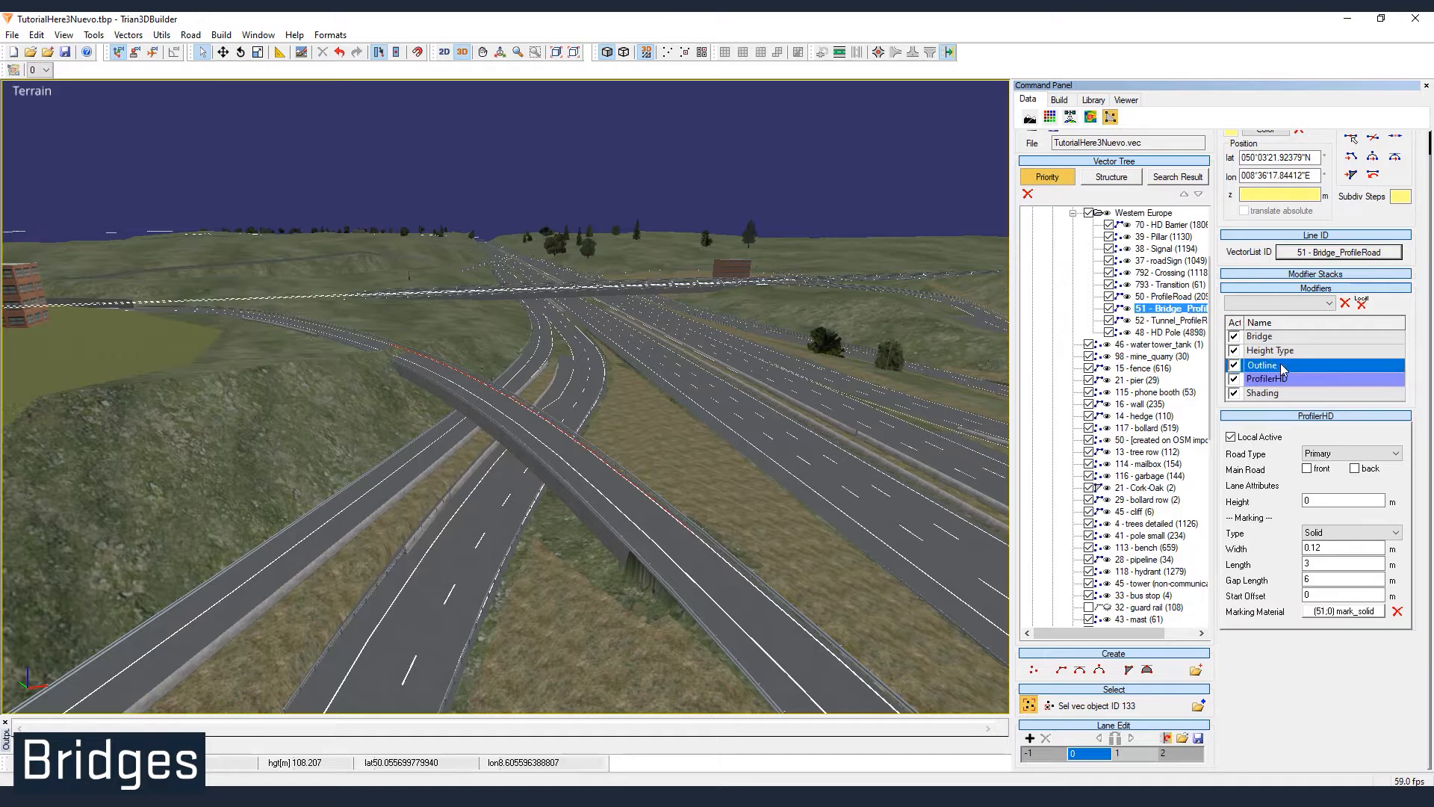
pyautogui.click(1275, 339)
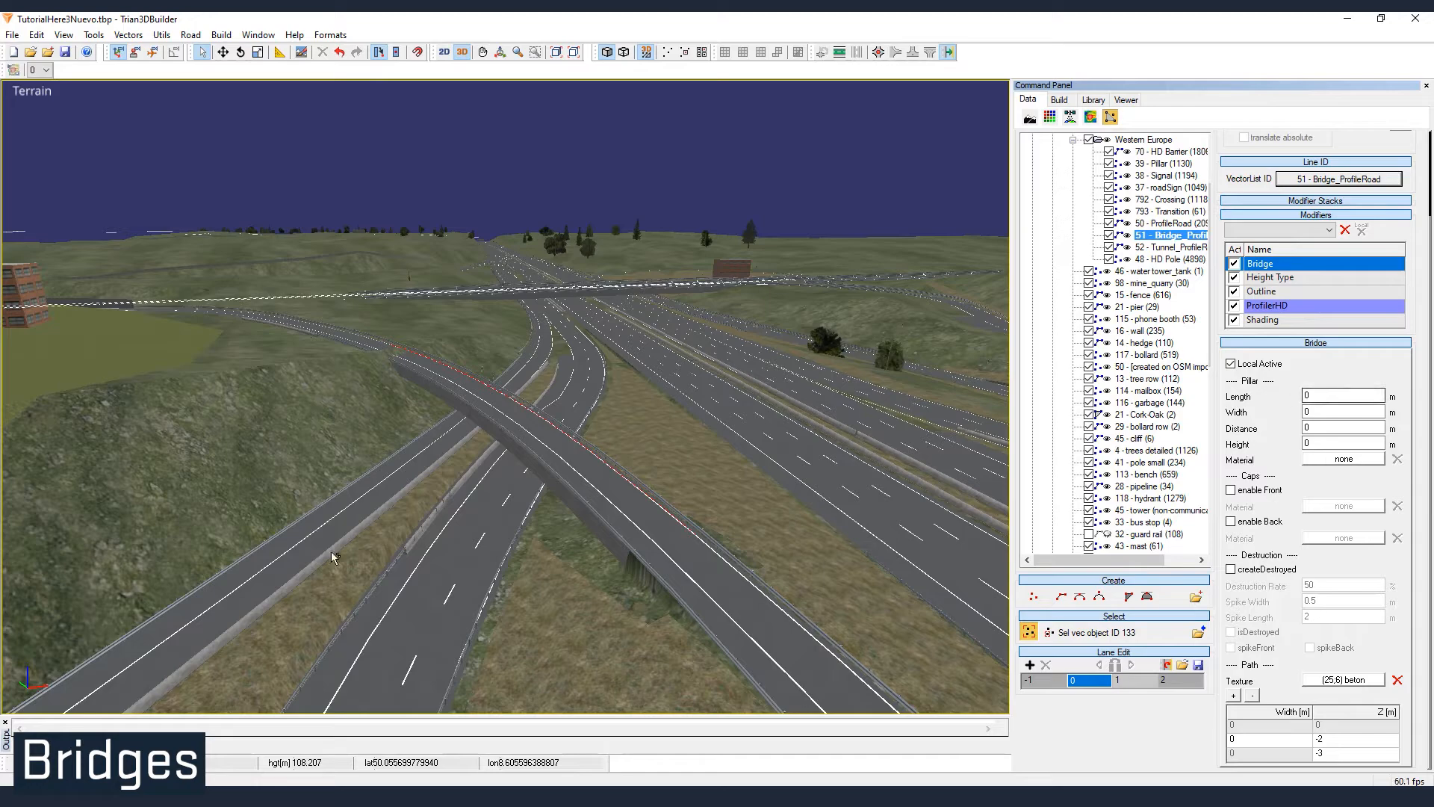
pyautogui.moveTo(340, 553); pyautogui.dragTo(540, 562, button='middle')
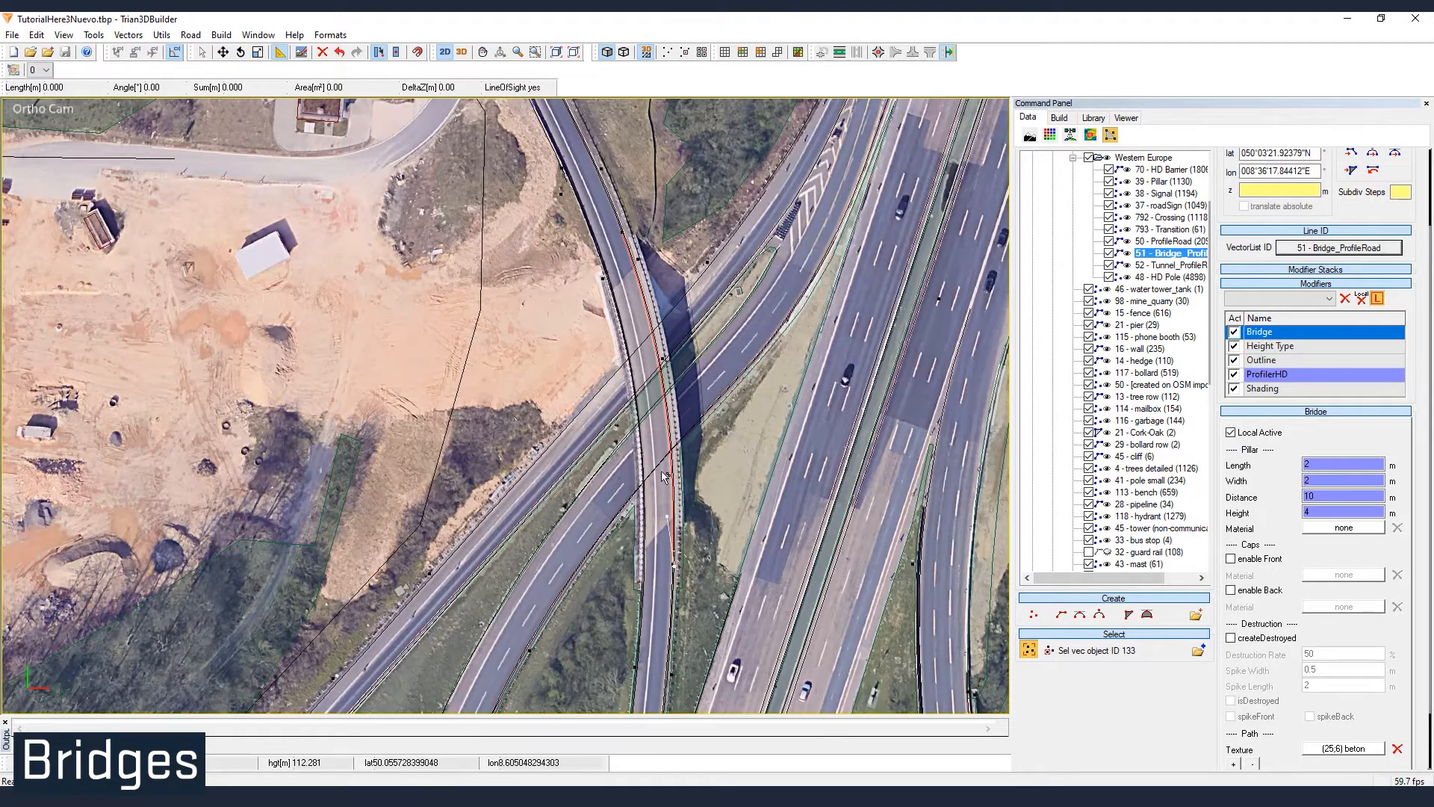
pyautogui.moveTo(662, 473); pyautogui.dragTo(621, 232)
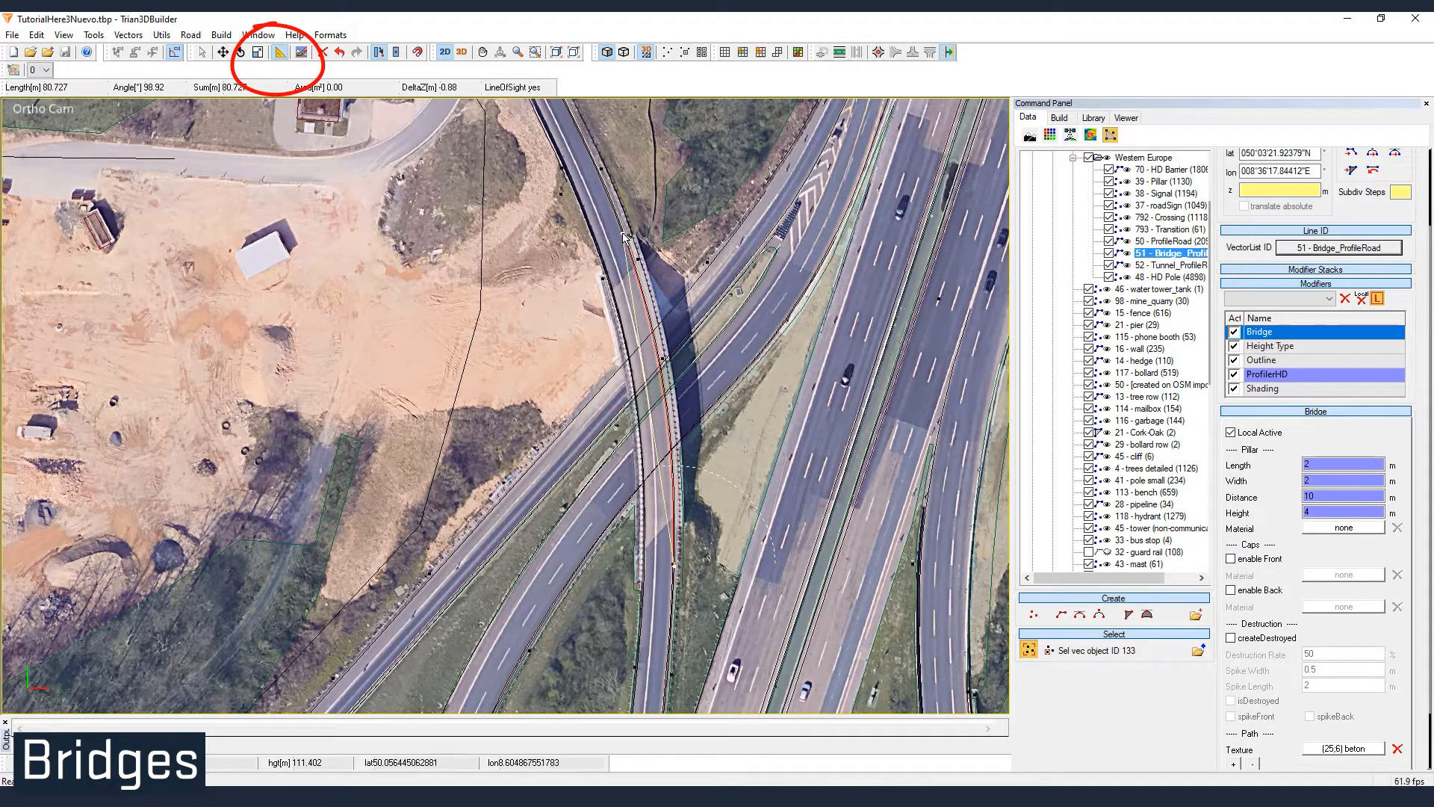
pyautogui.click(675, 478)
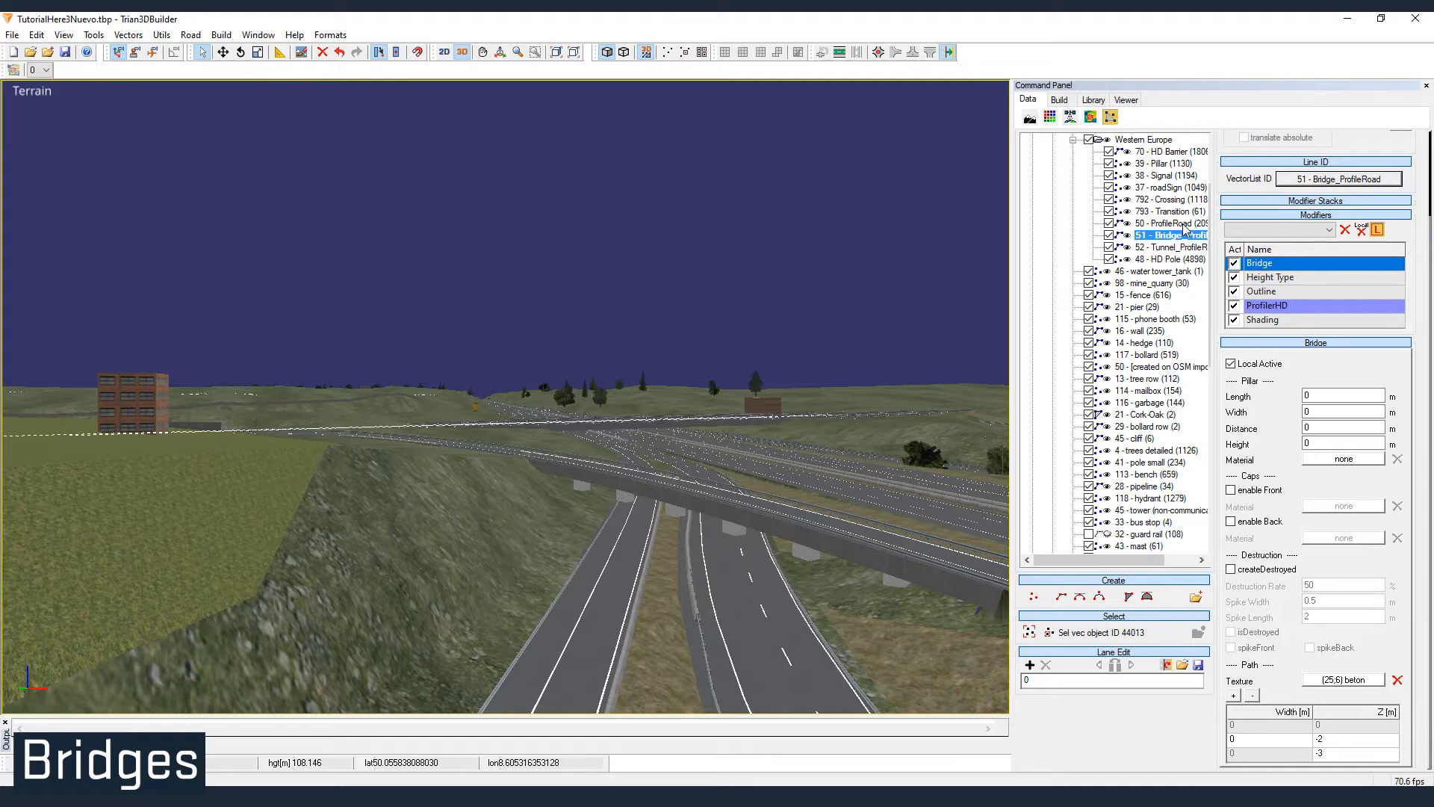
# - In Element Mode, select the 50 - ProfileRoad line of the narrower road passing under the bridge
pyautogui.click(626, 602)
pyautogui.rightClick(627, 602)
pyautogui.click(658, 626)
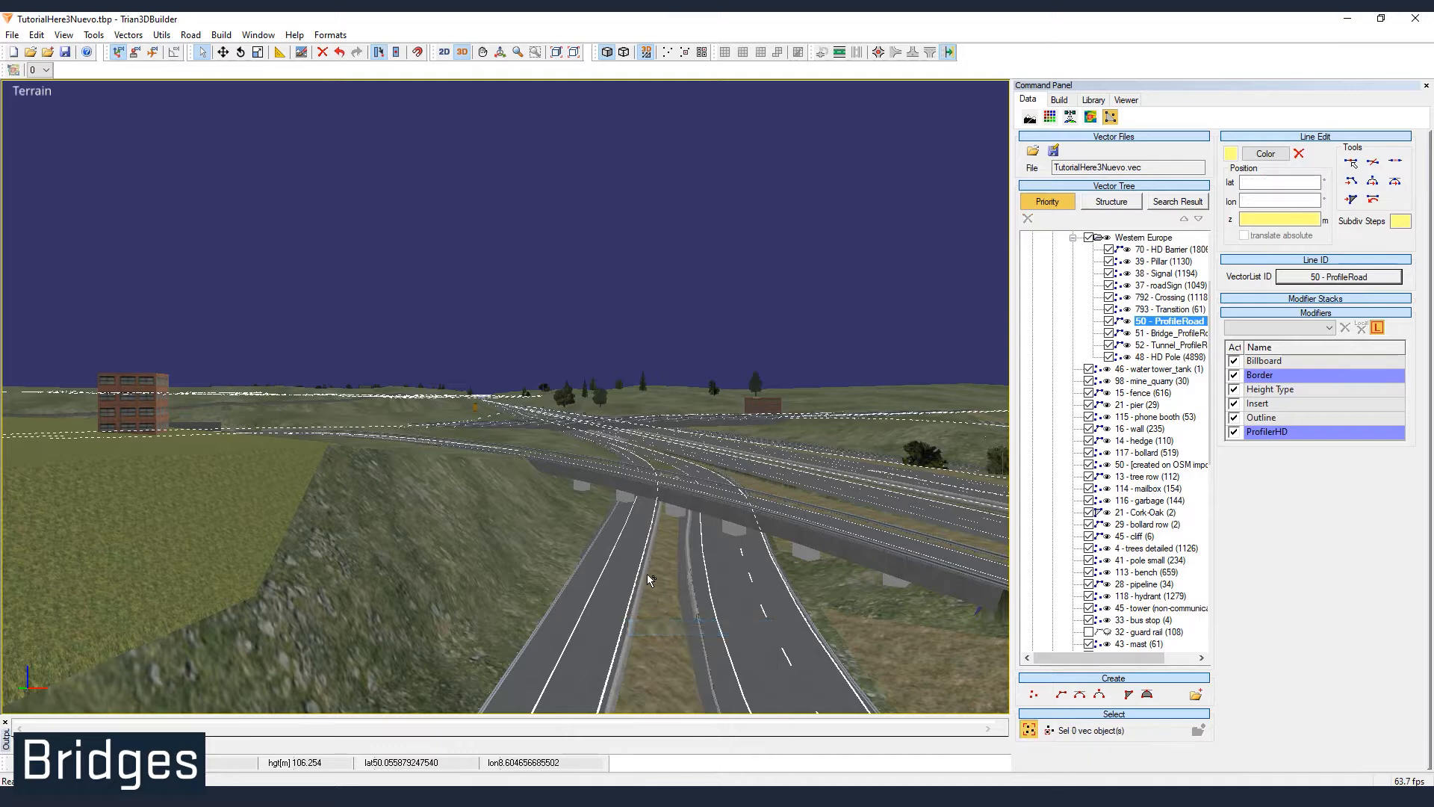
pyautogui.click(640, 569)
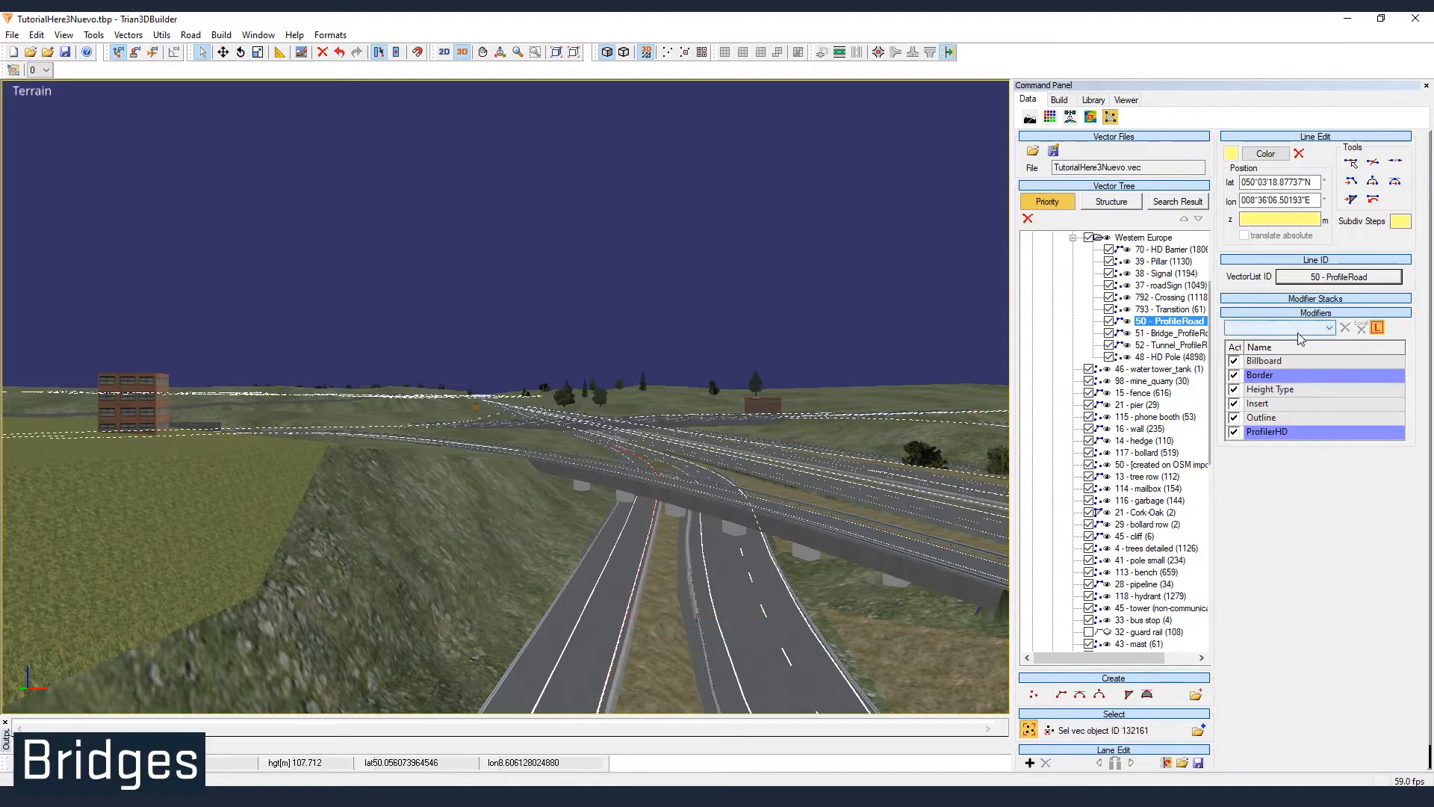
# - Replace the Billboard modifier of 50 - ProfileRoad with an Objects Eraser modifier
pyautogui.click(1279, 360)
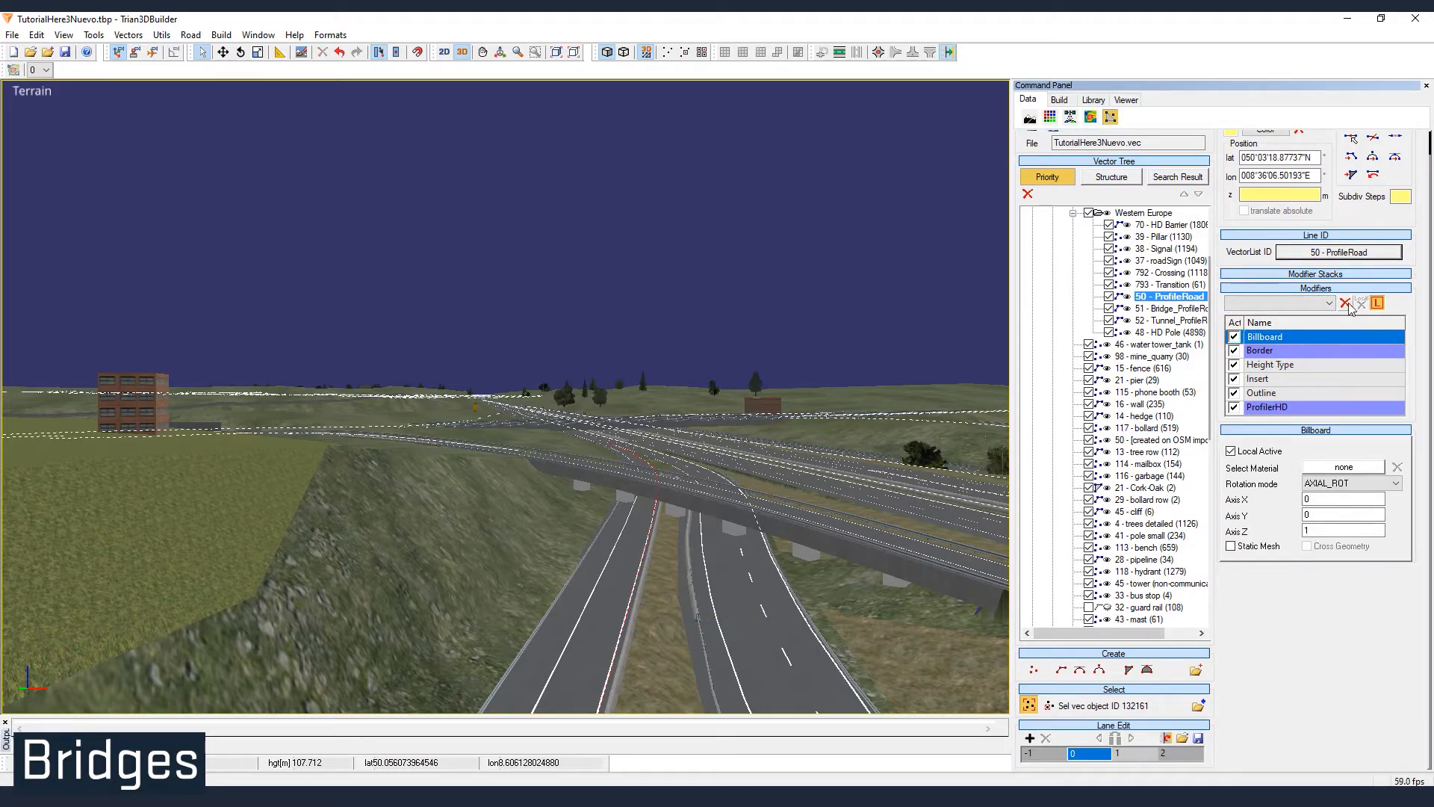
pyautogui.click(1344, 303)
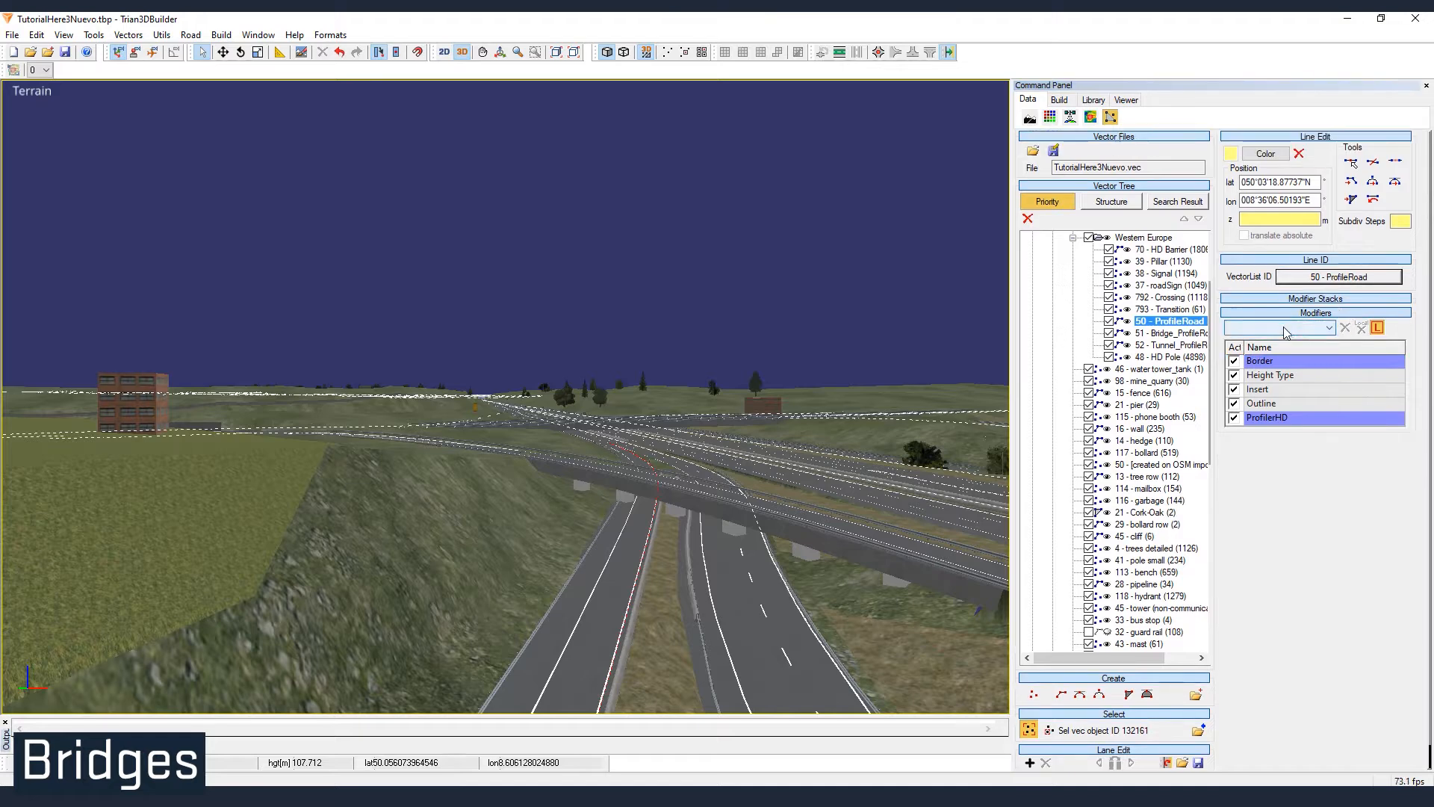
pyautogui.click(1285, 329)
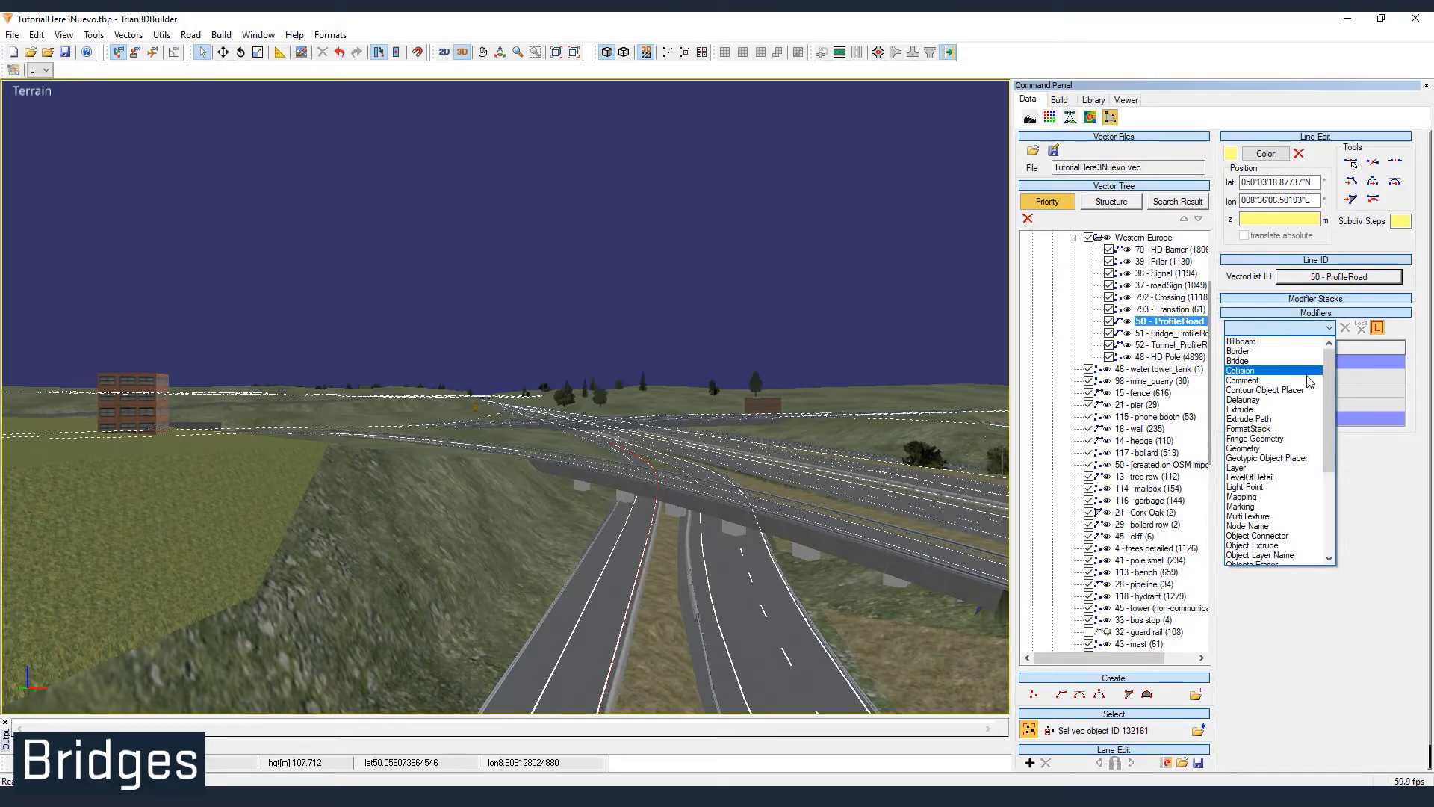
pyautogui.scroll(-2, 1305, 505)
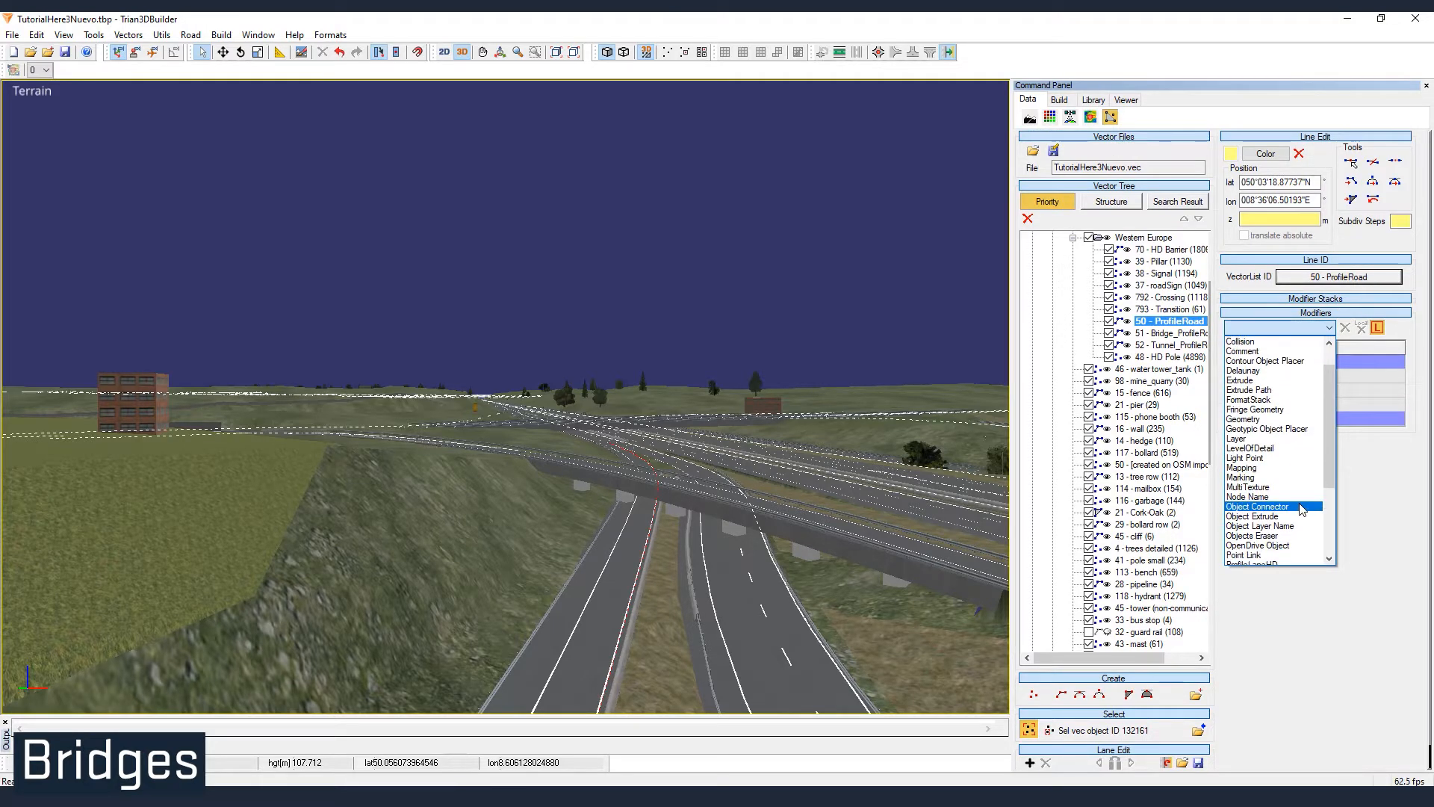
pyautogui.click(1278, 536)
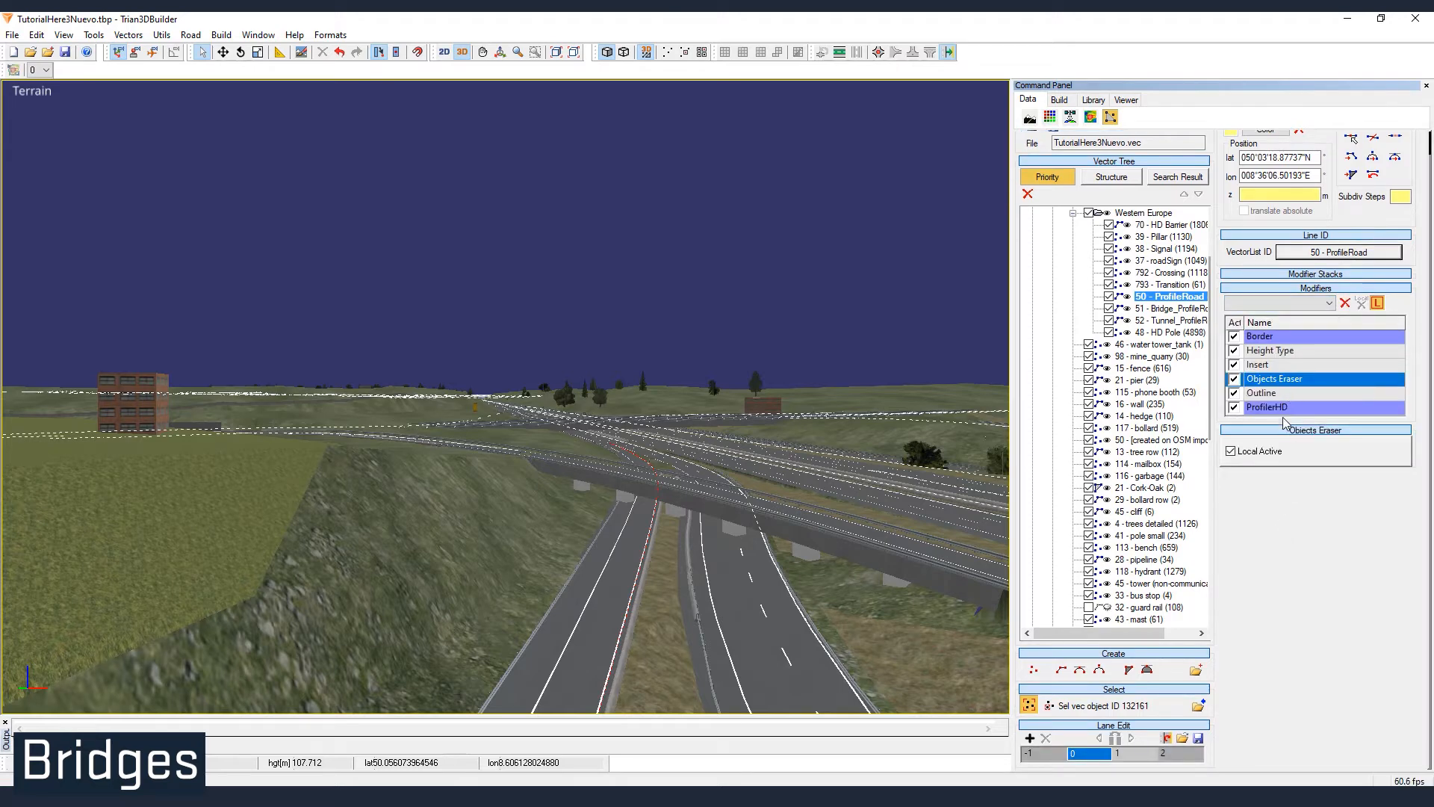
# - Select the other ProfileRoad lines near the bridge and inspect the pillars and the neighbouring curved ramp in 3D
pyautogui.click(773, 557)
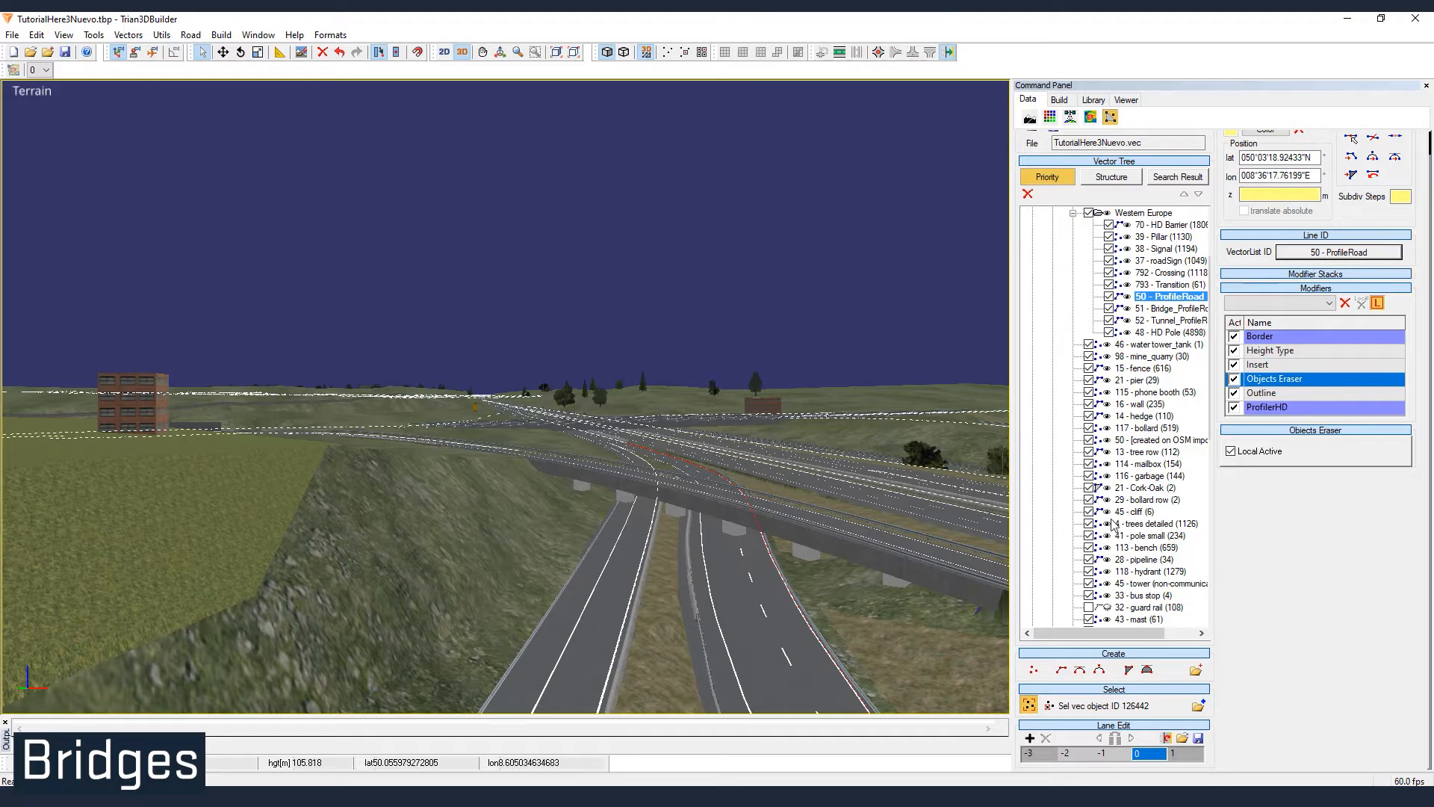
pyautogui.click(863, 489)
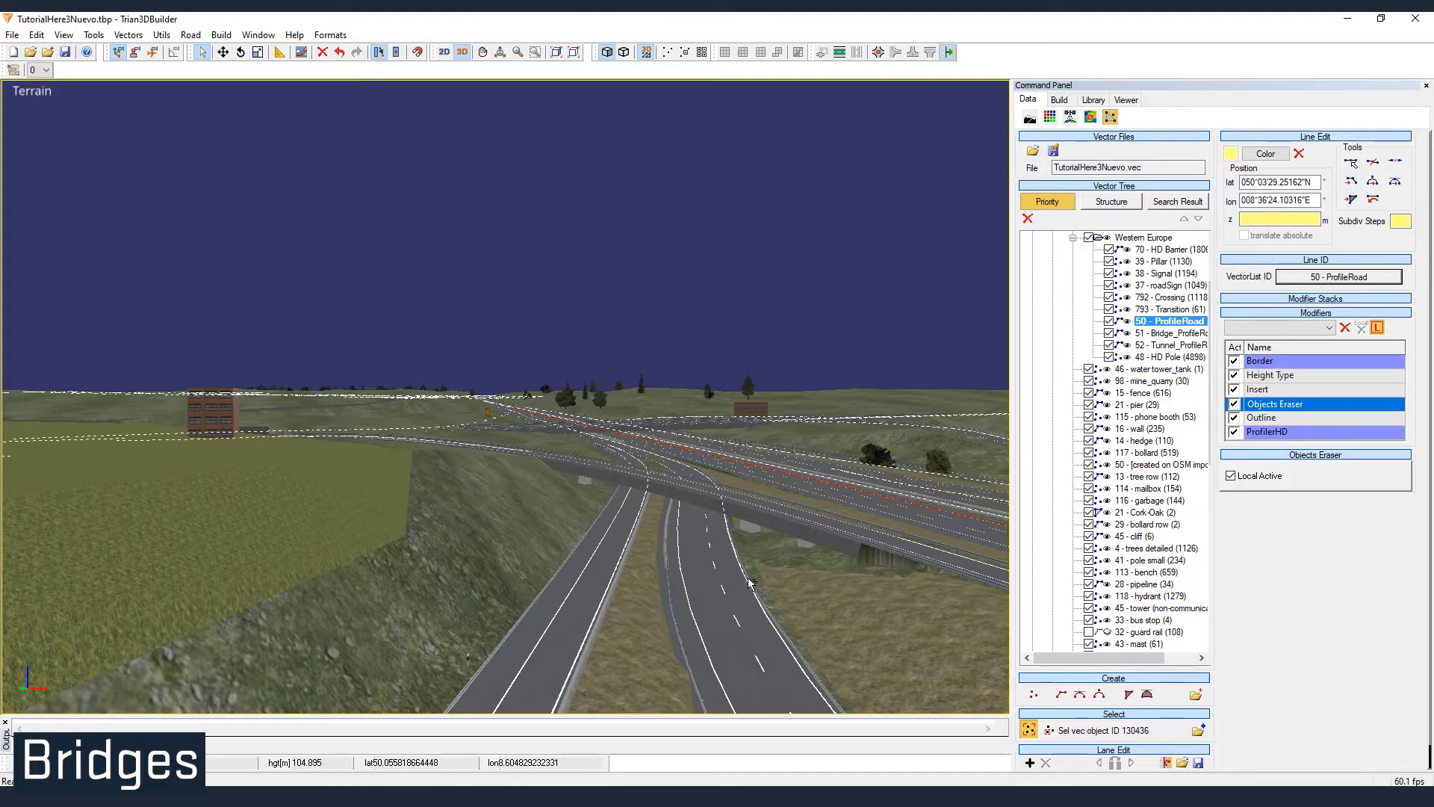
pyautogui.moveTo(738, 569); pyautogui.dragTo(708, 622, button='middle')
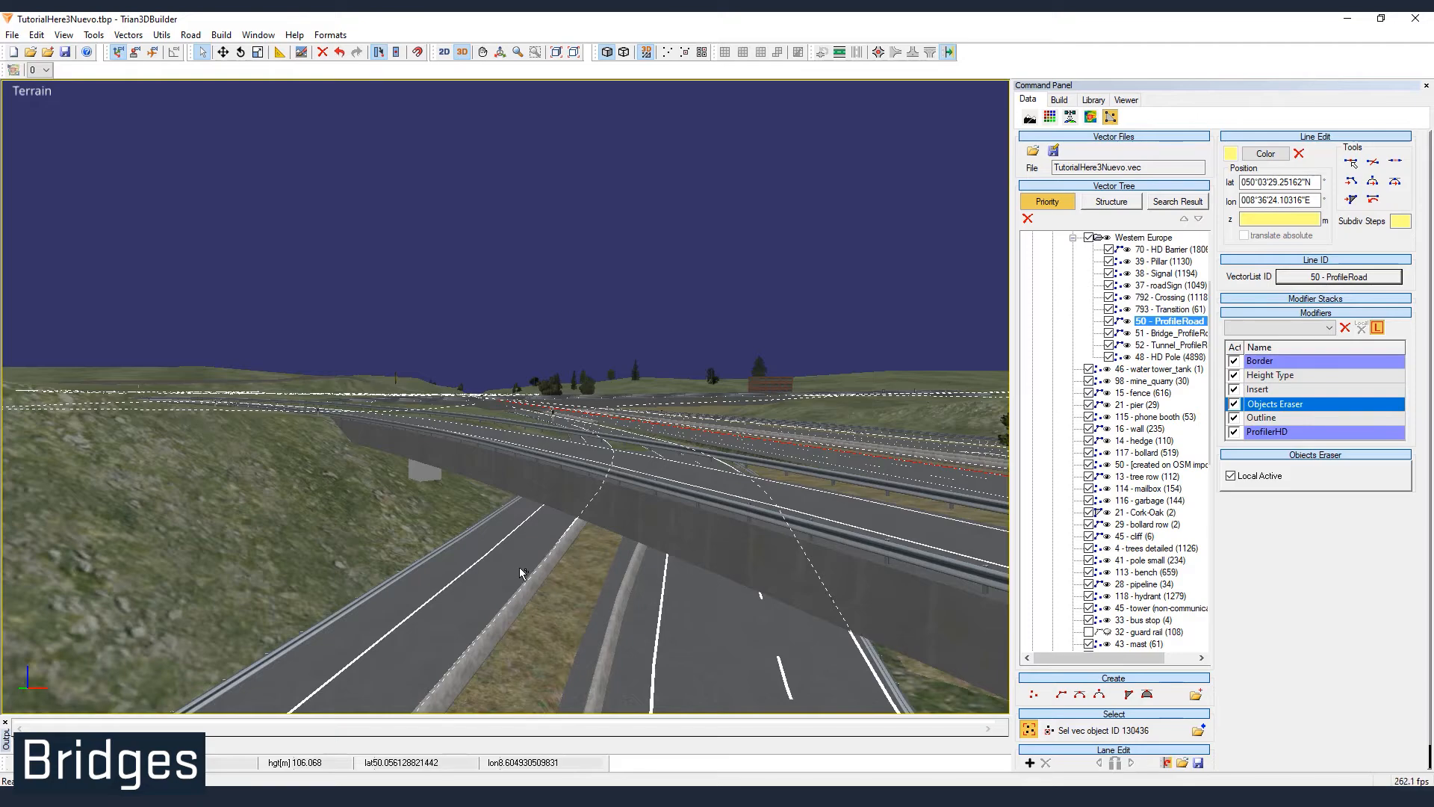
pyautogui.moveTo(520, 573)
pyautogui.mouseDown(button='middle')
pyautogui.moveTo(551, 571)
pyautogui.moveTo(499, 615)
pyautogui.moveTo(503, 584)
pyautogui.mouseUp(button='middle')
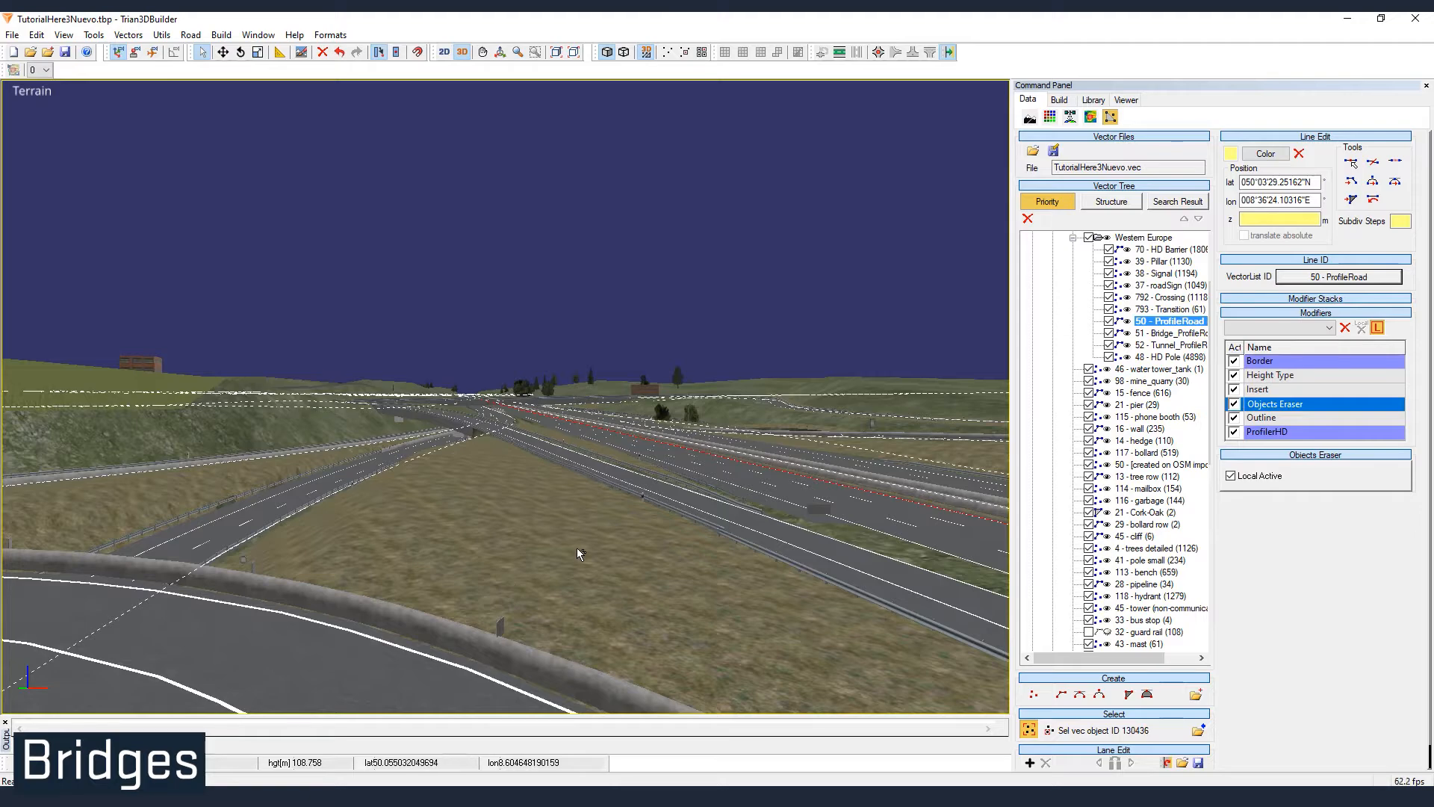
pyautogui.scroll(-2, 577, 548)
pyautogui.scroll(1, 584, 521)
pyautogui.moveTo(584, 521); pyautogui.dragTo(539, 504, button='middle')
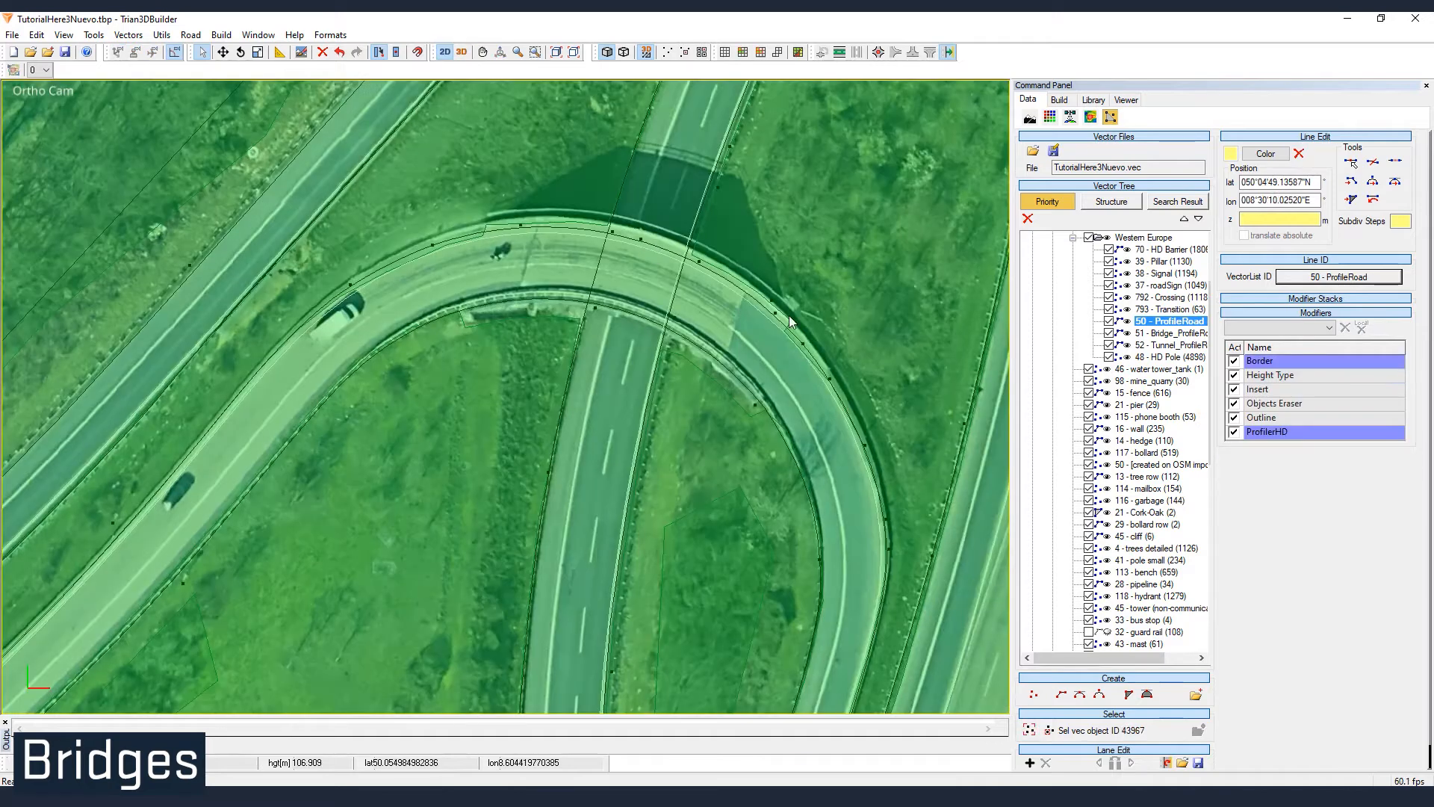
# - Split the curved ramp's ProfileRoad line at both ends of its overpass and assign the middle segment to 51 - Bridge_ProfileRoad
pyautogui.click(1352, 162)
pyautogui.click(813, 379)
pyautogui.click(660, 261)
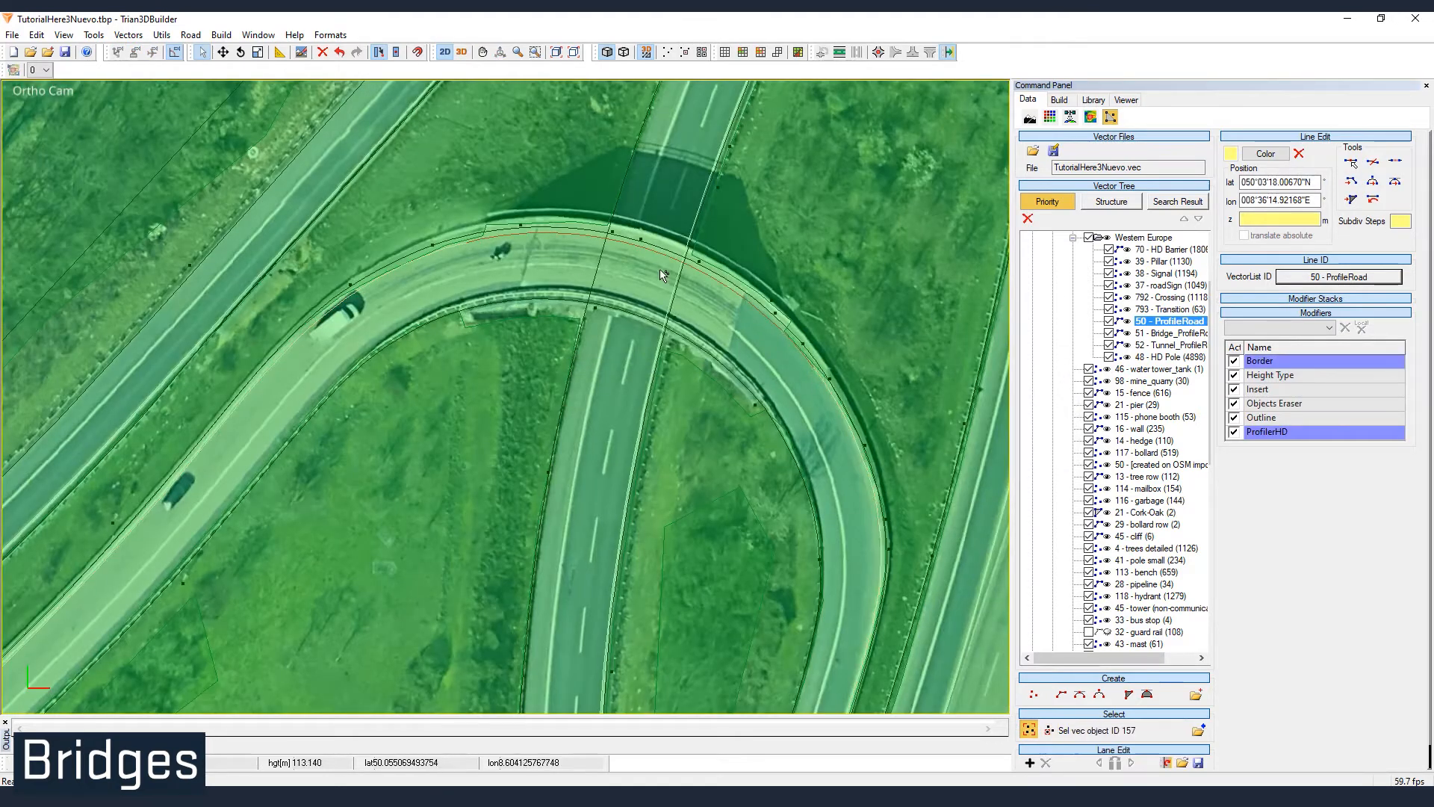
pyautogui.click(1339, 277)
pyautogui.moveTo(815, 380); pyautogui.dragTo(818, 360)
pyautogui.click(749, 520)
# - In Element Mode, select the curved ramp's bridge segment with its adjoining road segments and create profile crossings between them
pyautogui.click(826, 386)
pyautogui.keyDown('ctrl'); pyautogui.click(558, 275); pyautogui.keyUp('ctrl')
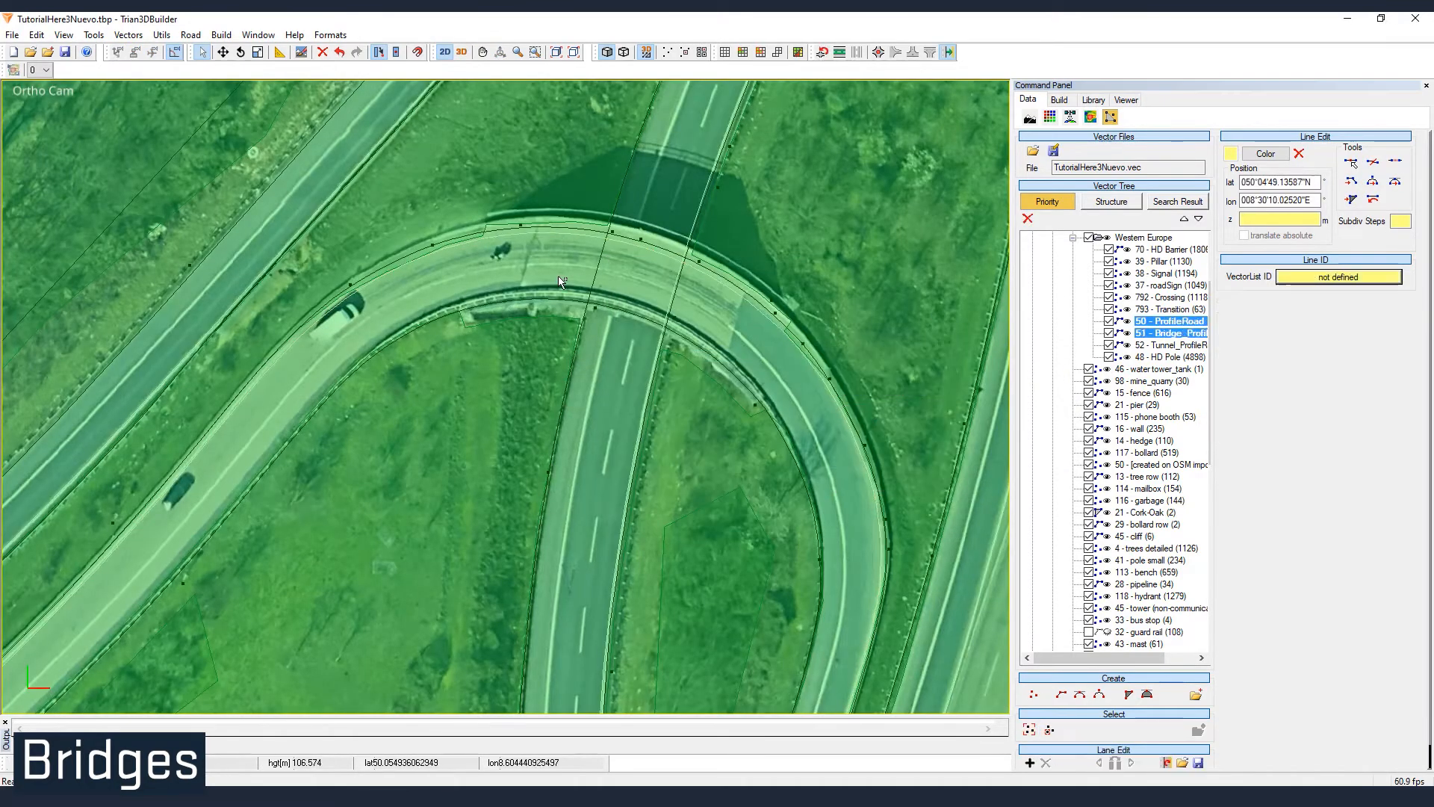
pyautogui.rightClick(805, 399)
pyautogui.click(831, 425)
pyautogui.keyDown('ctrl'); pyautogui.click(842, 411); pyautogui.keyUp('ctrl')
pyautogui.rightClick(478, 252)
pyautogui.click(481, 248)
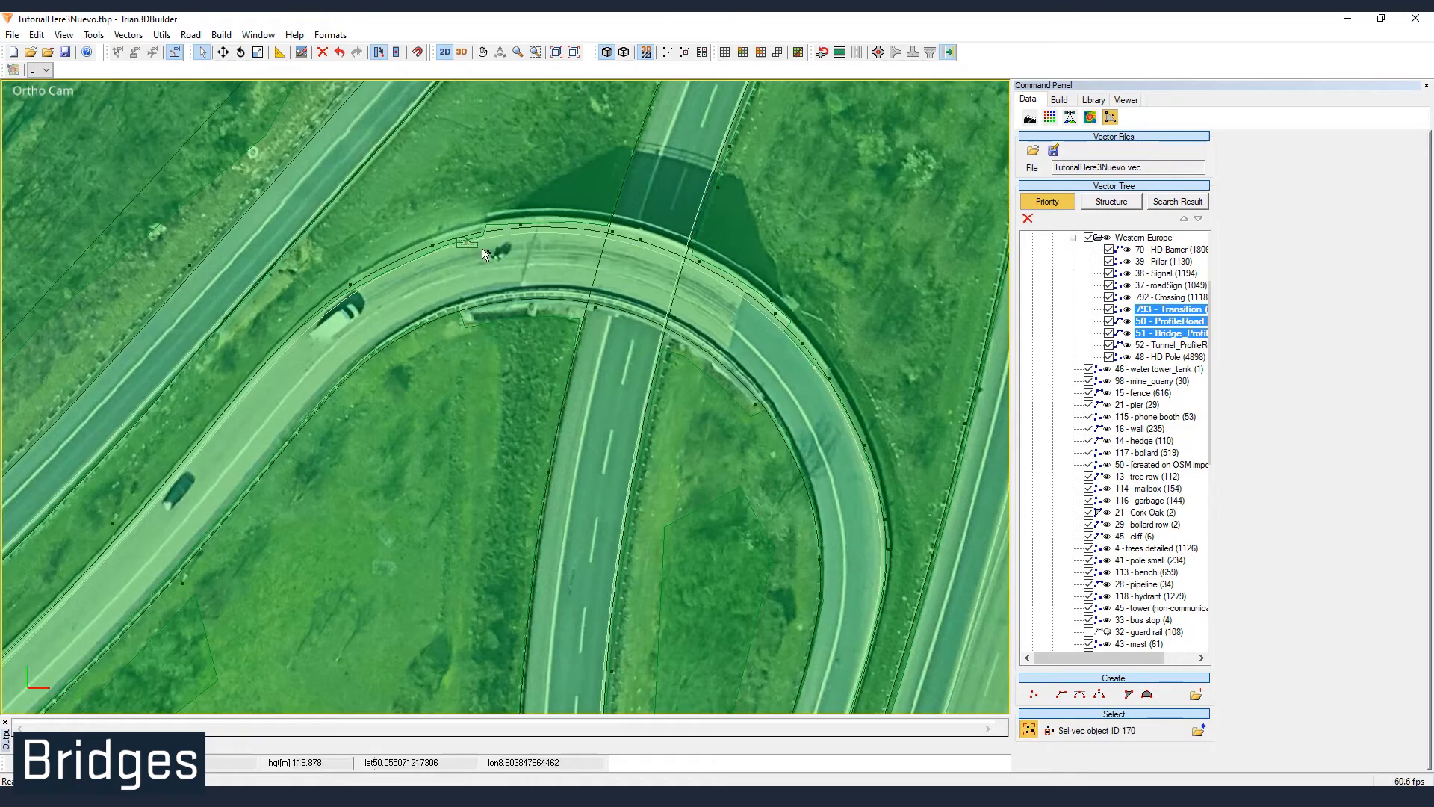
# - Locally override the Bridge modifier on the curved ramp's bridge segment with pillar width 2 m, distance 12 m and height 4 m
pyautogui.scroll(3, 628, 212)
pyautogui.scroll(-1, 729, 303)
pyautogui.rightClick(841, 384)
pyautogui.click(887, 394)
pyautogui.click(1309, 427)
pyautogui.write('1')
pyautogui.press('Return')
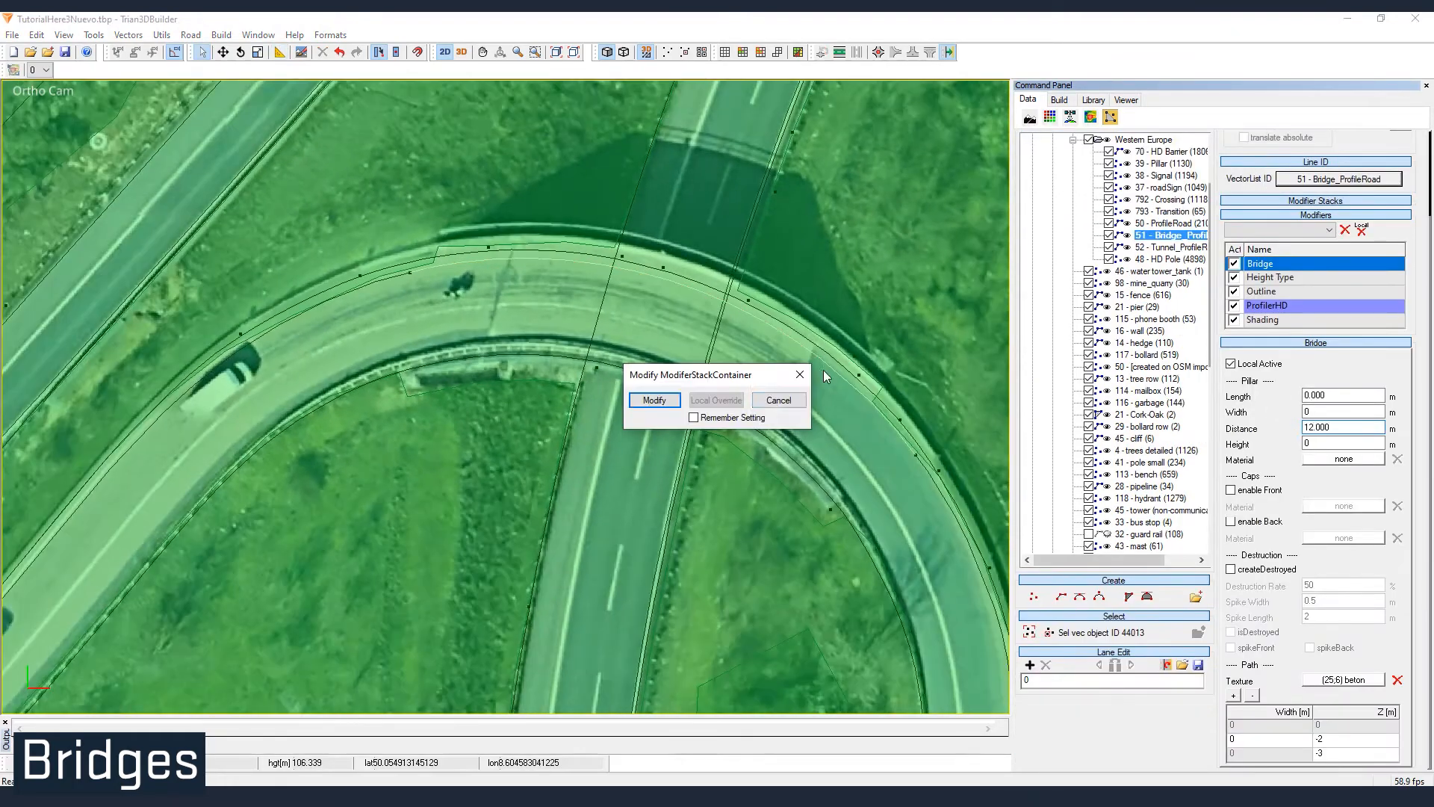
pyautogui.click(653, 400)
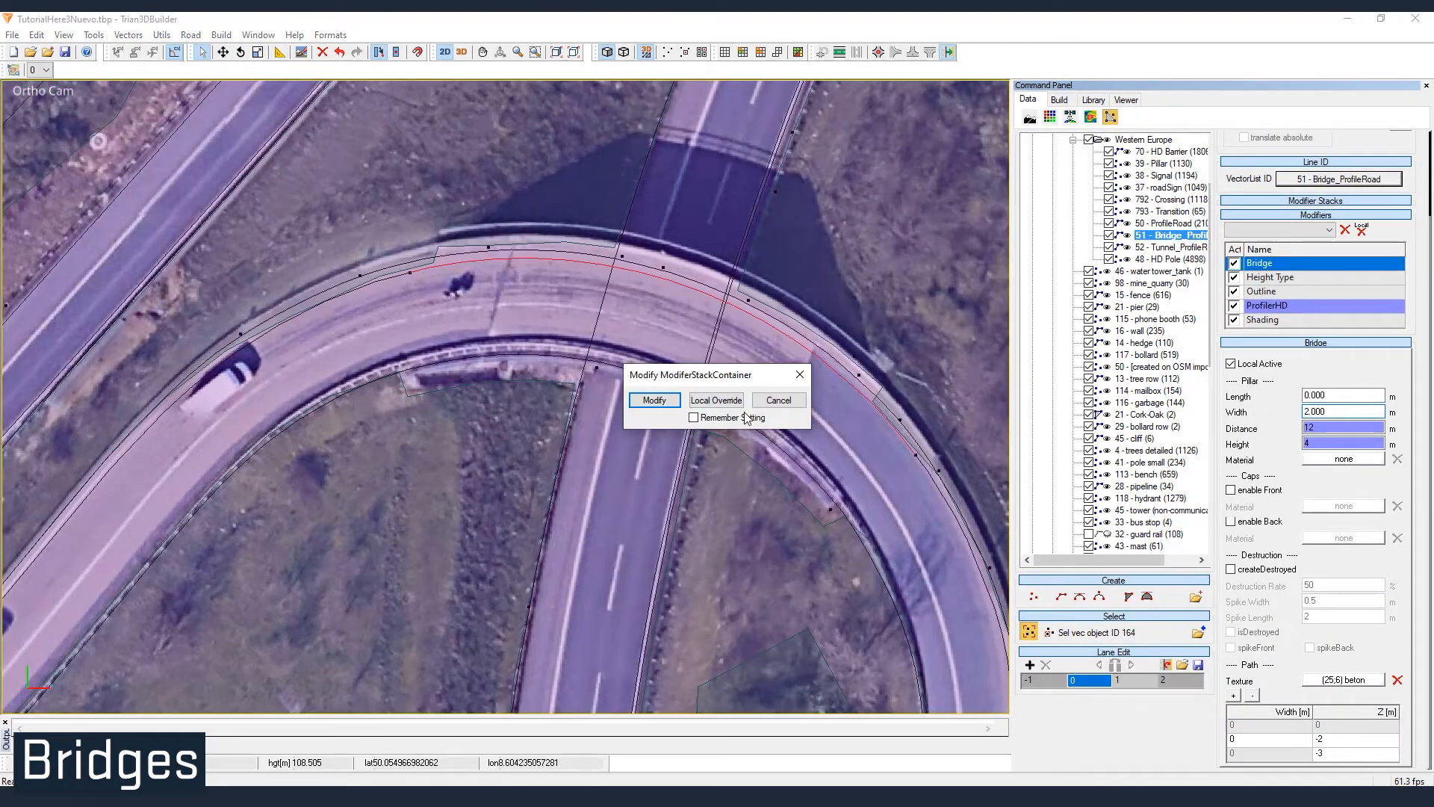
# - Clean up the terrain folder and inspect the curved ramp's bridge in 3D
pyautogui.click(11, 34)
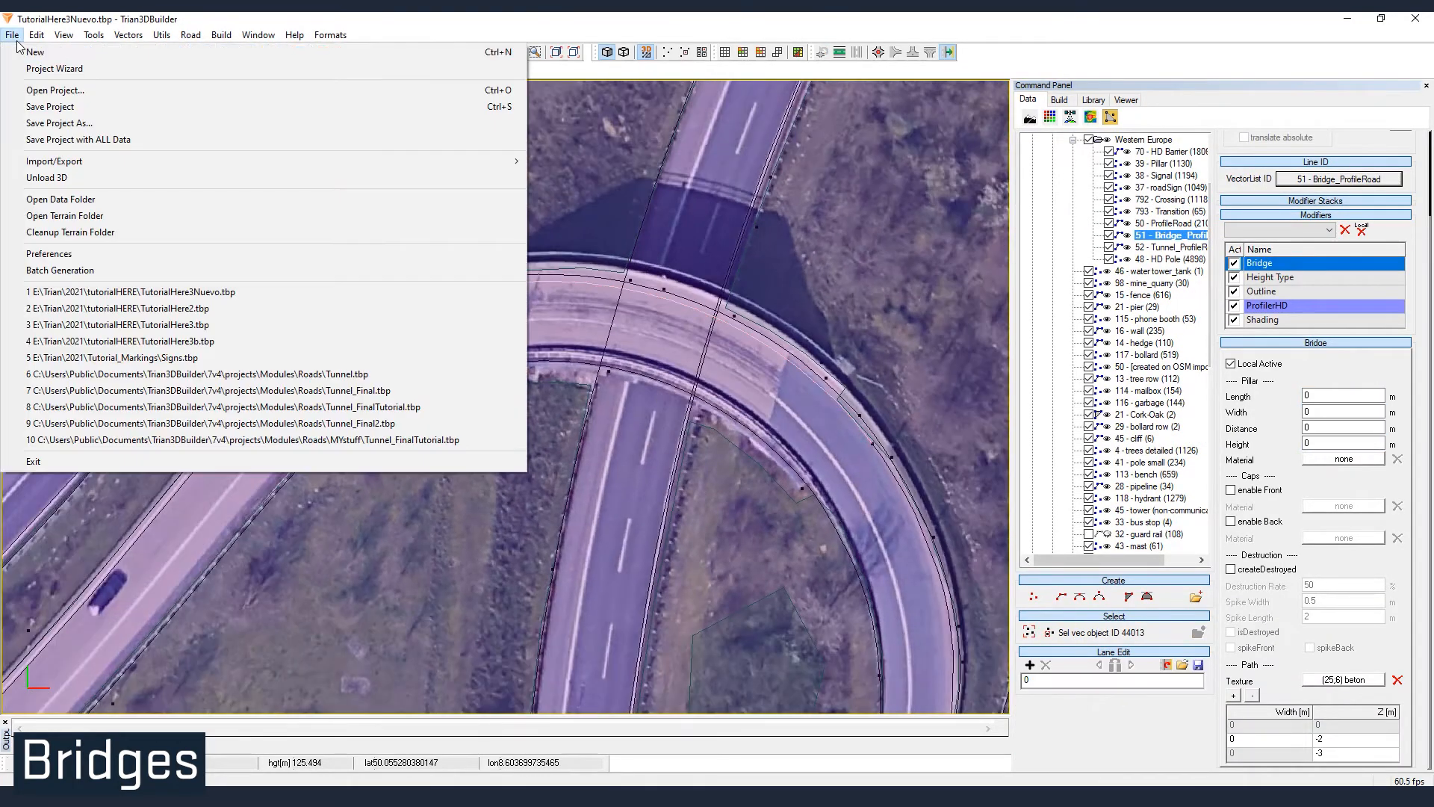
pyautogui.click(52, 231)
pyautogui.click(768, 438)
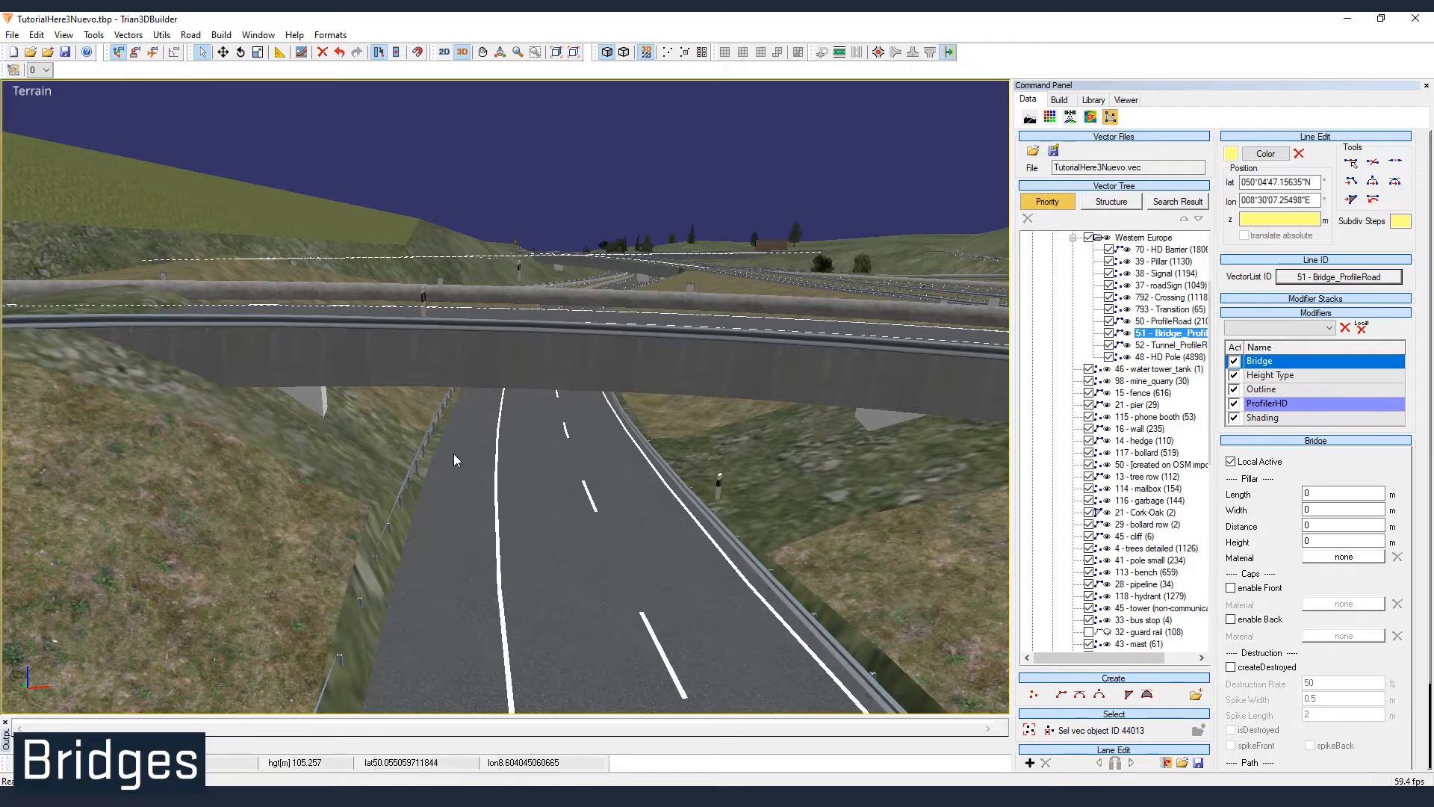
pyautogui.moveTo(454, 454); pyautogui.dragTo(859, 403, button='middle')
pyautogui.moveTo(1002, 399); pyautogui.dragTo(618, 357, button='middle')
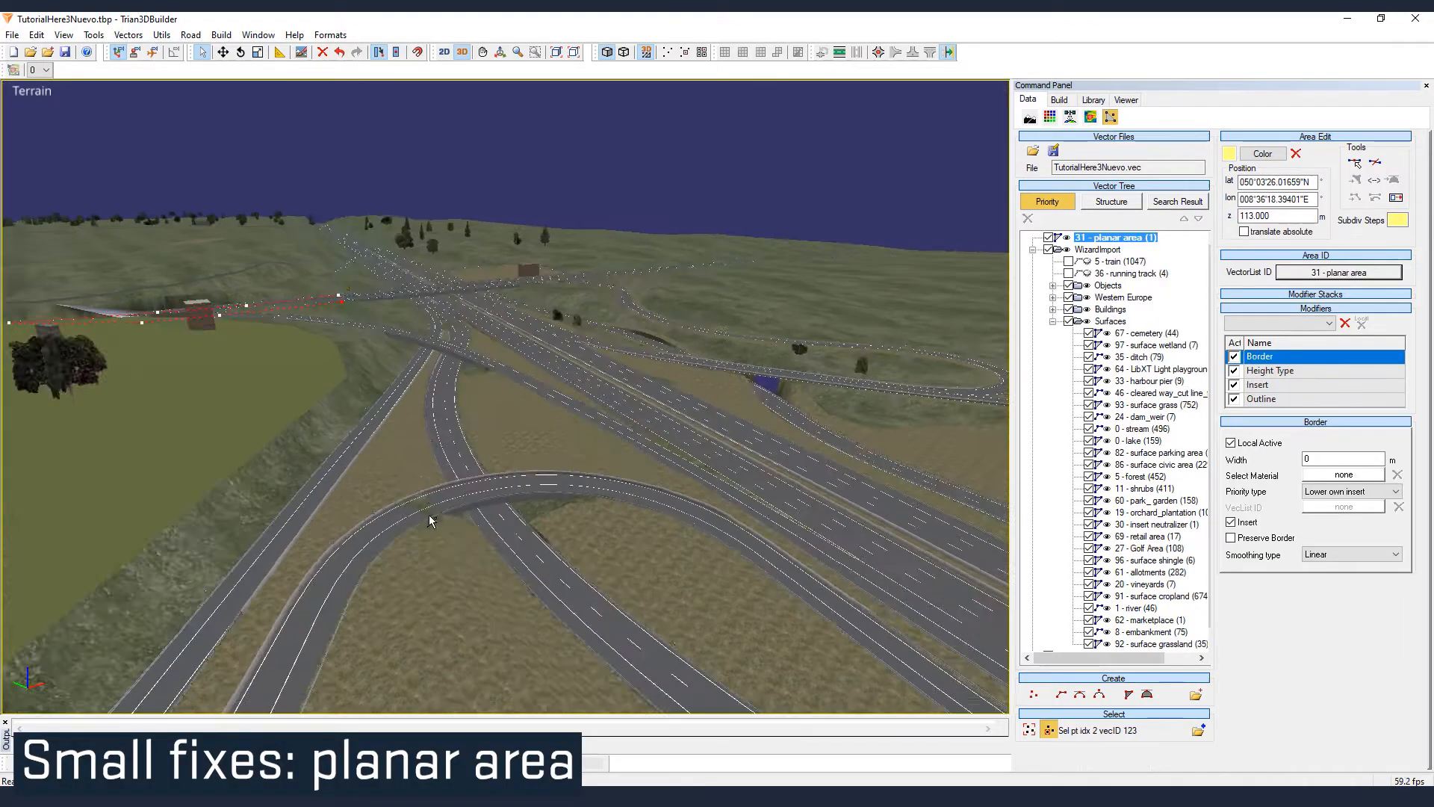
# - Leave Point Mode, deselect the existing planar area and frame the terrain break at the curved ramp's bridge end
pyautogui.moveTo(370, 533); pyautogui.dragTo(636, 617, button='middle')
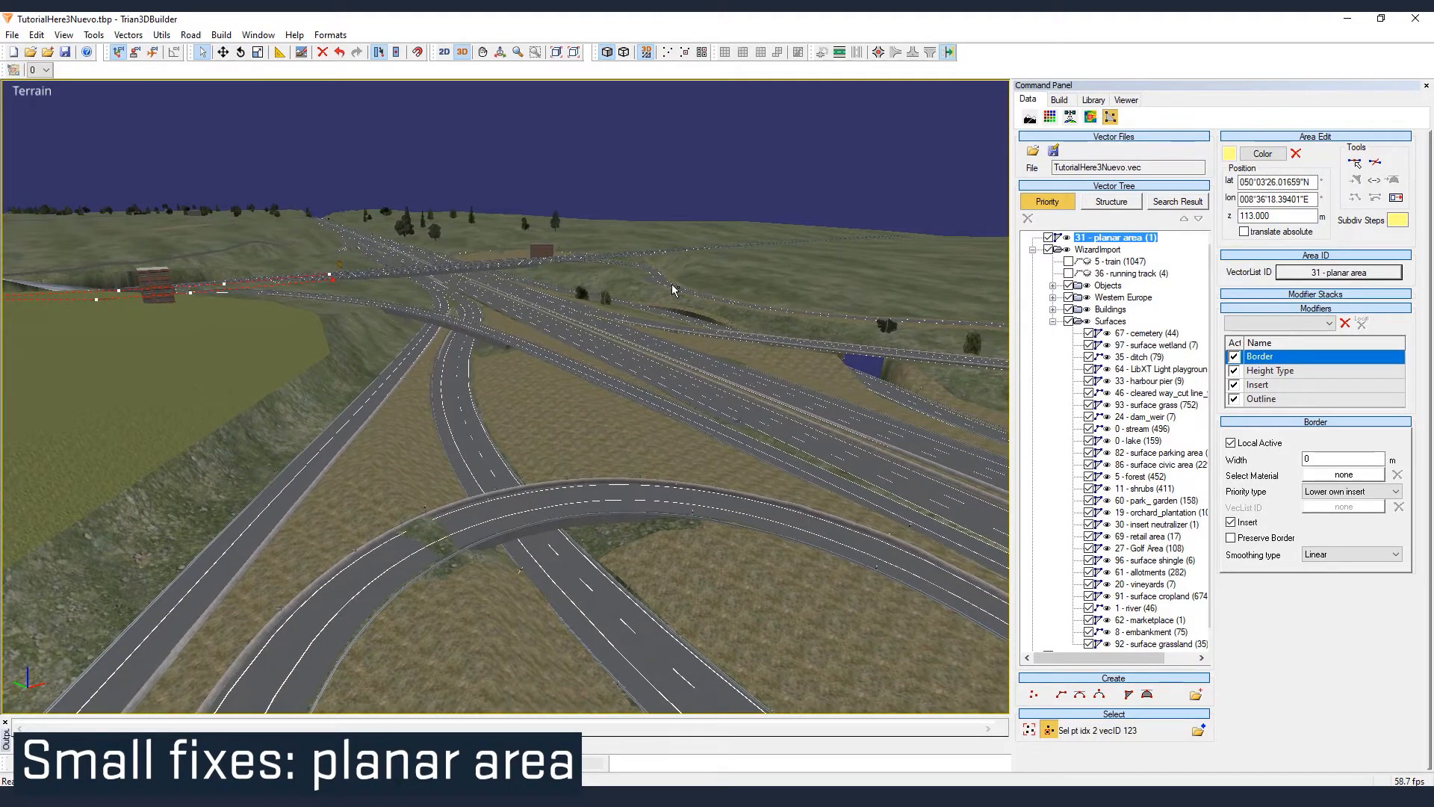
pyautogui.click(661, 186)
pyautogui.rightClick(661, 186)
pyautogui.click(678, 210)
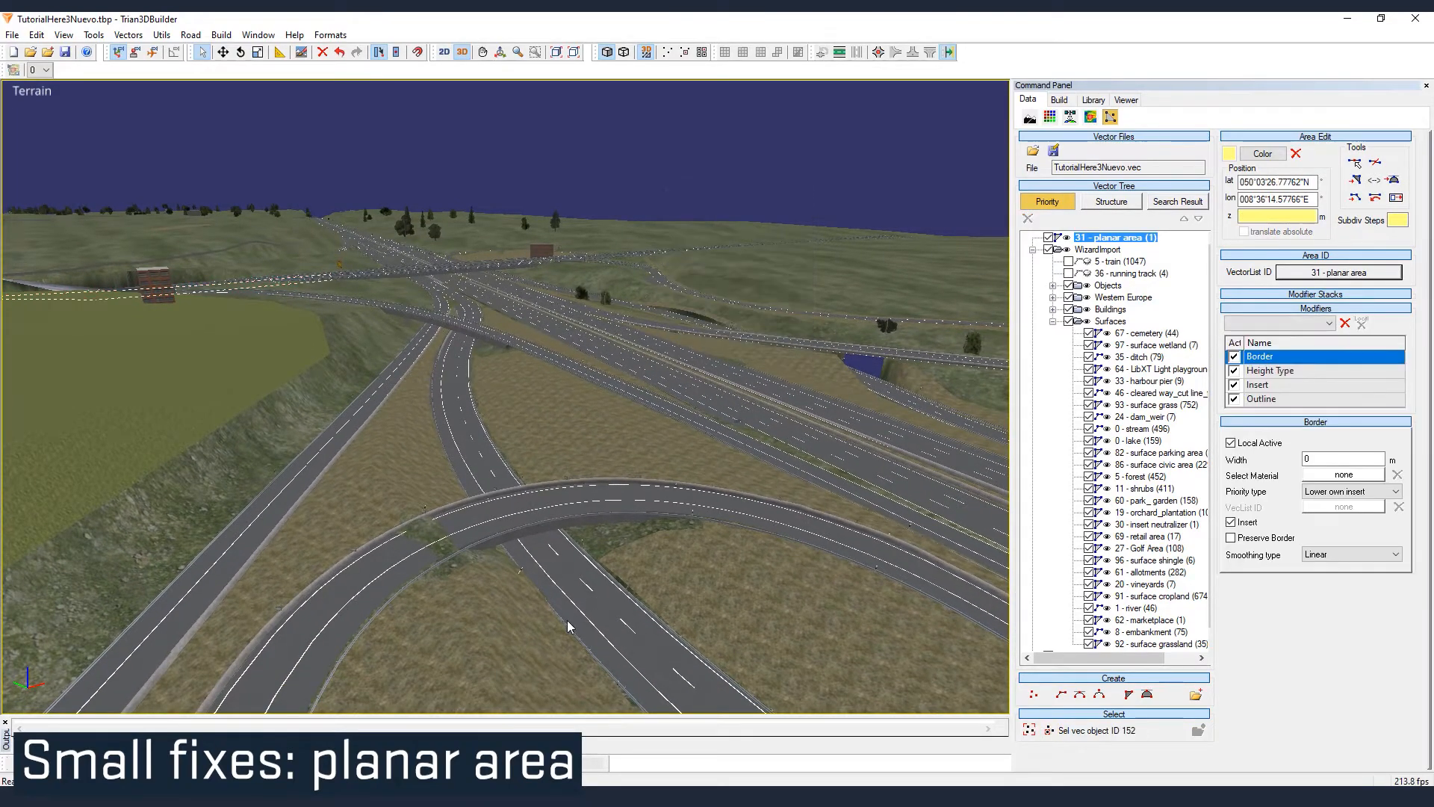
pyautogui.moveTo(510, 598); pyautogui.dragTo(436, 637, button='middle')
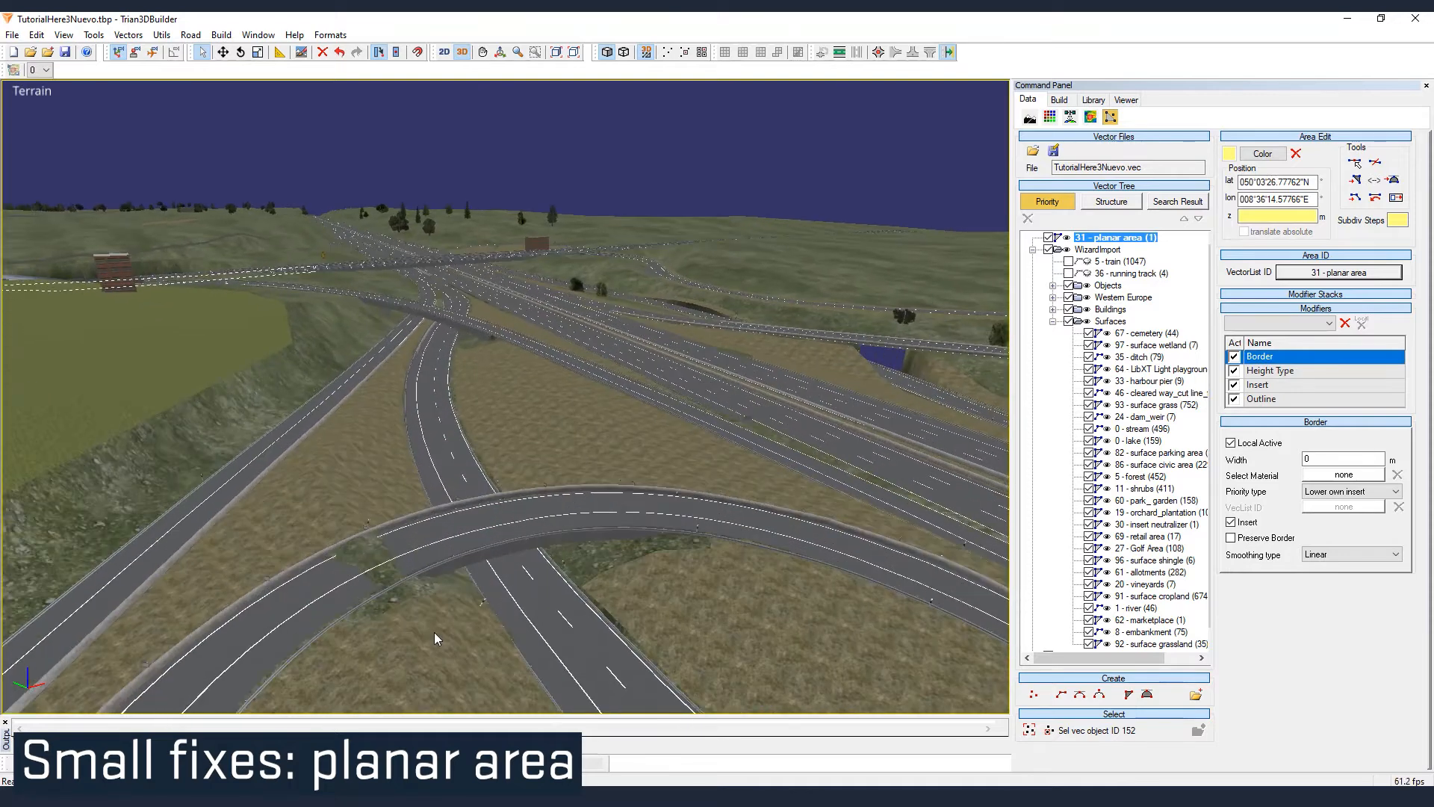
# - Draw a nine-corner area assigned to 31 - planar area around the terrain break at the curved ramp's bridge end
pyautogui.click(1128, 240)
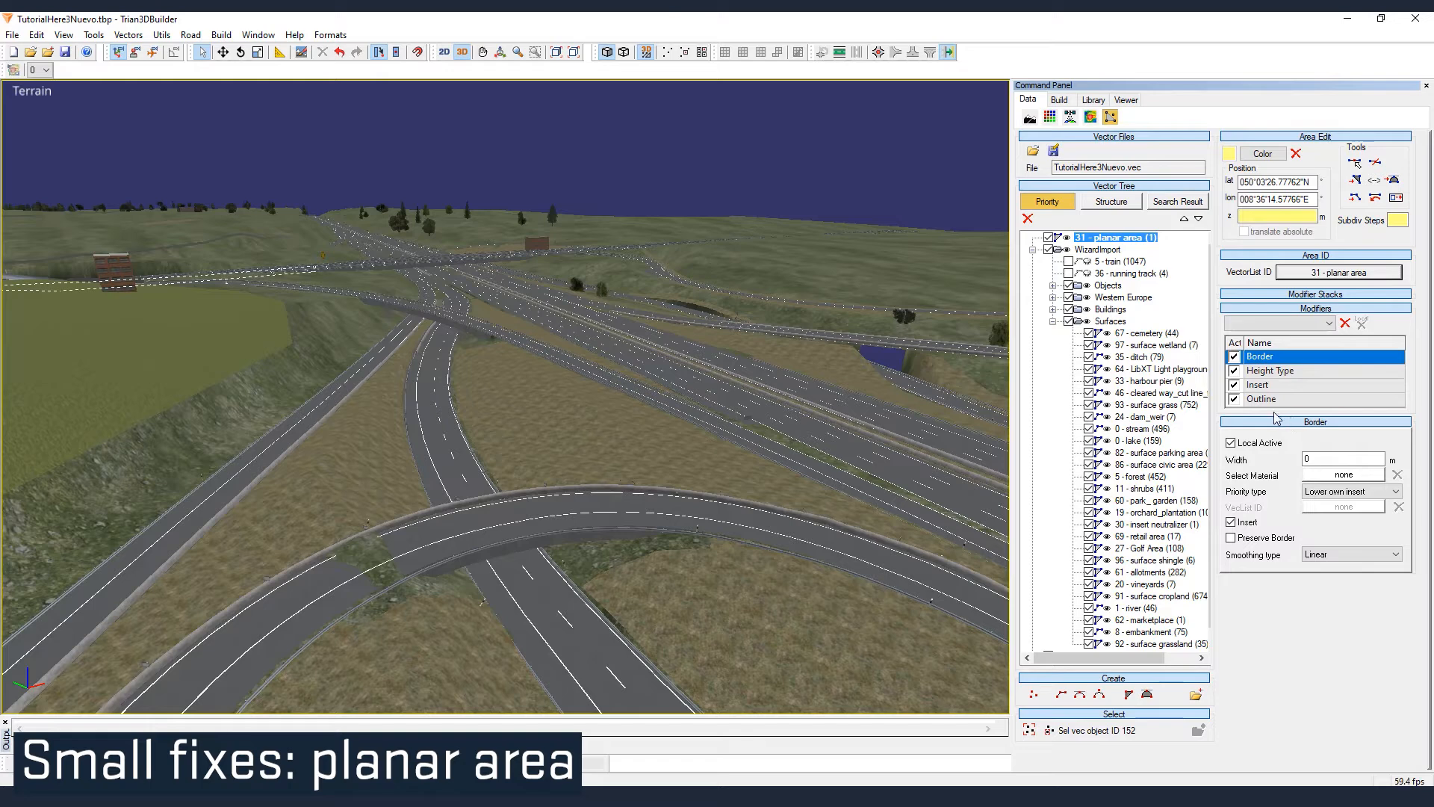
pyautogui.click(1129, 694)
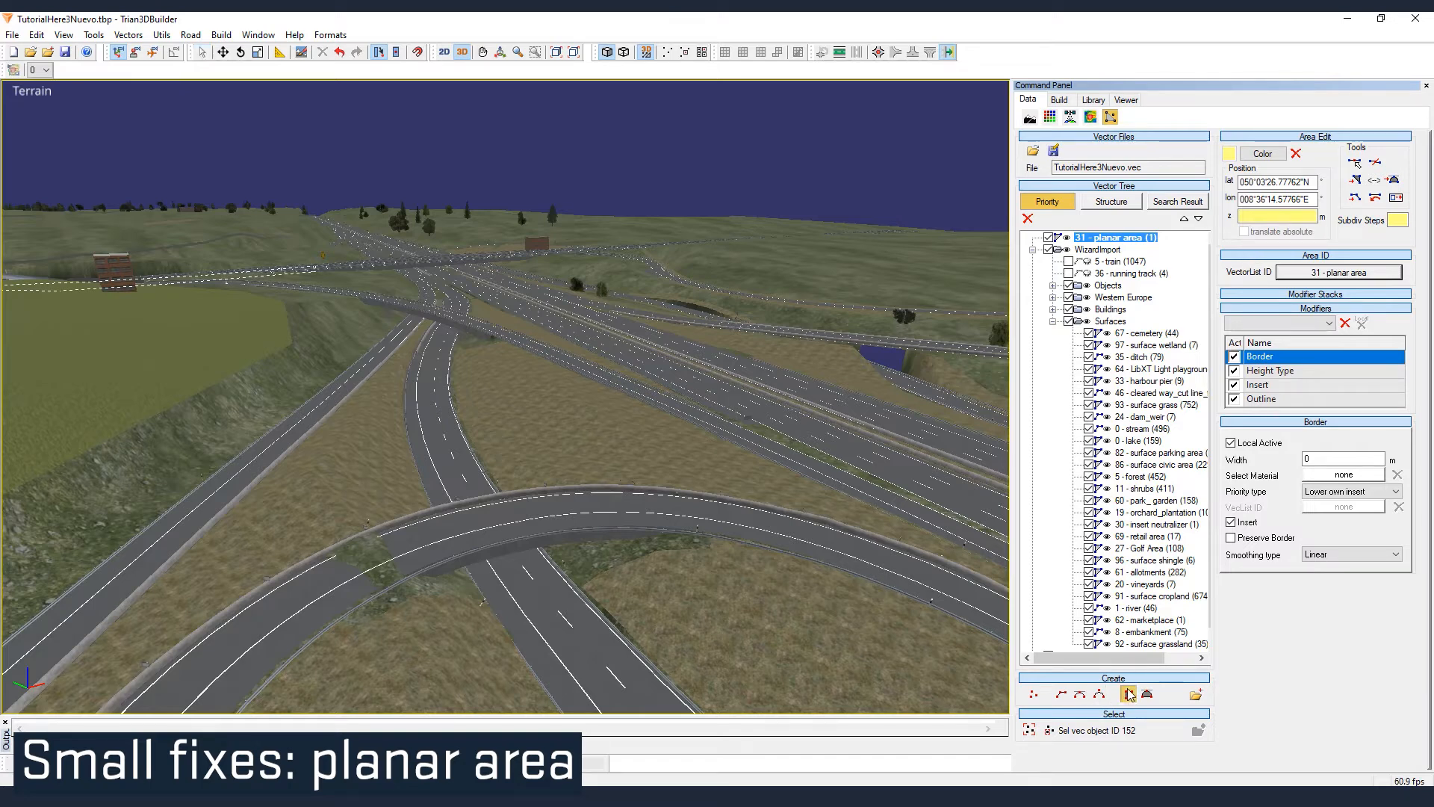
pyautogui.click(1301, 272)
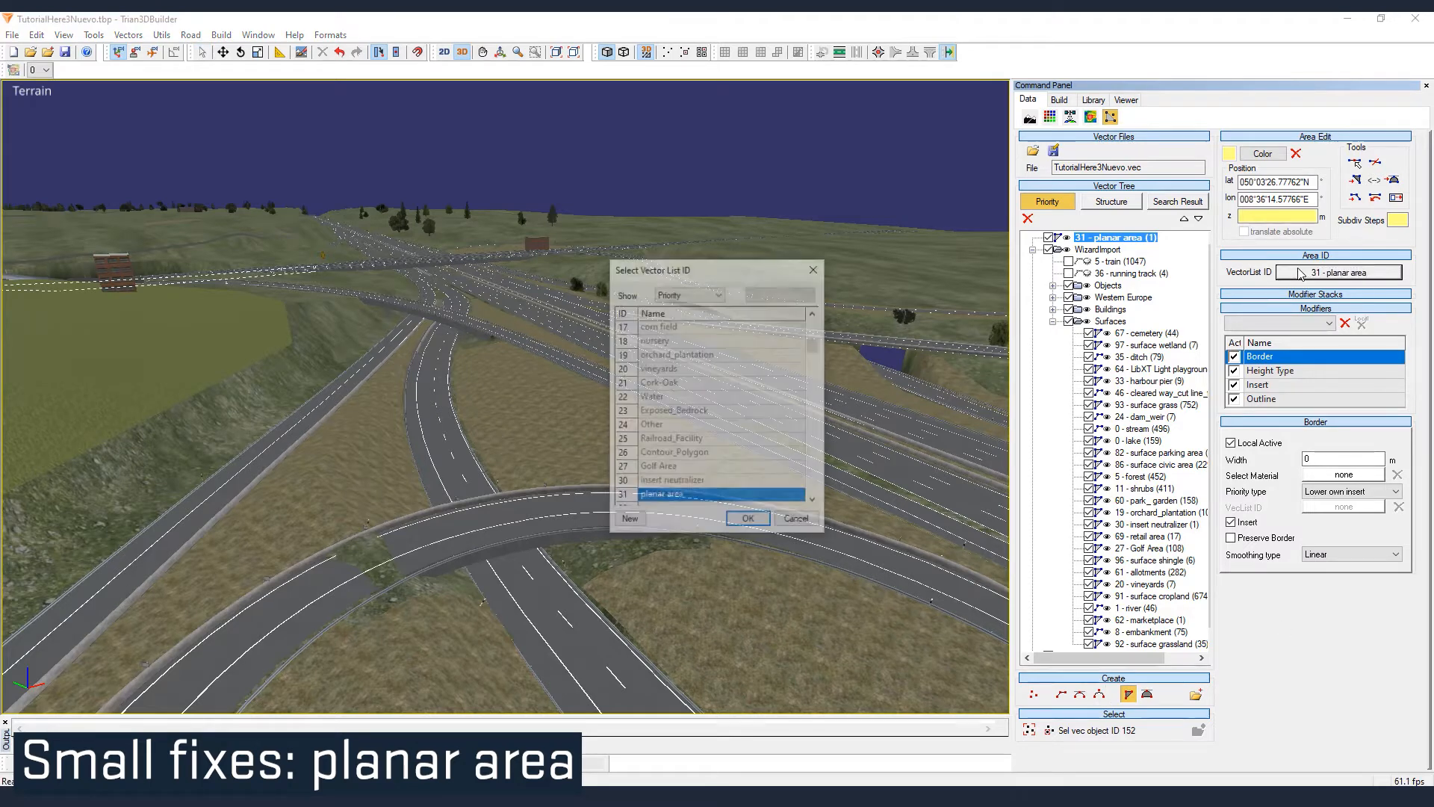
pyautogui.click(747, 521)
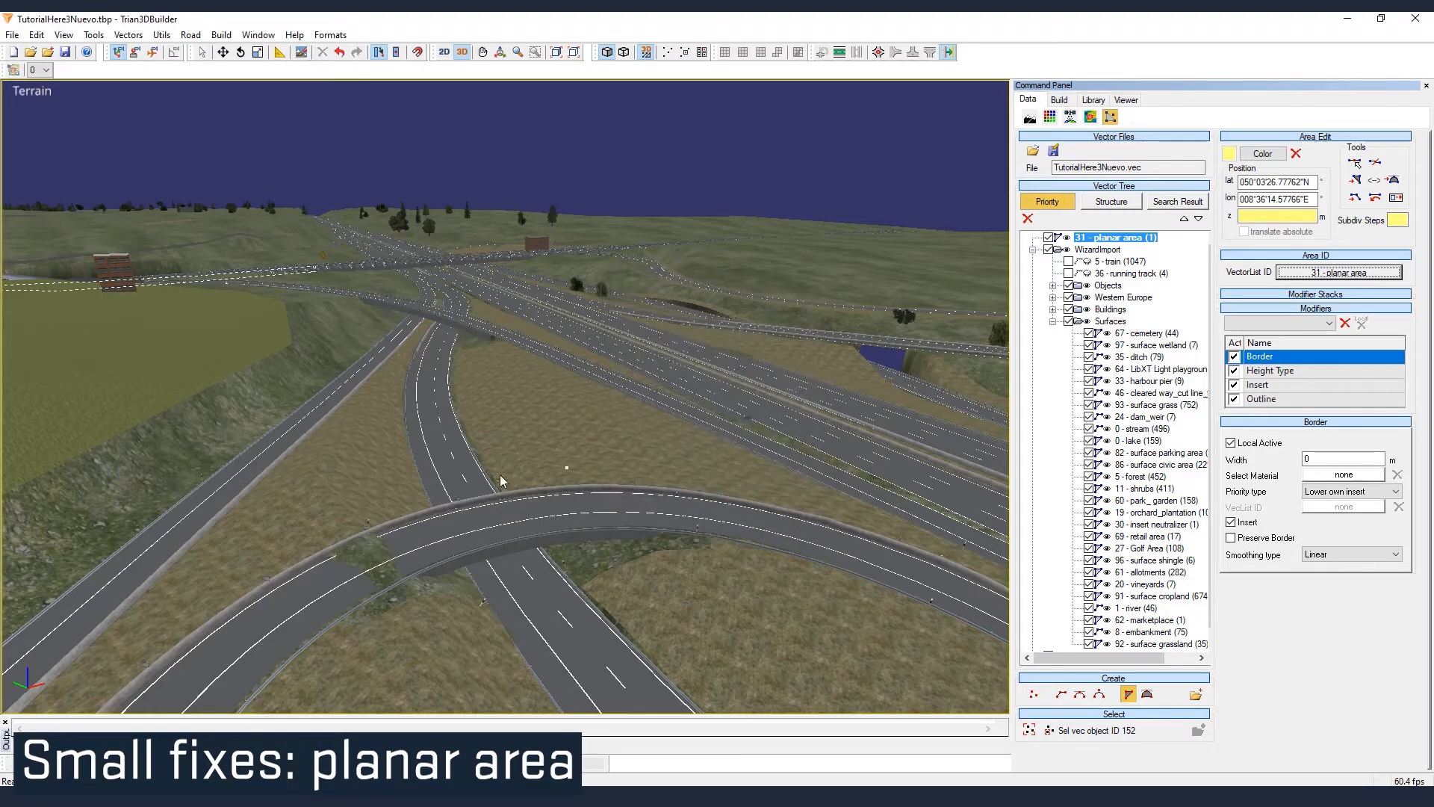
pyautogui.click(384, 535)
pyautogui.click(360, 529)
pyautogui.click(329, 546)
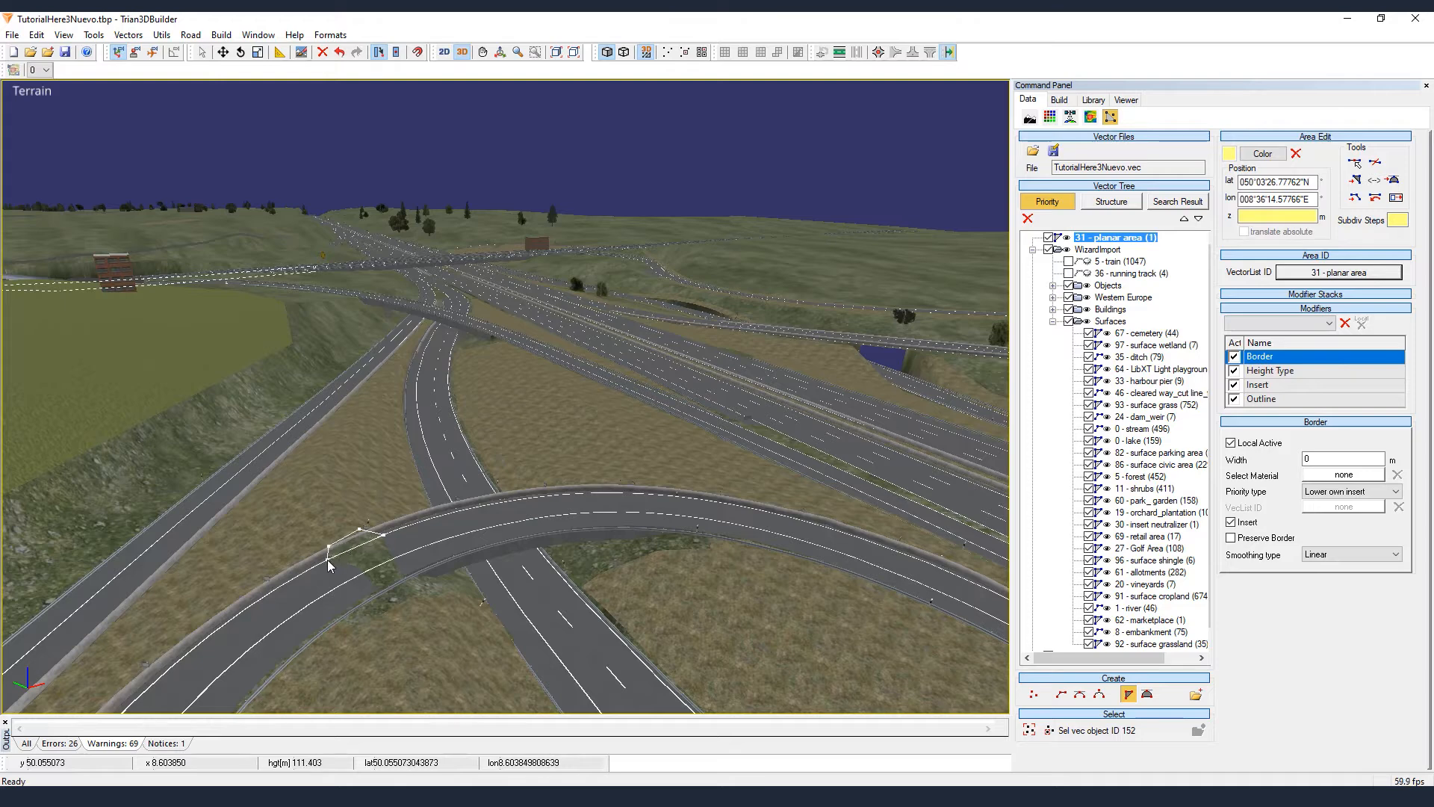
pyautogui.click(327, 559)
pyautogui.click(365, 573)
pyautogui.click(377, 585)
pyautogui.click(375, 598)
pyautogui.click(413, 598)
pyautogui.click(395, 562)
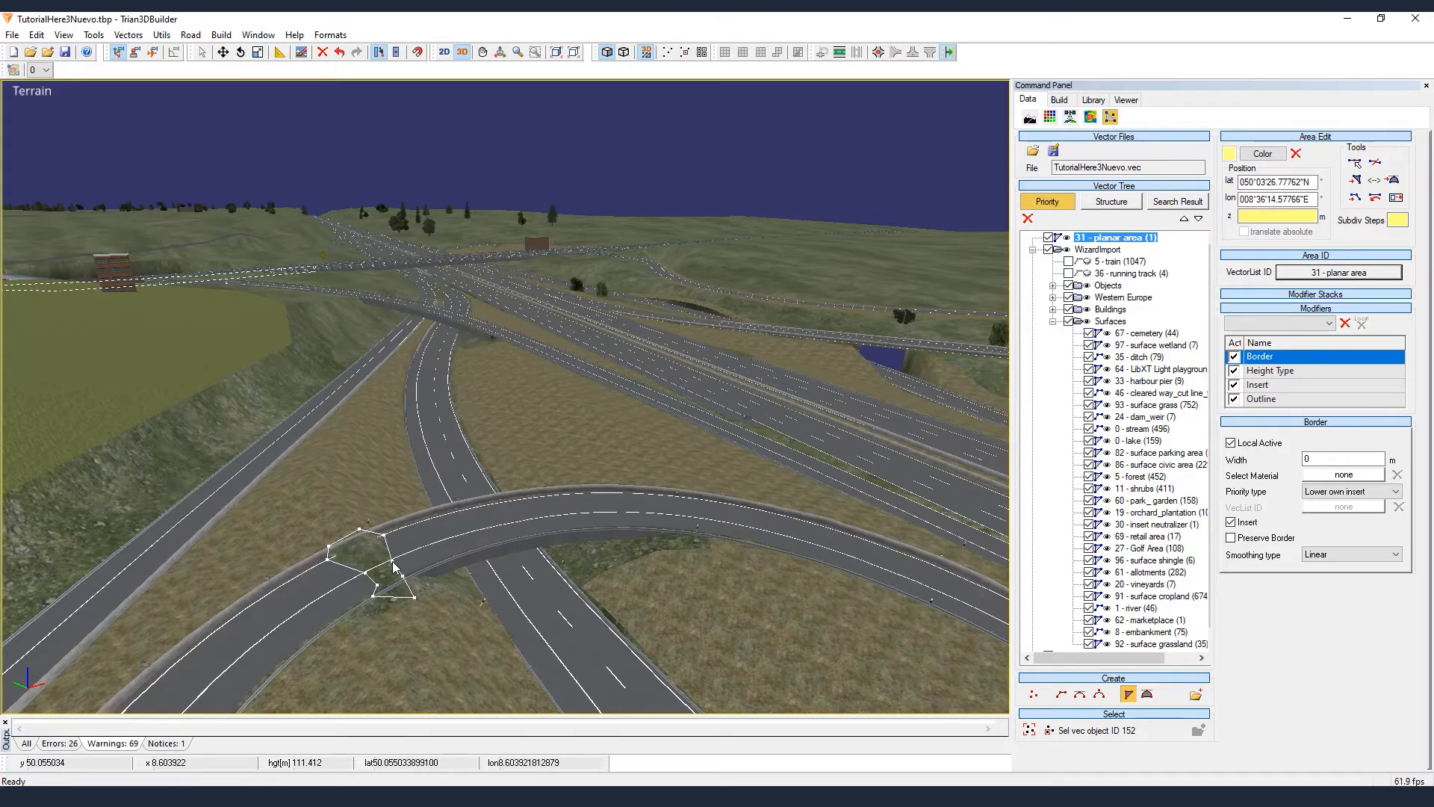
pyautogui.rightClick(396, 564)
# - In Element Mode, select the new planar area and set its z height to 11.2 m
pyautogui.rightClick(440, 626)
pyautogui.click(479, 639)
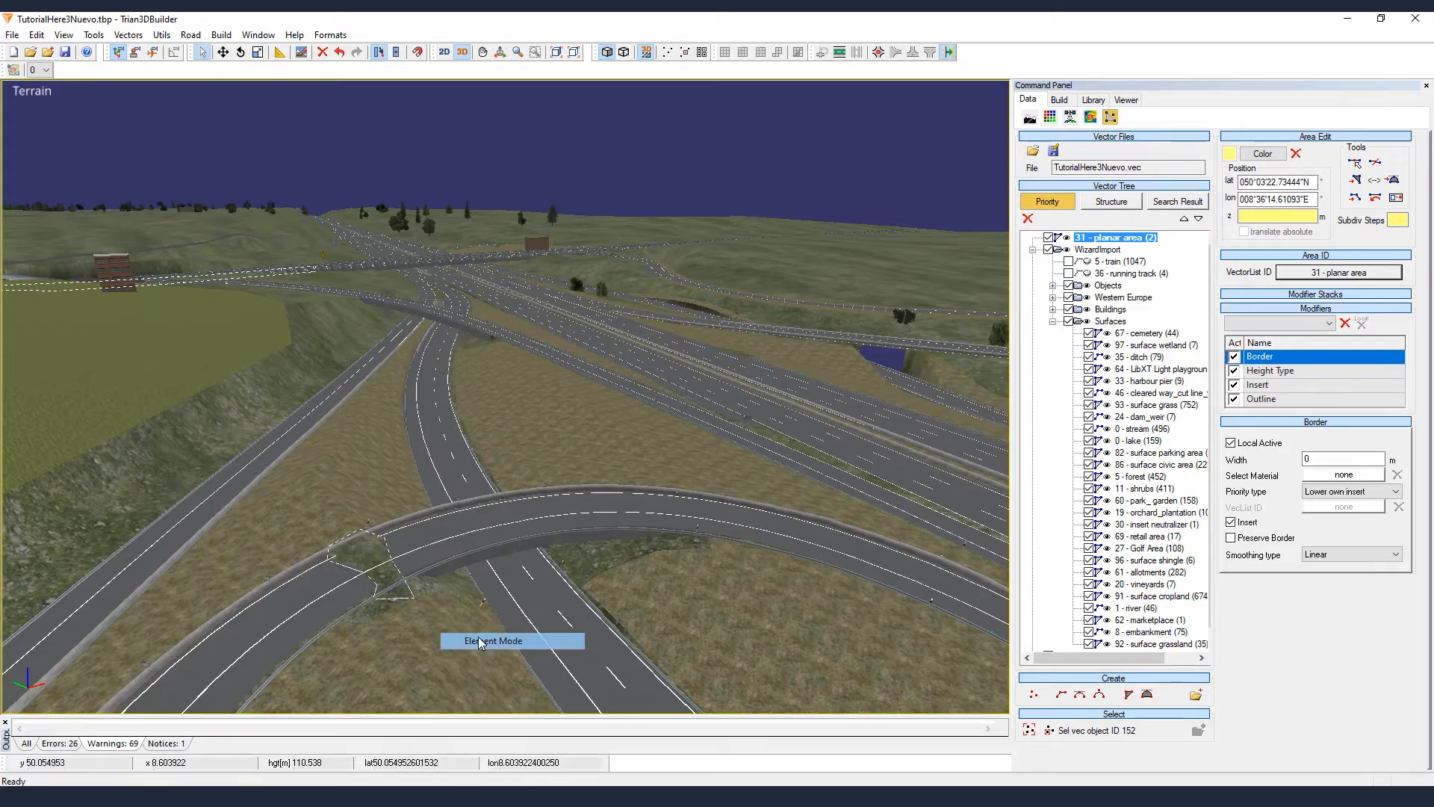
pyautogui.click(1262, 215)
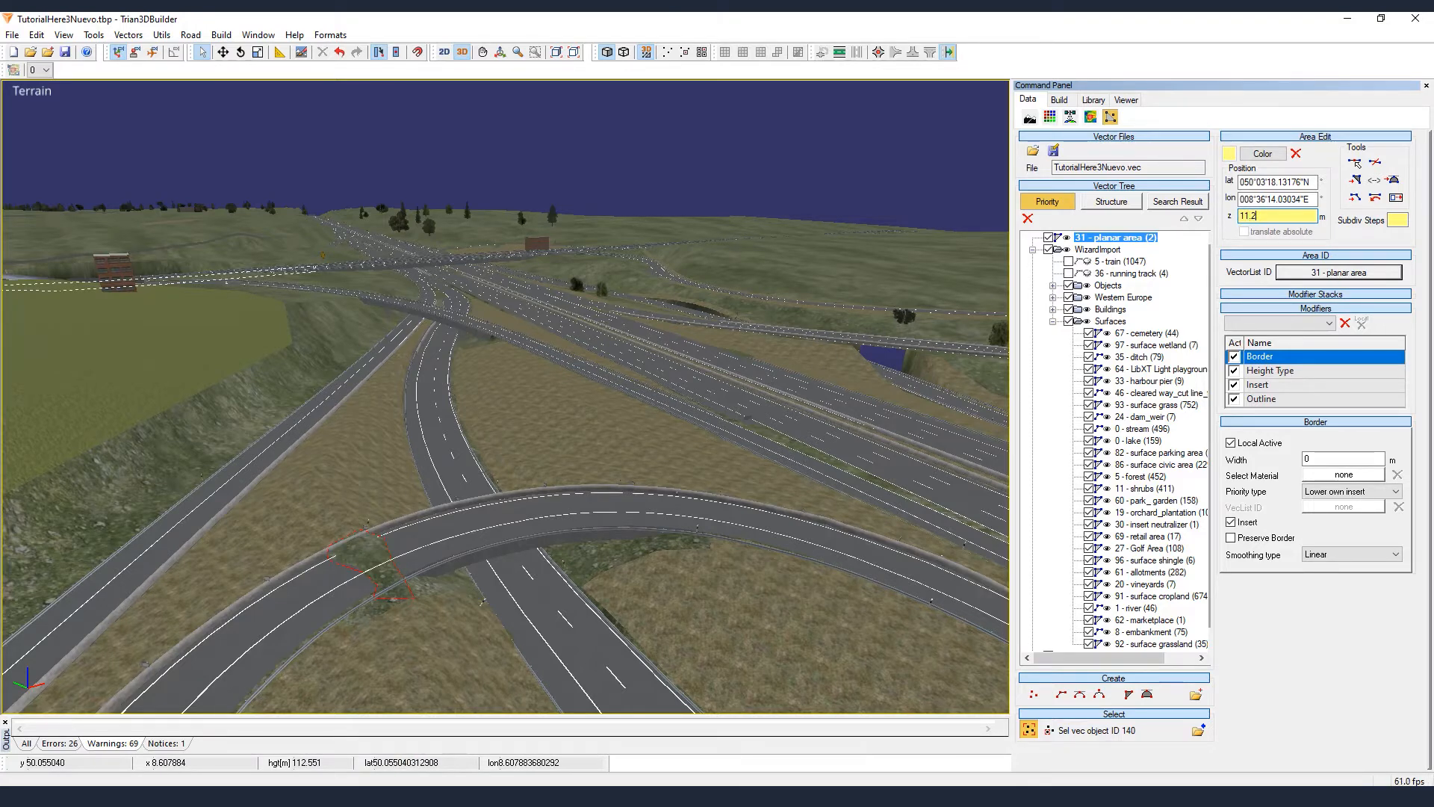
pyautogui.press('Return')
pyautogui.rightClick(685, 369)
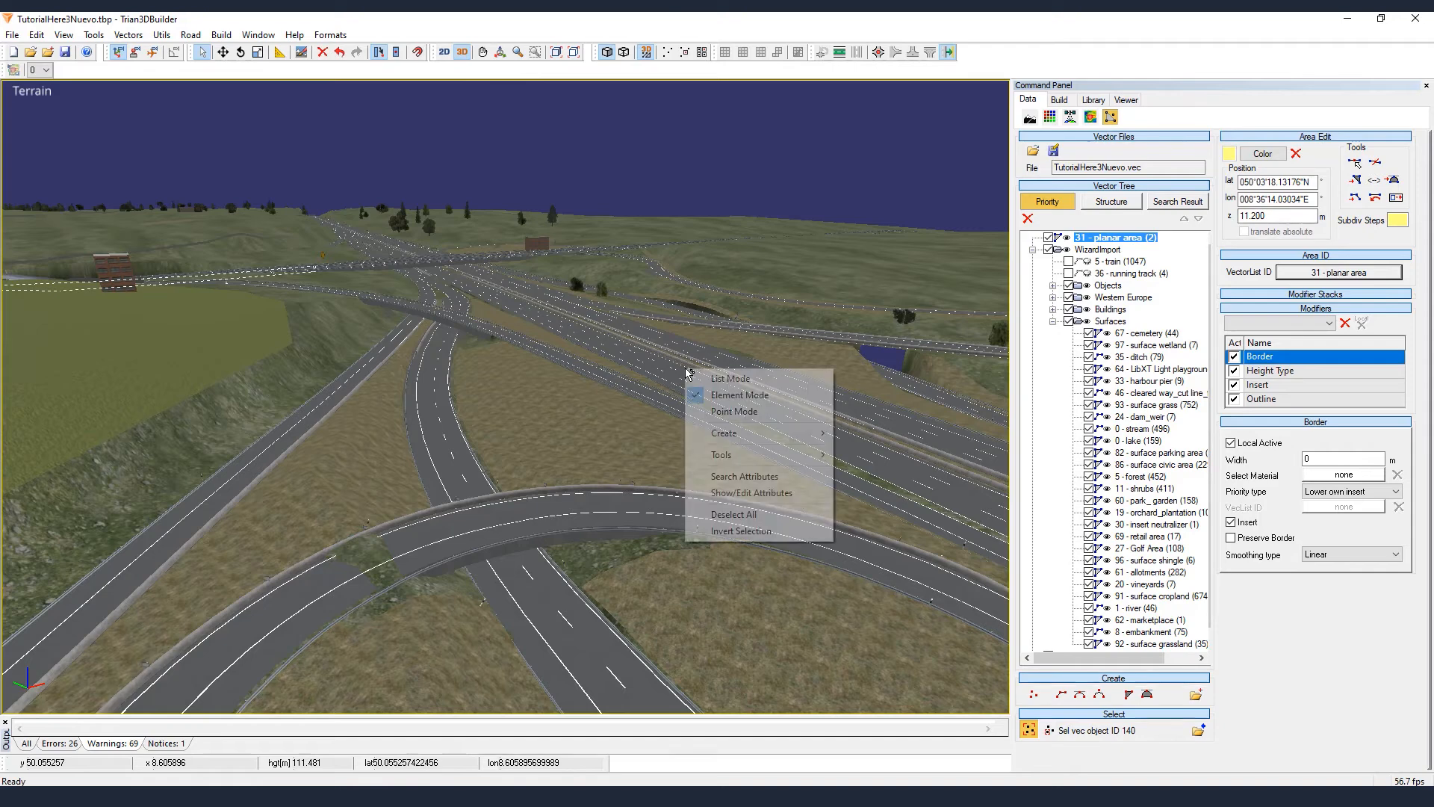
pyautogui.click(1259, 215)
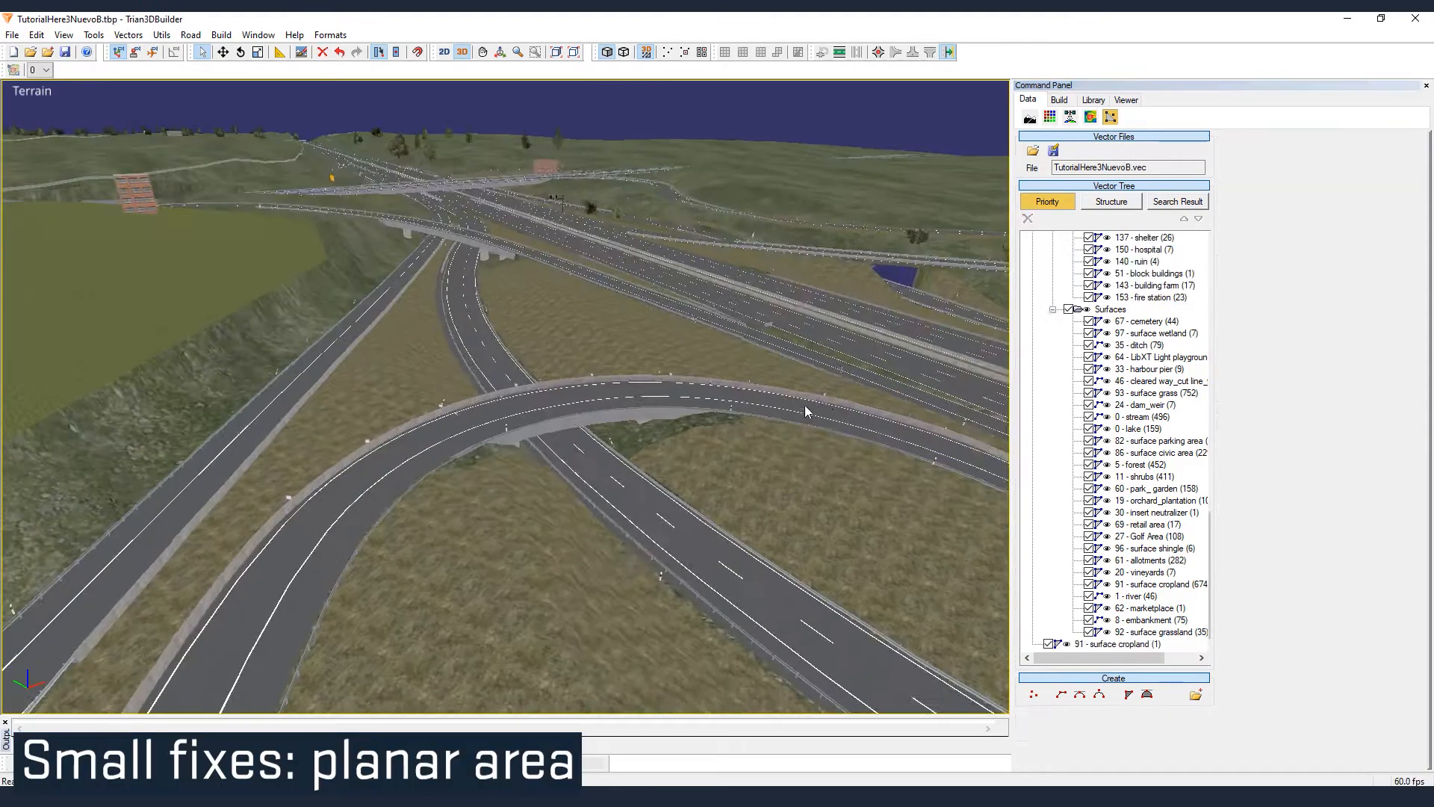
# - In 70 - HD Barrier, select the right-hand guard rail line of the road under the bridge and reverse its direction
pyautogui.scroll(5, 480, 503)
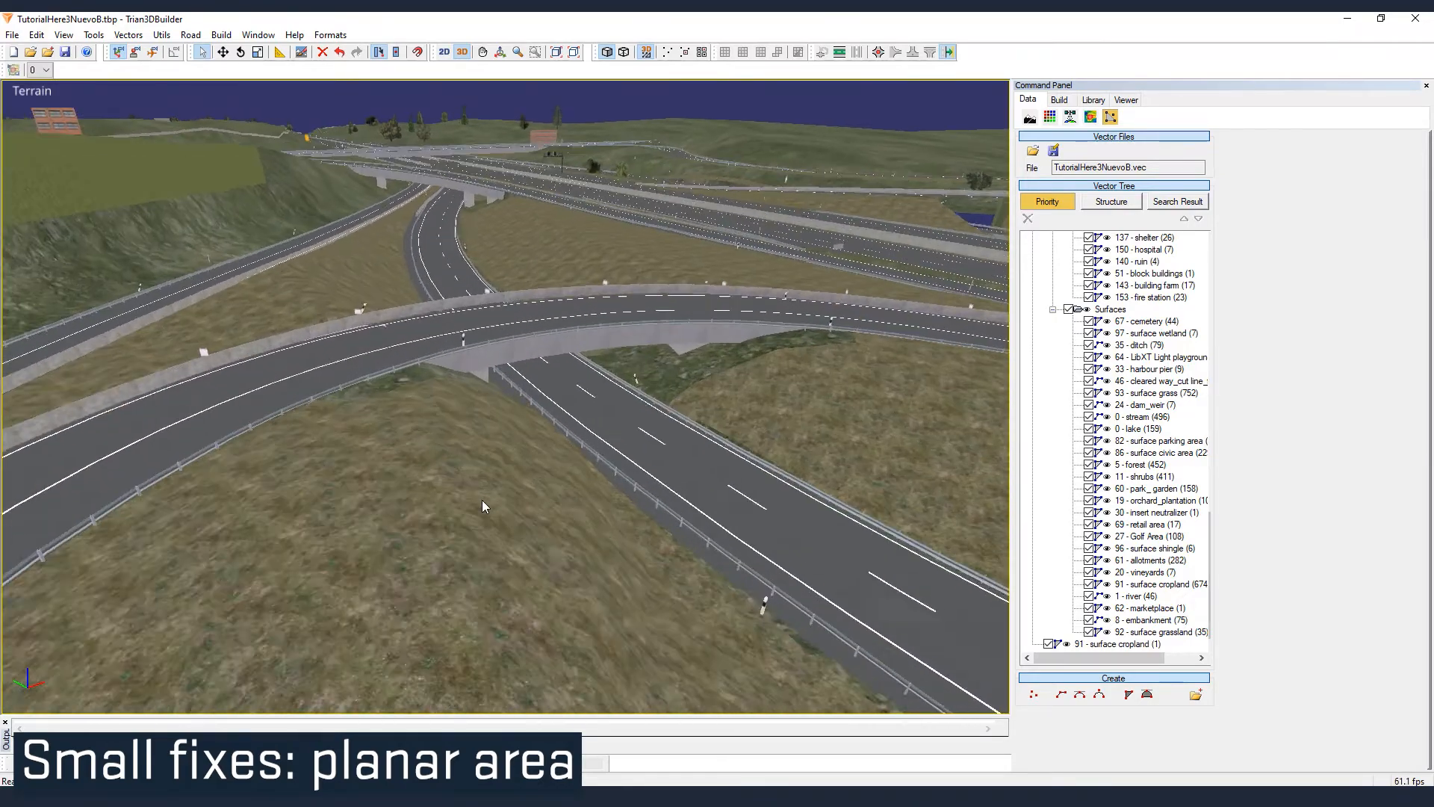
pyautogui.scroll(15, 1144, 403)
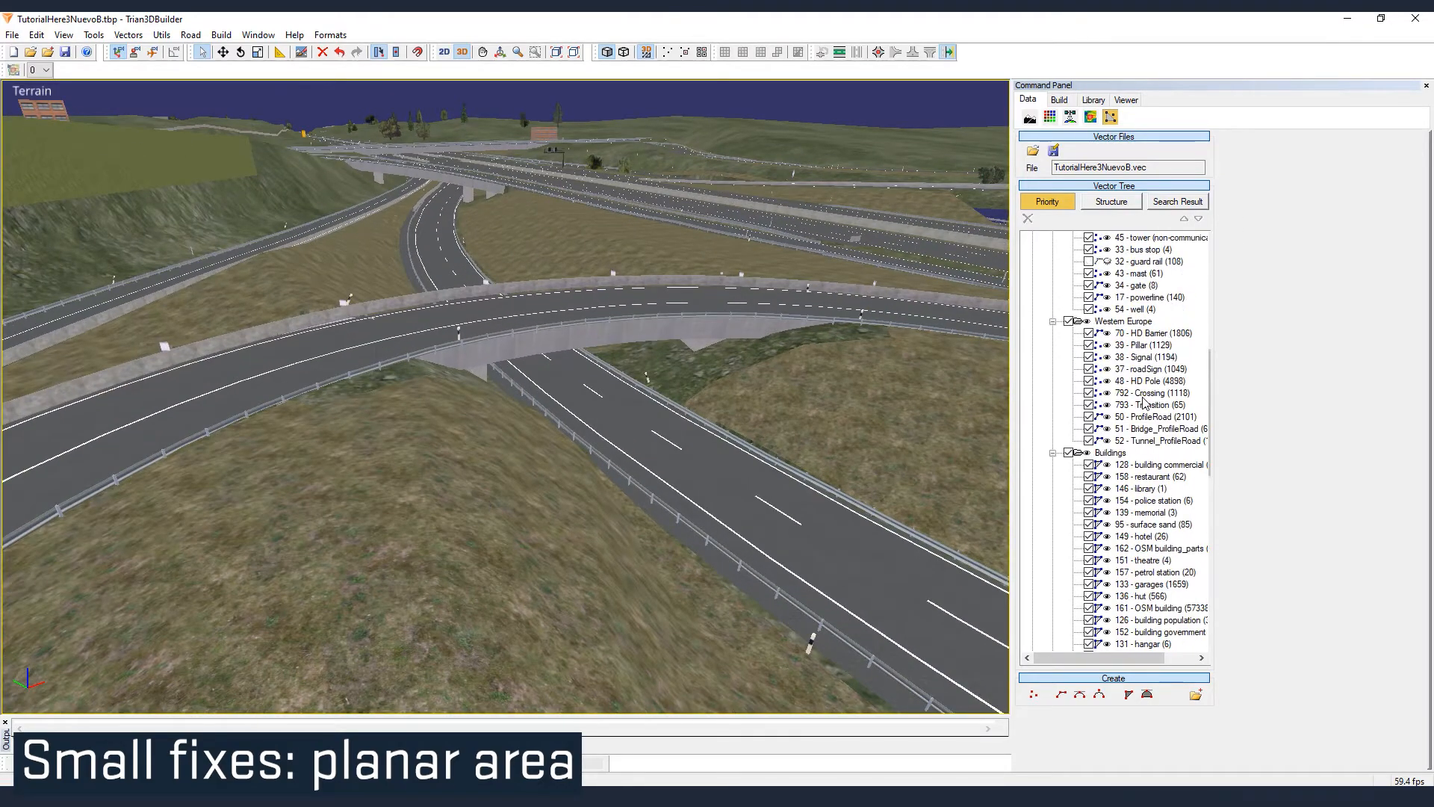
pyautogui.click(1116, 237)
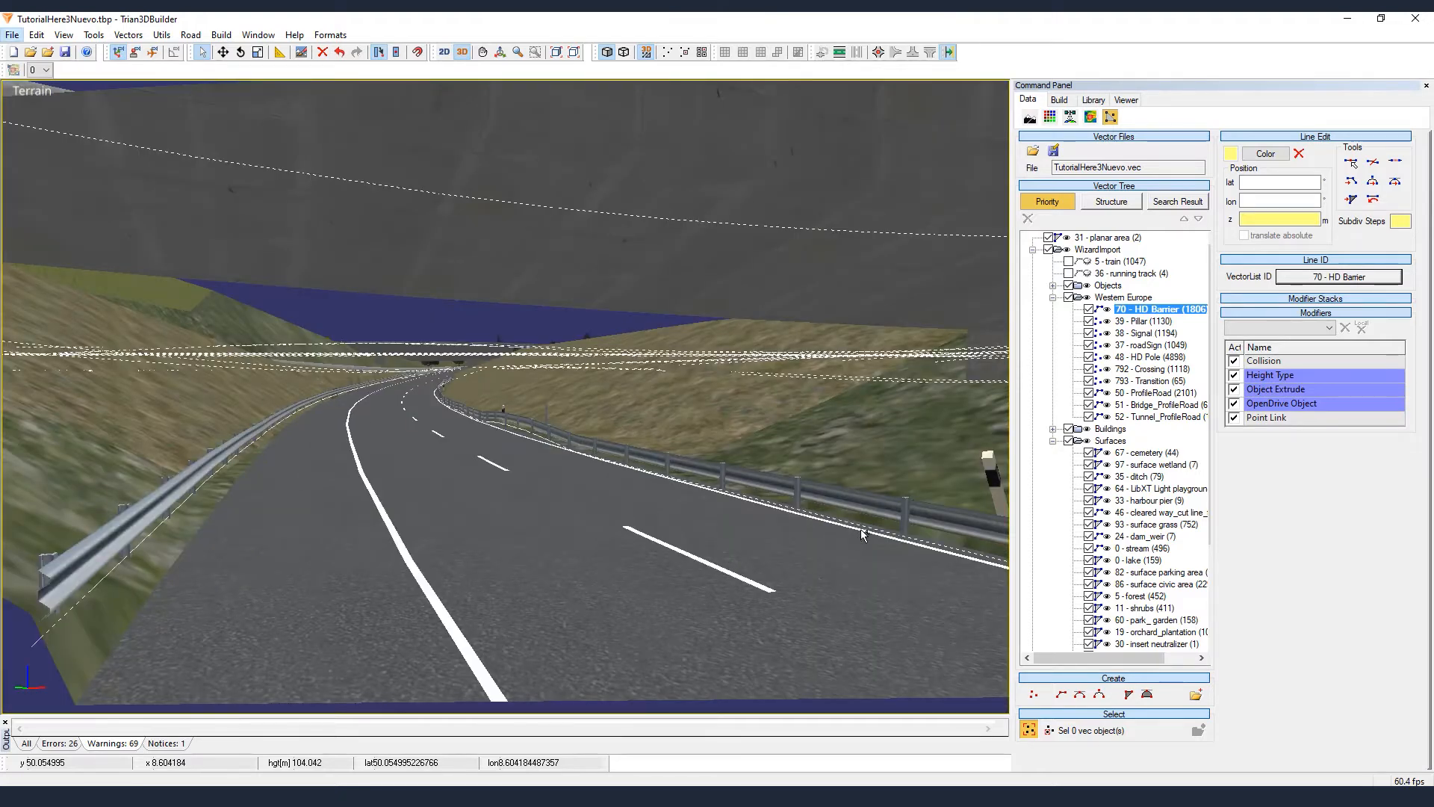
pyautogui.rightClick(857, 533)
pyautogui.click(872, 528)
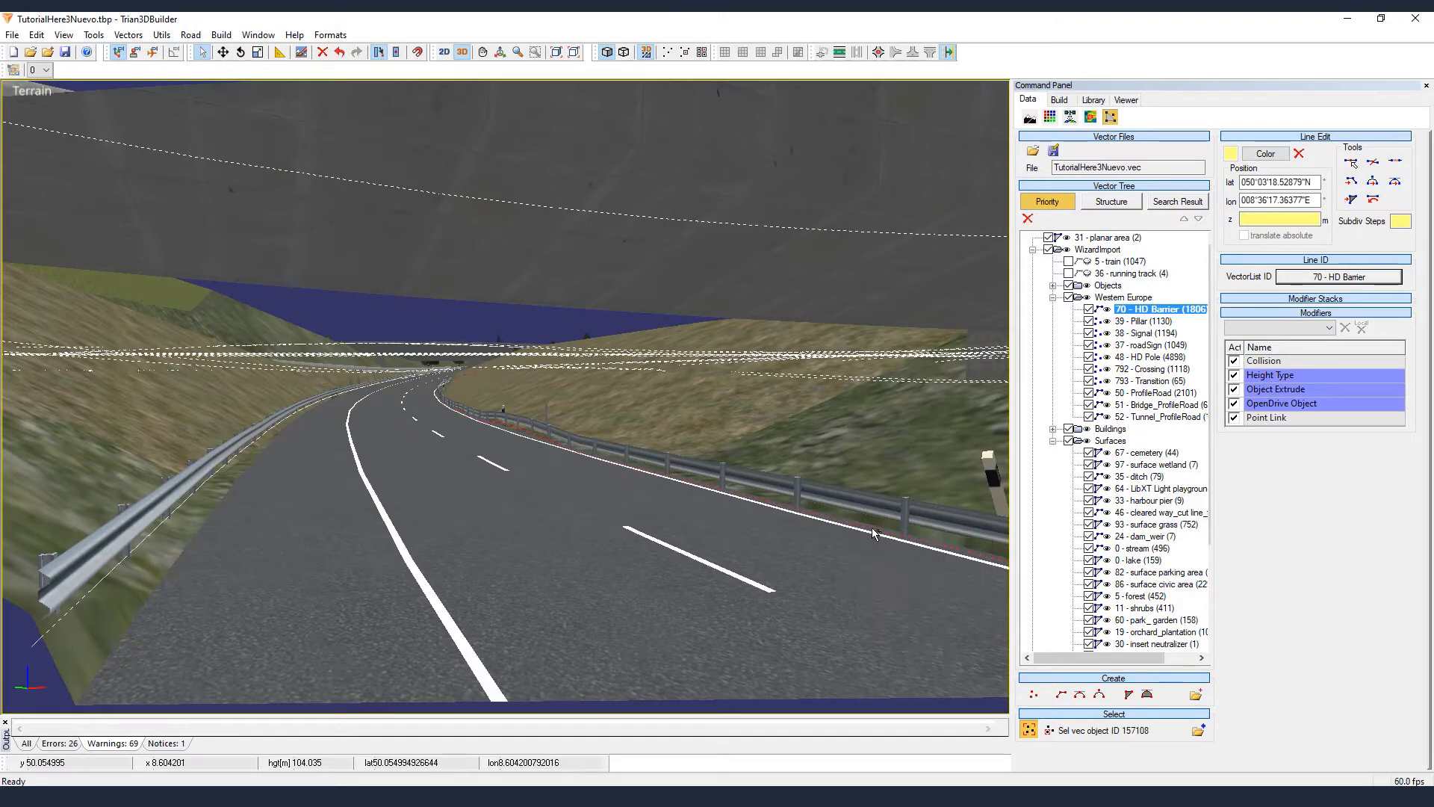
pyautogui.click(1373, 200)
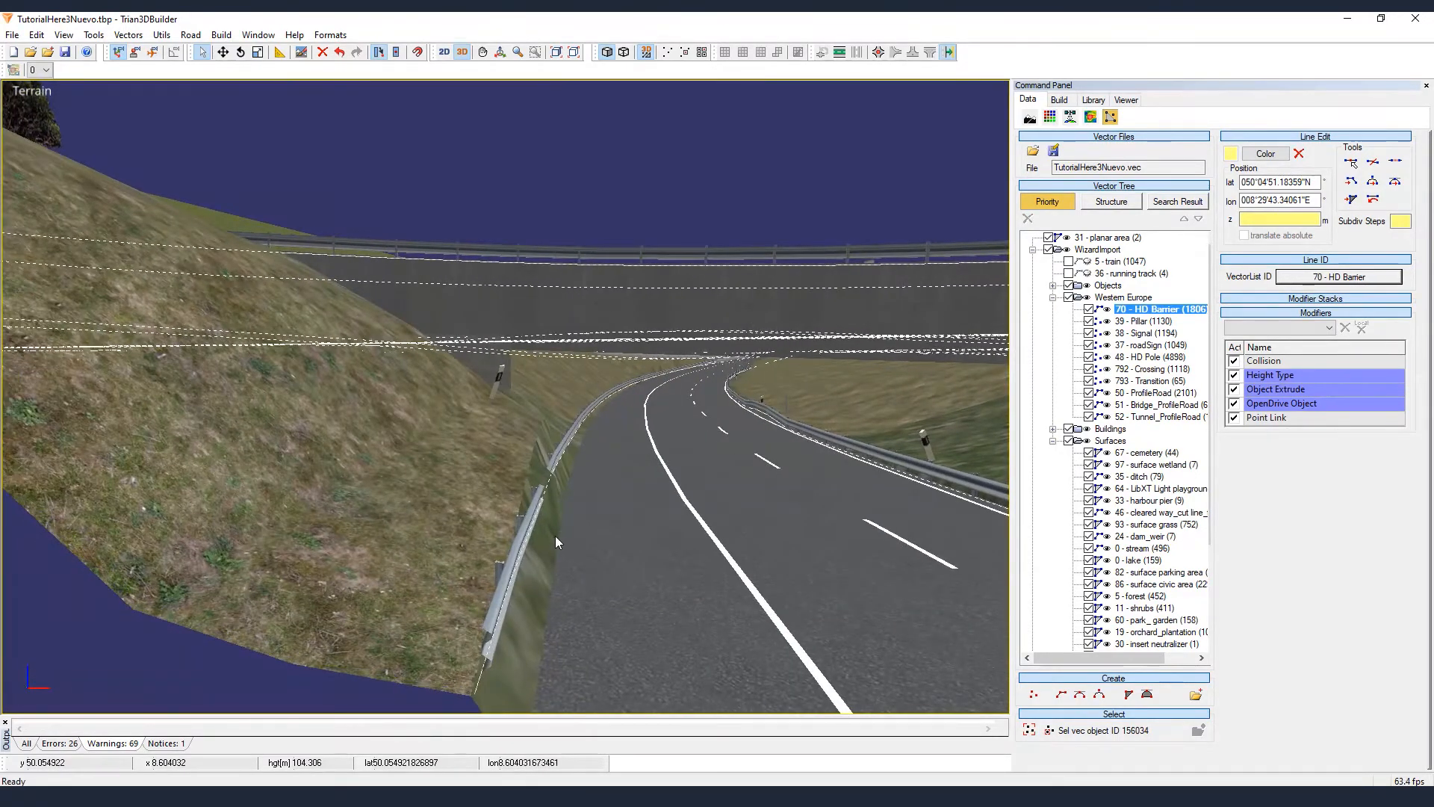
# - In Element Mode, select the HD Barrier line along the road's left edge and move it closer to the carriageway
pyautogui.rightClick(487, 521)
pyautogui.click(523, 548)
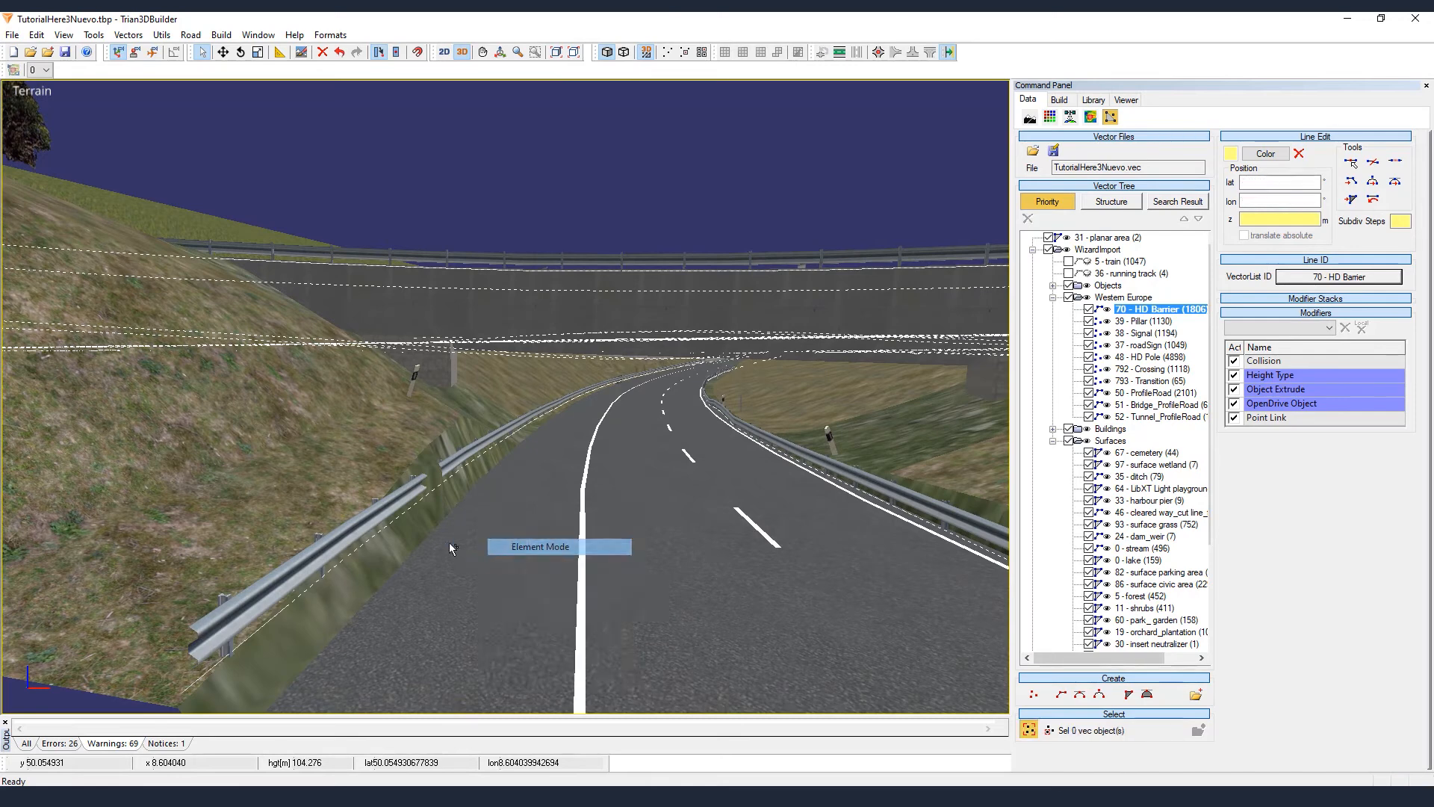
pyautogui.click(385, 531)
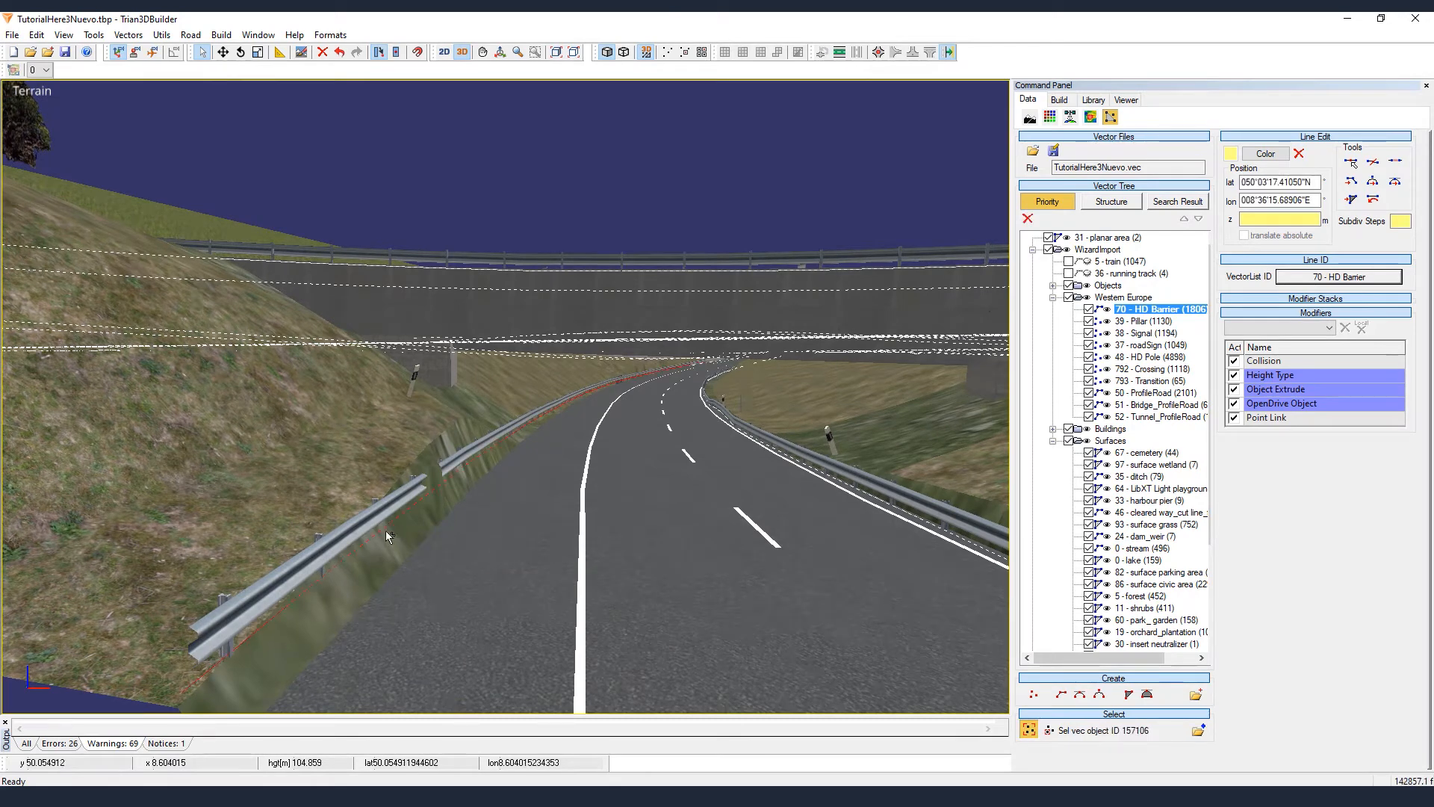
pyautogui.click(226, 53)
pyautogui.moveTo(449, 520); pyautogui.dragTo(468, 533)
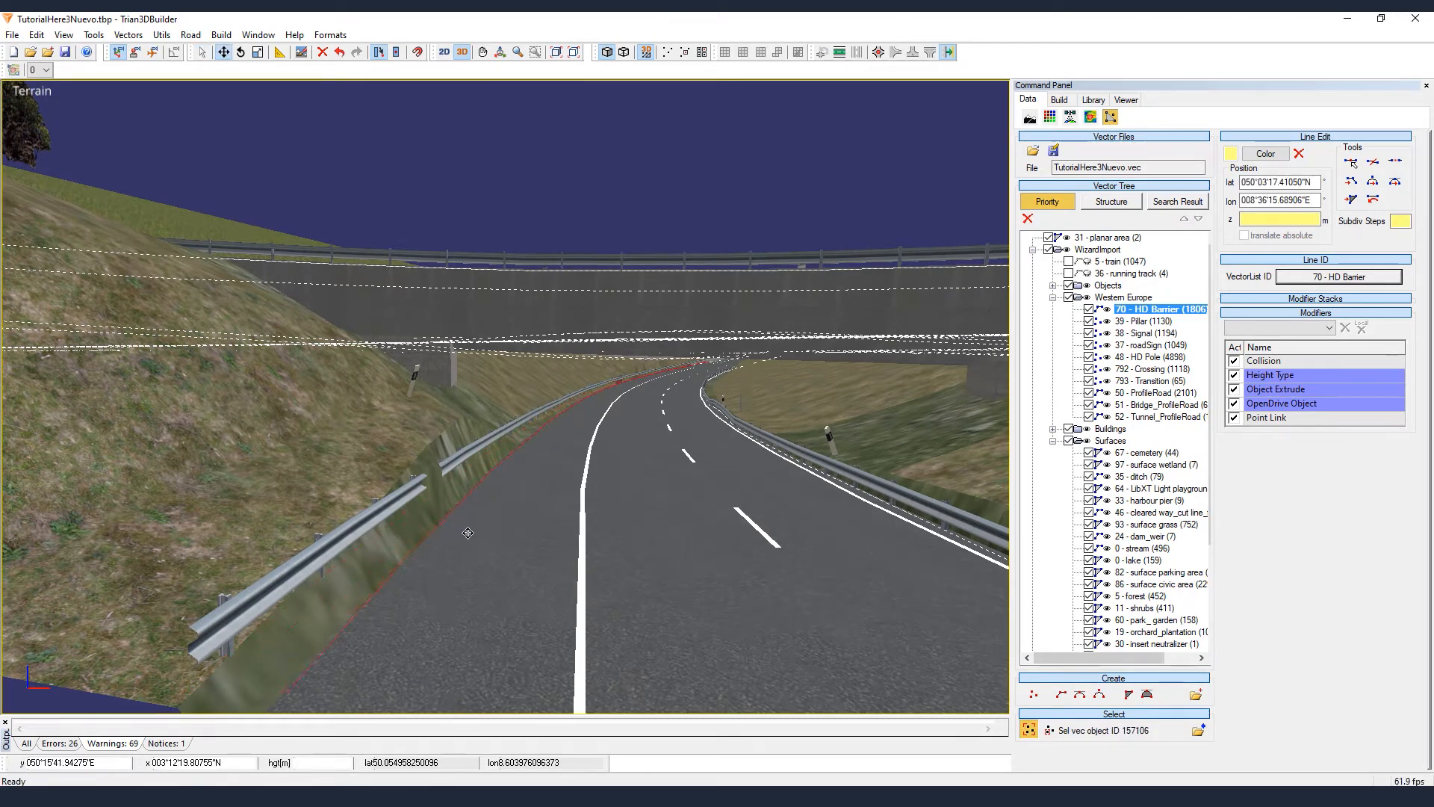
pyautogui.rightClick(497, 532)
pyautogui.click(536, 554)
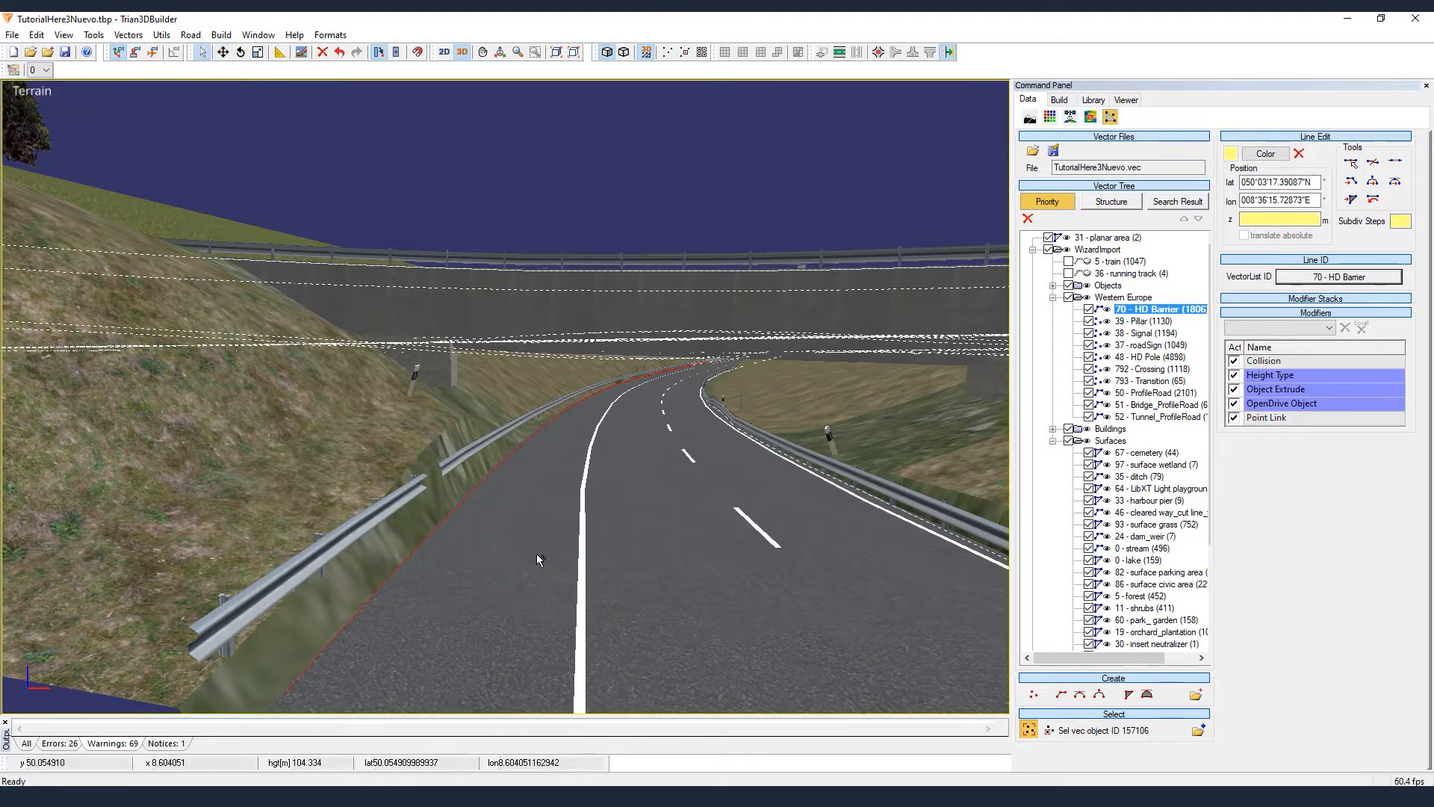
pyautogui.scroll(-3, 536, 553)
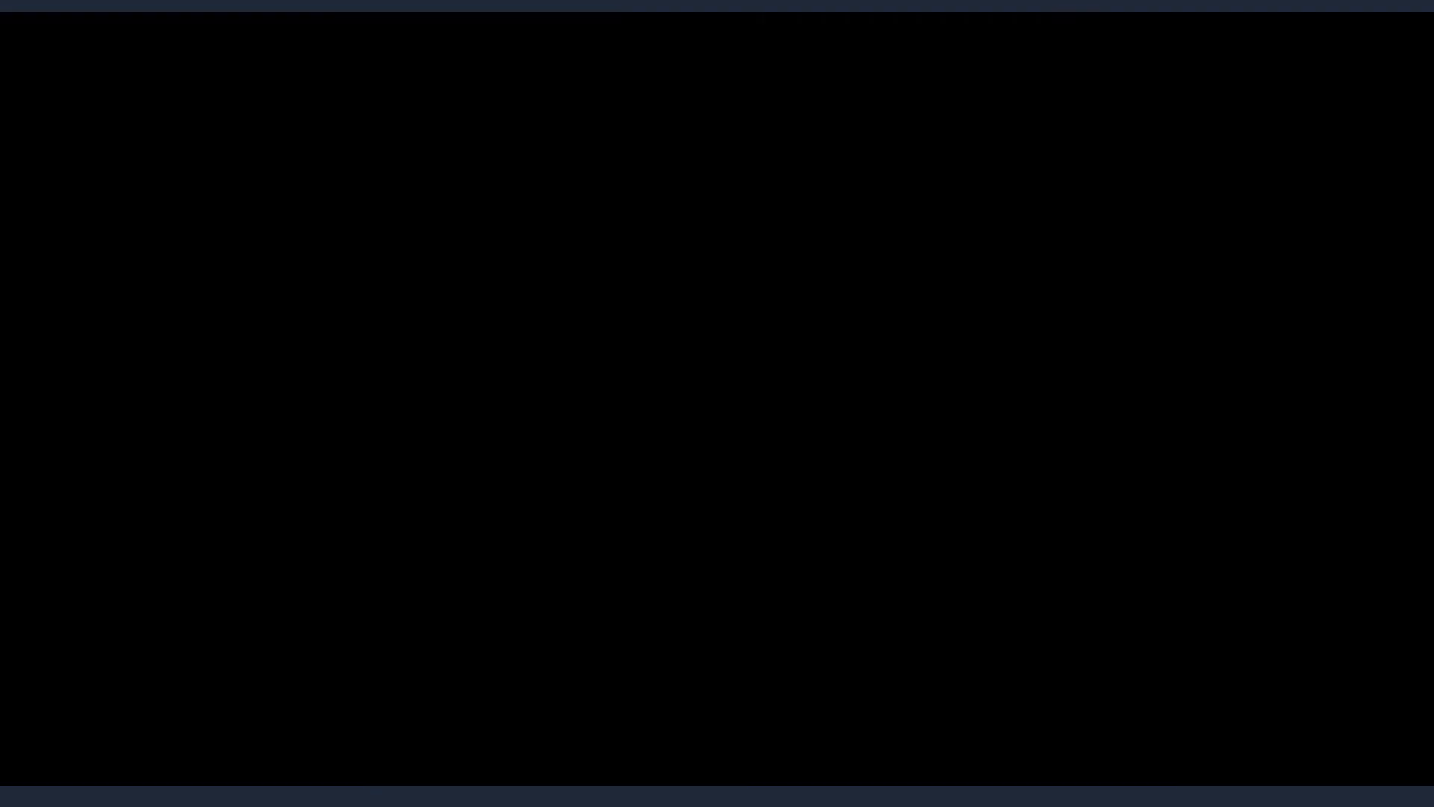
# - Activate the sky in the viewer's lighting settings and view the highway scene with it
pyautogui.scroll(4, 428, 535)
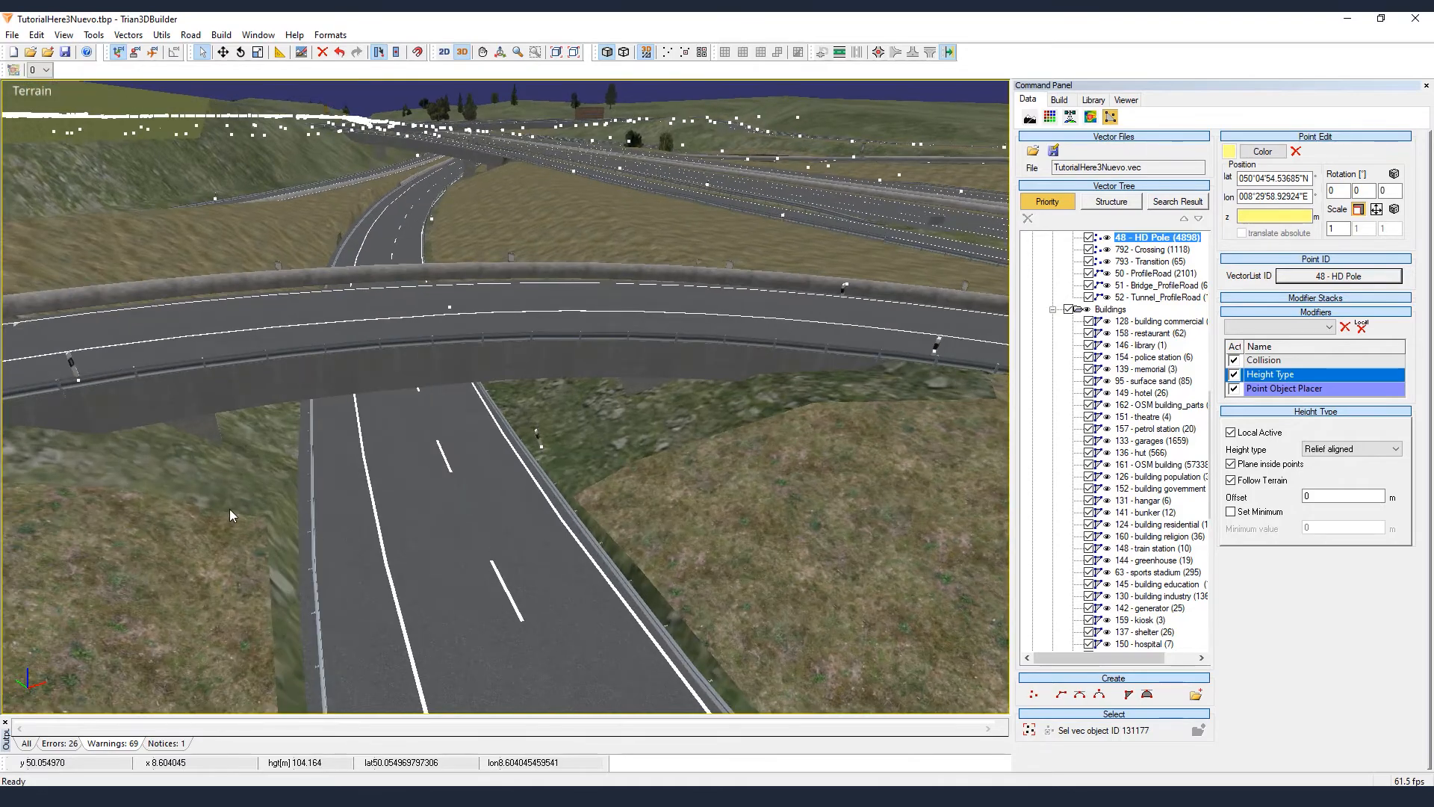
pyautogui.moveTo(230, 509); pyautogui.dragTo(657, 695, button='middle')
pyautogui.moveTo(841, 776); pyautogui.dragTo(104, 751, button='middle')
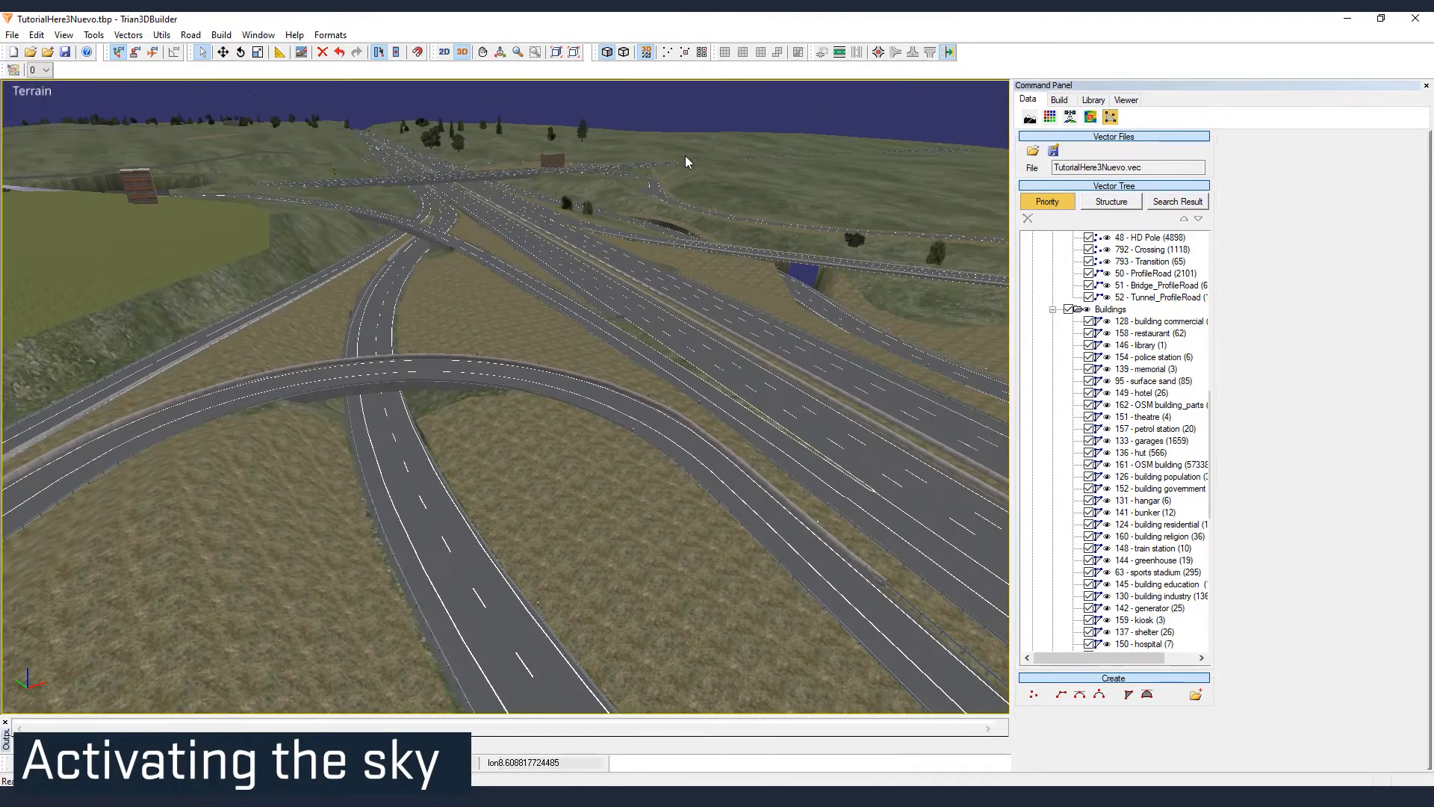
pyautogui.moveTo(684, 157); pyautogui.dragTo(679, 428, button='middle')
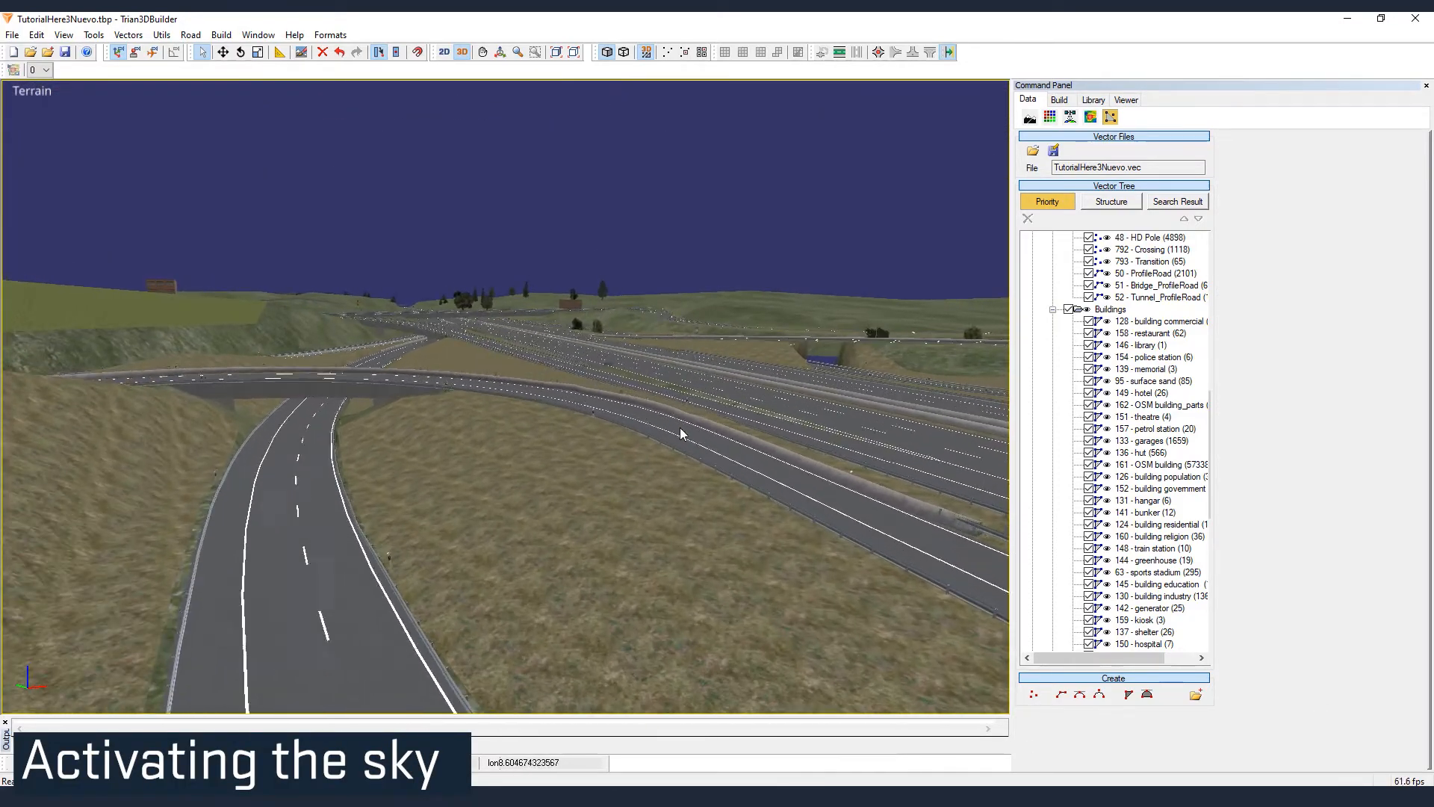
pyautogui.click(1126, 100)
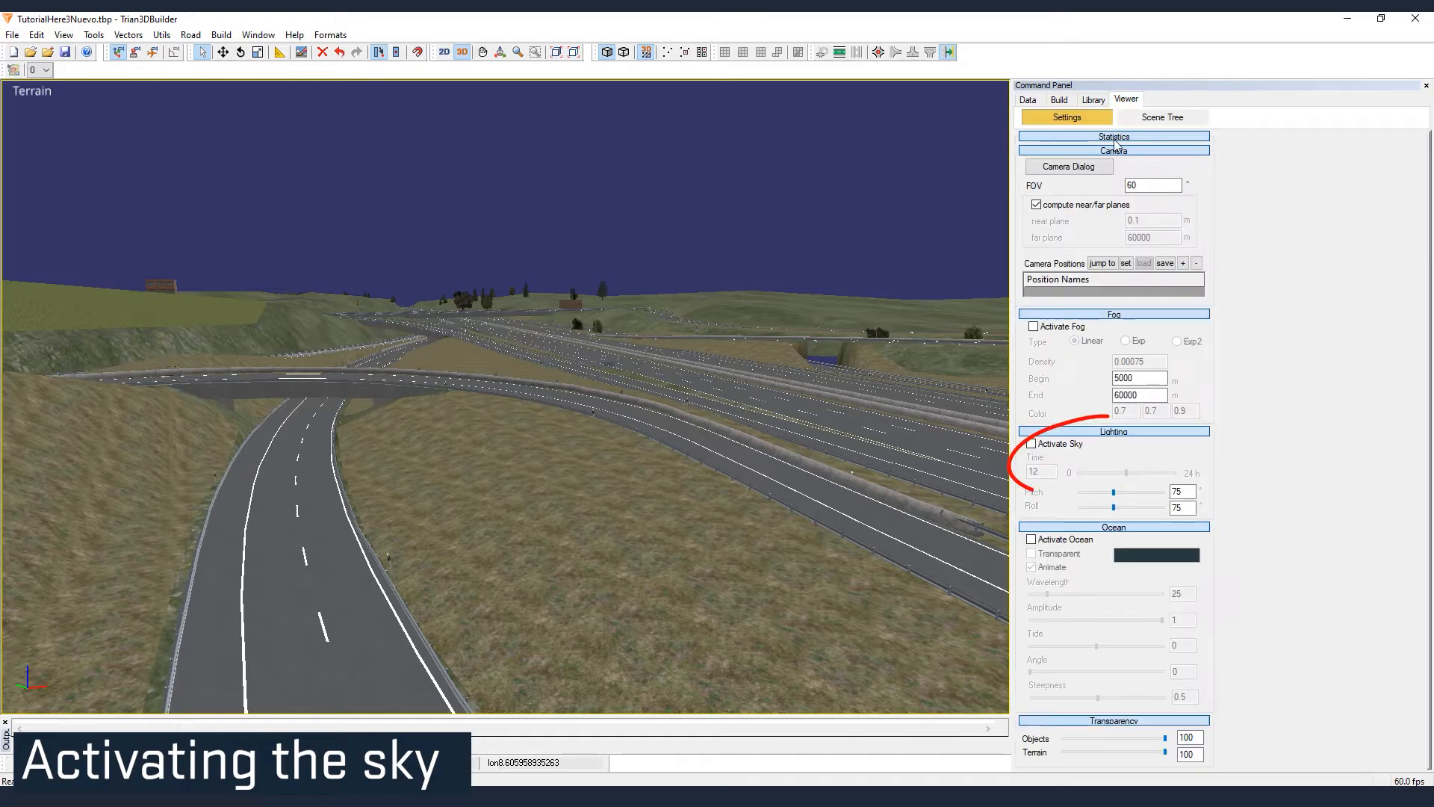
pyautogui.click(1032, 444)
pyautogui.scroll(3, 298, 493)
pyautogui.moveTo(298, 493)
pyautogui.mouseDown(button='middle')
pyautogui.moveTo(196, 491)
pyautogui.moveTo(697, 514)
pyautogui.moveTo(795, 629)
pyautogui.moveTo(662, 598)
pyautogui.moveTo(584, 531)
pyautogui.moveTo(535, 563)
pyautogui.moveTo(667, 602)
pyautogui.moveTo(639, 555)
pyautogui.mouseUp(button='middle')
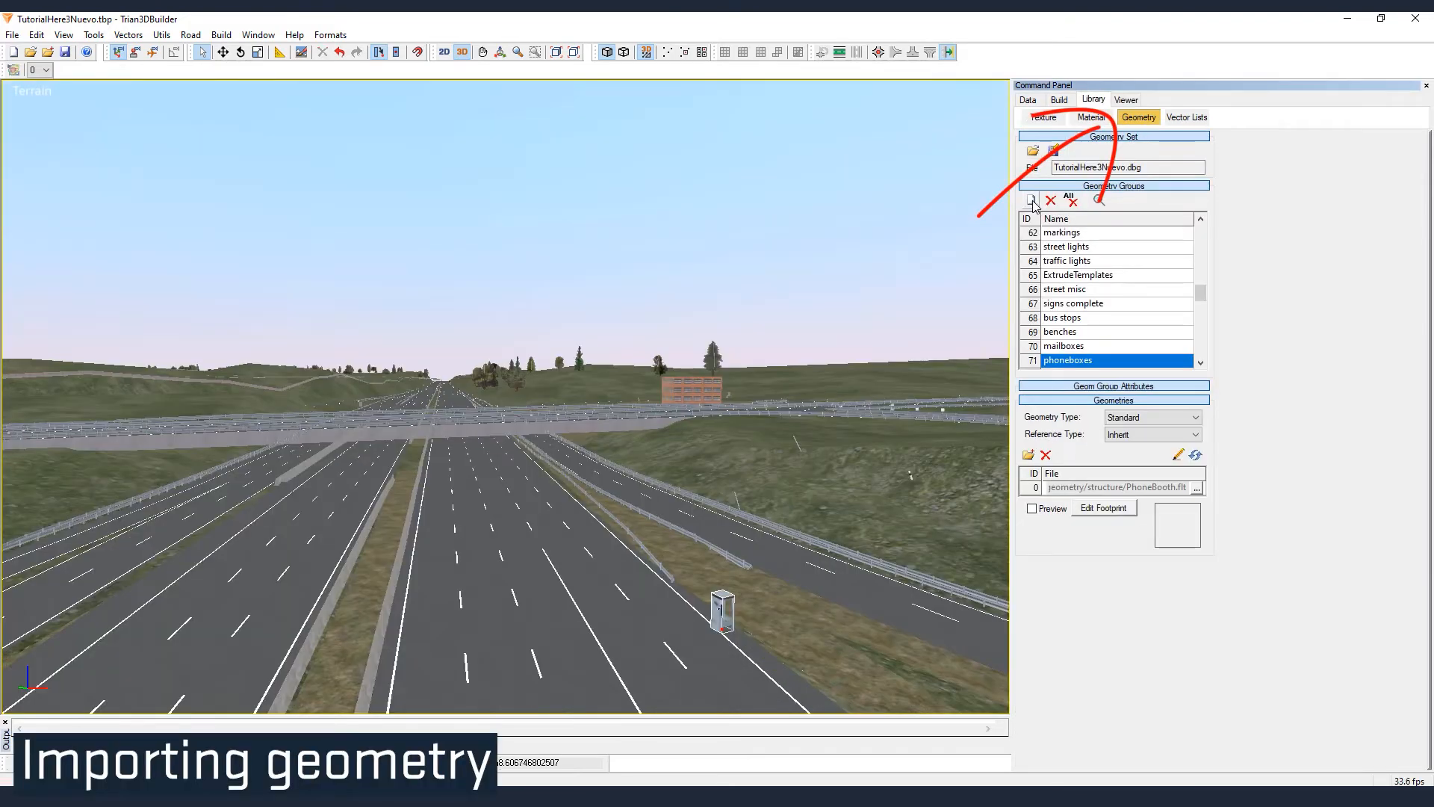
# - Add a new geometry group named Project_Geometry to the geometry library
pyautogui.click(1031, 201)
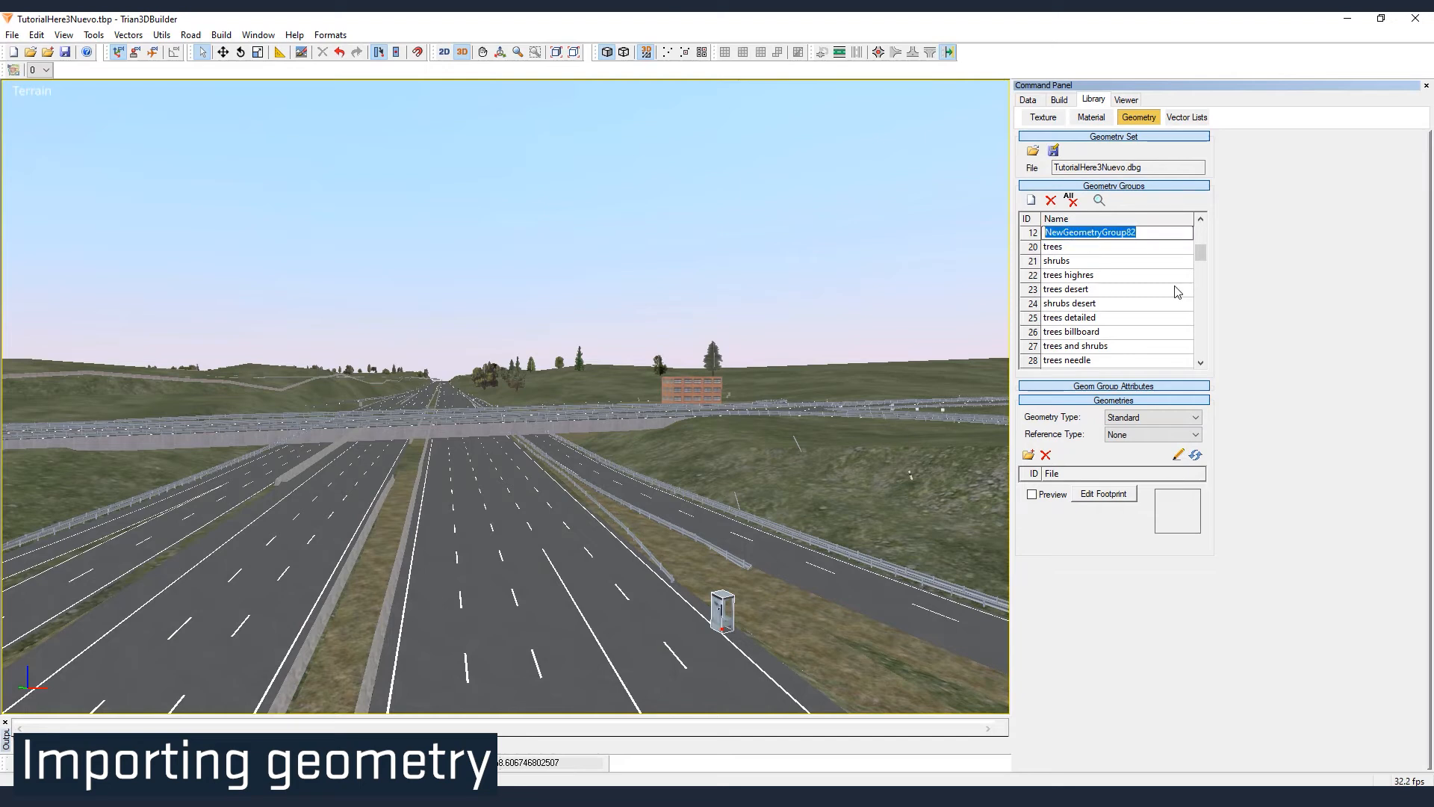
pyautogui.write('Project_Geometry')
pyautogui.press('Return')
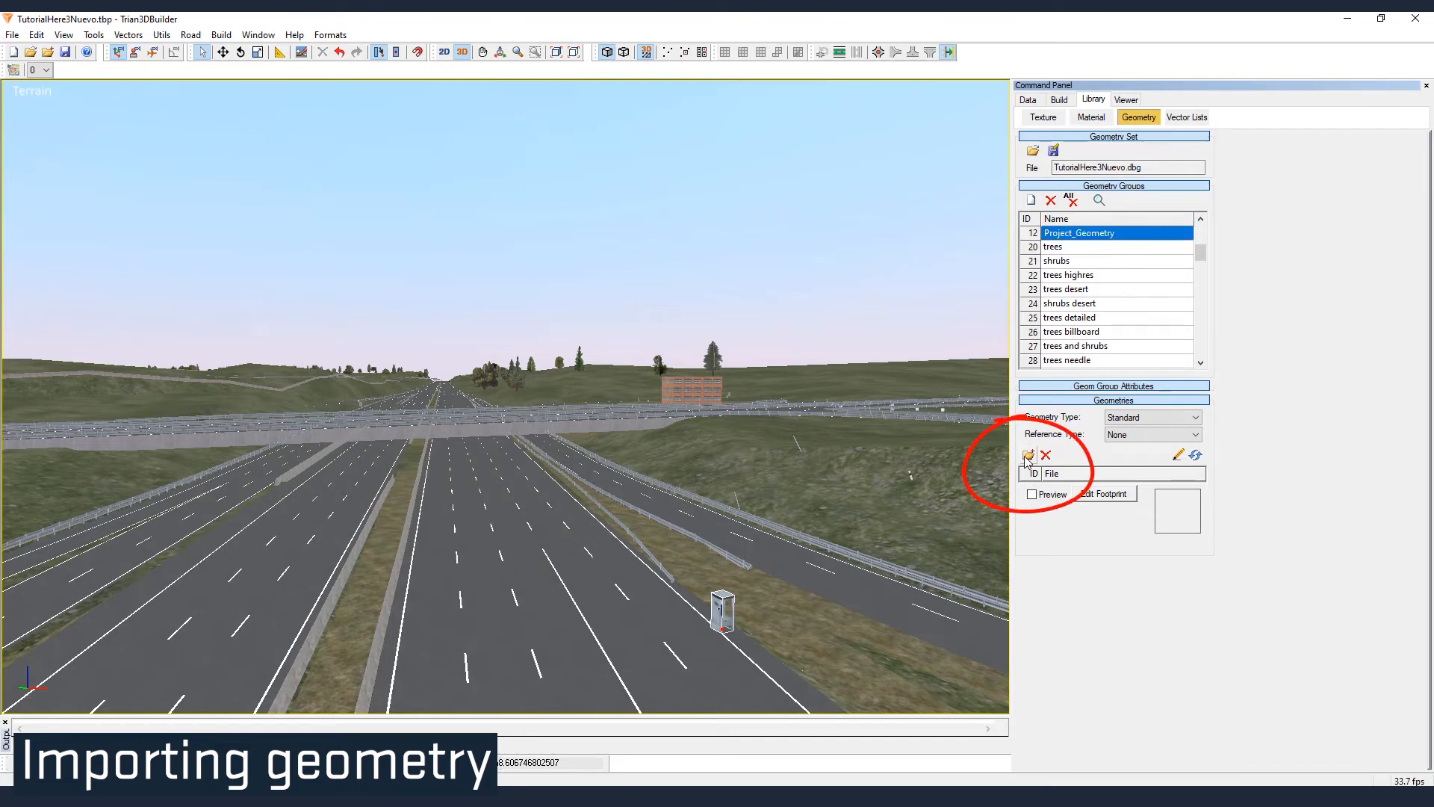
# - Import SignBridge_empty_half.flt from the tutorialHere2 models folder into Project_Geometry and look up its Mat0 material in the material library
pyautogui.click(1029, 456)
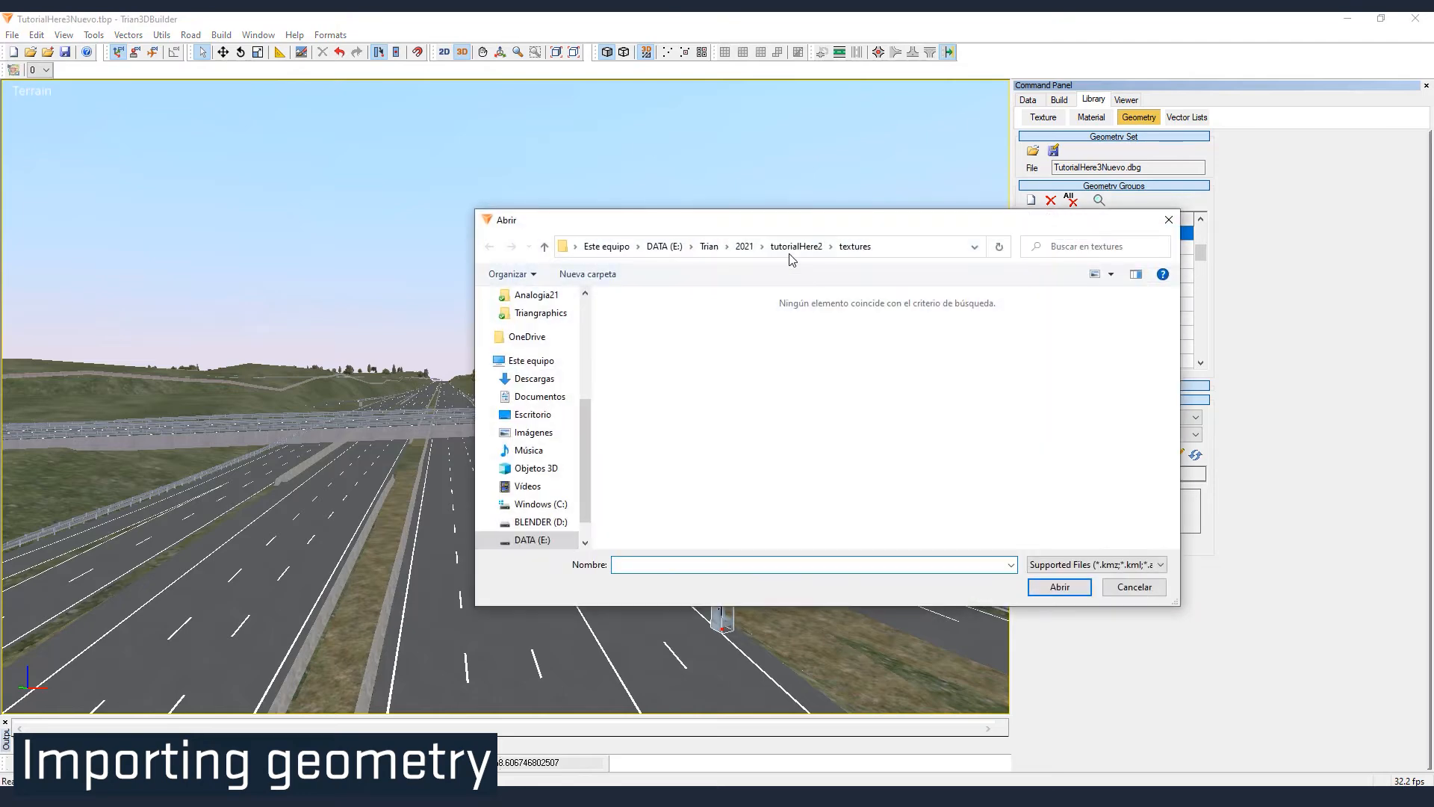
pyautogui.click(794, 248)
pyautogui.doubleClick(656, 317)
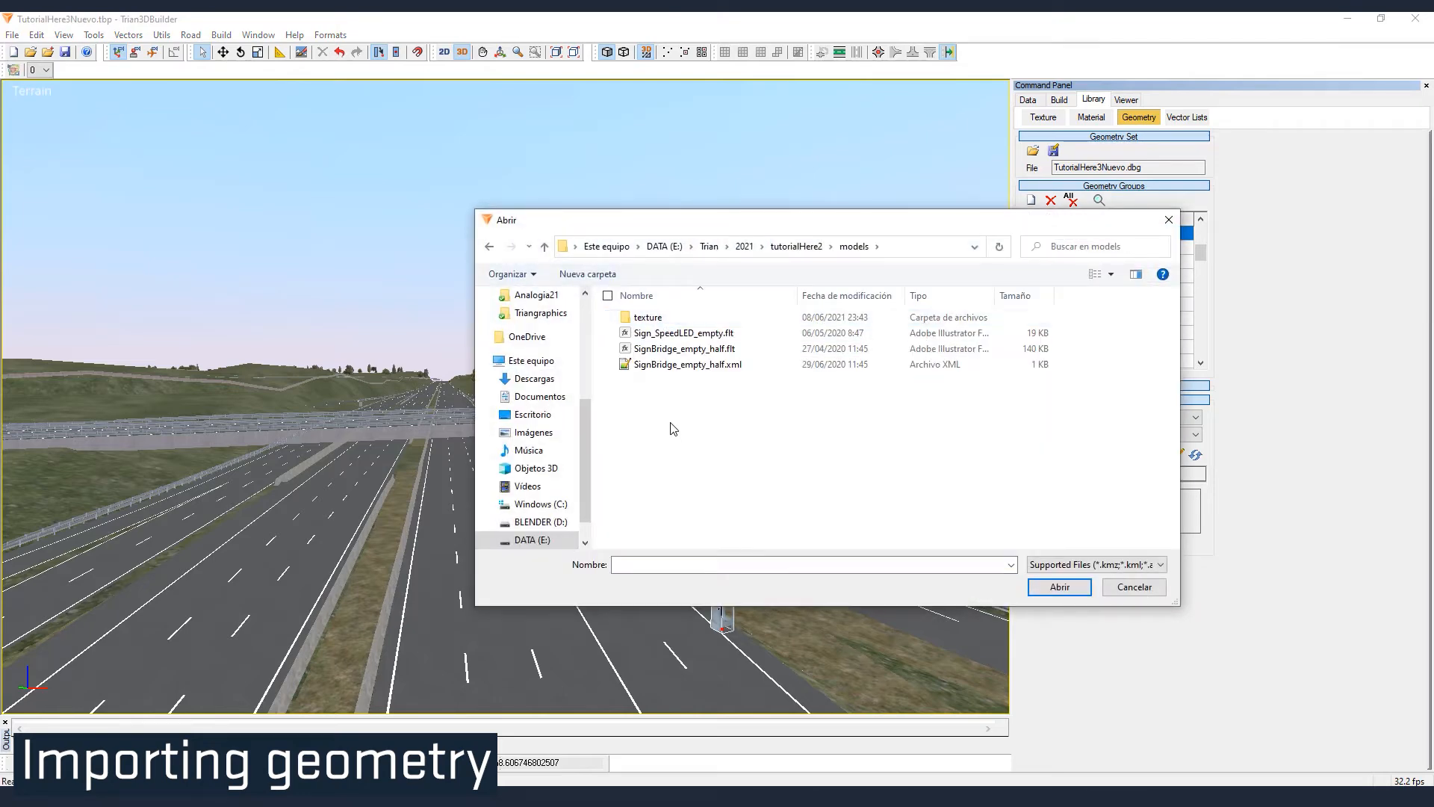
pyautogui.click(684, 348)
pyautogui.click(1058, 586)
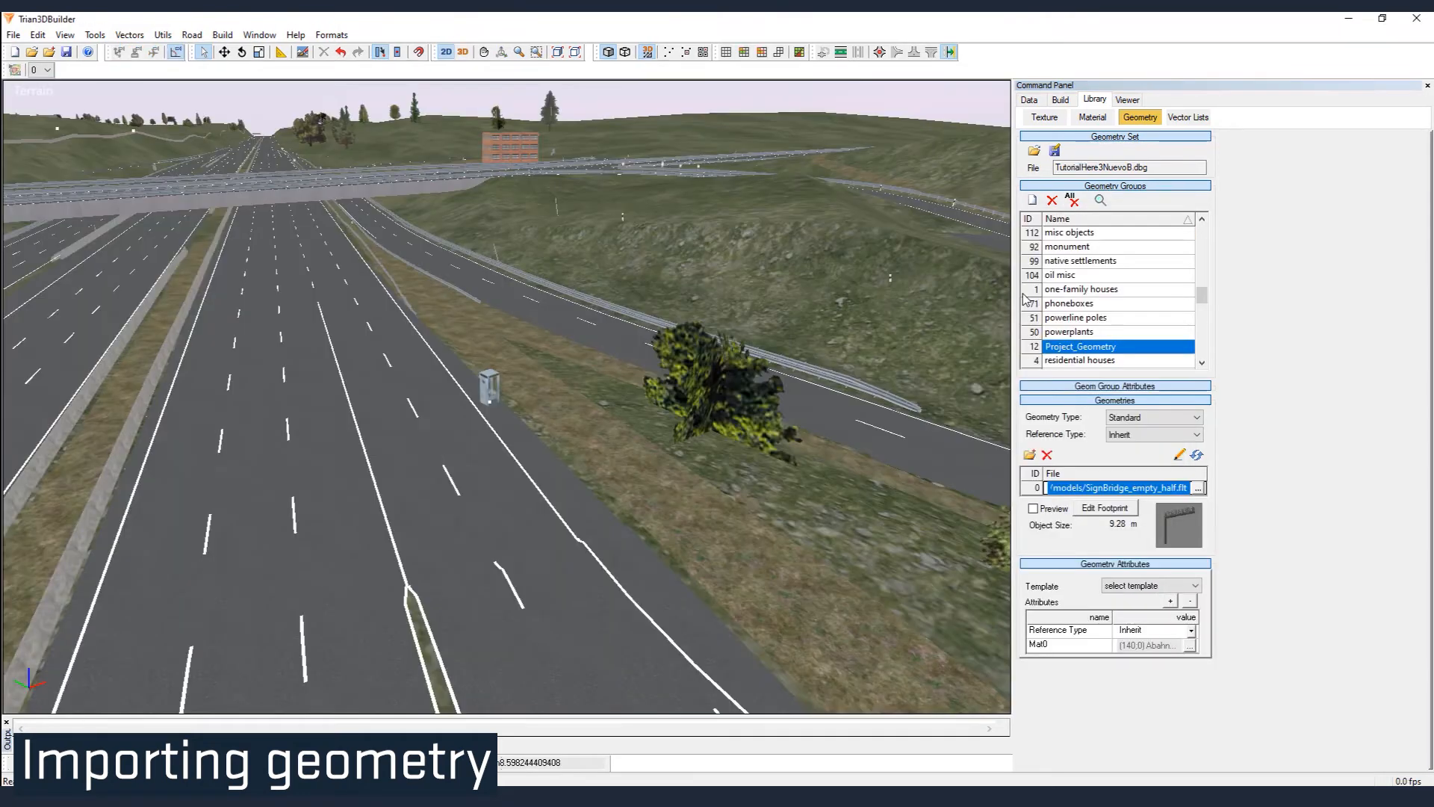
pyautogui.click(1190, 647)
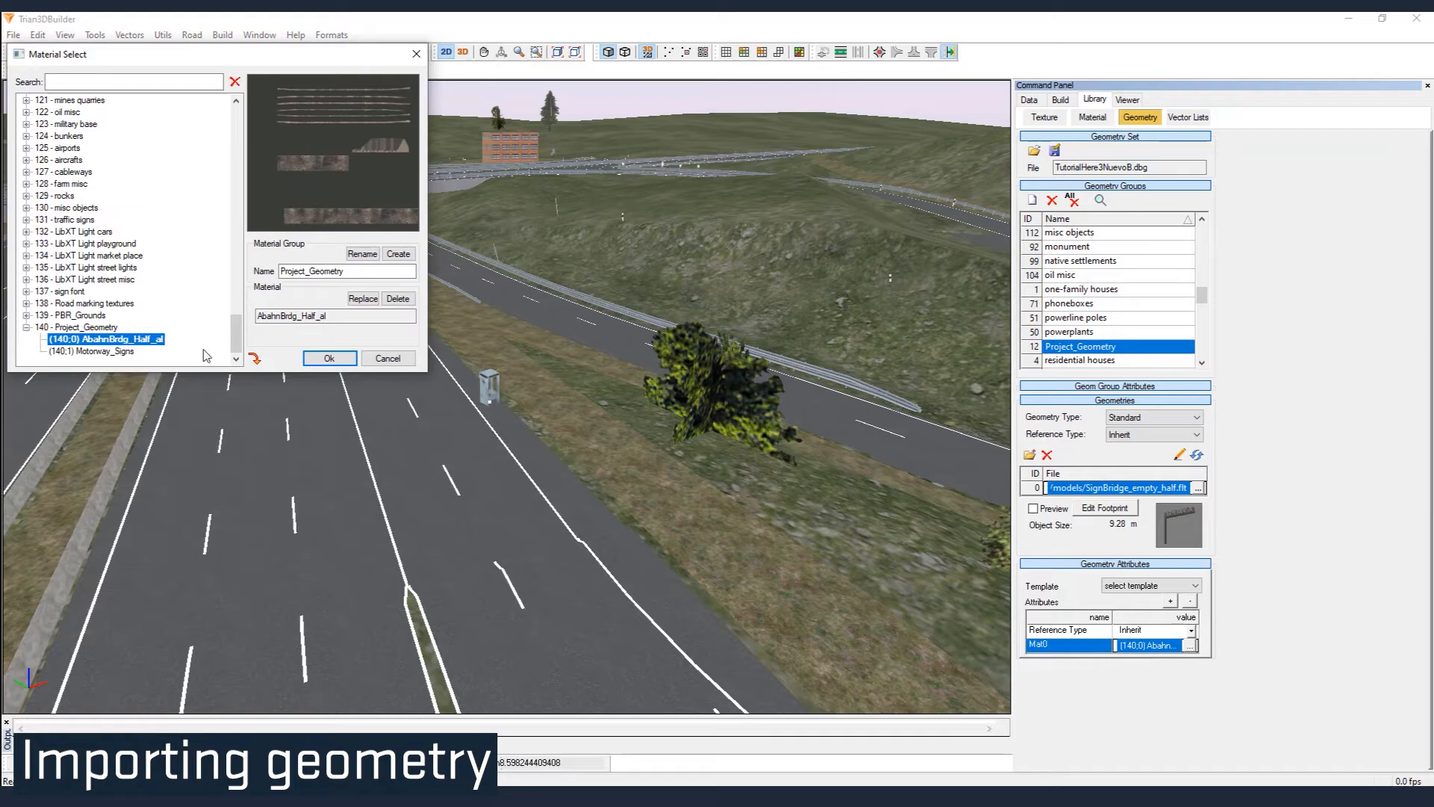
pyautogui.click(254, 360)
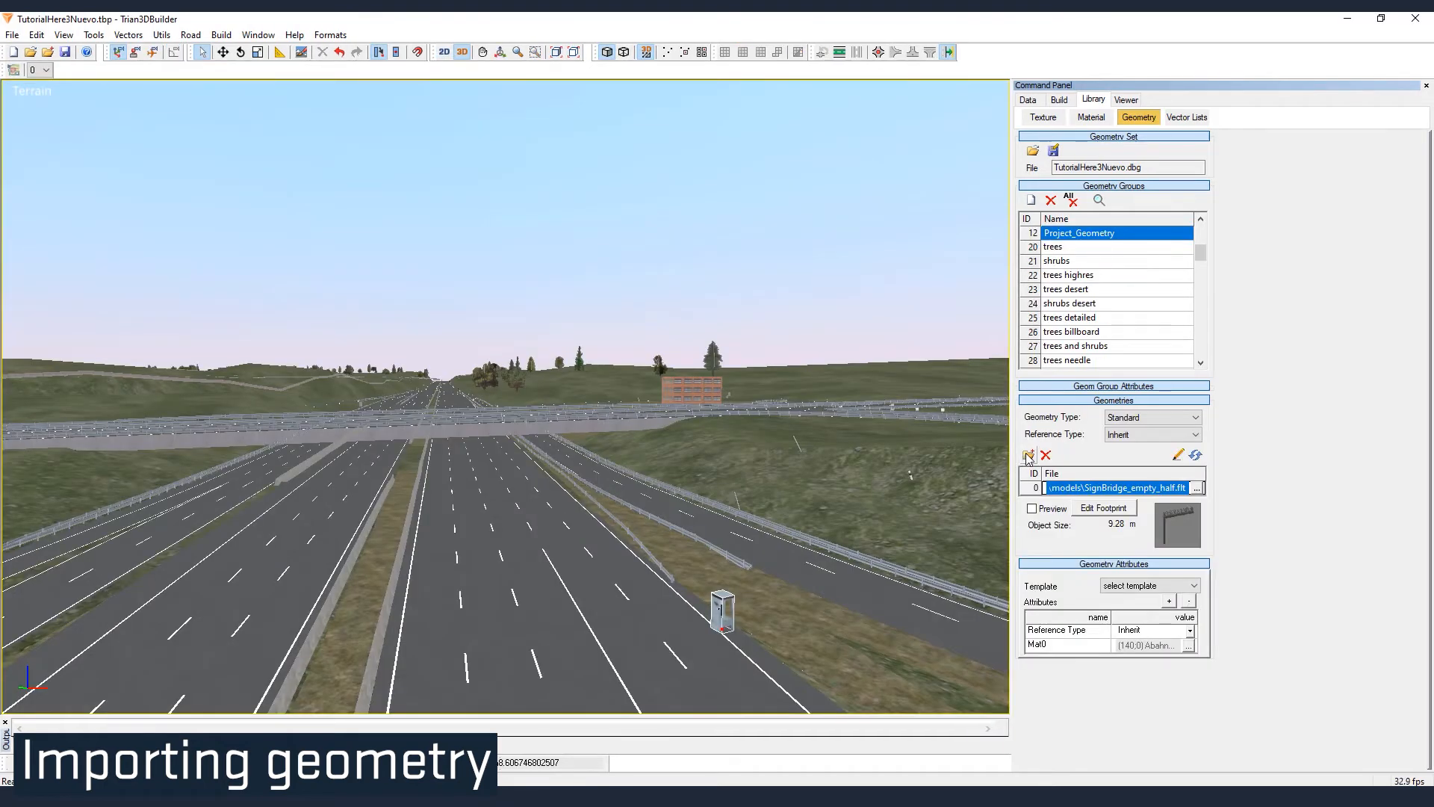
# - Add Sign_SpeedLED_empty.flt to the Project_Geometry group and preview both imported sign models
pyautogui.click(1029, 455)
pyautogui.click(720, 334)
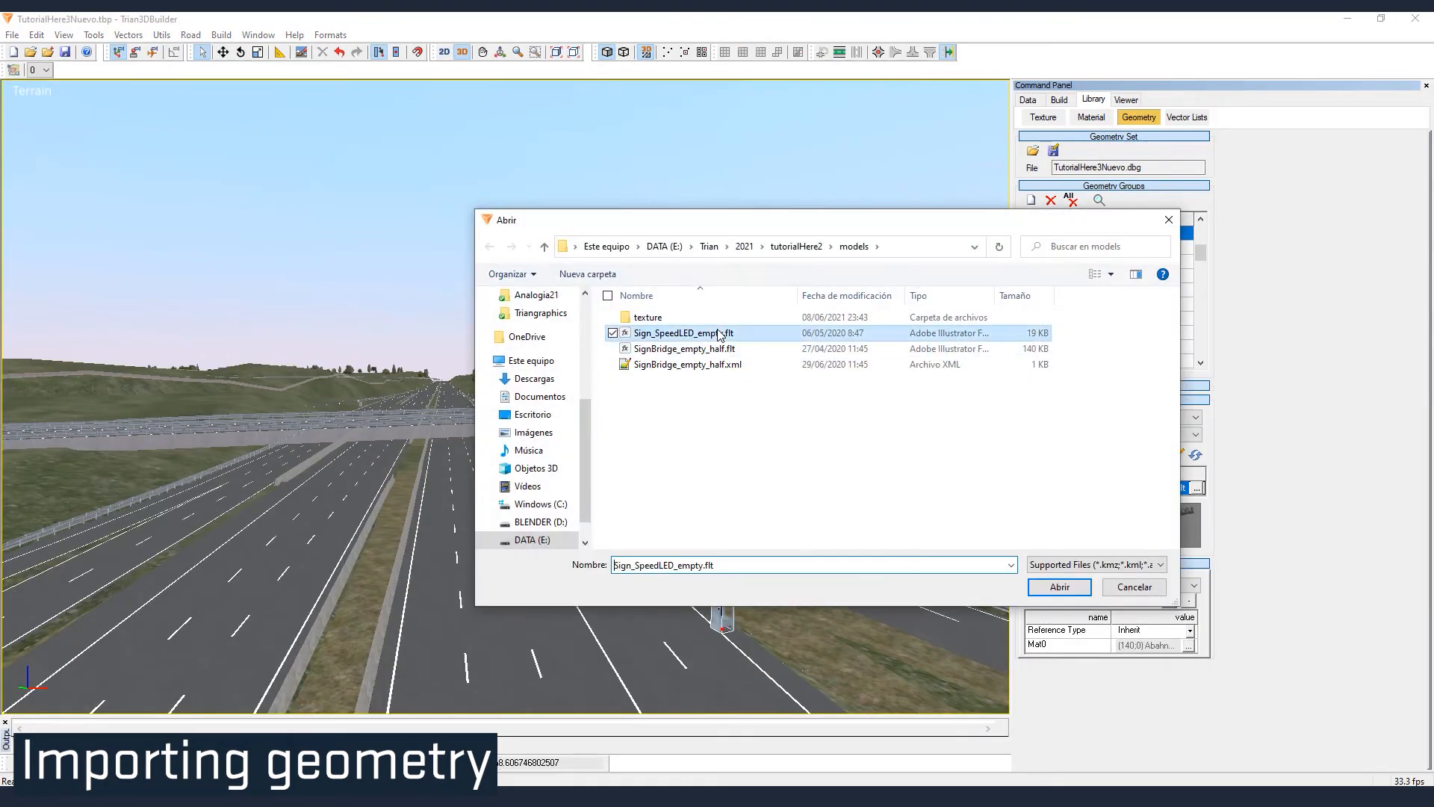
pyautogui.click(1074, 588)
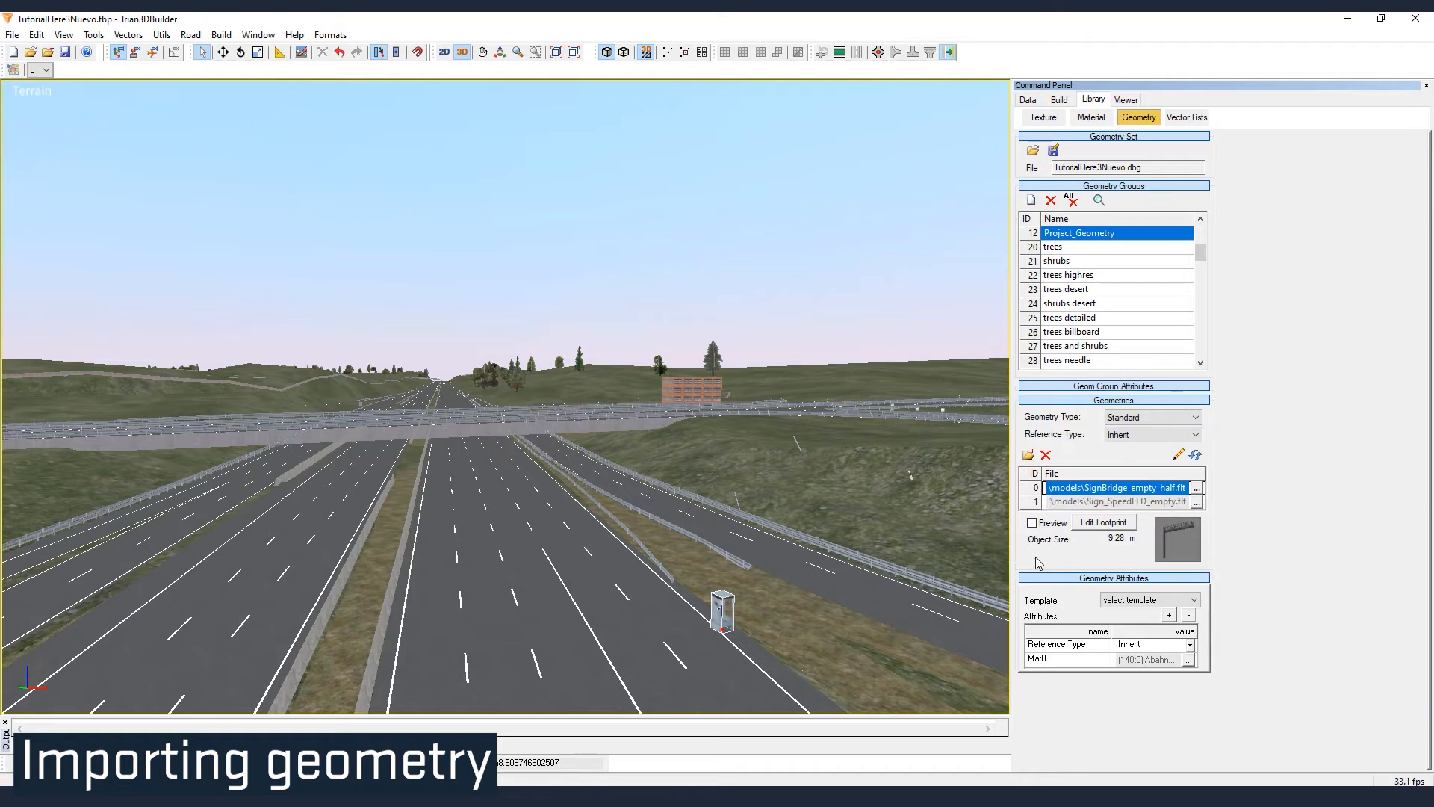
pyautogui.click(1052, 522)
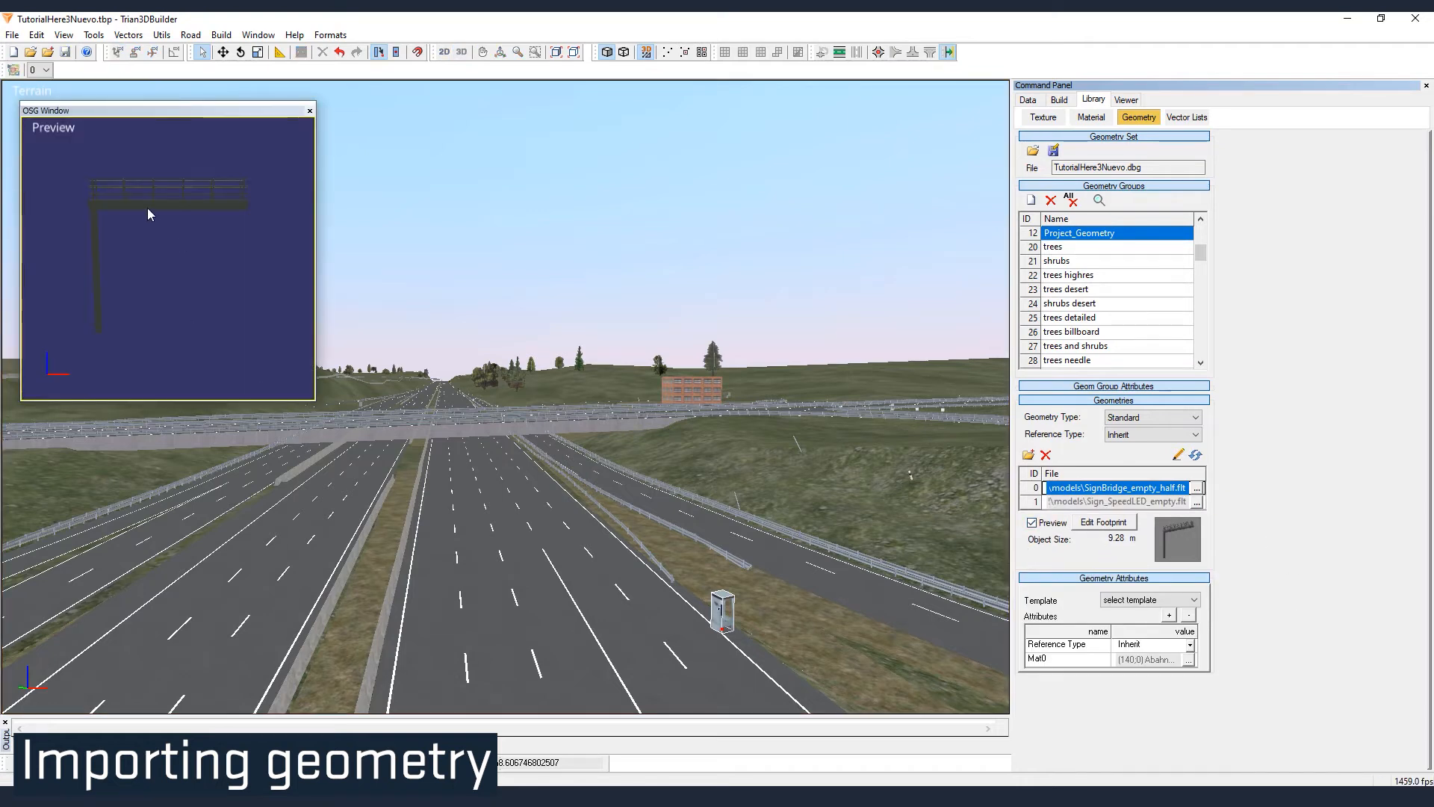
pyautogui.moveTo(148, 209); pyautogui.dragTo(170, 261)
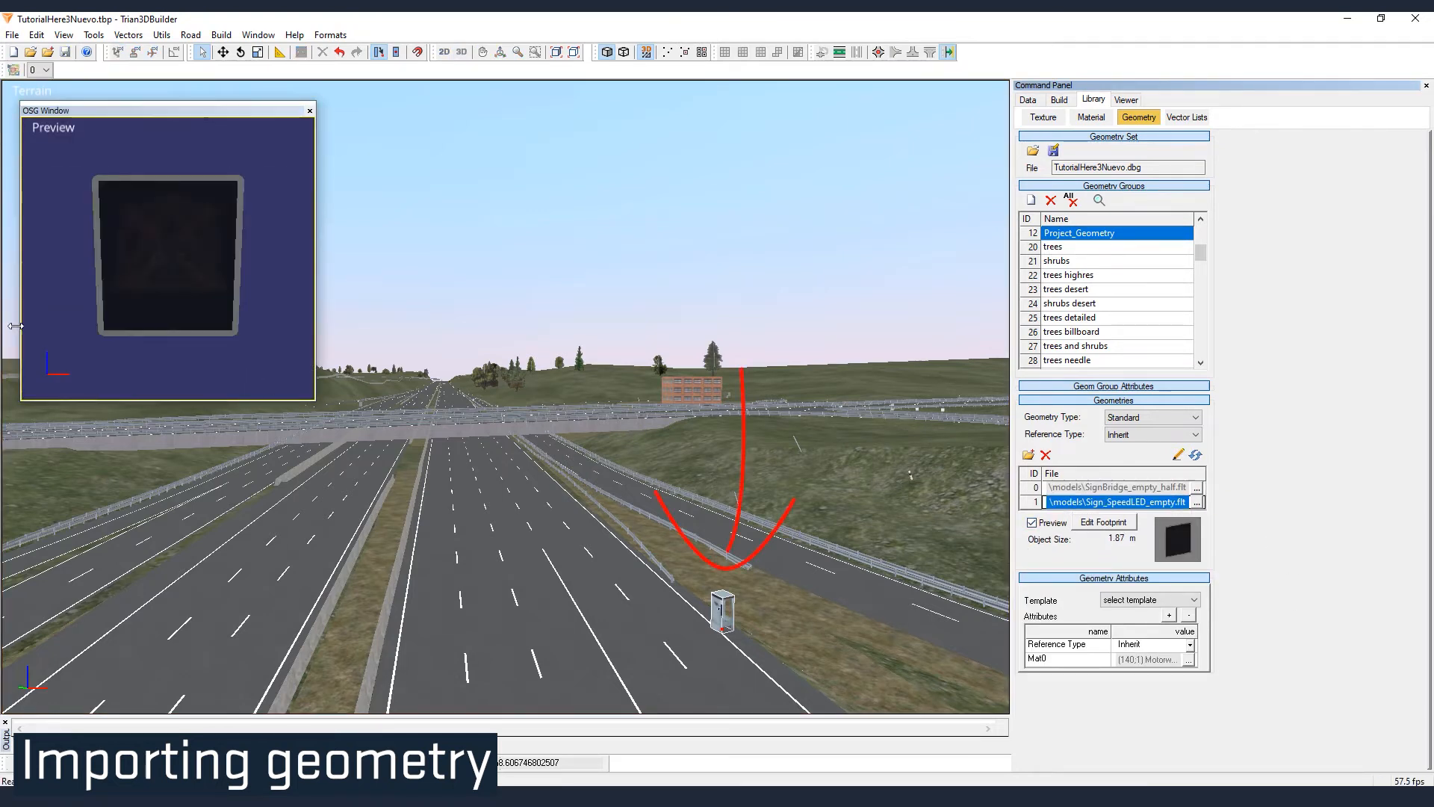
pyautogui.moveTo(187, 266)
pyautogui.mouseDown()
pyautogui.moveTo(245, 160)
pyautogui.moveTo(34, 405)
pyautogui.mouseUp()
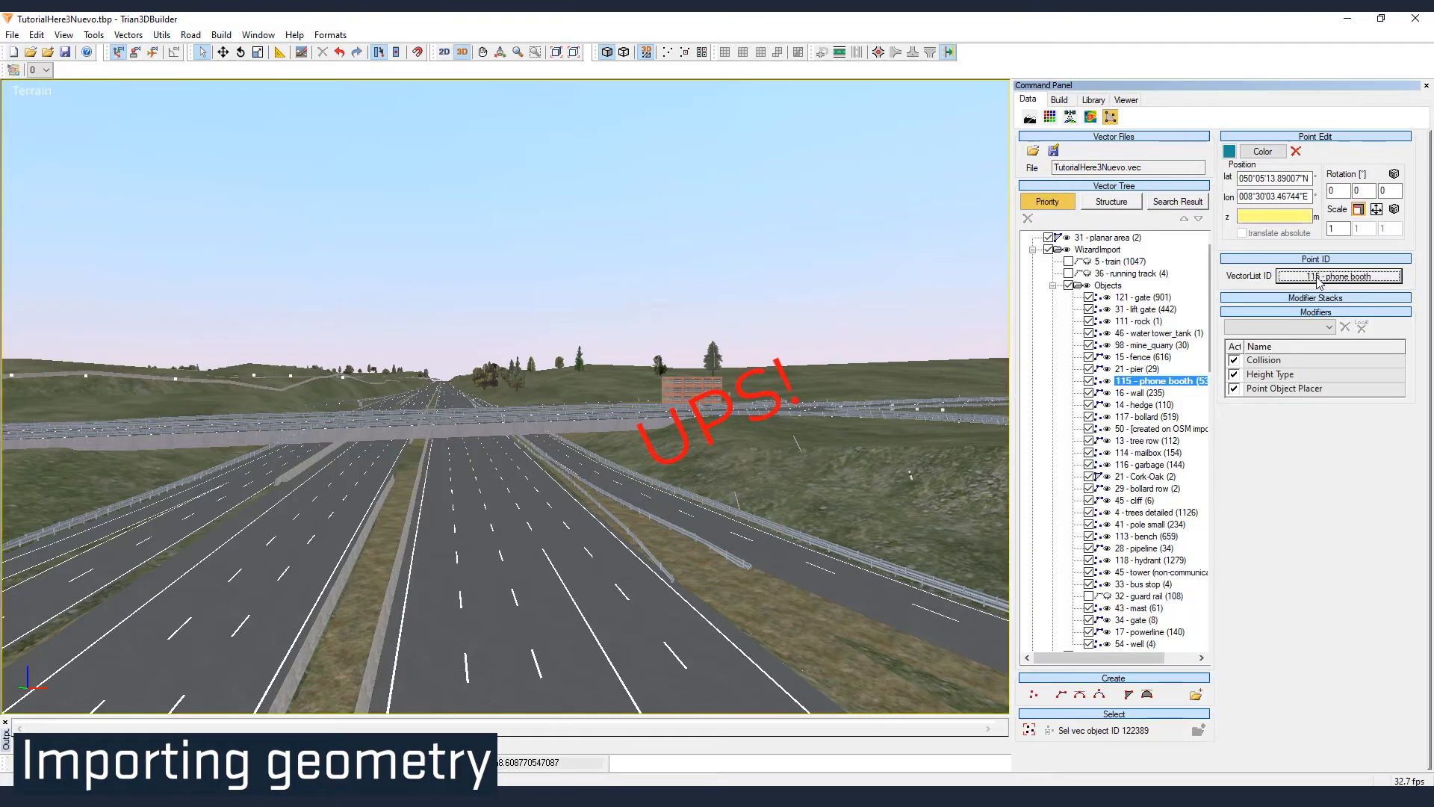
# - Create a point in the 115 - phone booth list on the right road edge before the bridge and select it in Element Mode
pyautogui.rightClick(651, 518)
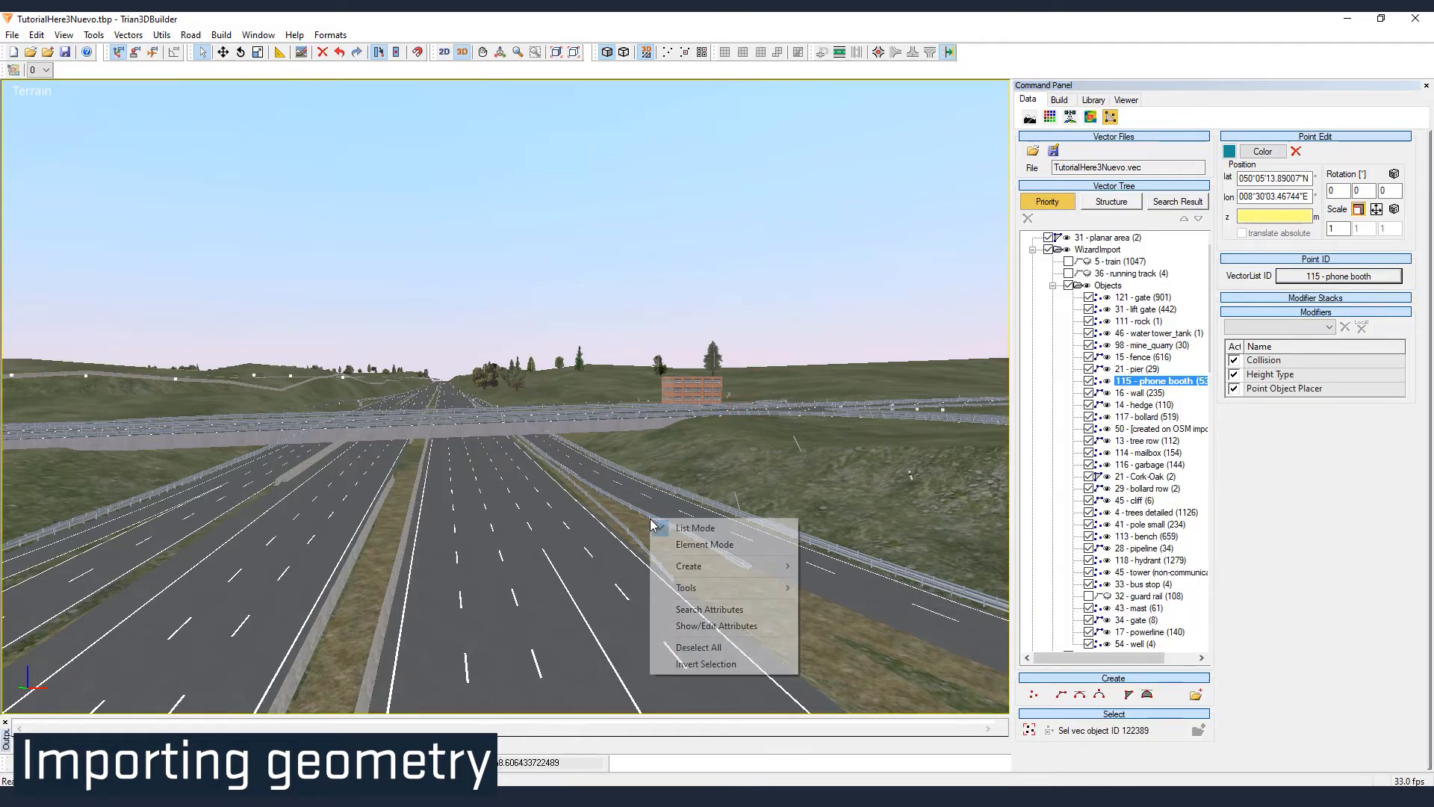
pyautogui.click(1033, 695)
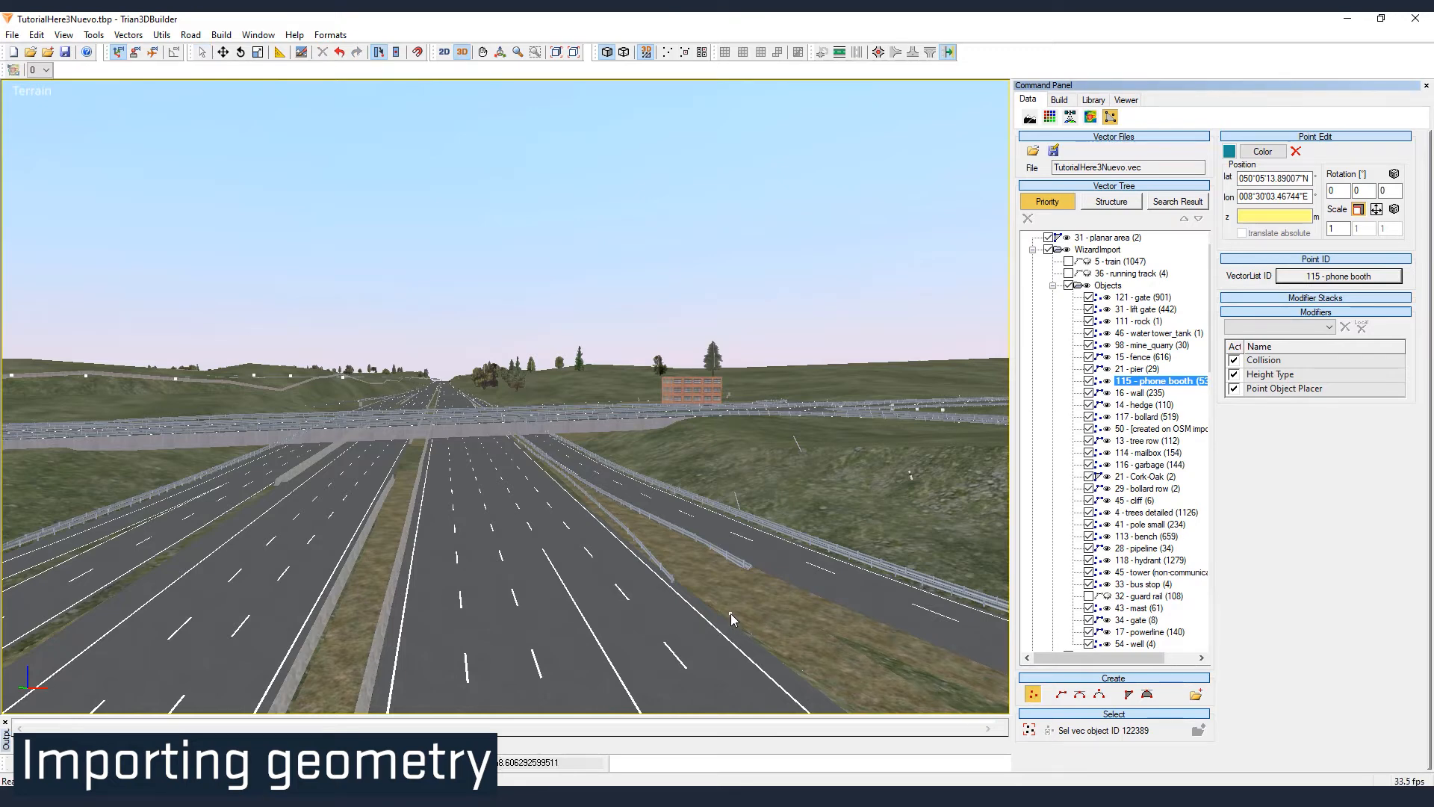
pyautogui.click(722, 633)
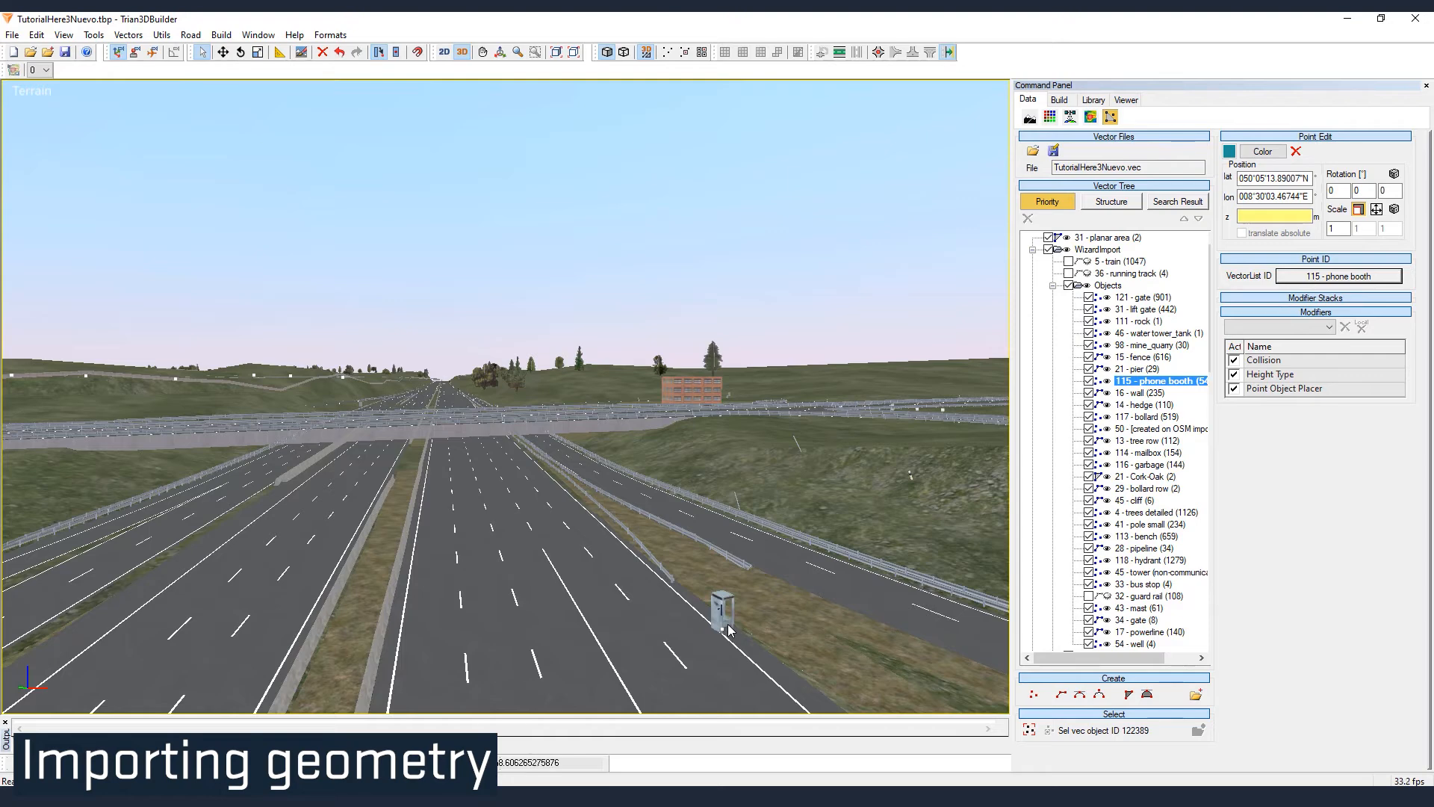
pyautogui.rightClick(728, 631)
pyautogui.click(747, 651)
pyautogui.click(718, 624)
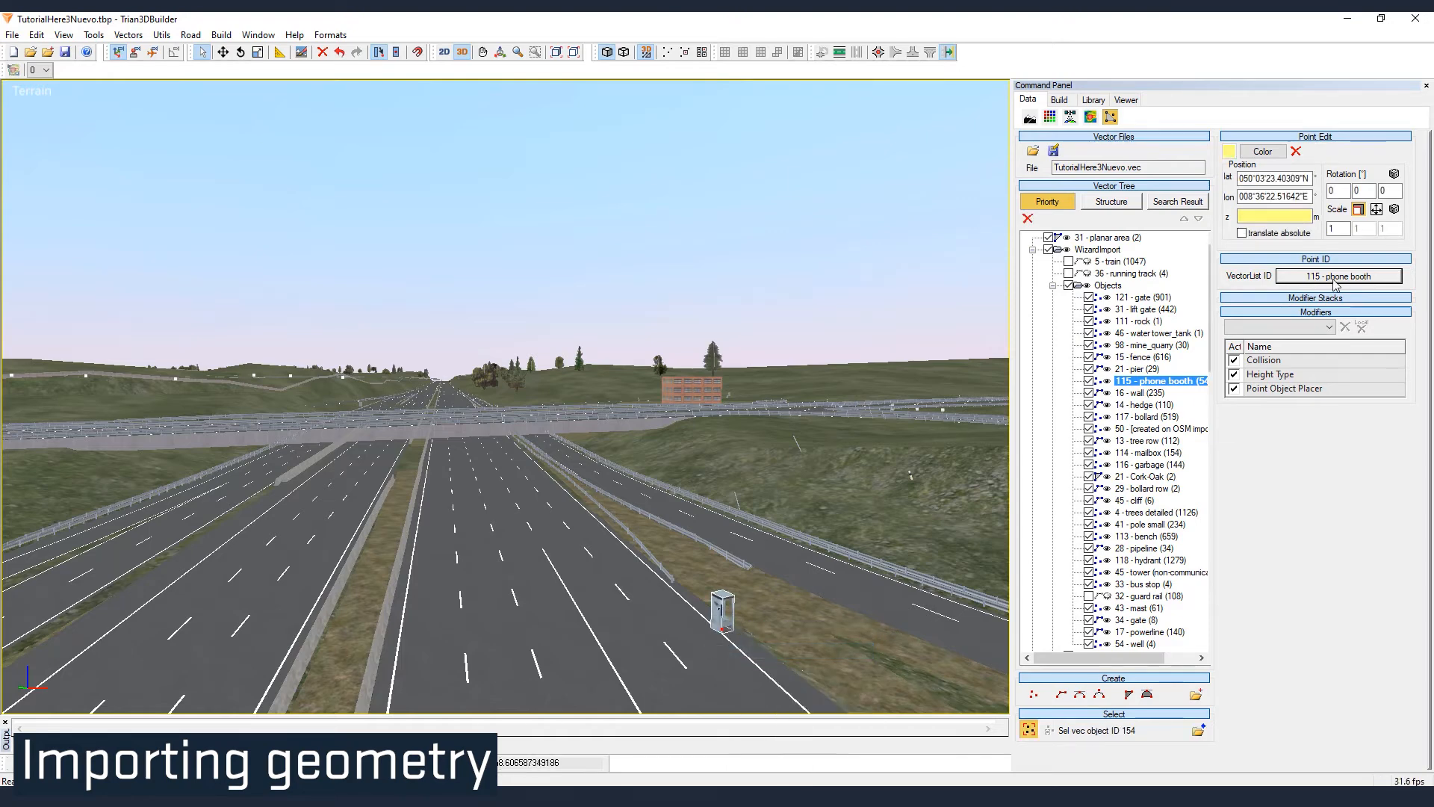
# - Assign the selected point to a new vector list named Sing_Bridge, cloned from the phone booth list
pyautogui.click(1337, 276)
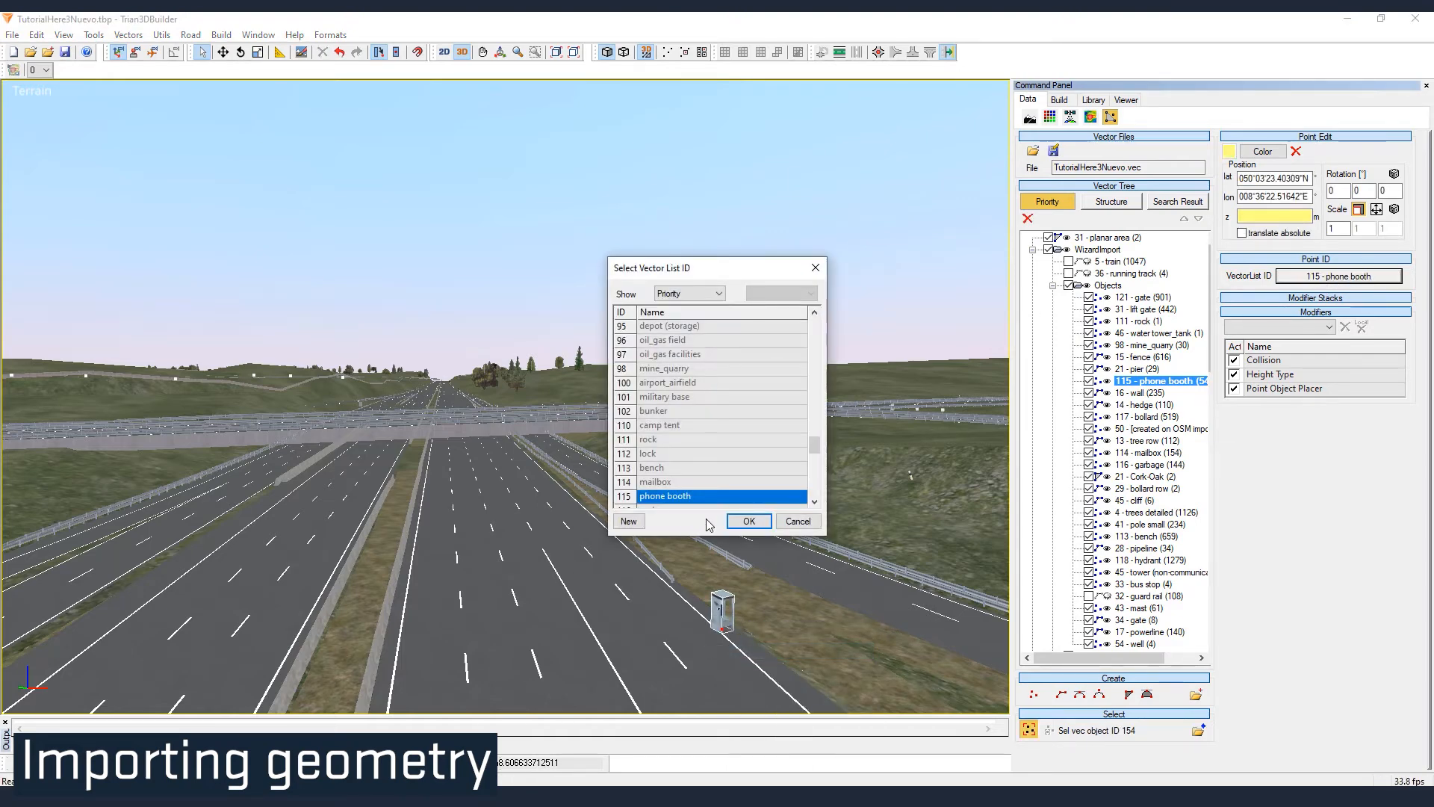
pyautogui.click(629, 521)
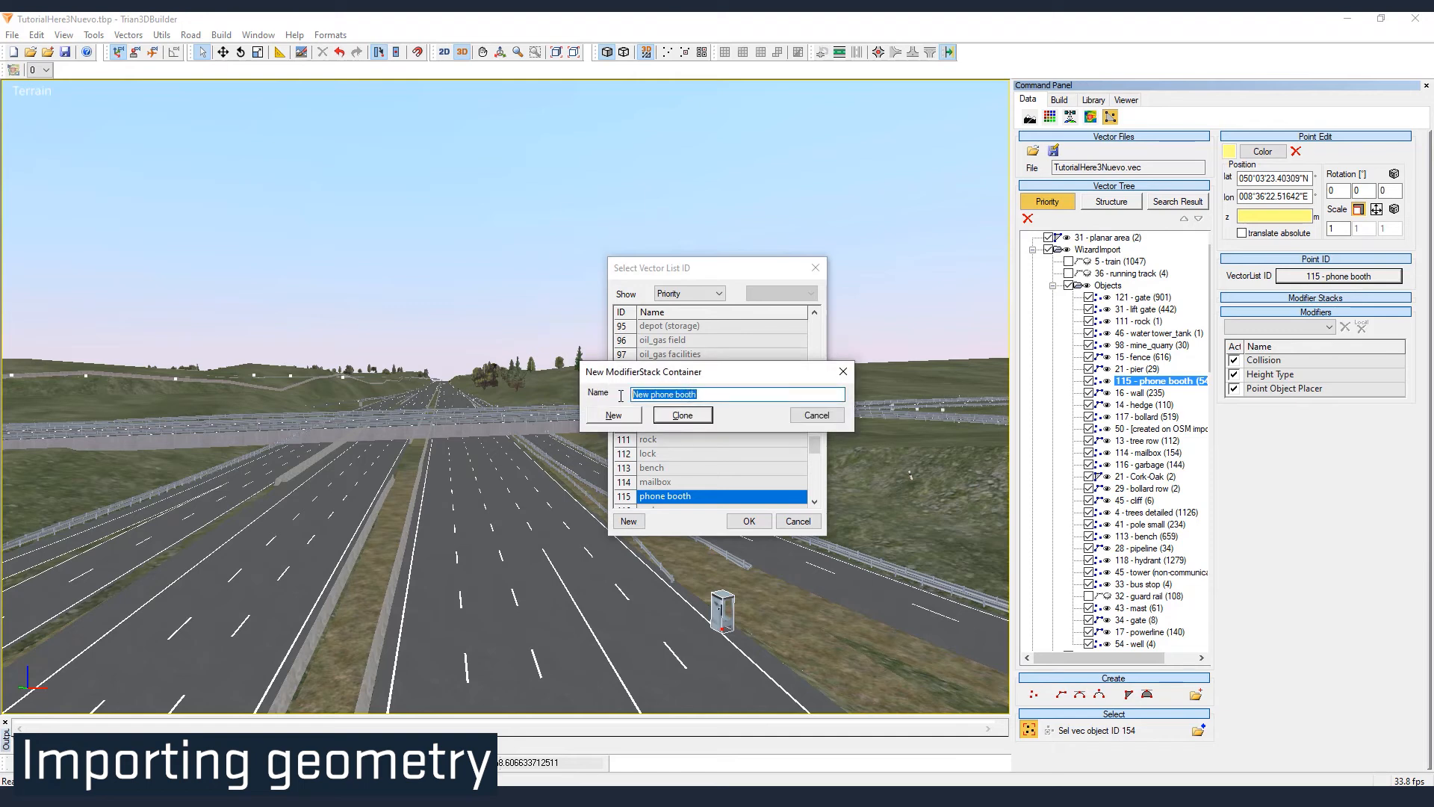
pyautogui.write('Sing_Bridge')
pyautogui.click(682, 415)
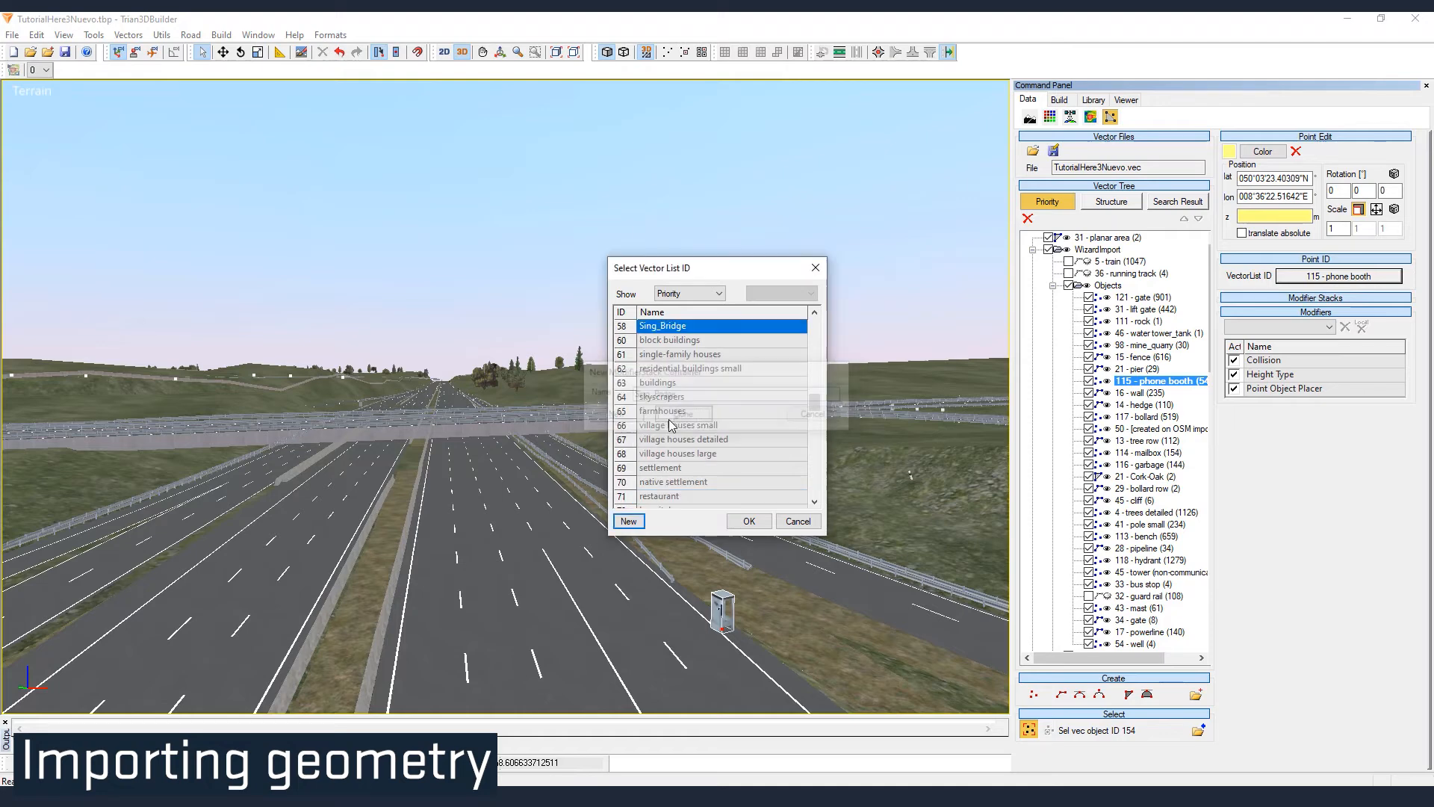
pyautogui.click(745, 526)
# - Set the Sing_Bridge point's Point Object Placer geometry to SignBridge_empty_half.flt from Project_Geometry, applied as a local override
pyautogui.click(1330, 389)
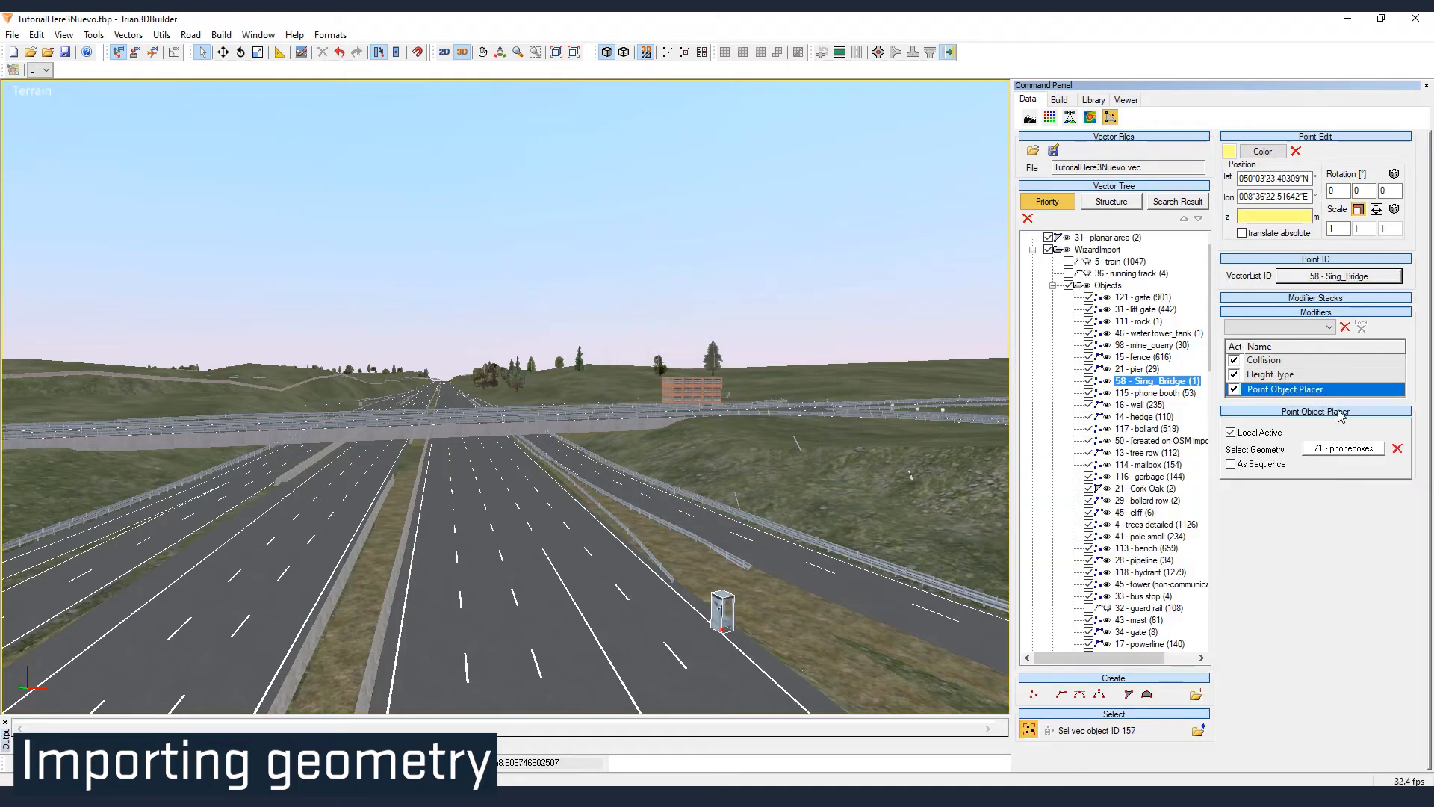
pyautogui.click(1342, 448)
pyautogui.scroll(10, 202, 153)
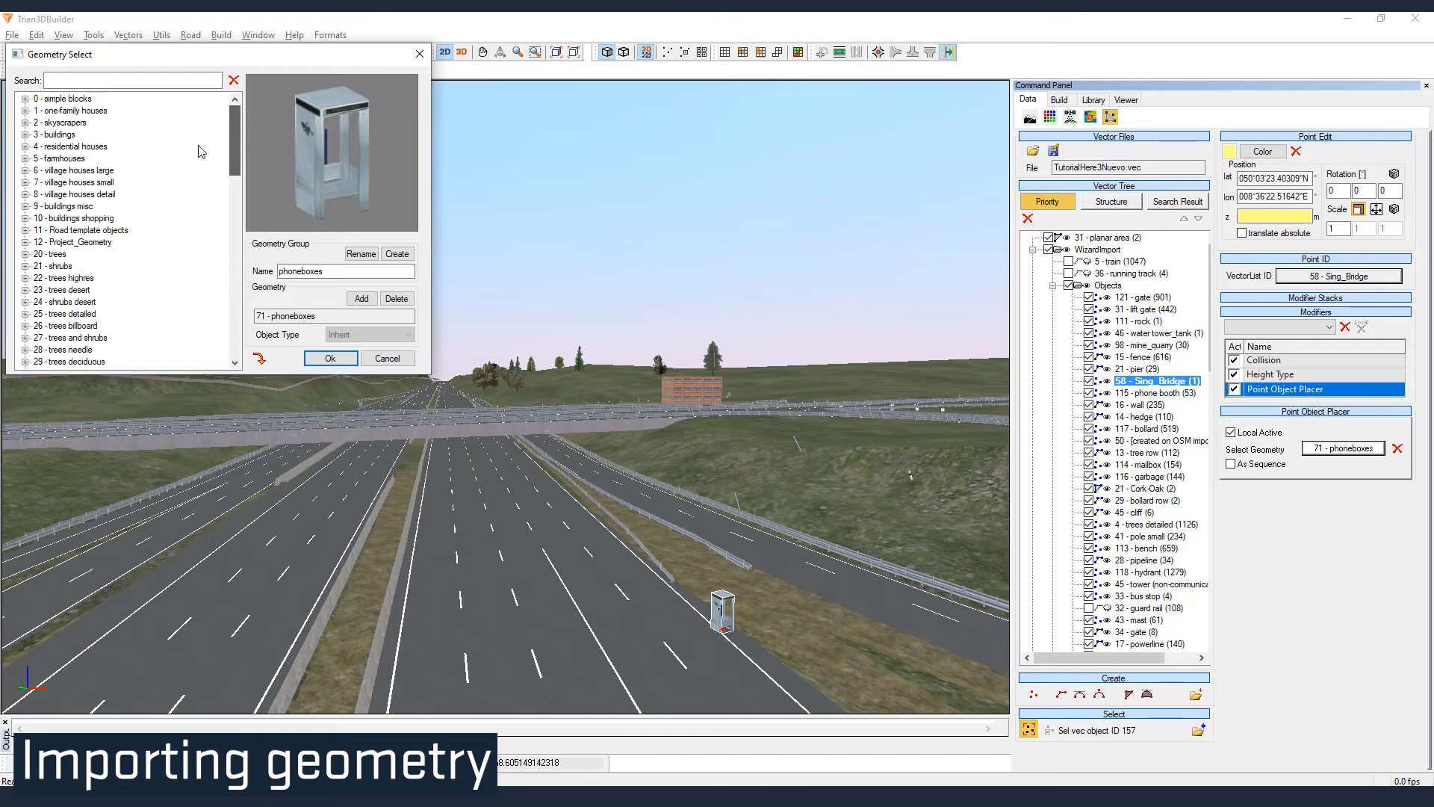
pyautogui.click(80, 243)
pyautogui.click(25, 243)
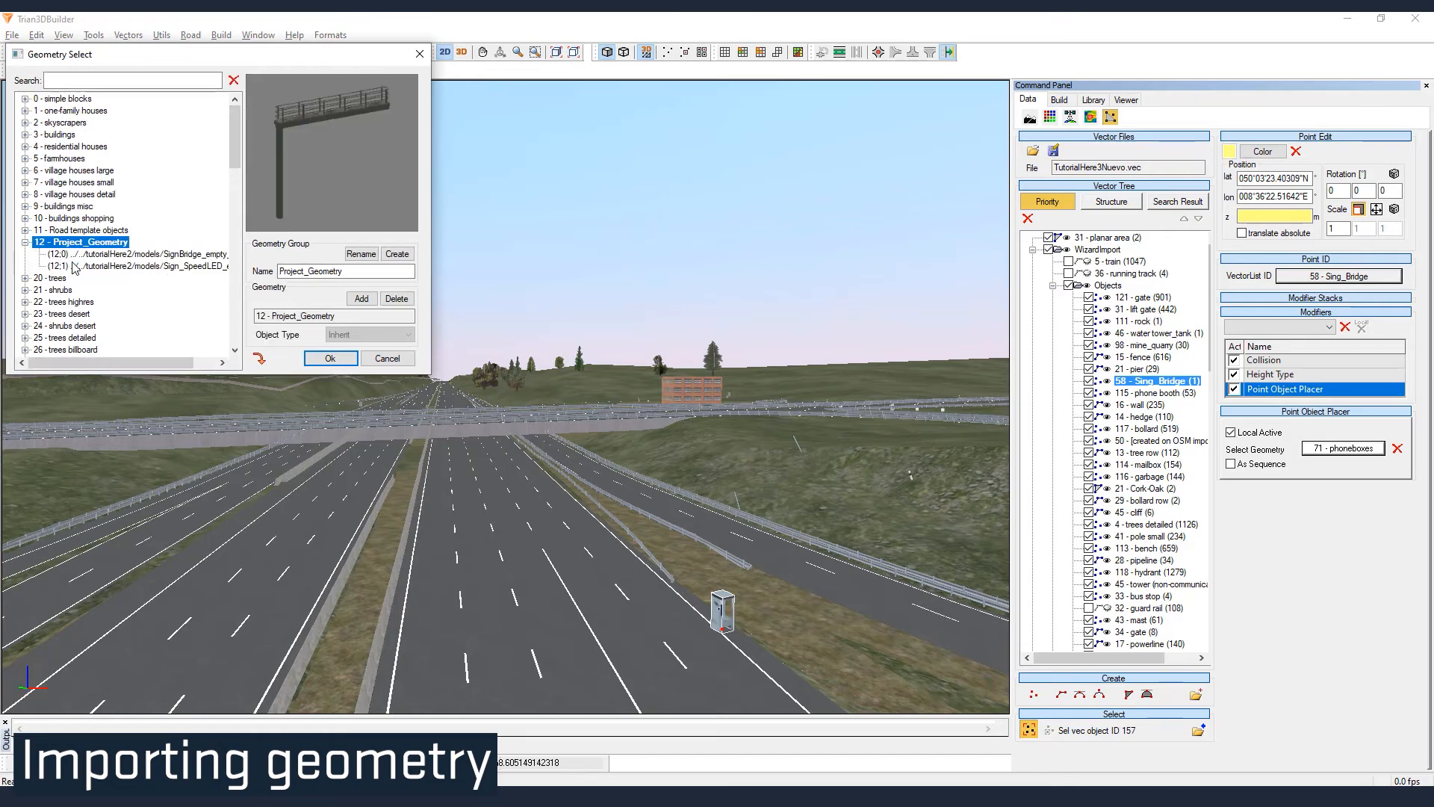
pyautogui.click(119, 254)
pyautogui.click(329, 358)
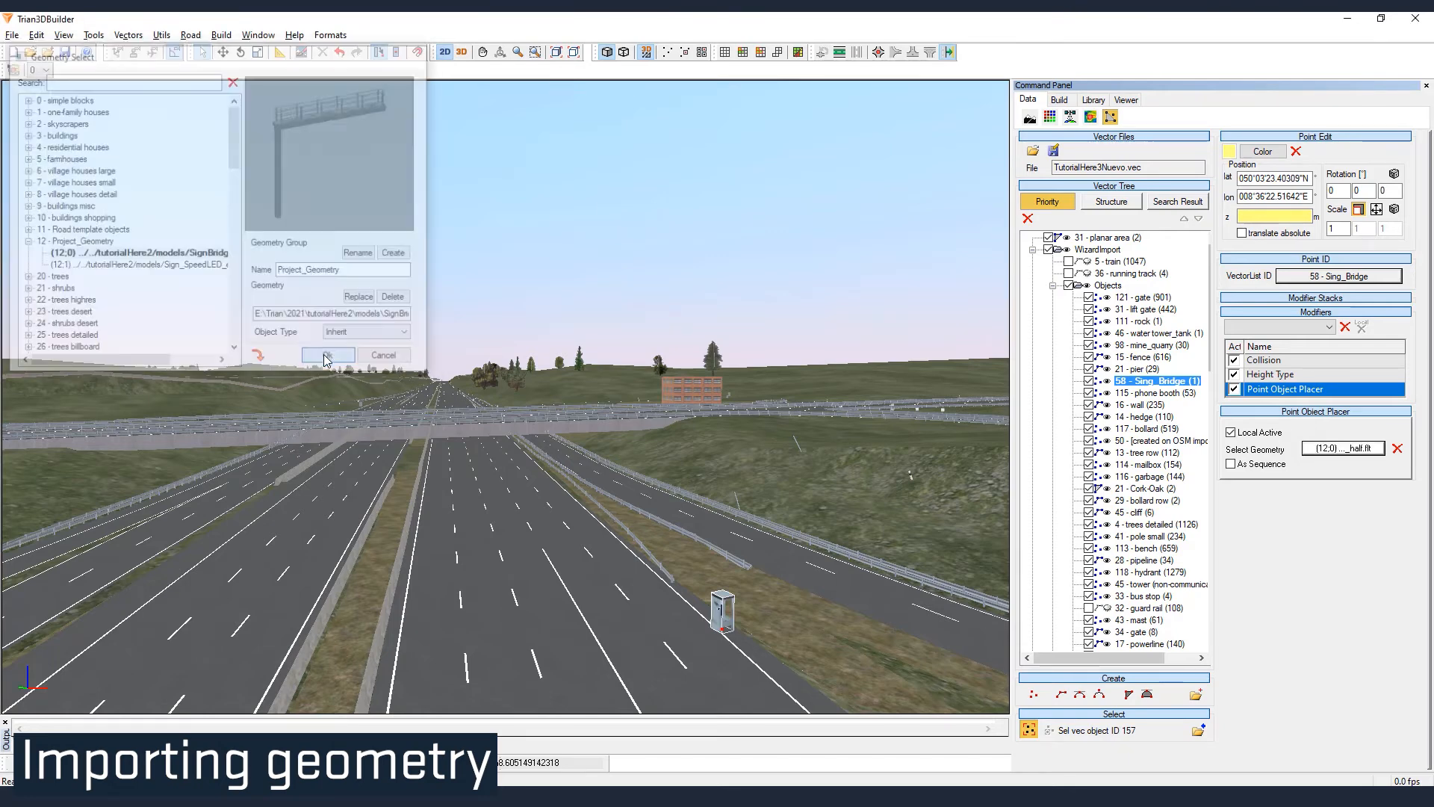
pyautogui.click(702, 402)
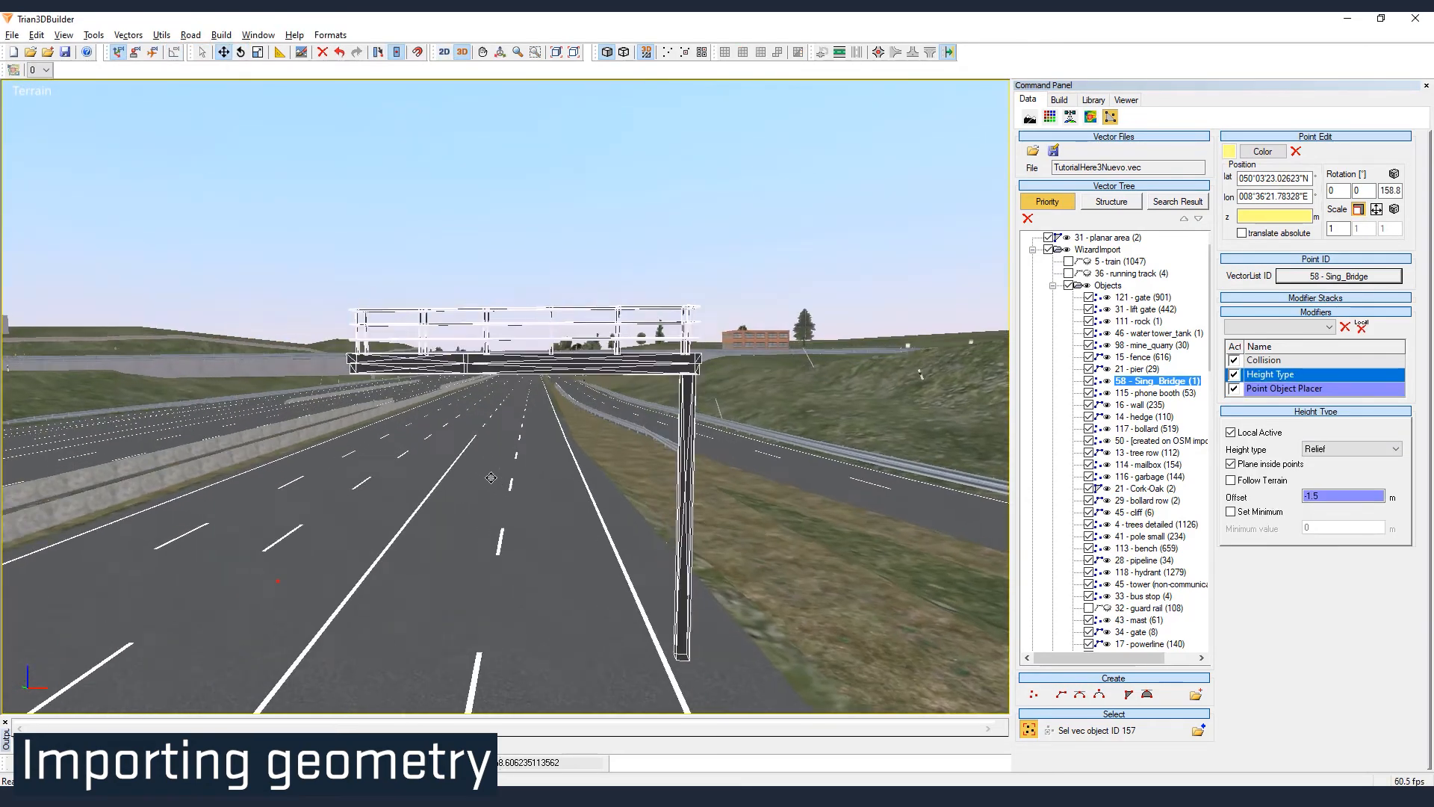
# - Duplicate the sign bridge point in the Sing_Bridge list
pyautogui.scroll(-2, 521, 490)
pyautogui.moveTo(525, 498); pyautogui.dragTo(685, 534, button='middle')
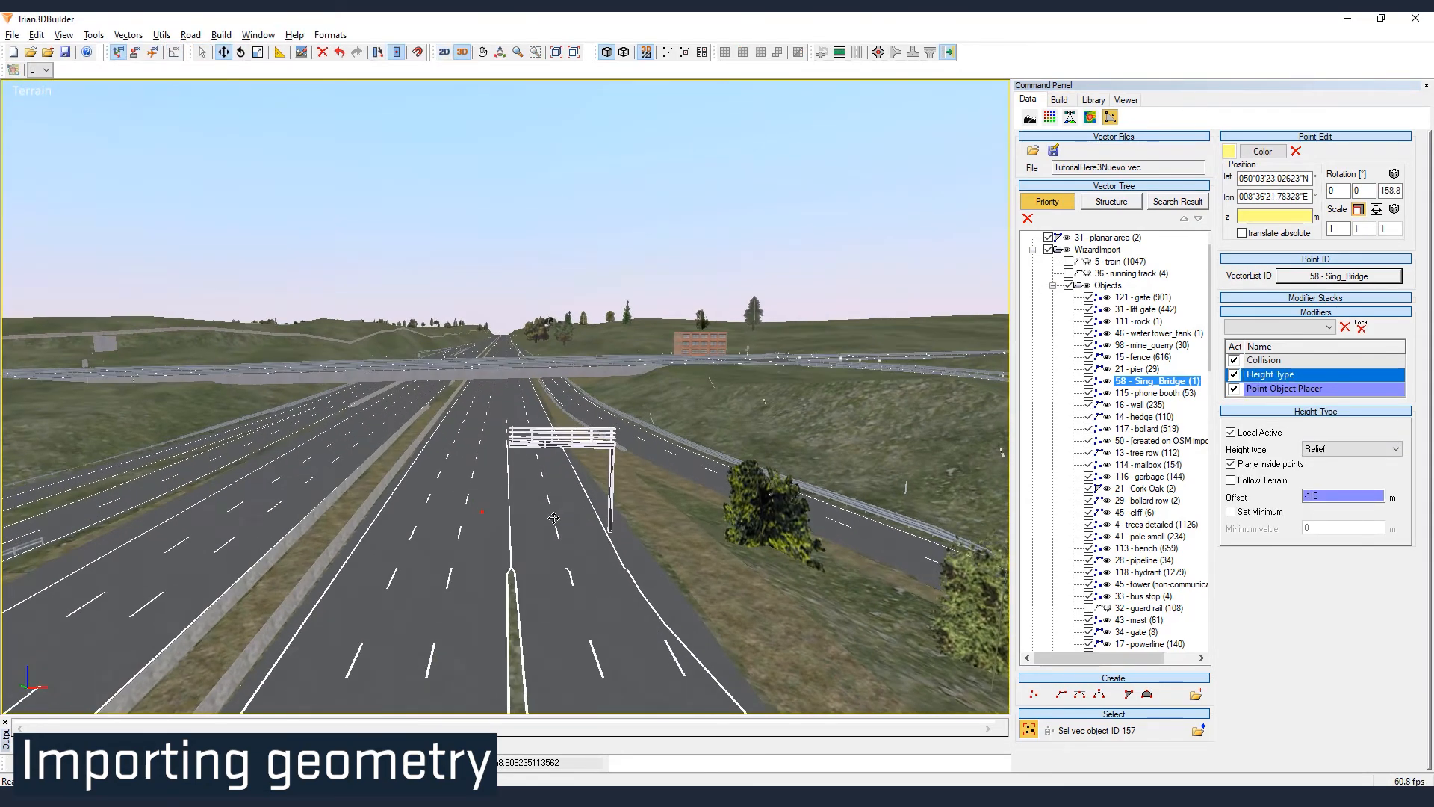
pyautogui.scroll(-2, 687, 535)
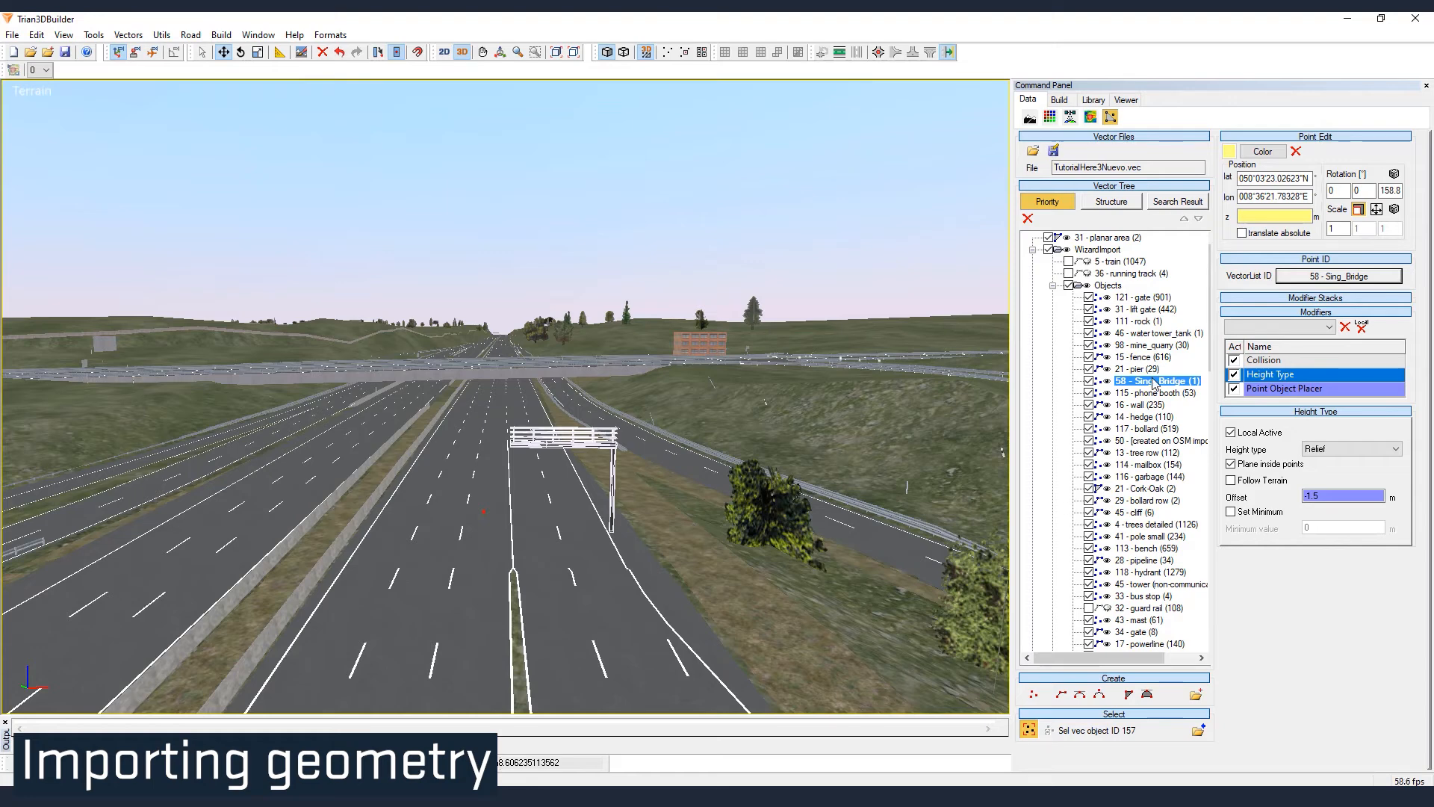
pyautogui.click(36, 35)
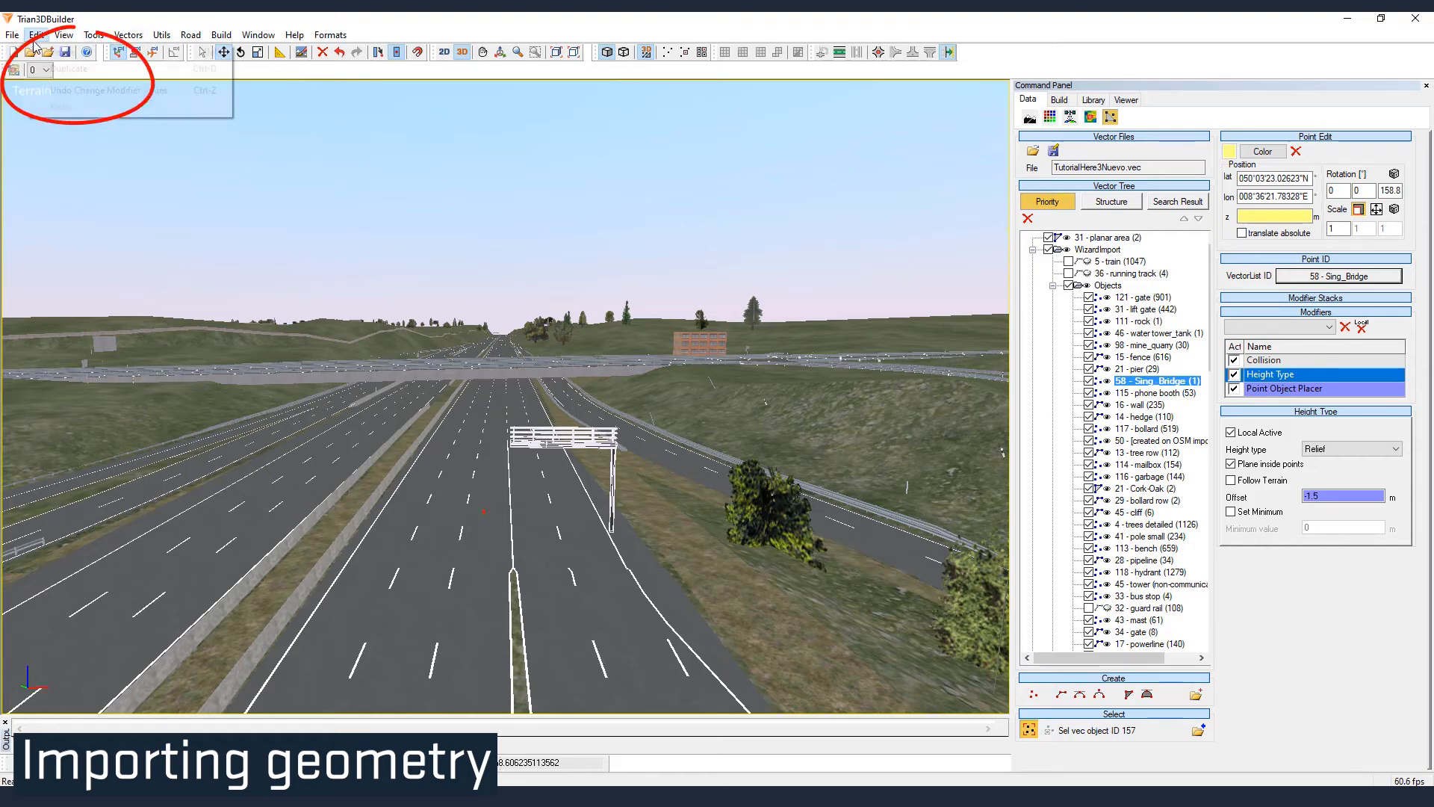
pyautogui.click(63, 52)
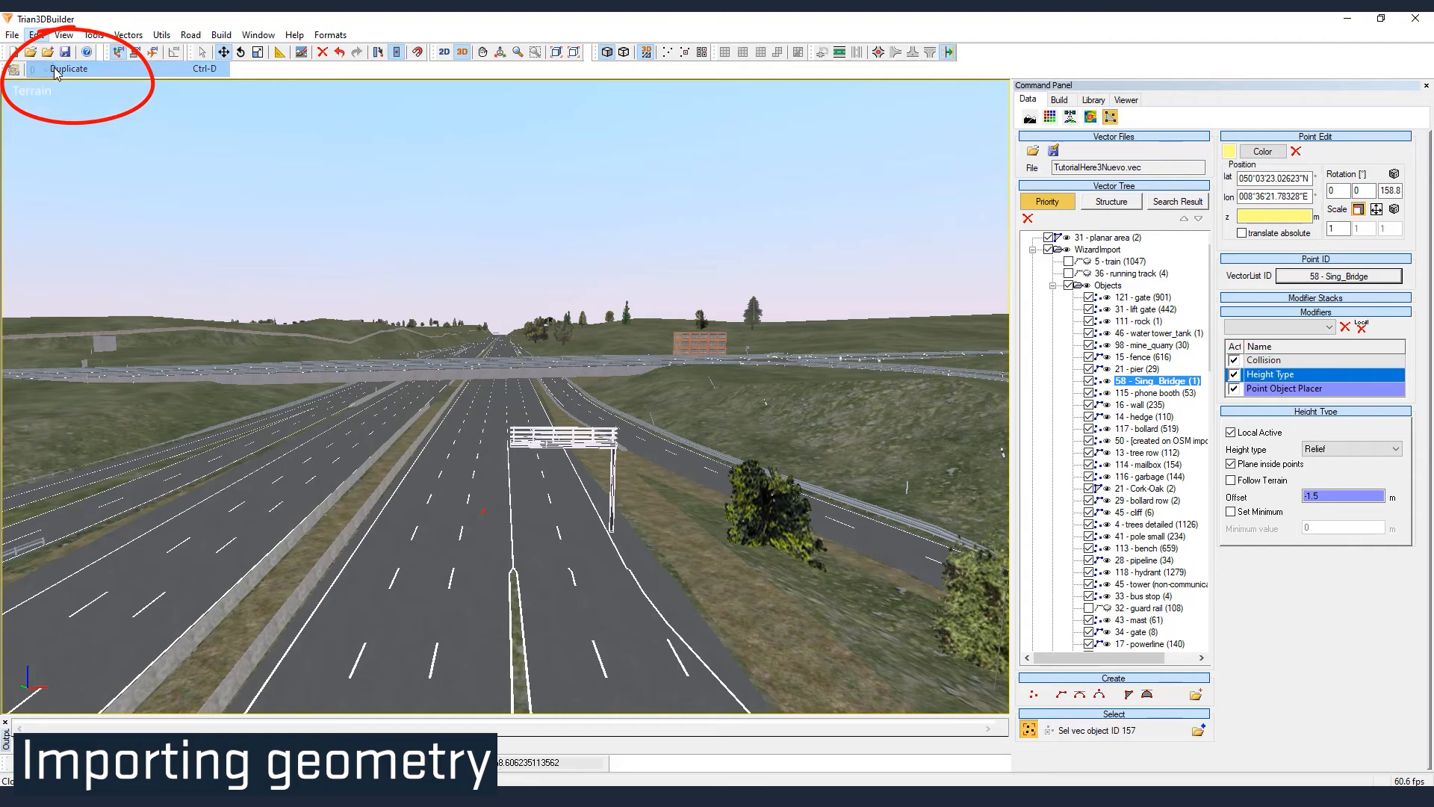
# - Set the duplicated point's Point Object Placer geometry to Sign_SpeedLED_empty.flt as a local override
pyautogui.click(1316, 389)
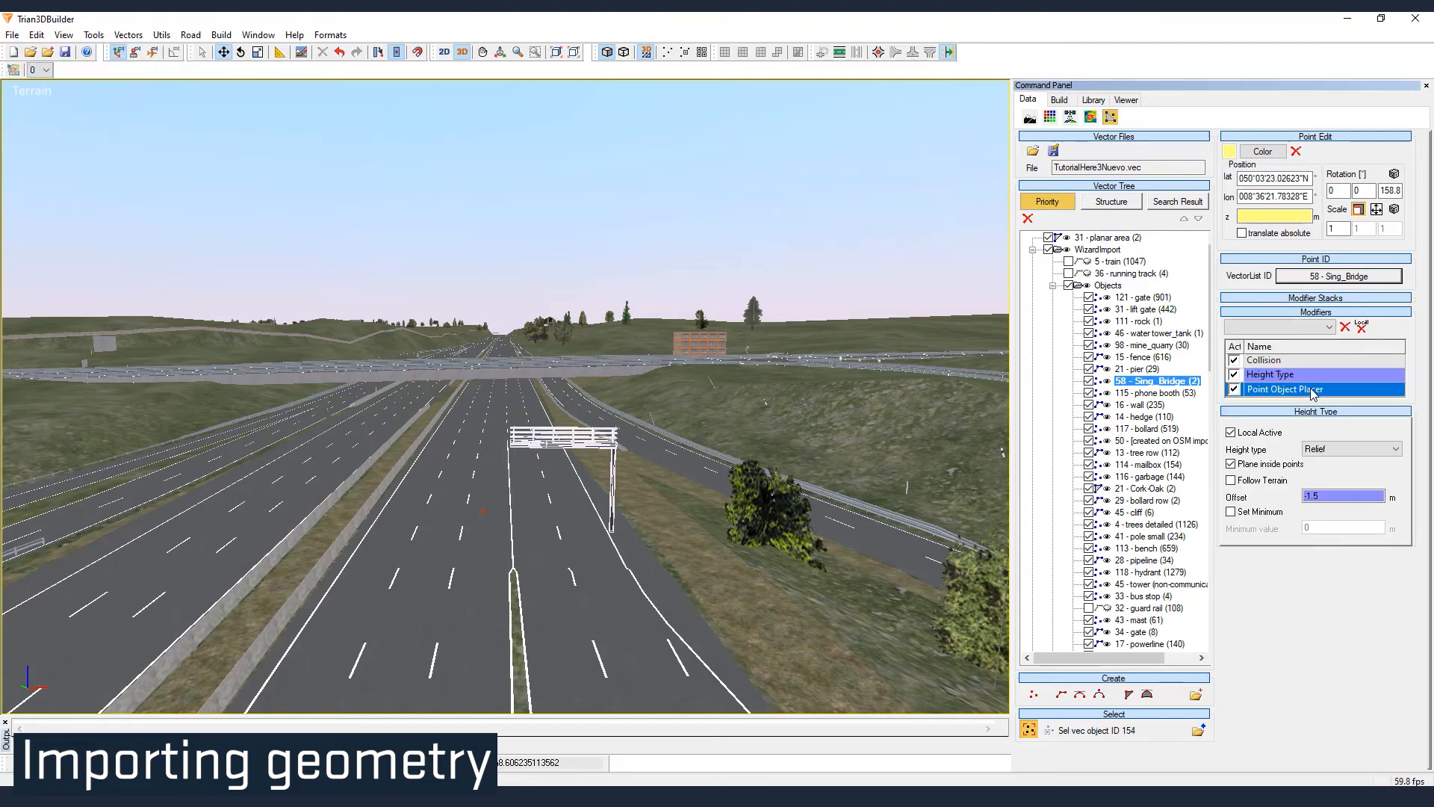
pyautogui.click(1327, 452)
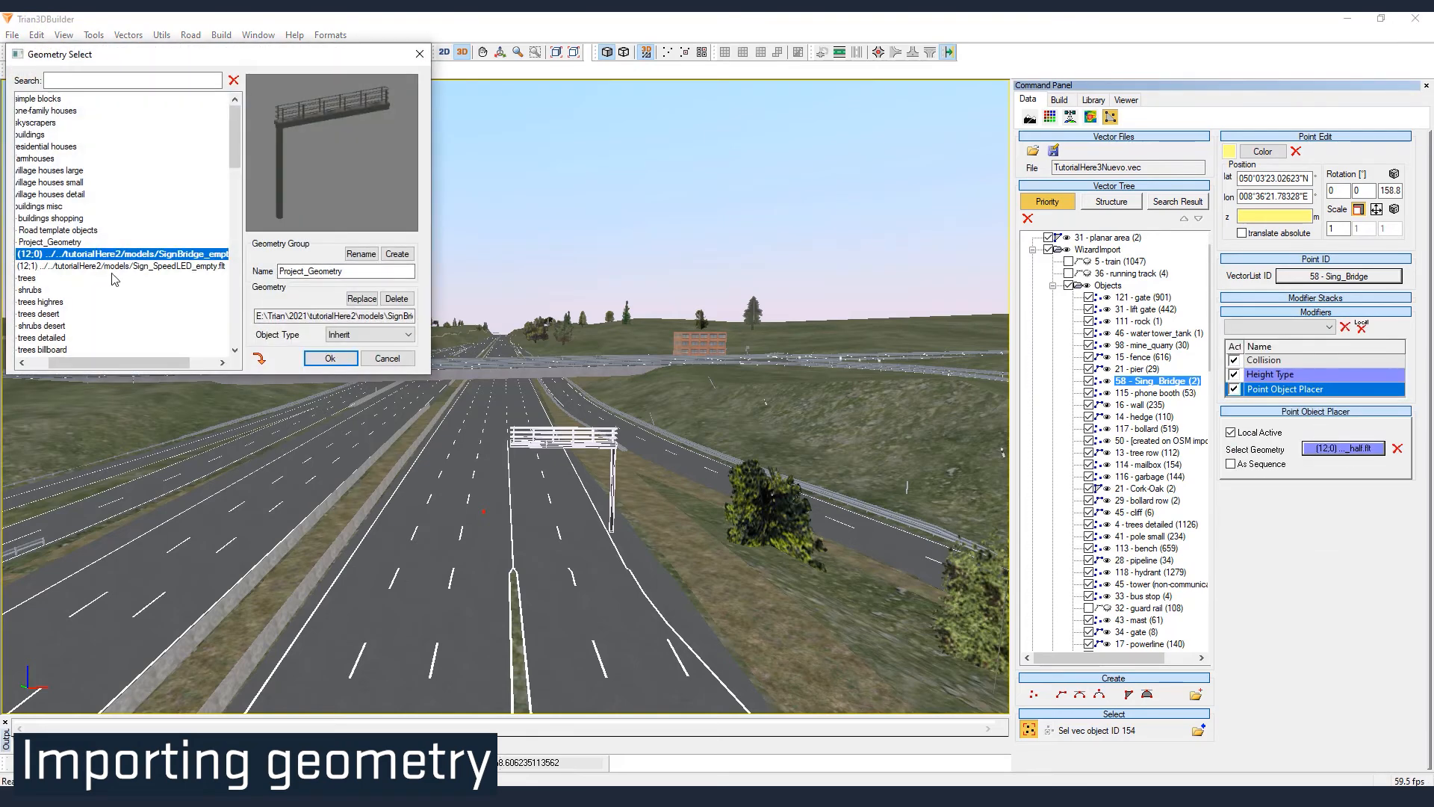
pyautogui.click(117, 267)
pyautogui.click(330, 358)
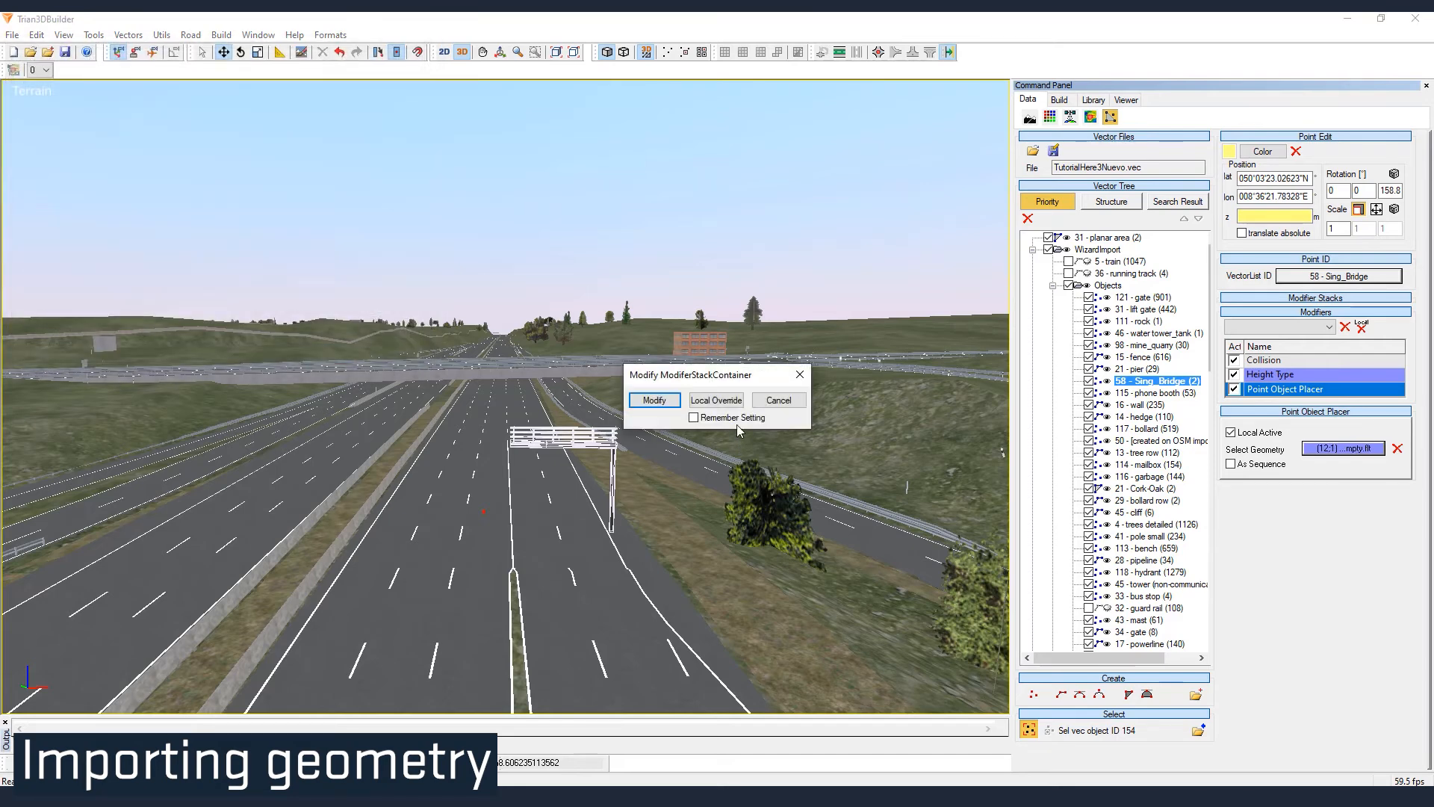
pyautogui.click(716, 400)
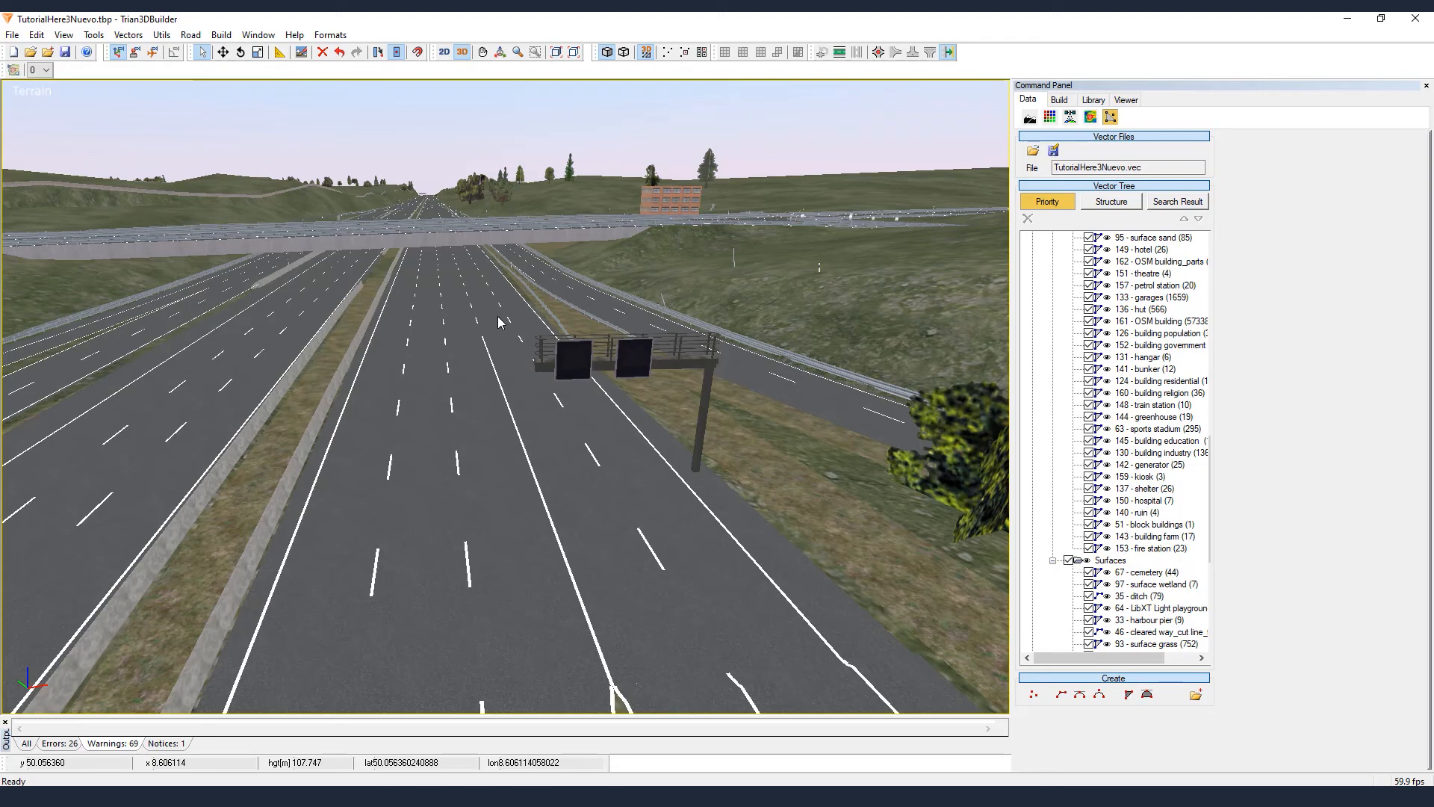
# - In Point Mode, move the corner point of the selected slope outline beside the road under the bridge closer to the guard rail
pyautogui.rightClick(615, 515)
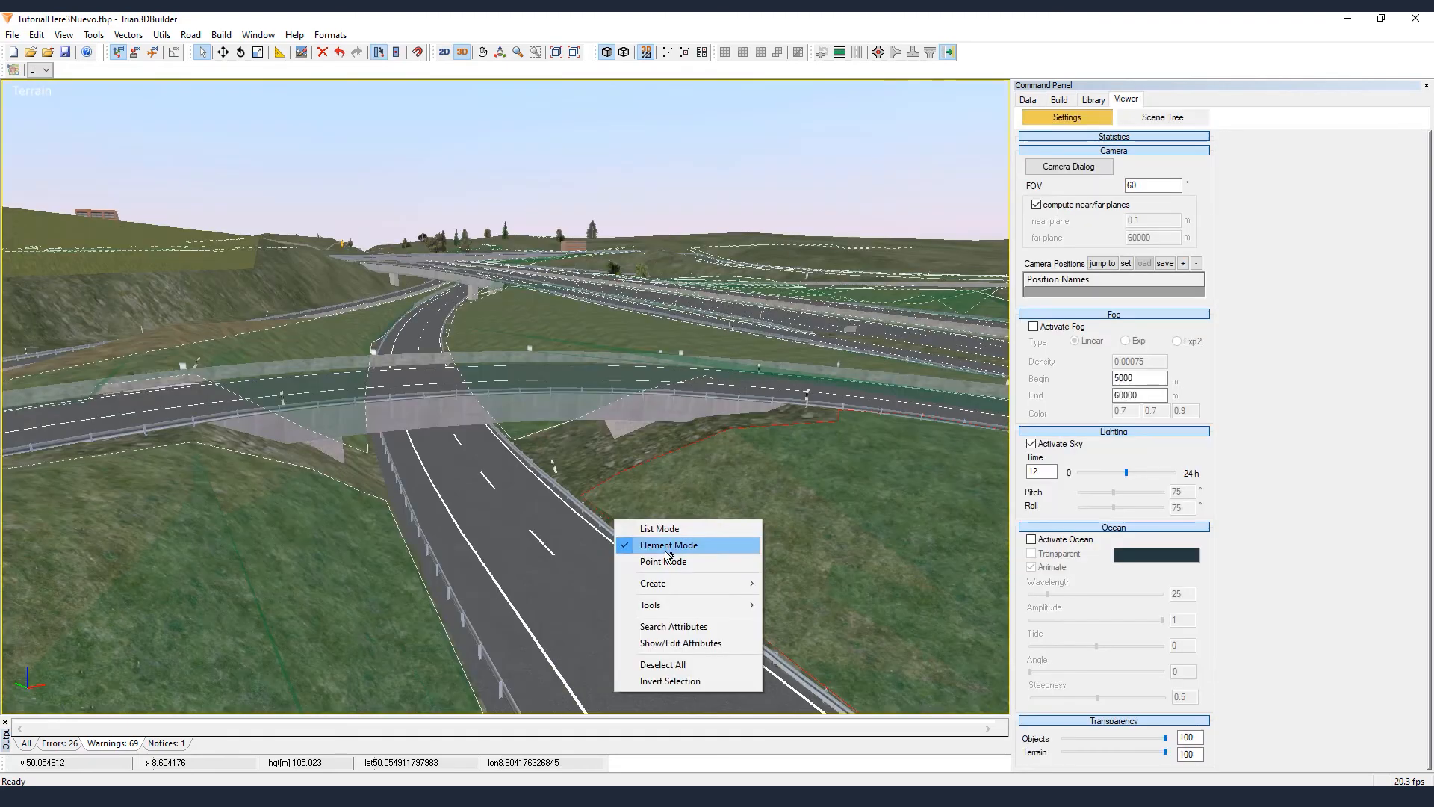
pyautogui.click(657, 544)
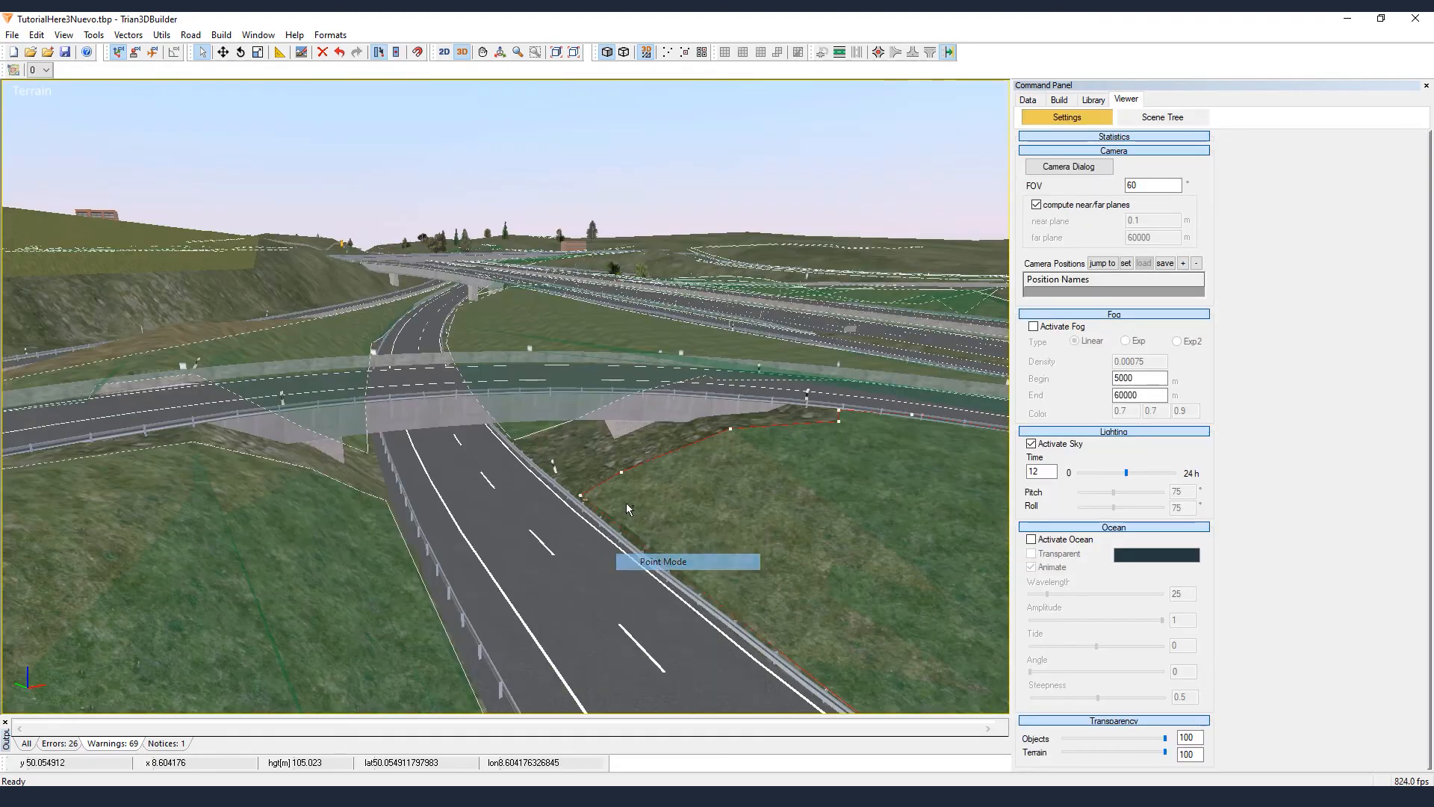
pyautogui.scroll(2, 634, 520)
pyautogui.moveTo(634, 519); pyautogui.dragTo(410, 491, button='middle')
pyautogui.scroll(2, 410, 491)
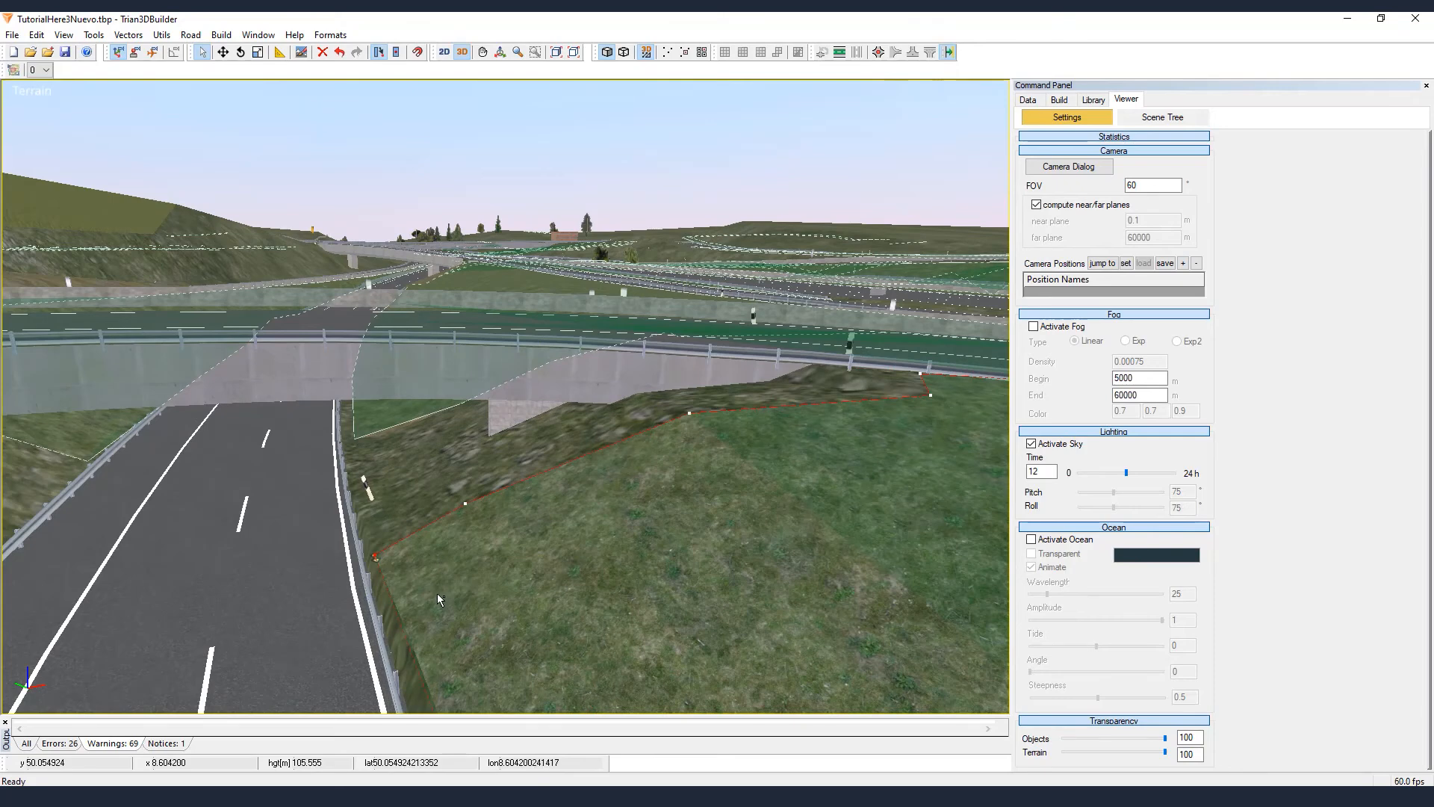
pyautogui.click(224, 53)
pyautogui.moveTo(392, 556); pyautogui.dragTo(375, 579)
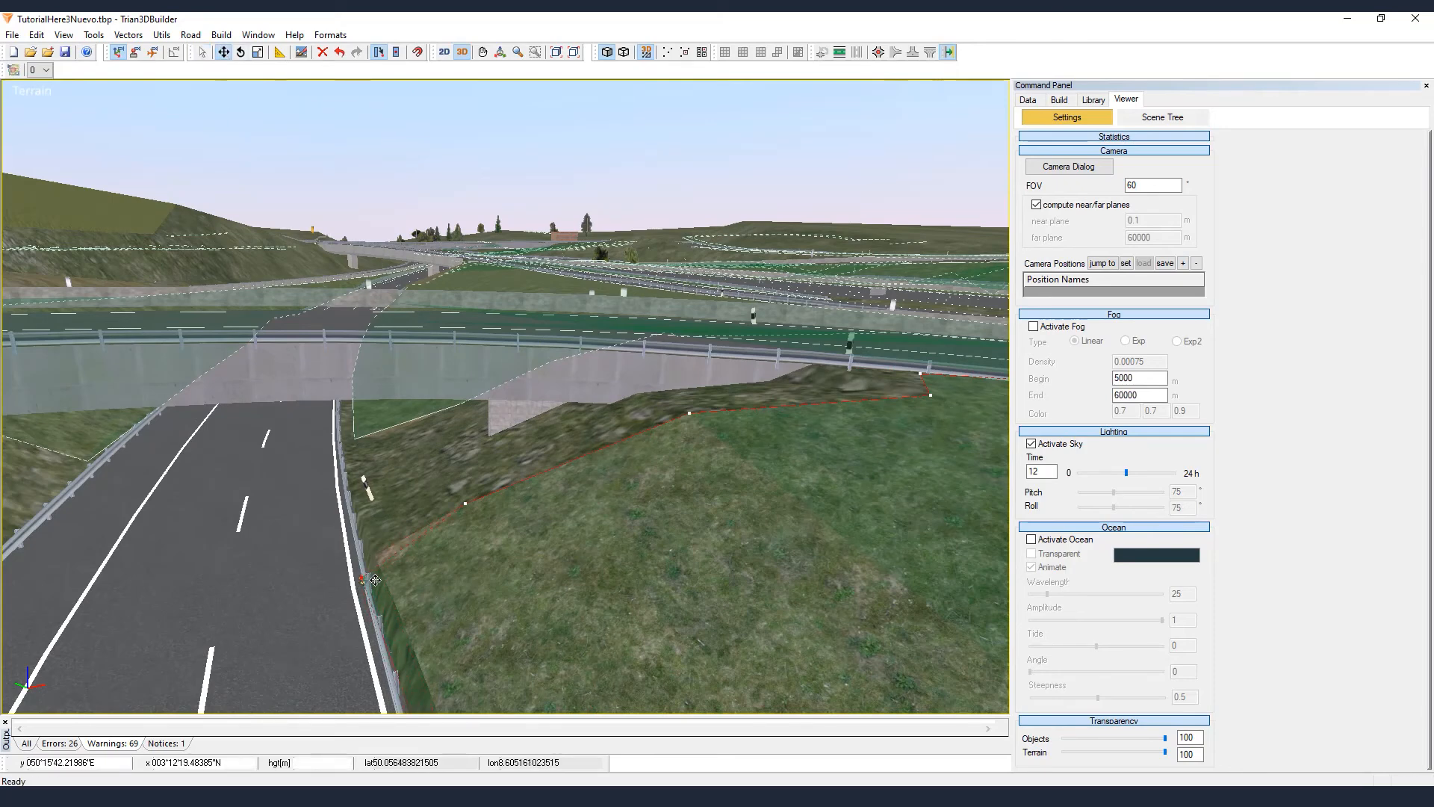
pyautogui.scroll(-2, 198, 514)
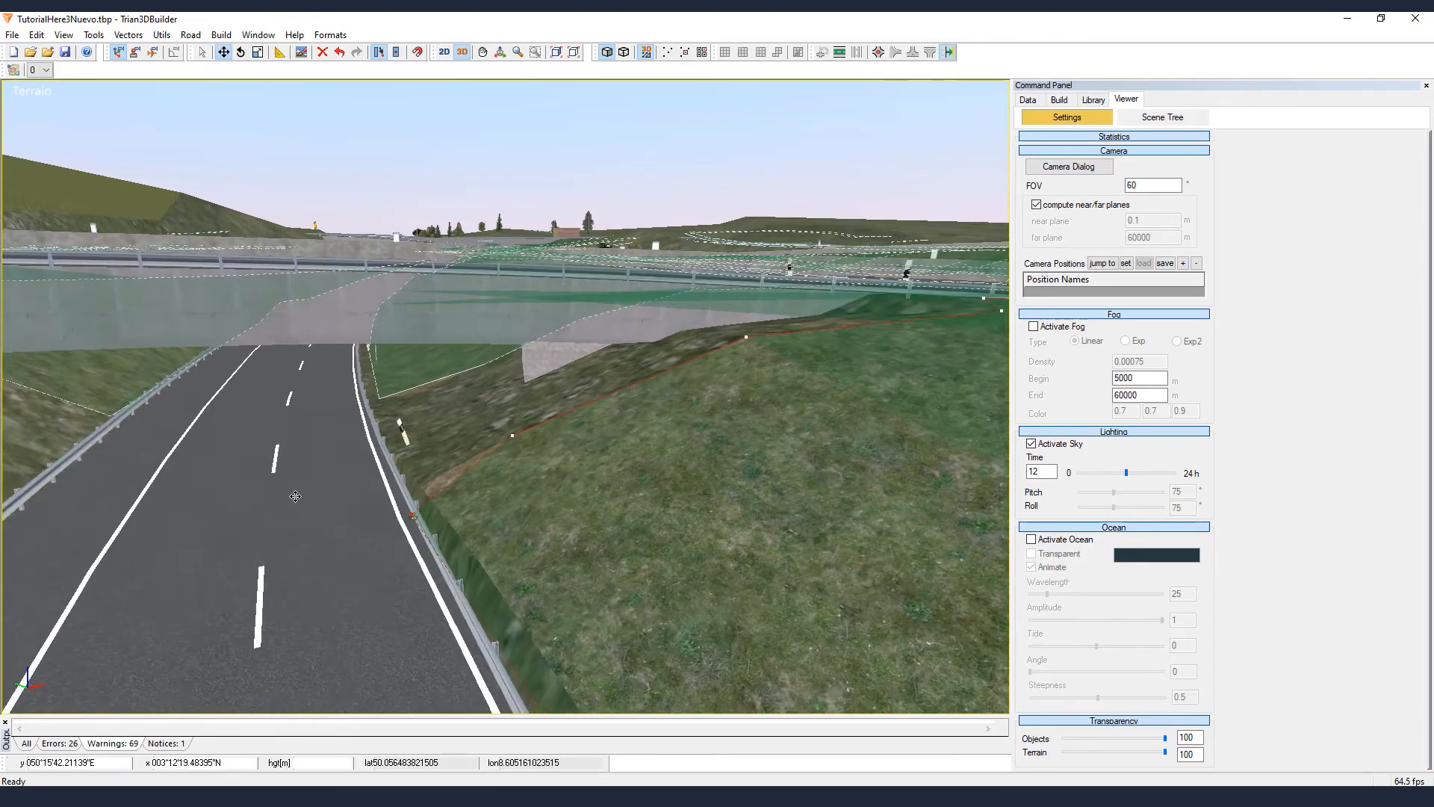
# - Close the point editing tool and clear the vector selection and outlines from the terrain view
pyautogui.moveTo(294, 496); pyautogui.dragTo(514, 436, button='middle')
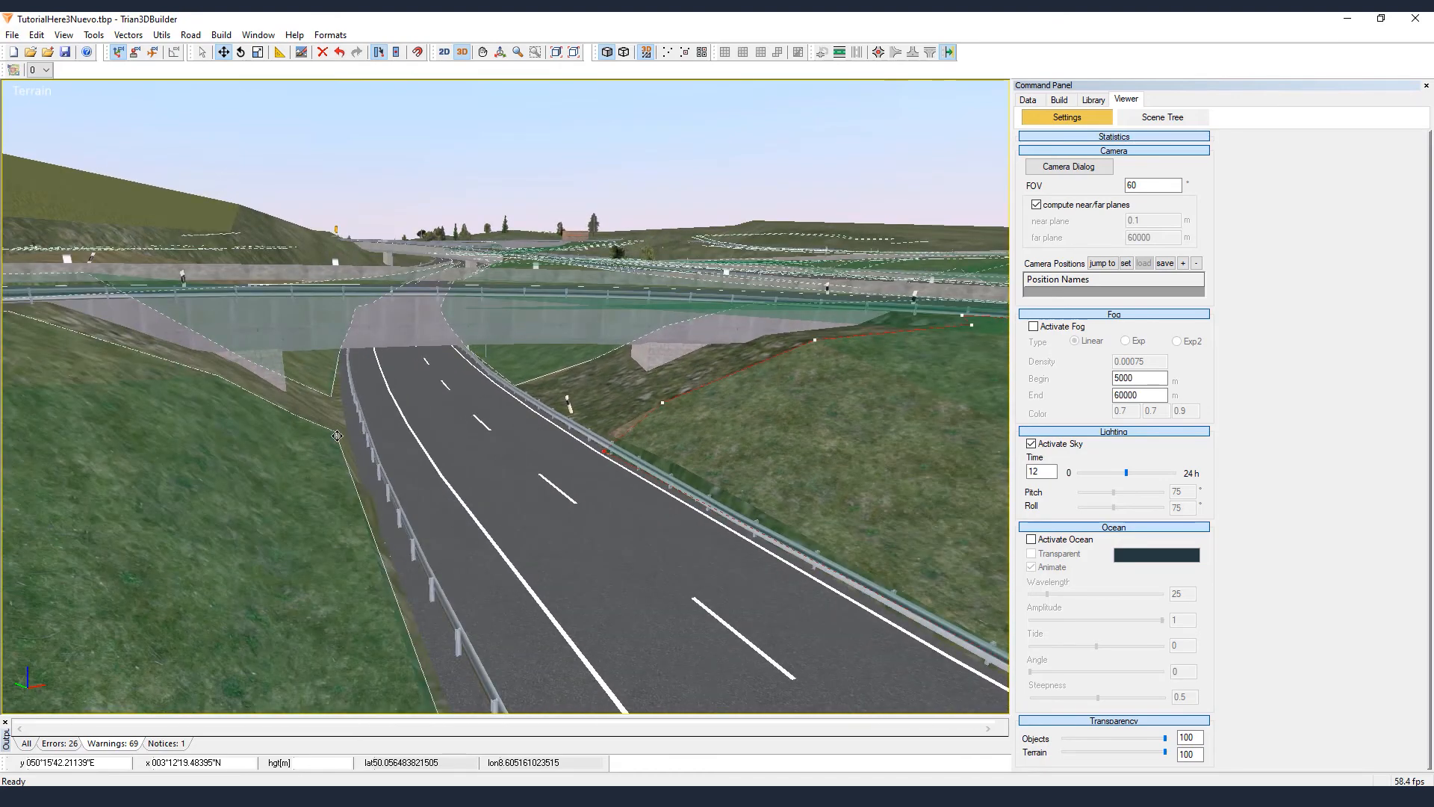
pyautogui.rightClick(335, 478)
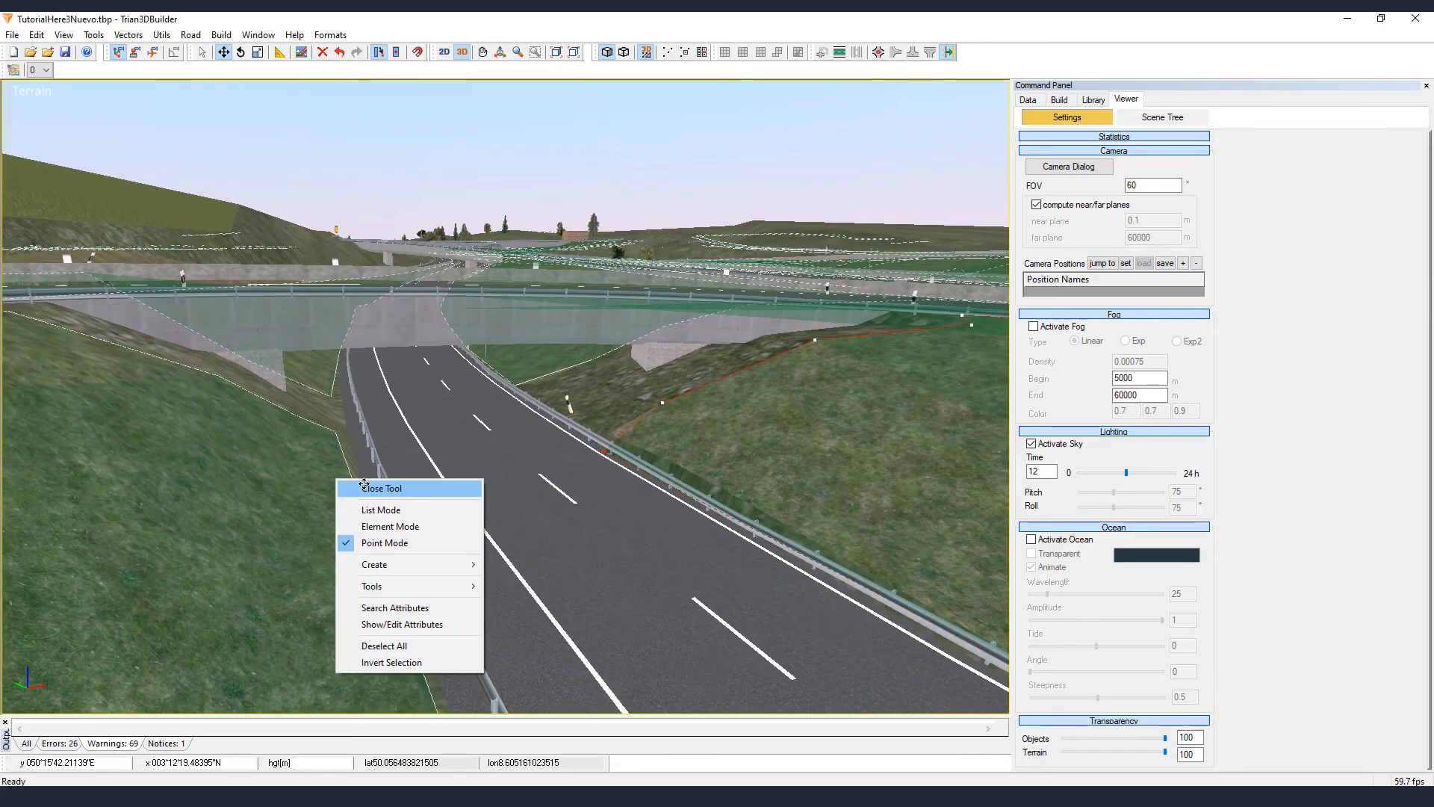
pyautogui.click(373, 487)
pyautogui.scroll(-2, 580, 490)
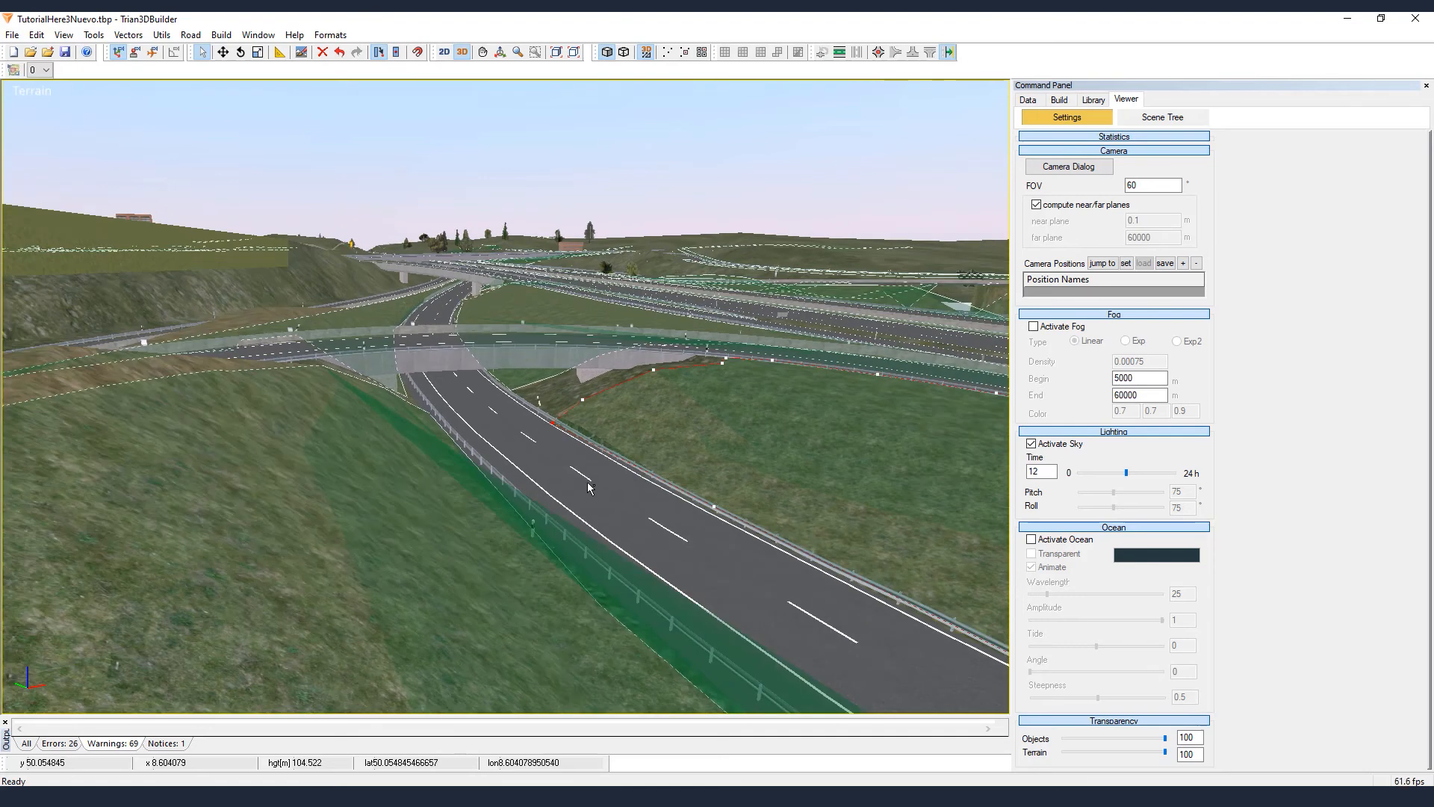
pyautogui.rightClick(587, 484)
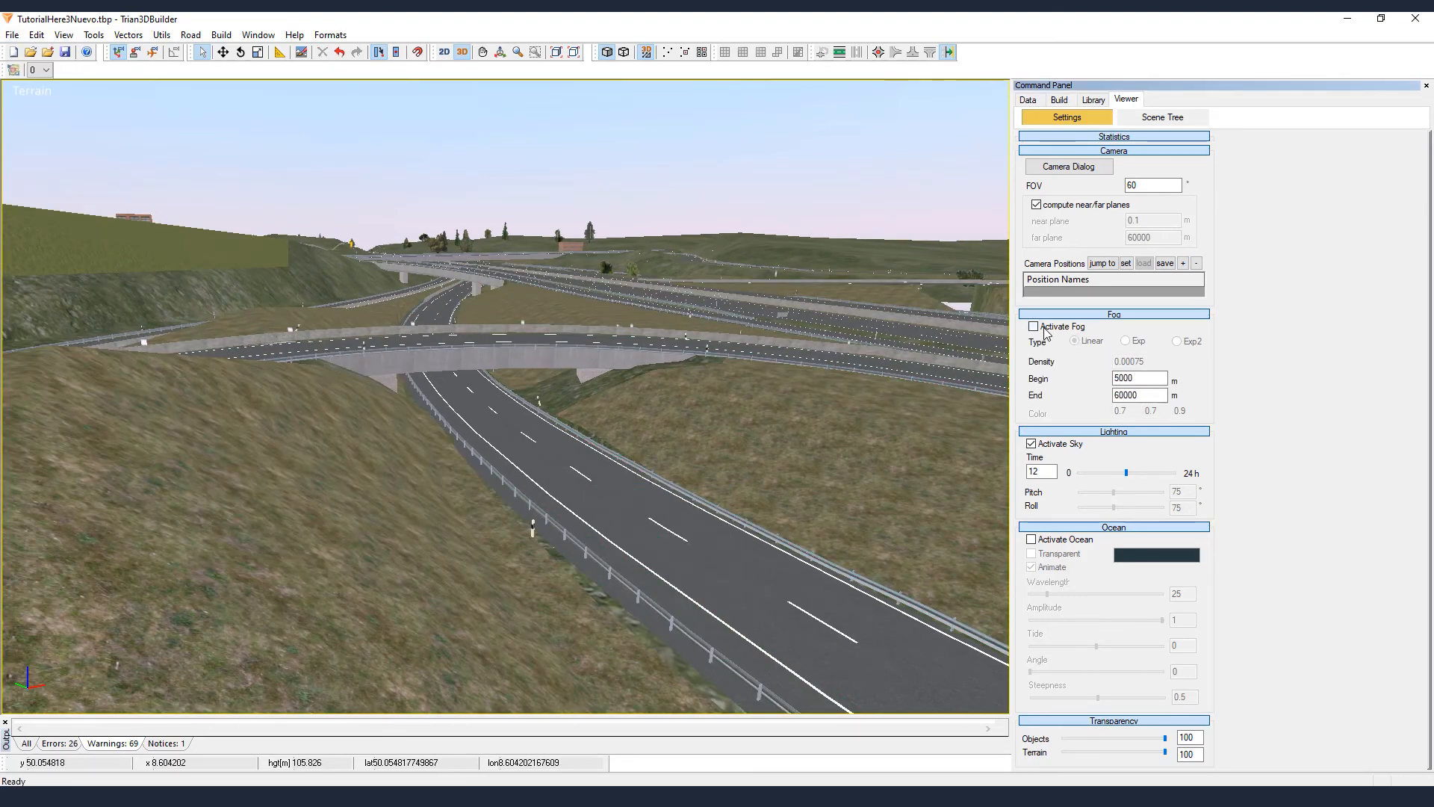
# - Activate fog in the viewer and inspect the road, guard rails and slopes while travelling under the bridge towards the highway overpass
pyautogui.moveTo(880, 506); pyautogui.dragTo(679, 455, button='middle')
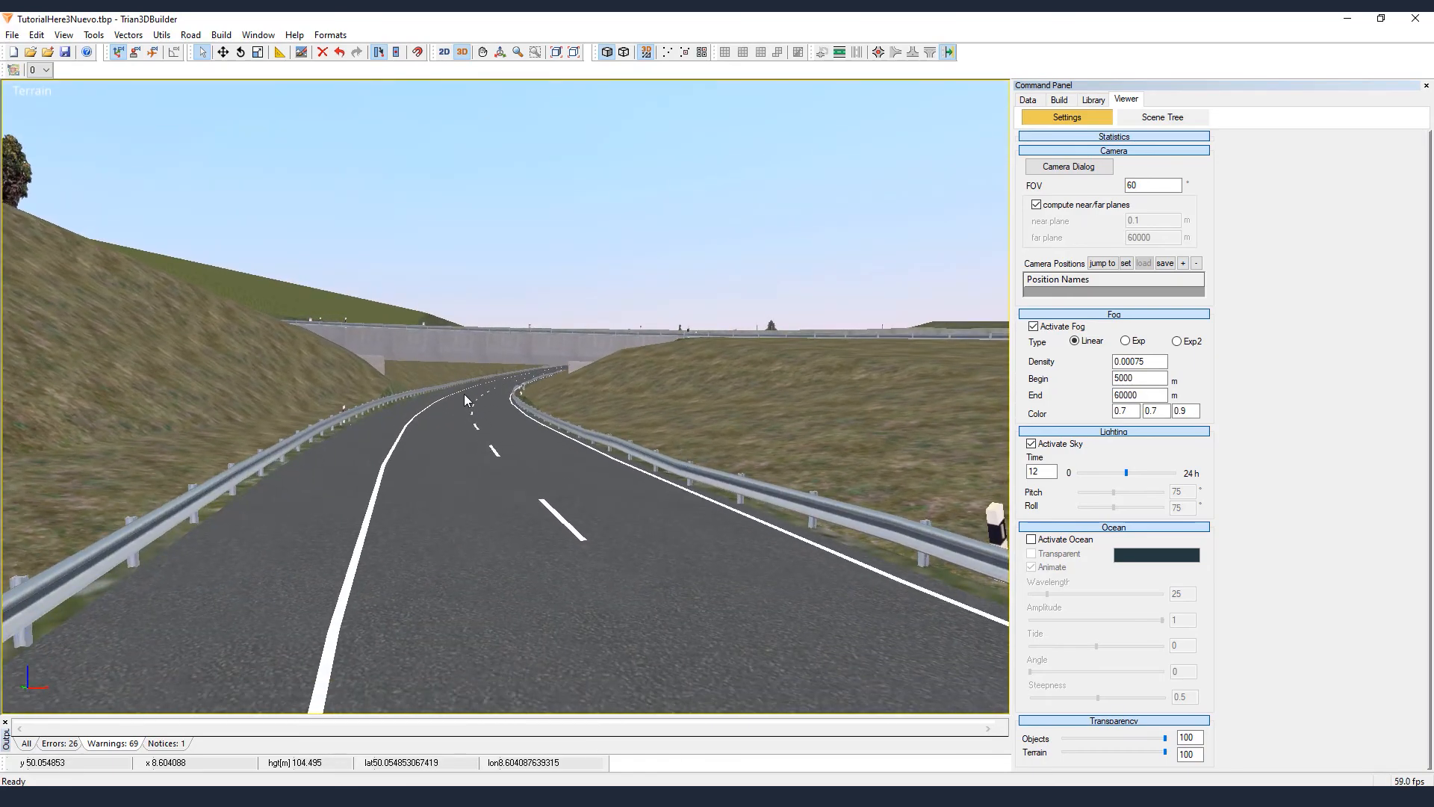
pyautogui.moveTo(464, 393); pyautogui.dragTo(538, 535, button='middle')
pyautogui.scroll(5, 547, 537)
pyautogui.scroll(3, 549, 540)
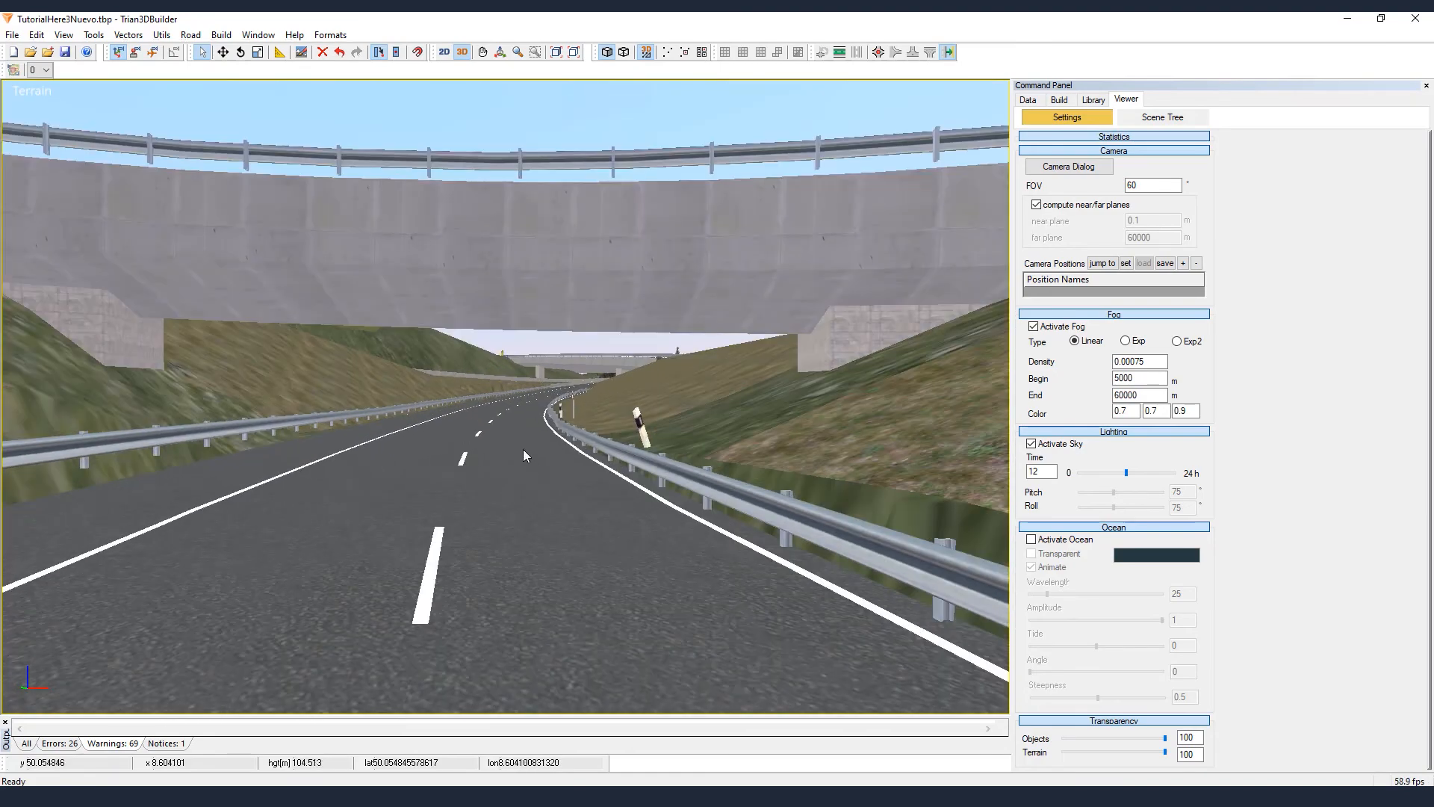
pyautogui.scroll(5, 470, 392)
pyautogui.moveTo(567, 385); pyautogui.dragTo(513, 644, button='middle')
pyautogui.moveTo(597, 411); pyautogui.dragTo(703, 527, button='middle')
pyautogui.moveTo(659, 277); pyautogui.dragTo(508, 635, button='middle')
pyautogui.moveTo(509, 485); pyautogui.dragTo(597, 508, button='middle')
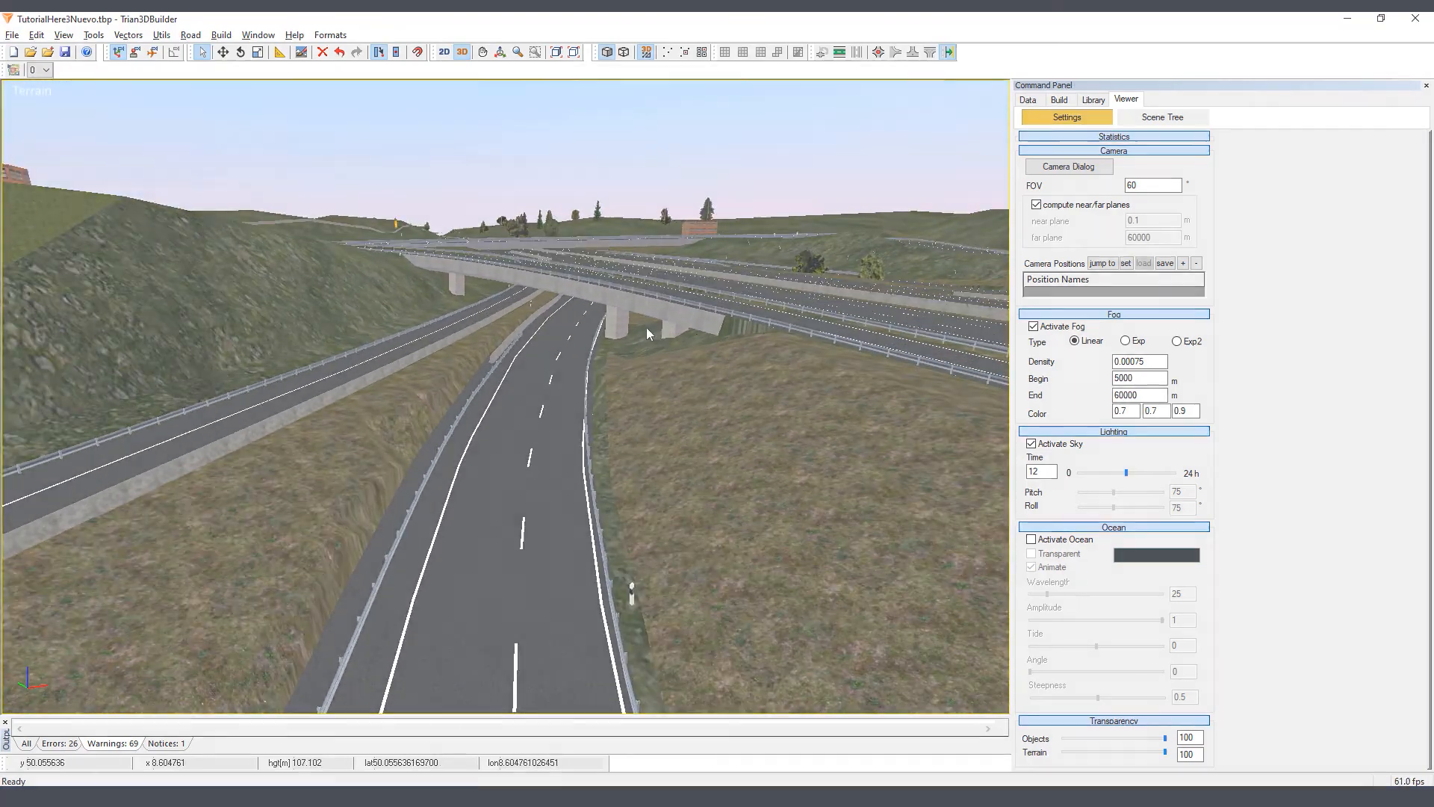